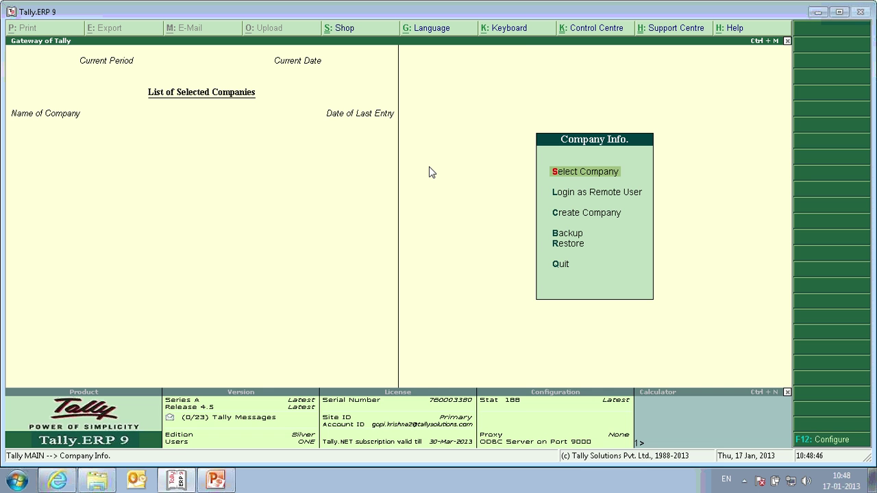
Start creating a company named "Budgets and Controls - Webinar on 17th Jan 2013"
{"action": "key", "text": "c"}
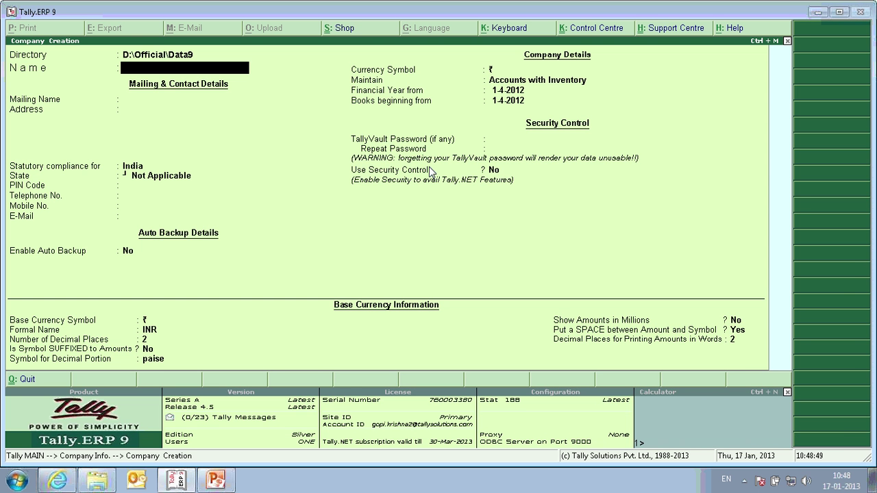
{"action": "type", "text": "B"}
{"action": "type", "text": "ug"}
{"action": "type", "text": "gets and"}
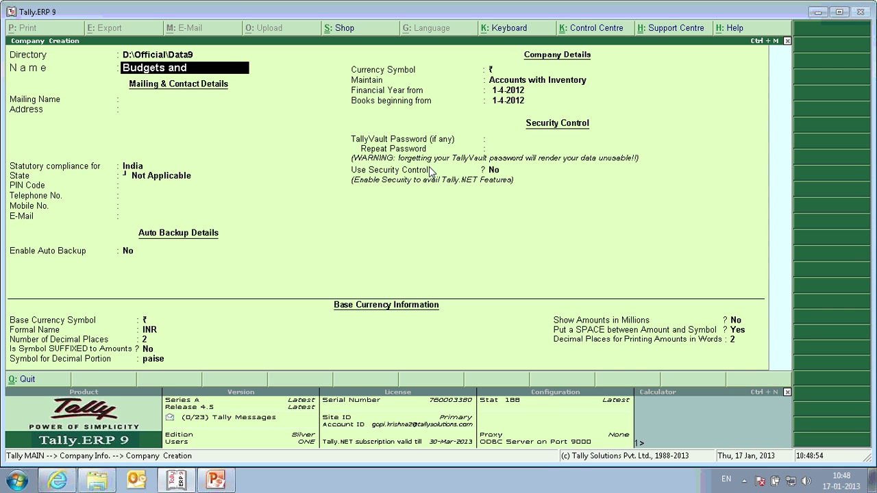
{"action": "type", "text": " Controls - Webinar on"}
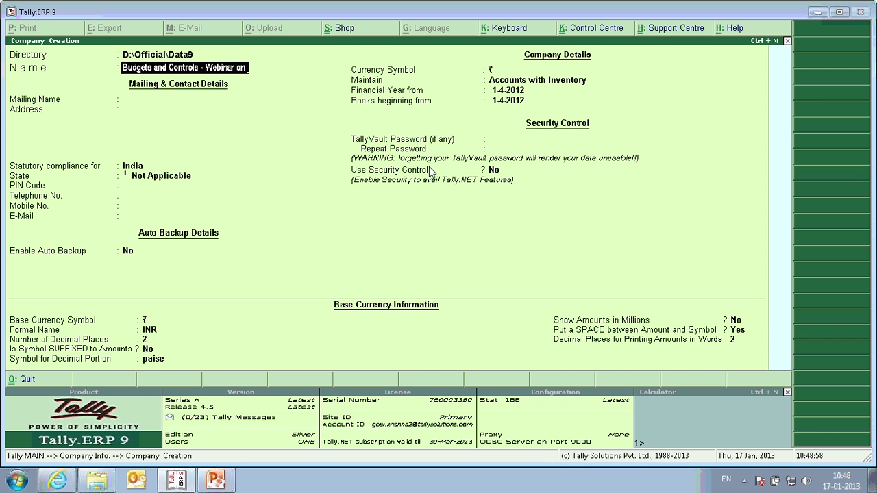
{"action": "type", "text": " 17th Jan"}
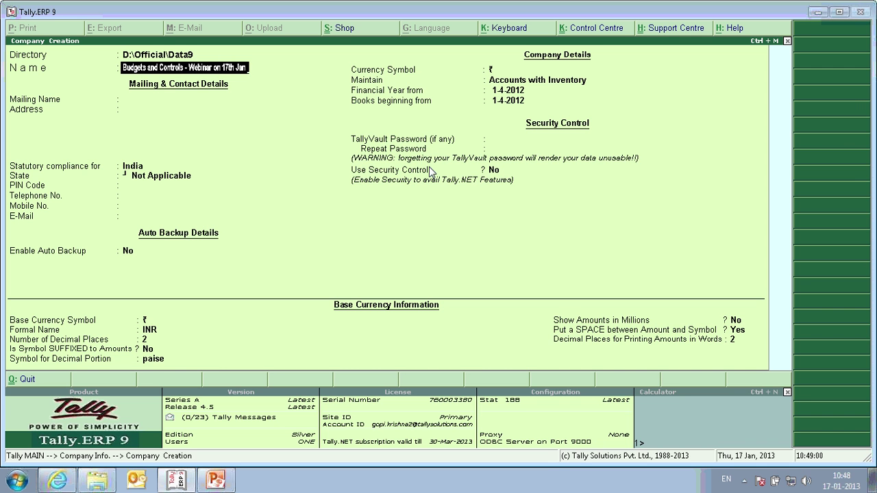
{"action": "type", "text": " 201"}
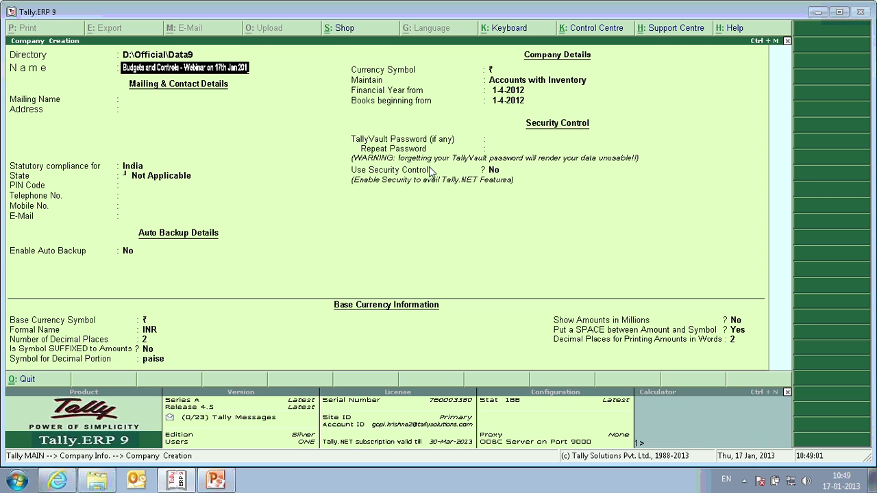
{"action": "type", "text": "3"}
{"action": "key", "text": "Return"}
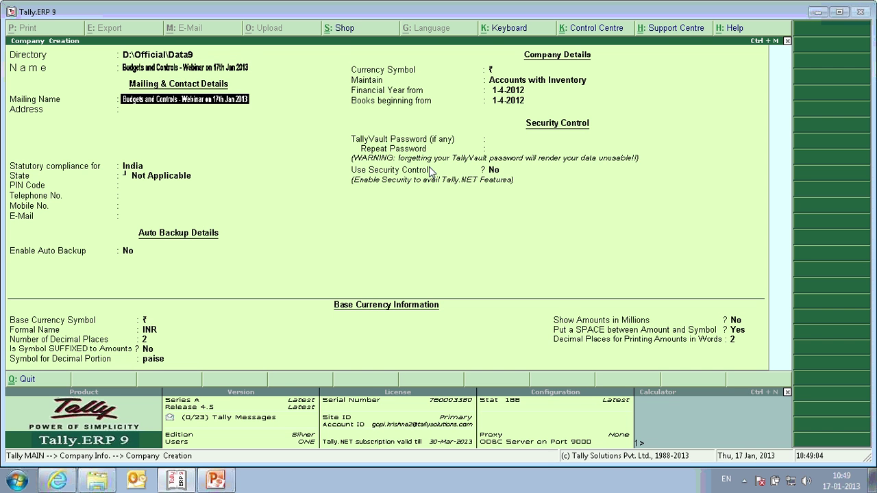
Set the company's mailing name to ABC Company and its state to Karnataka, leaving the address blank
{"action": "type", "text": "ABC C"}
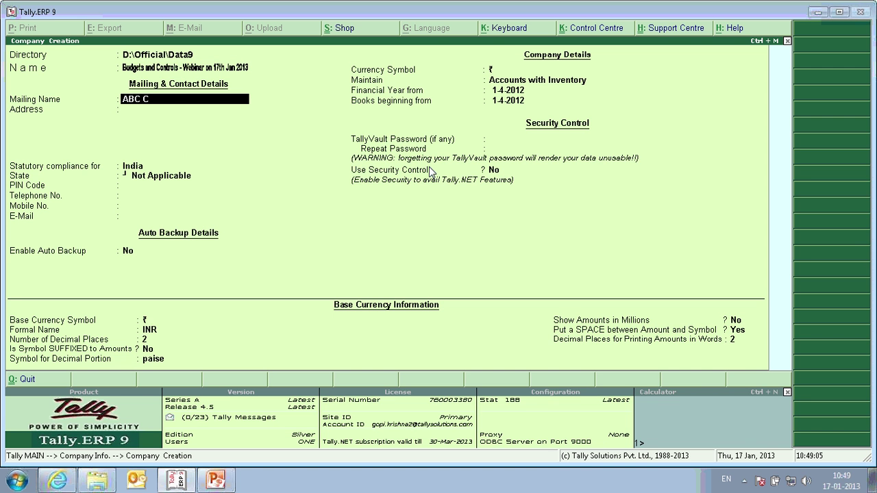
{"action": "type", "text": "ompany"}
{"action": "key", "text": "Return"}
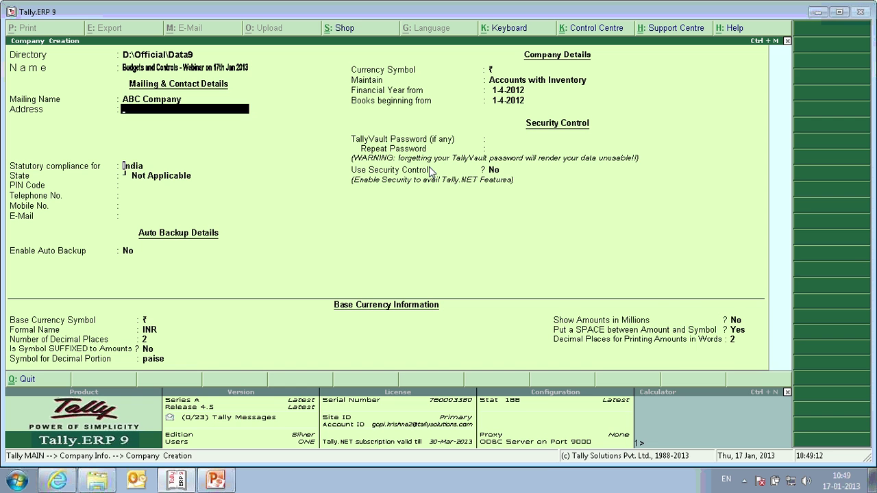
{"action": "key", "text": "Return"}
{"action": "key", "text": "Return"}
{"action": "type", "text": "Ka"}
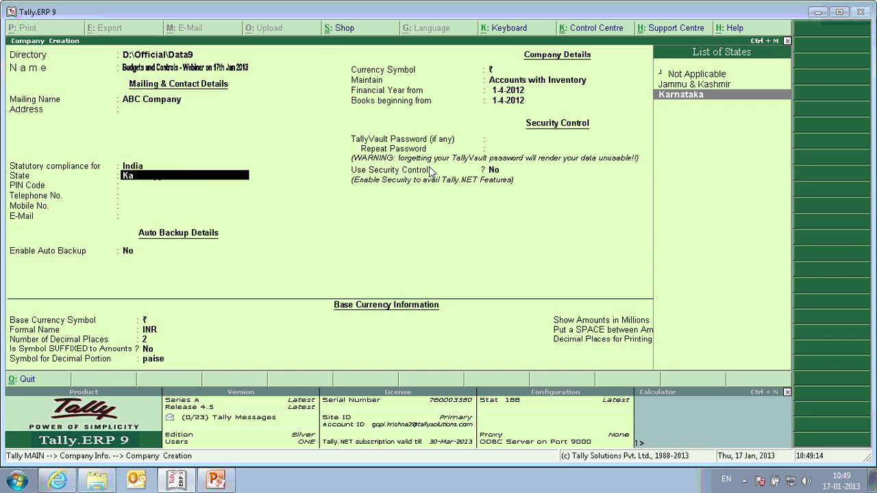
{"action": "key", "text": "Return"}
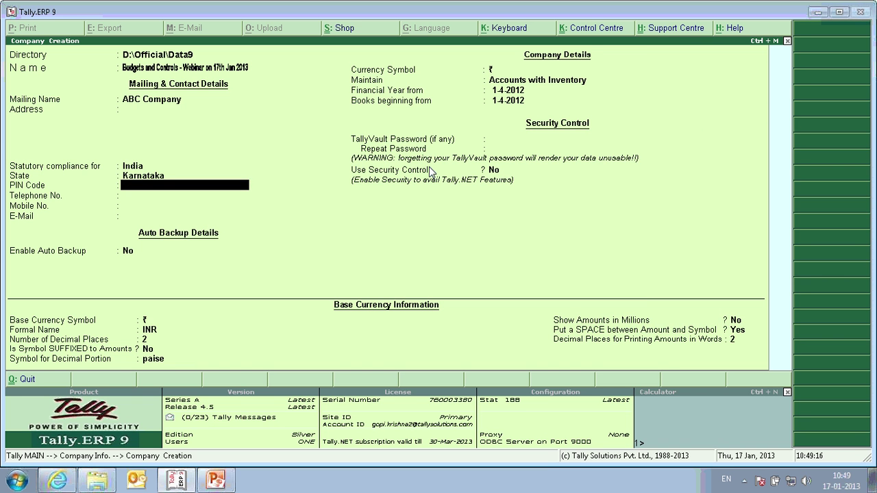
Keep the default values in the remaining company fields and save the new company
{"action": "key", "text": "Return"}
{"action": "key", "text": "Return"}
{"action": "key", "text": "Return"}
{"action": "key", "text": "Return"}
{"action": "key", "text": "Return"}
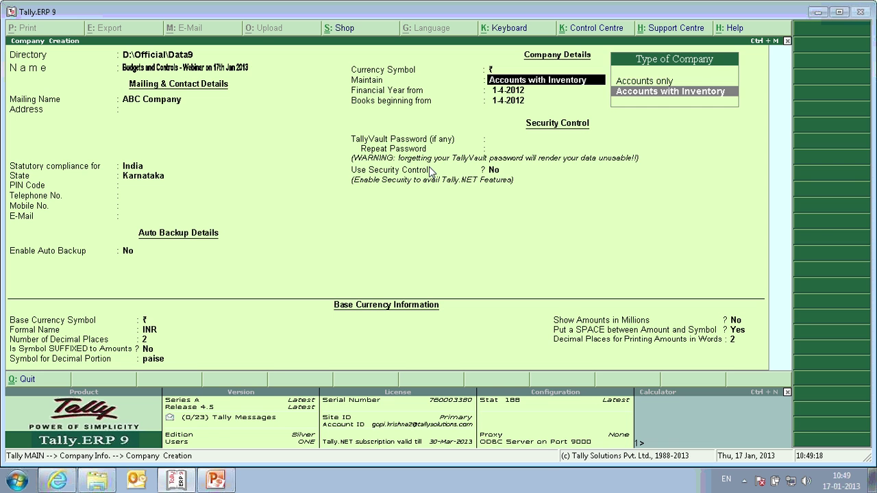
{"action": "key", "text": "Return"}
{"action": "key", "text": "Return"}
{"action": "key", "text": "Return"}
{"action": "key", "text": "Return"}
{"action": "key", "text": "Return"}
{"action": "key", "text": "Return"}
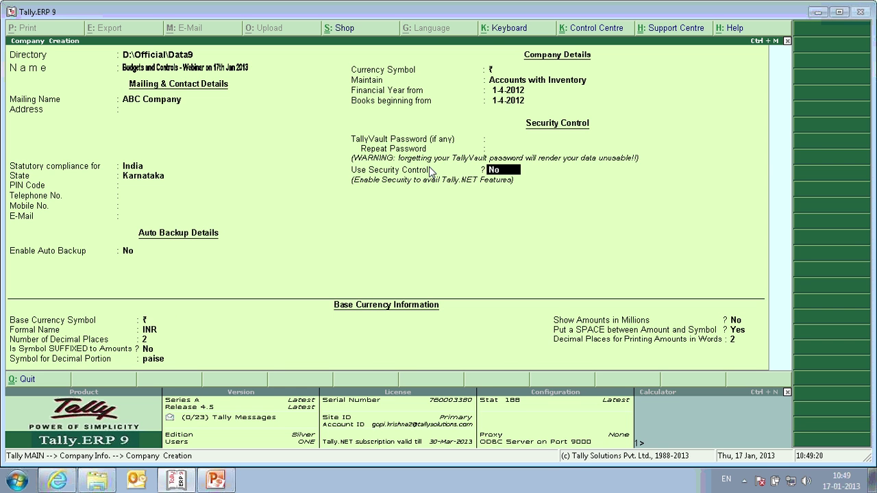
{"action": "key", "text": "Return"}
{"action": "key", "text": "Return"}
{"action": "key", "text": "Return"}
{"action": "key", "text": "Return"}
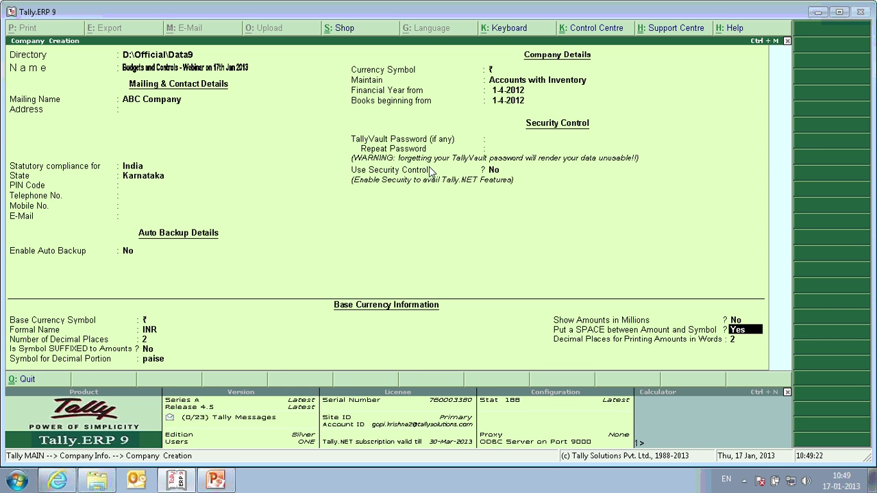
{"action": "key", "text": "Return"}
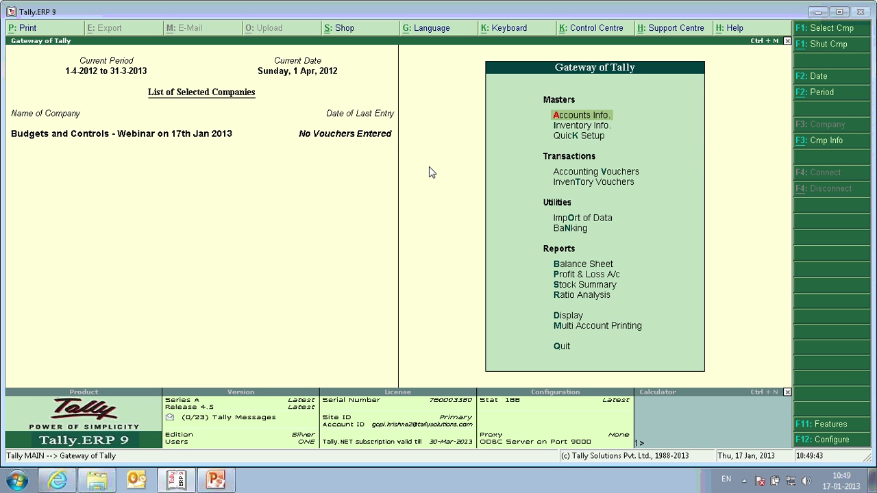
Set Maintain Budgets and Controls to Yes in the company's accounting features
{"action": "key", "text": "F11"}
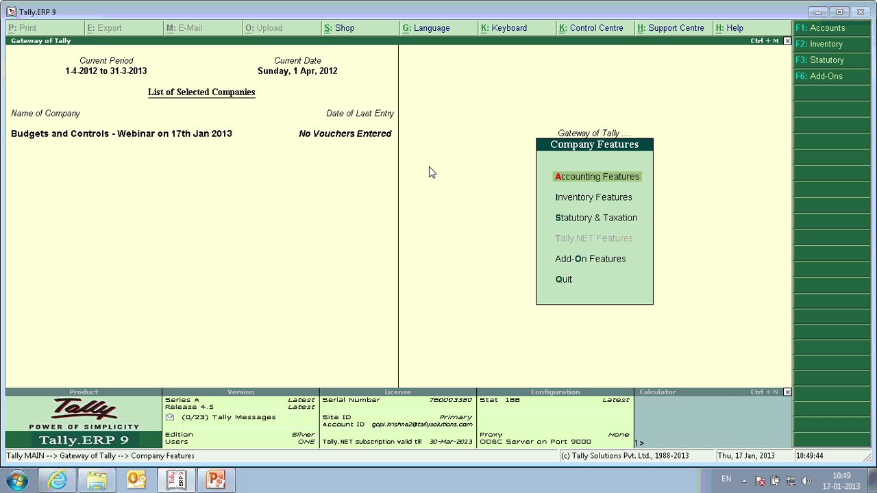
{"action": "key", "text": "Return"}
{"action": "key", "text": "Return"}
{"action": "key", "text": "Return"}
{"action": "key", "text": "Return"}
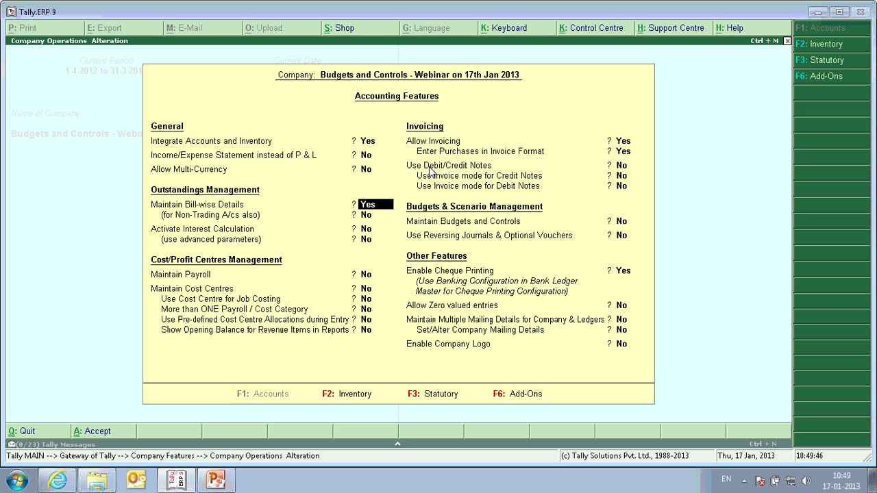
{"action": "key", "text": "Return"}
{"action": "key", "text": "Return"}
{"action": "key", "text": "Return"}
{"action": "key", "text": "Return"}
{"action": "key", "text": "Return"}
{"action": "key", "text": "Return"}
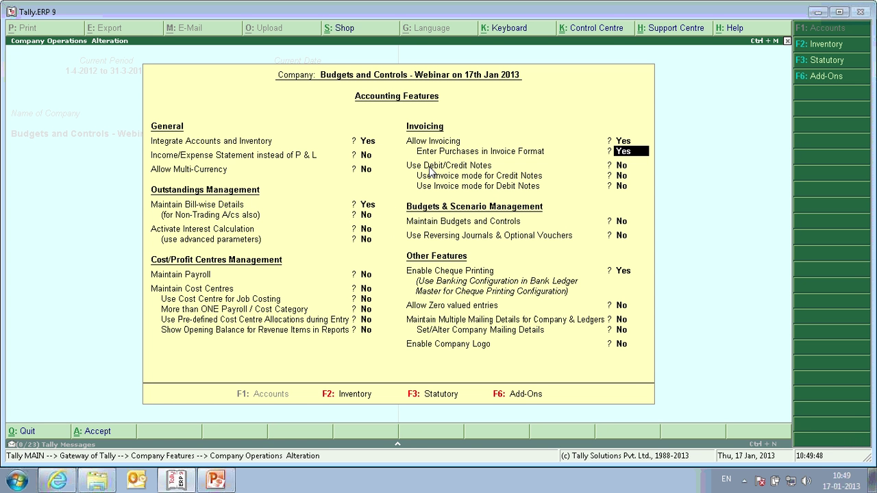
{"action": "key", "text": "Return"}
{"action": "key", "text": "Return"}
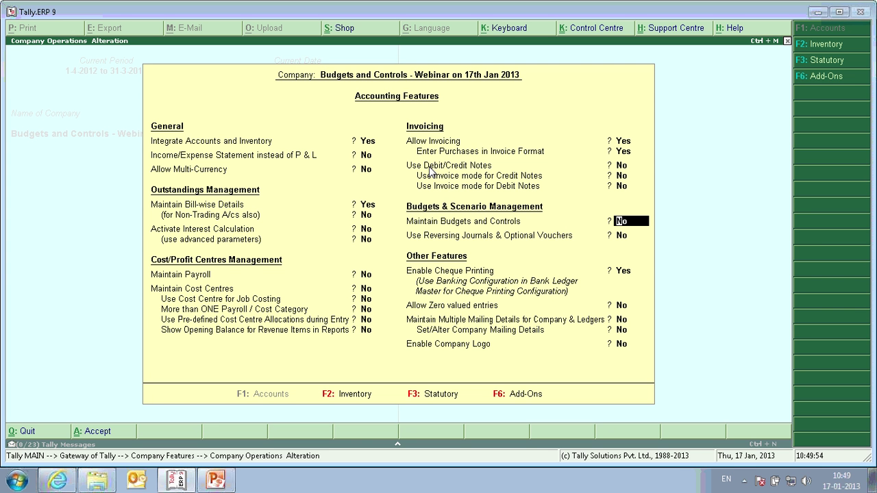
{"action": "type", "text": "y"}
{"action": "key", "text": "Return"}
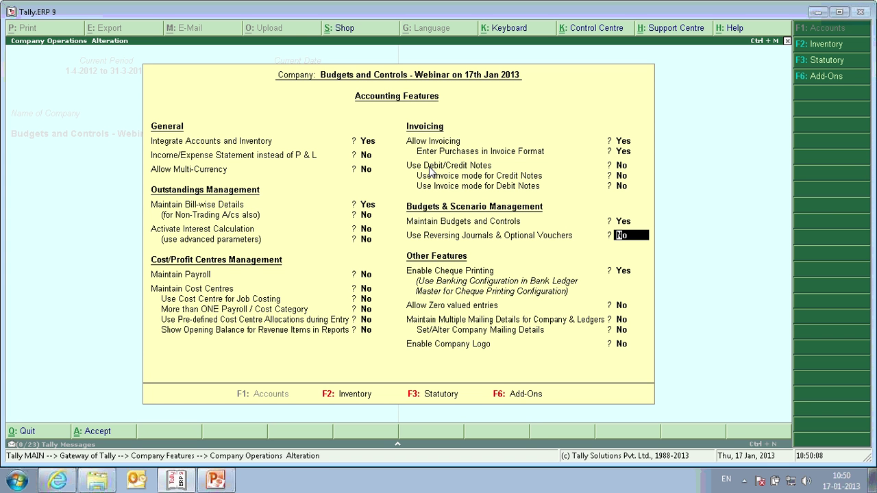
Set Use Reversing Journals & Optional Vouchers to Yes, then save and recheck the accounting features
{"action": "key", "text": "y"}
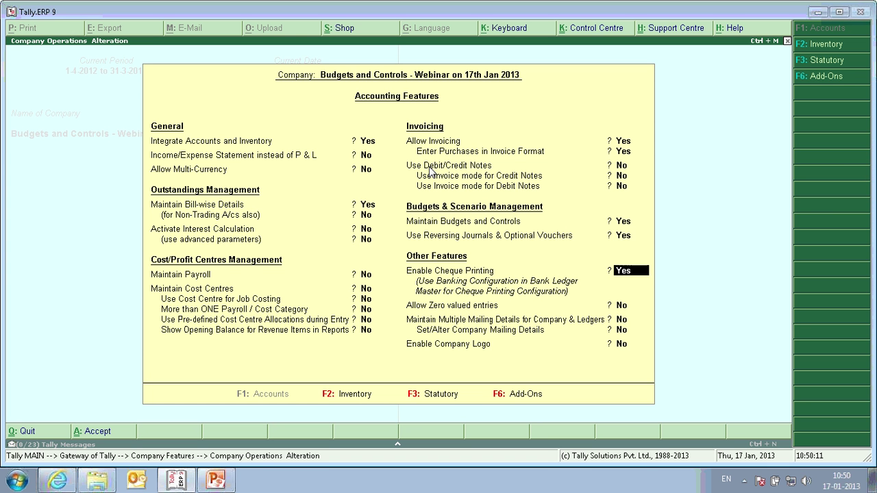
{"action": "key", "text": "Return"}
{"action": "key", "text": "Return"}
{"action": "key", "text": "ctrl+a"}
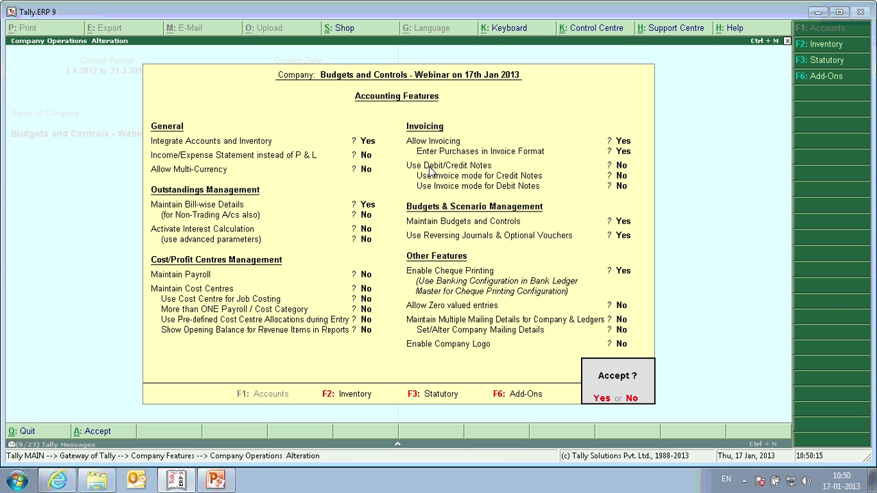
{"action": "key", "text": "y"}
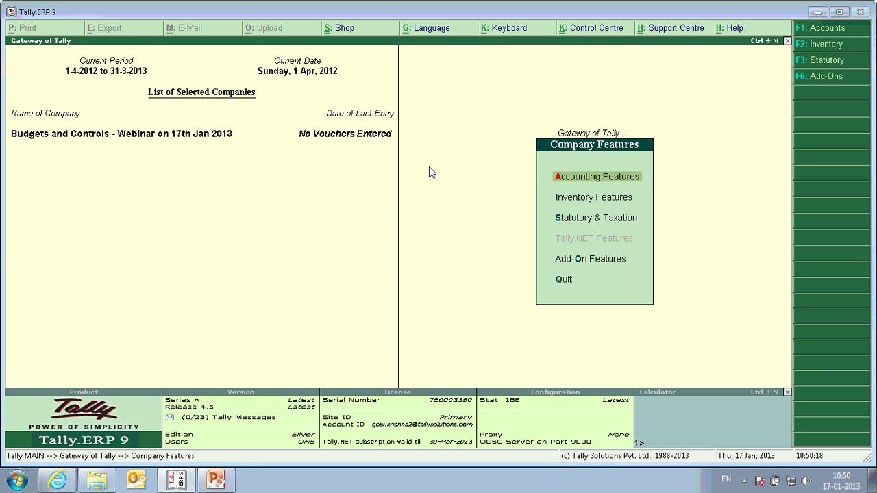
{"action": "key", "text": "Return"}
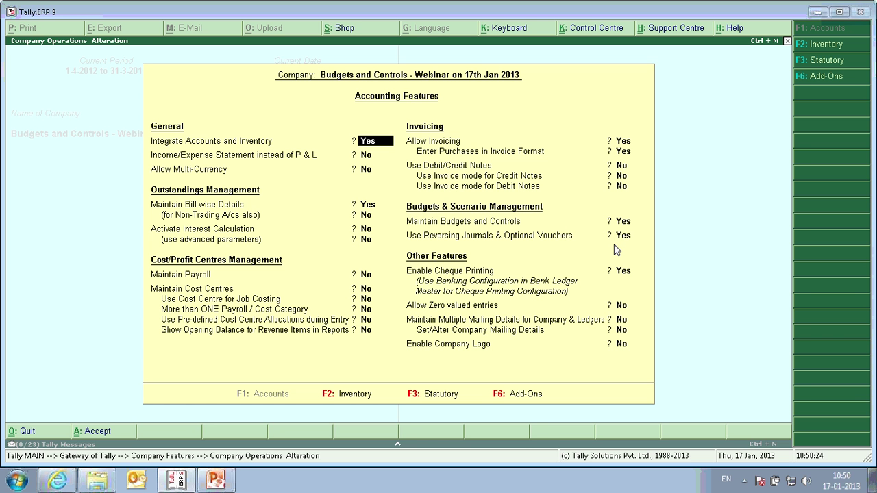
{"action": "key", "text": "ctrl+a"}
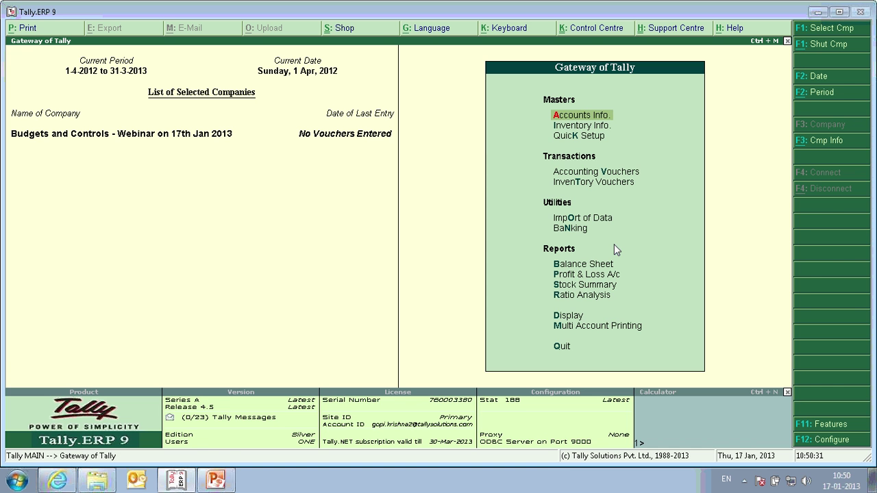
Start a receipt accounting voucher with Cash as the account
{"action": "key", "text": "v"}
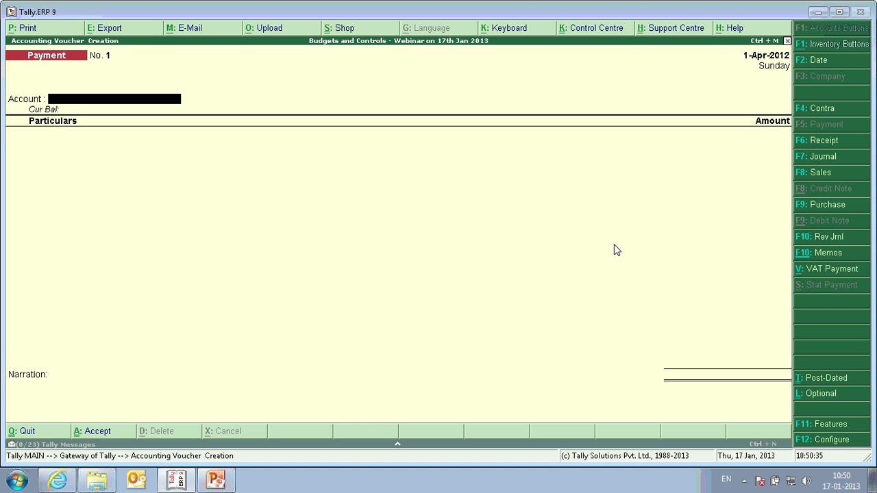
{"action": "key", "text": "F6"}
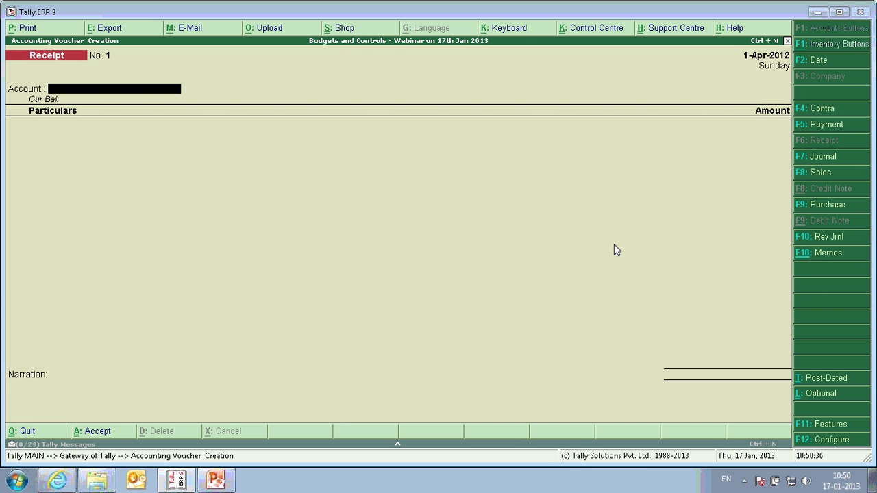
{"action": "key", "text": "Return"}
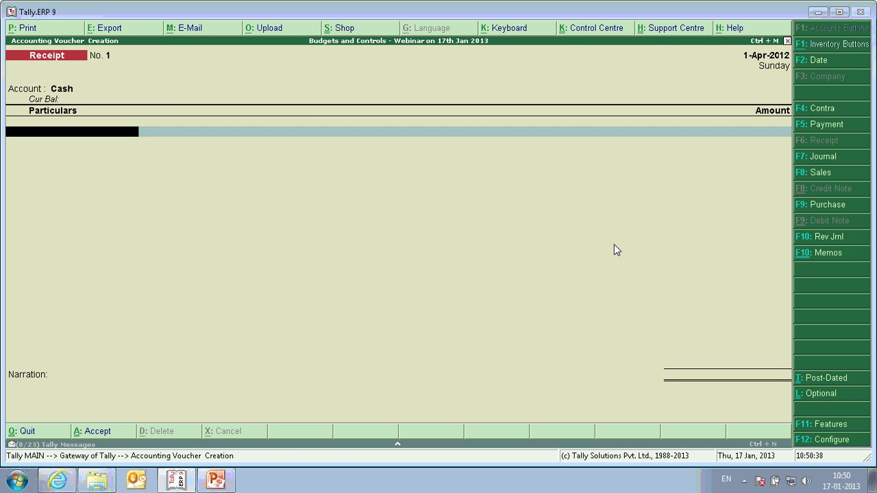
Create a ledger named Proprietor under Capital Account from within the receipt voucher, keeping its other fields at their defaults
{"action": "key", "text": "alt+c"}
{"action": "type", "text": "P"}
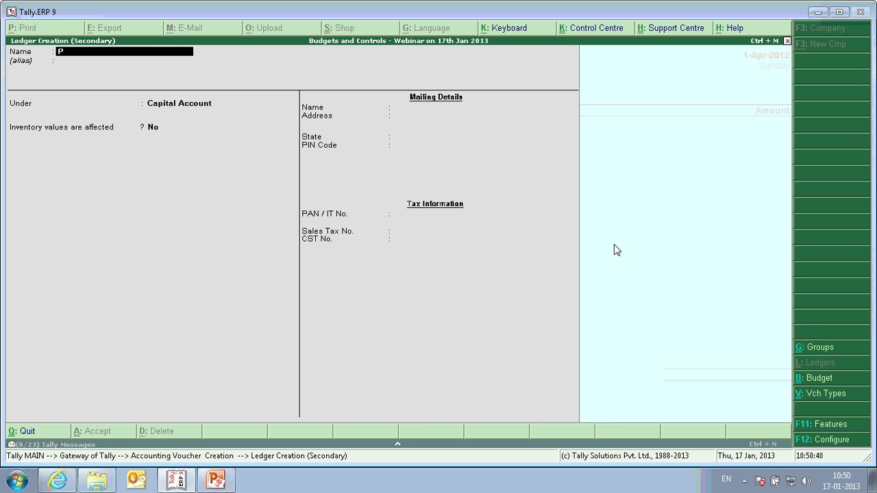
{"action": "type", "text": "roprietor"}
{"action": "key", "text": "Return"}
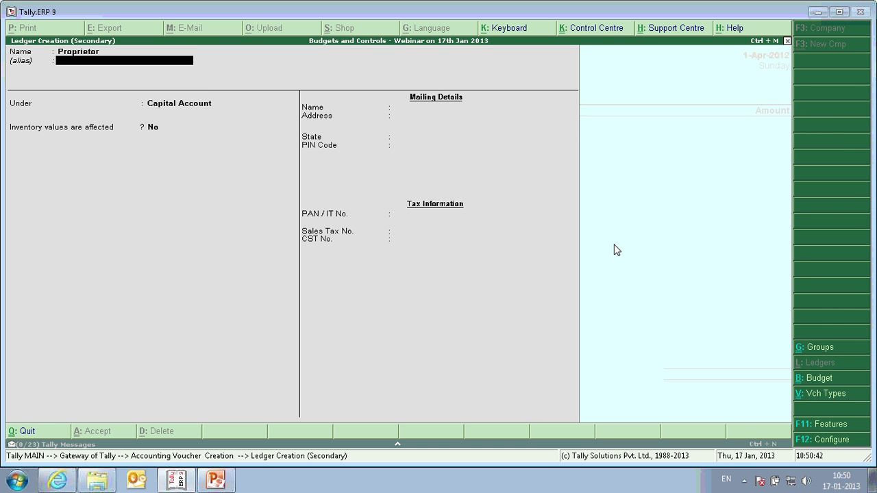
{"action": "key", "text": "Return"}
{"action": "key", "text": "Return"}
{"action": "key", "text": "Return"}
{"action": "key", "text": "Return"}
{"action": "key", "text": "Return"}
{"action": "key", "text": "Return"}
{"action": "key", "text": "Return"}
{"action": "key", "text": "Return"}
{"action": "key", "text": "Return"}
{"action": "key", "text": "Return"}
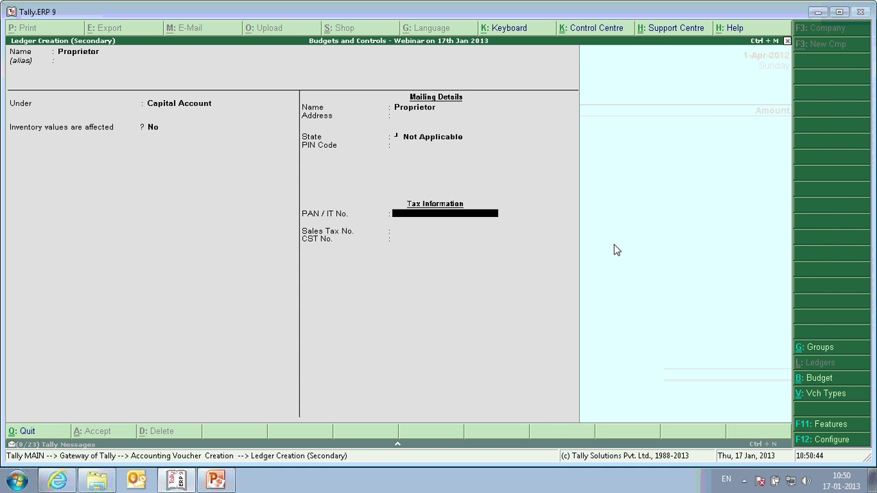
Set the Proprietor amount in the receipt voucher to 500000 and finish the particulars
{"action": "type", "text": "5"}
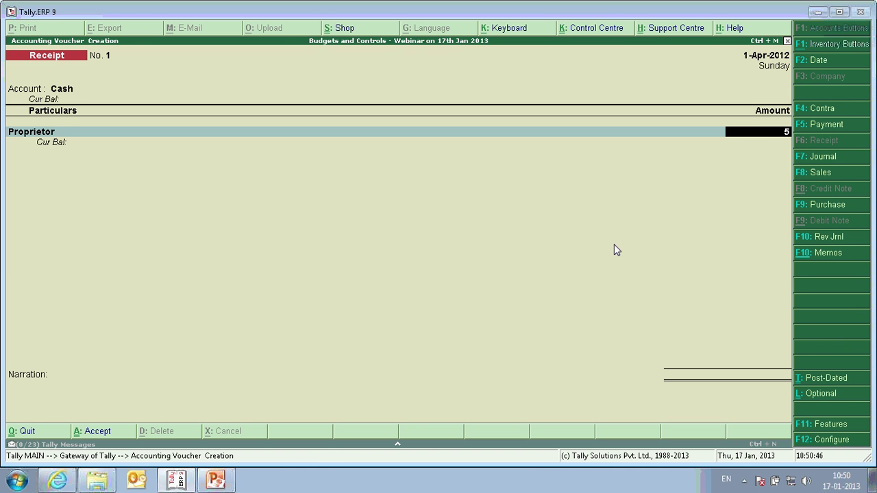
{"action": "type", "text": "0000"}
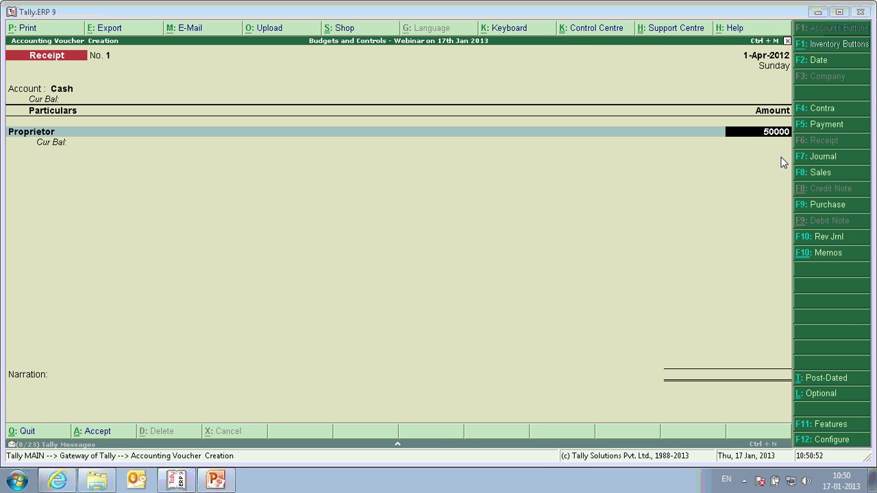
{"action": "key", "text": "BackSpace"}
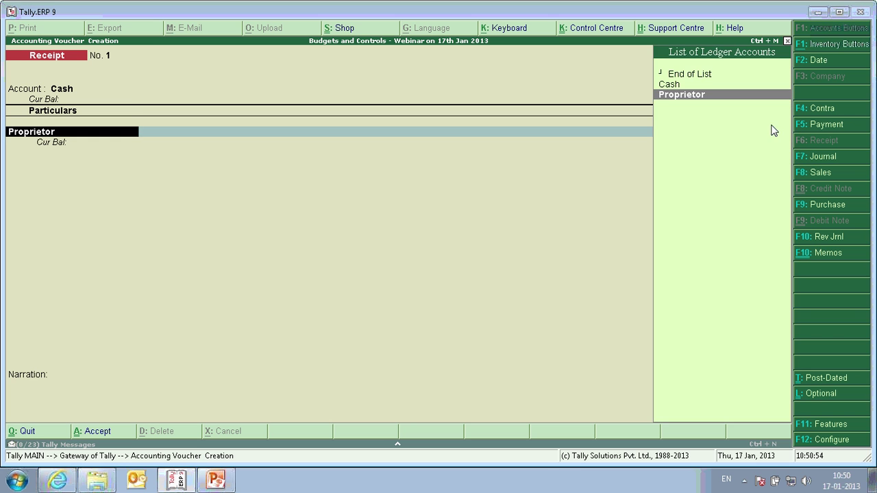
{"action": "key", "text": "Return"}
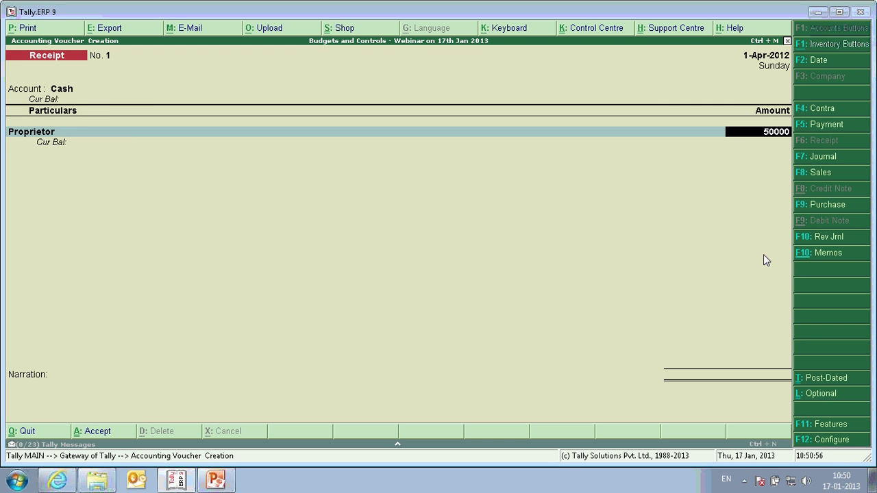
{"action": "type", "text": "0"}
{"action": "key", "text": "Return"}
{"action": "key", "text": "Return"}
{"action": "key", "text": "Return"}
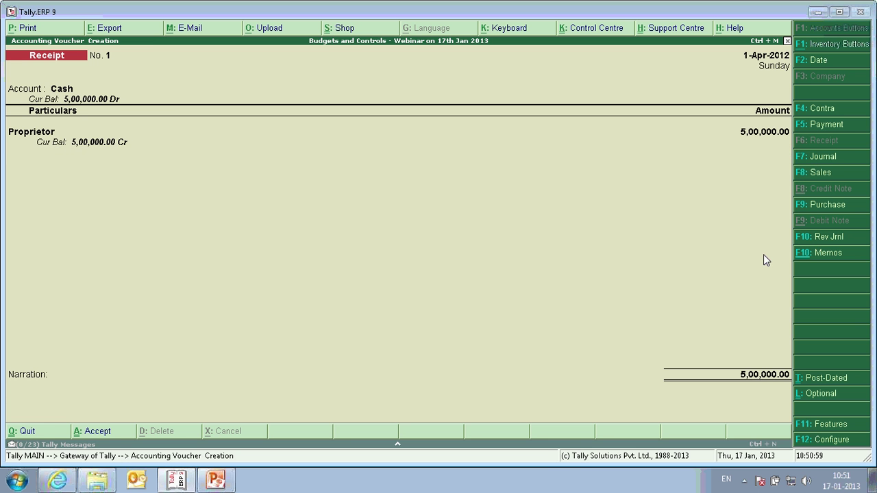
Save the receipt voucher and check the capital entry in the Balance Sheet
{"action": "key", "text": "Return"}
{"action": "key", "text": "Escape"}
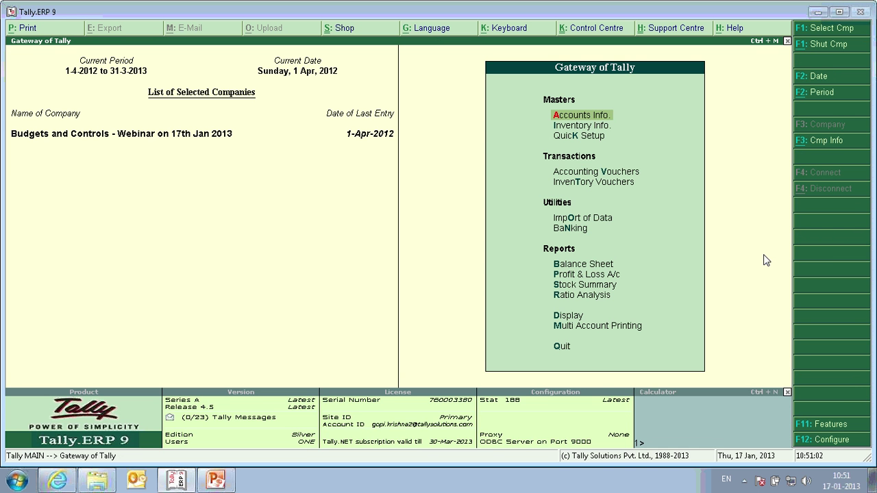
{"action": "key", "text": "b"}
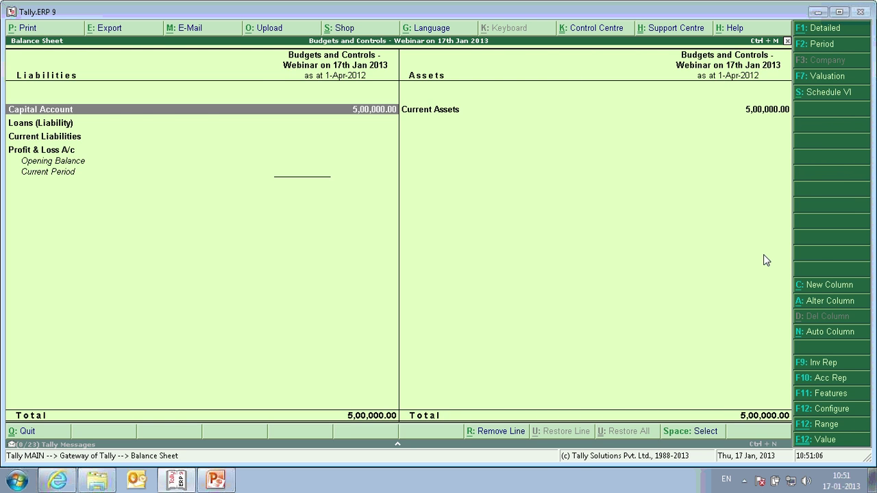
{"action": "key", "text": "Escape"}
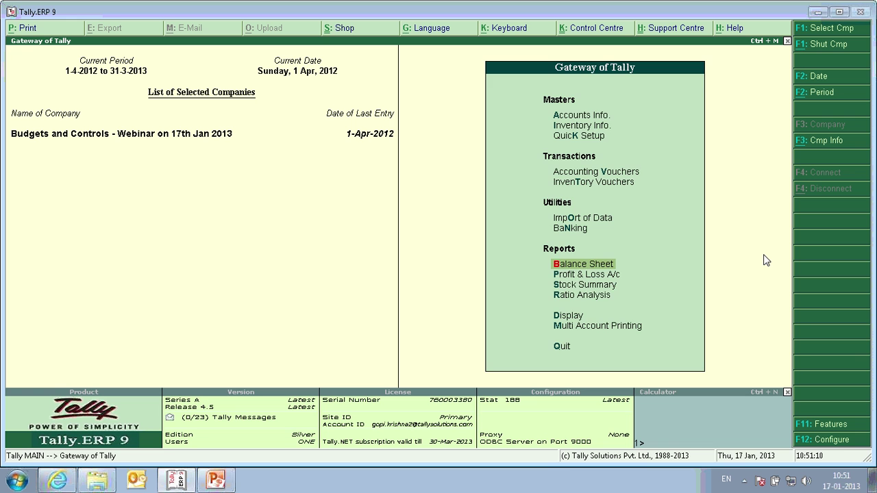
{"action": "key", "text": "a"}
{"action": "key", "text": "Down"}
{"action": "key", "text": "Down"}
{"action": "key", "text": "Down"}
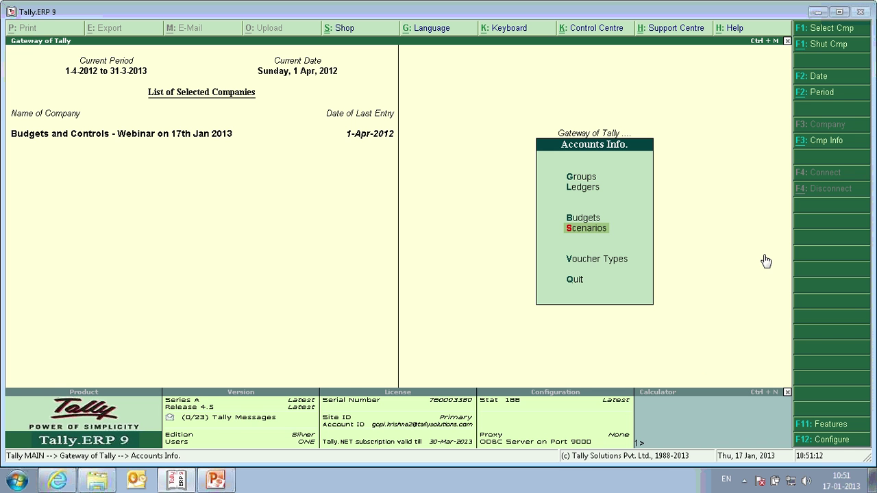
{"action": "key", "text": "Up"}
{"action": "key", "text": "Return"}
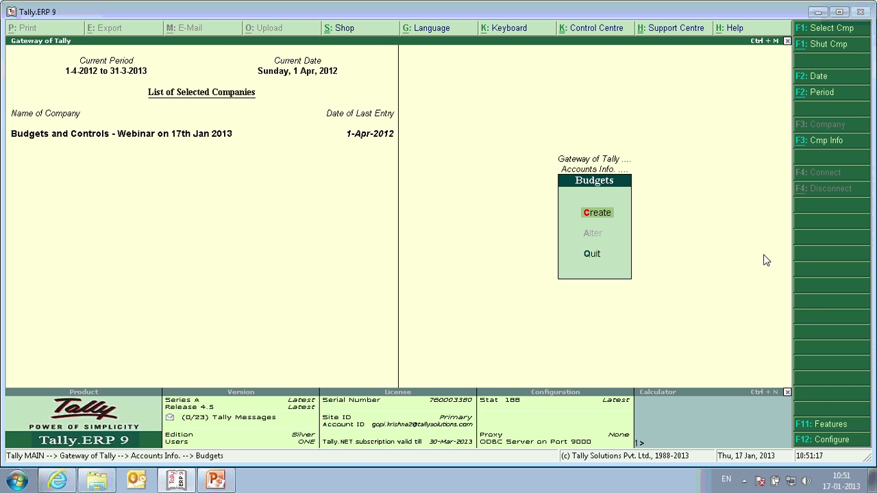
{"action": "key", "text": "Return"}
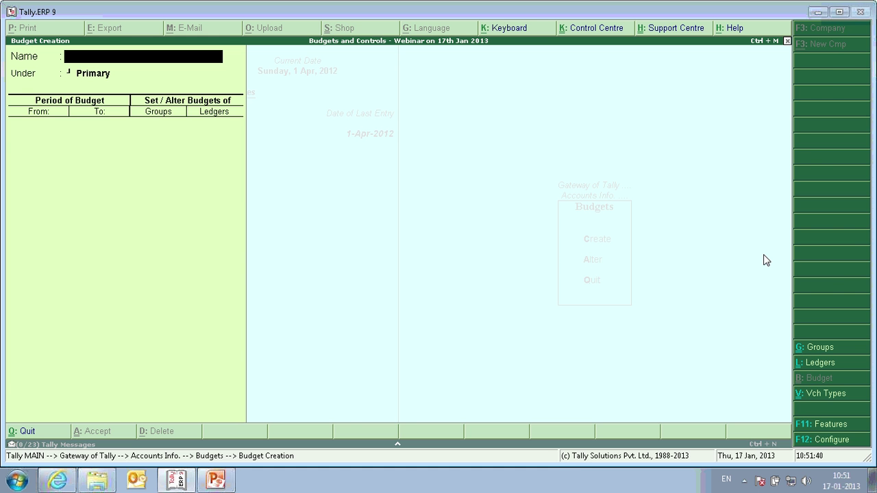
{"action": "key", "text": "Escape"}
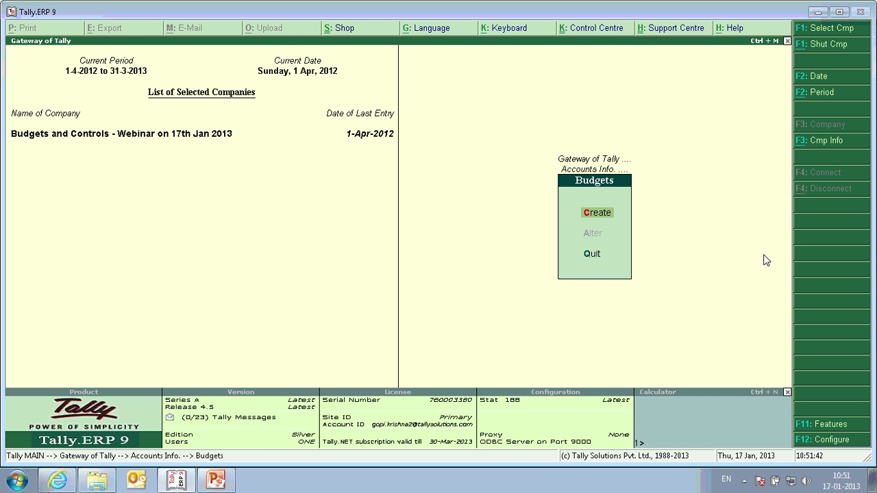
Recheck the Budgets & Scenario Management options in the company's accounting features, then return to the Gateway of Tally
{"action": "key", "text": "F11"}
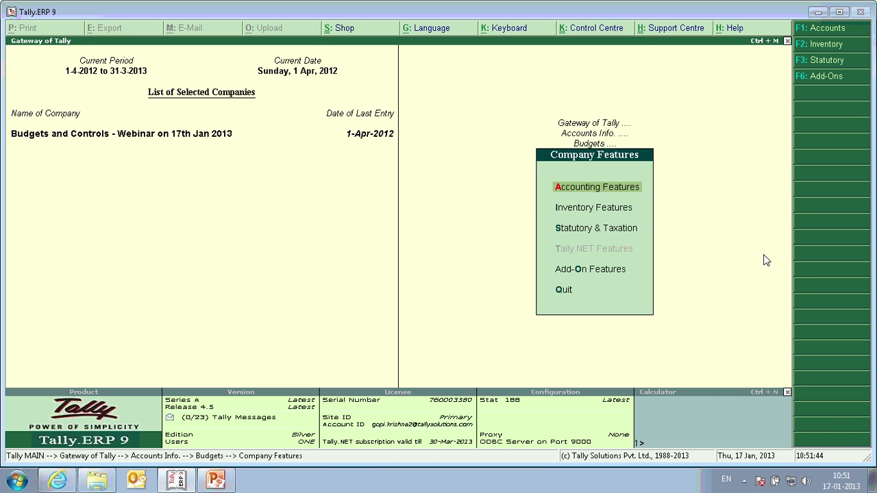
{"action": "key", "text": "Return"}
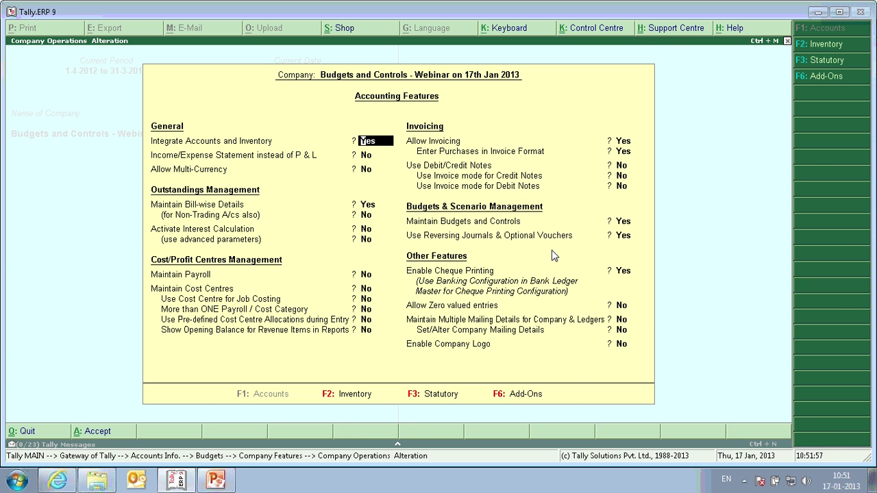
{"action": "key", "text": "ctrl+a"}
{"action": "key", "text": "Escape"}
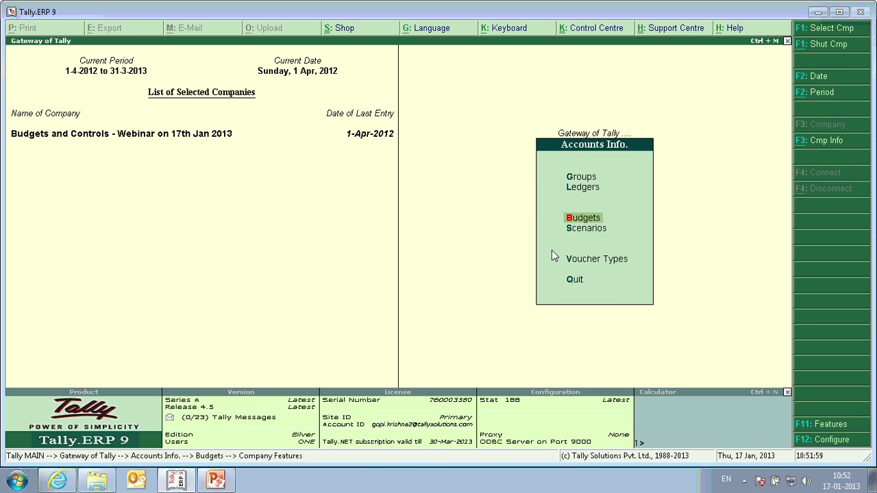
{"action": "key", "text": "Escape"}
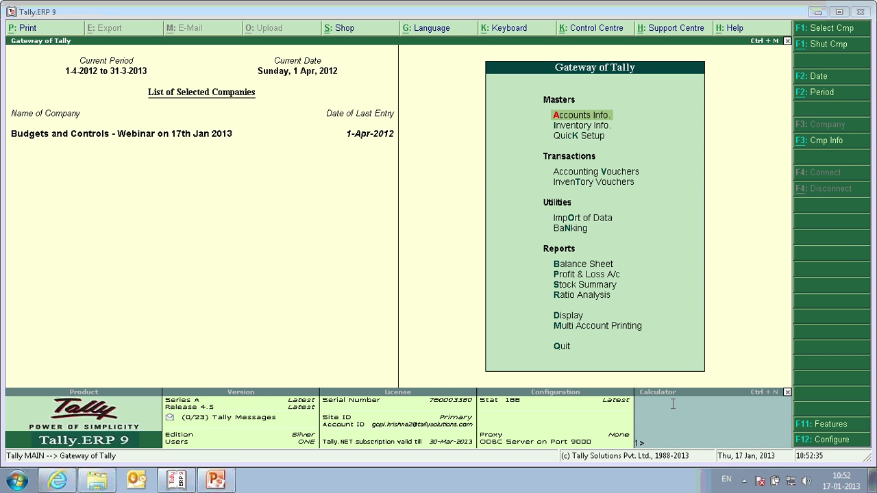
Start a new budget named Expenses - Group Budget under Primary
{"action": "left_click", "coordinate": [566, 117]}
{"action": "key", "text": "Down"}
{"action": "key", "text": "Down"}
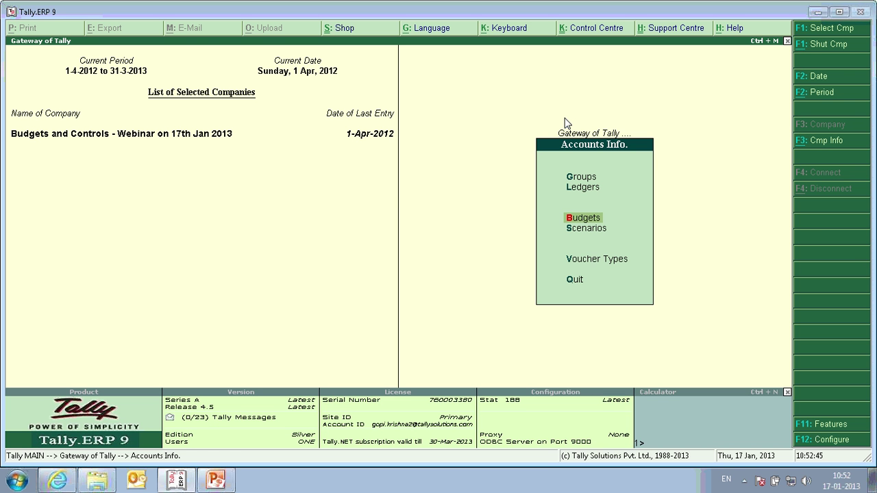
{"action": "key", "text": "Return"}
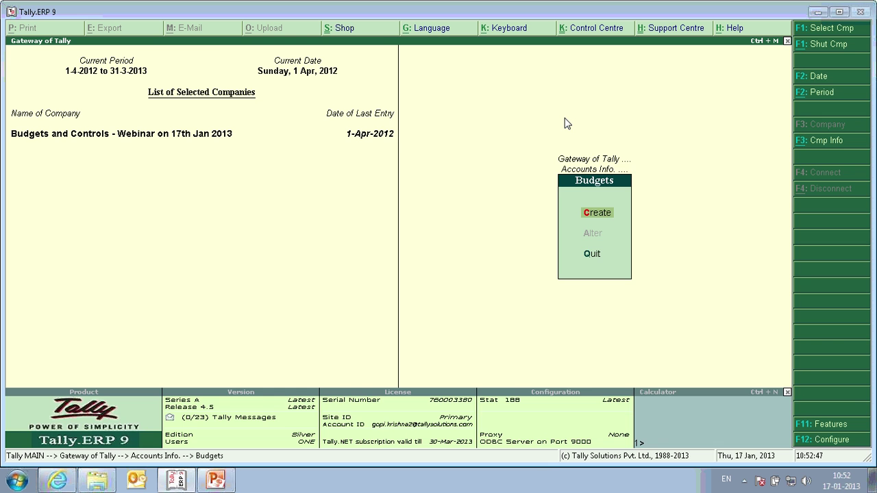
{"action": "key", "text": "Return"}
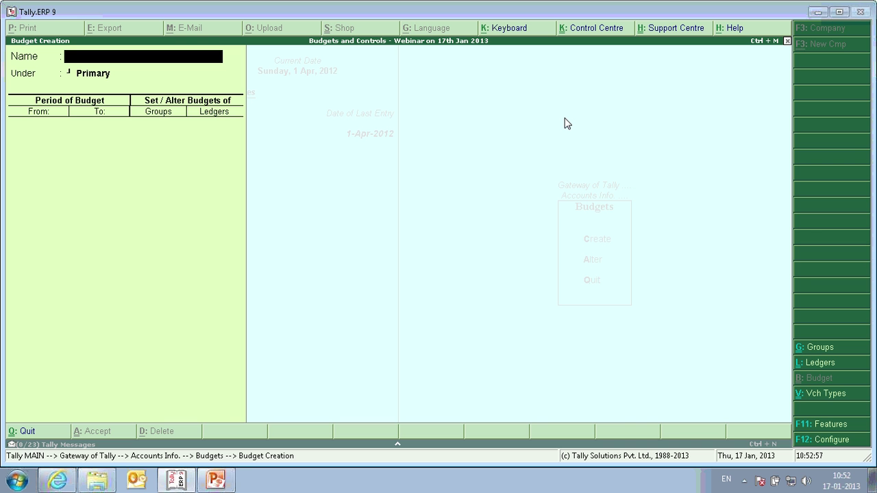
{"action": "type", "text": "Expenses - Group Budge"}
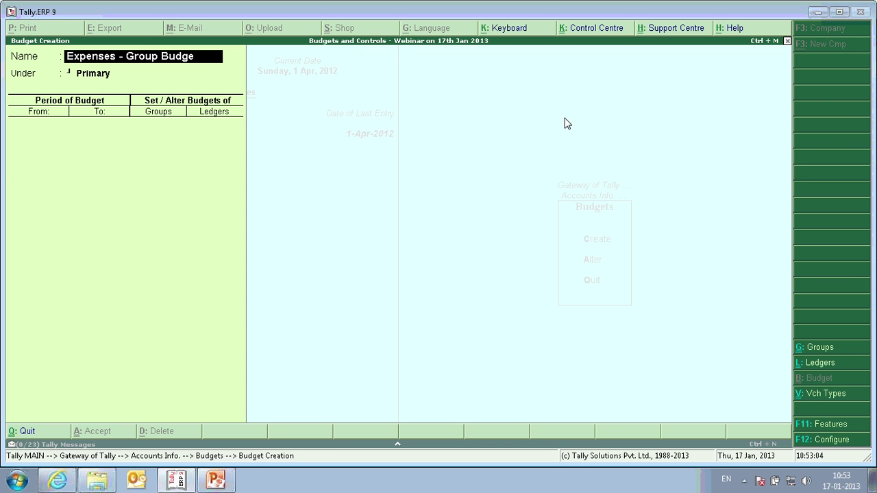
{"action": "type", "text": "t"}
{"action": "key", "text": "Return"}
{"action": "key", "text": "Return"}
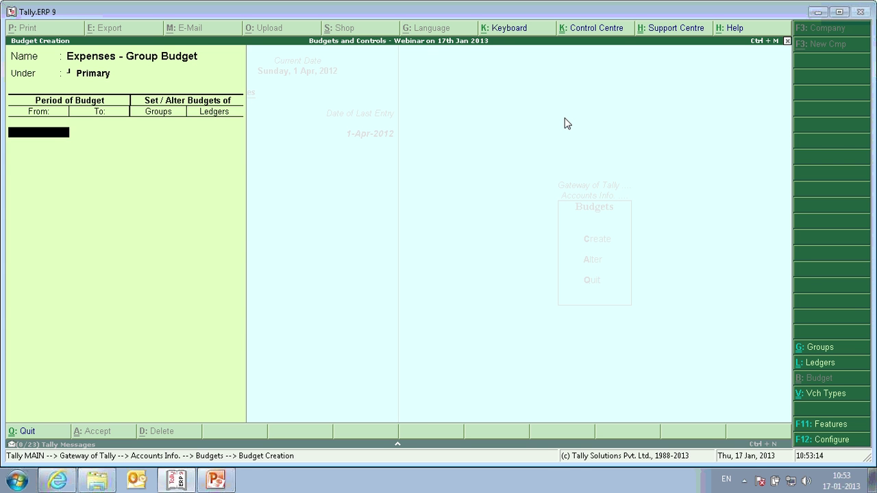
Set the budget period from 1-Apr-2012 to 31-Mar-2013 and set Groups to Yes
{"action": "type", "text": "1-4"}
{"action": "key", "text": "Return"}
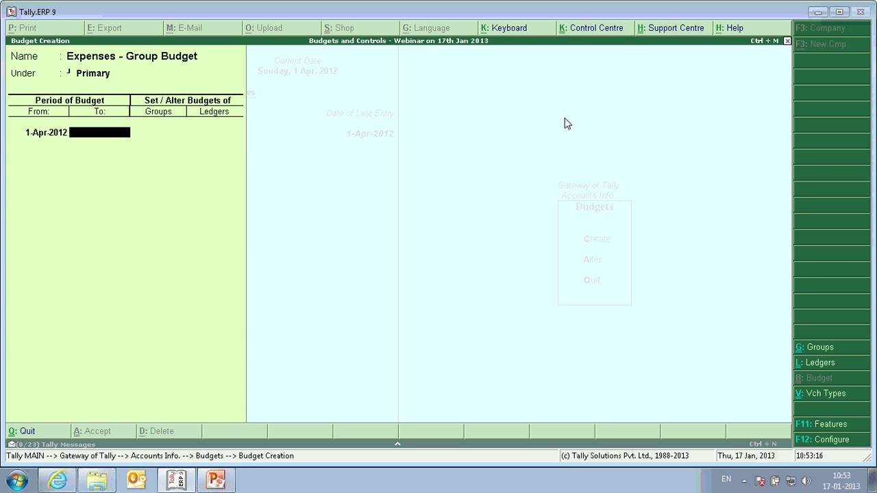
{"action": "key", "text": "Return"}
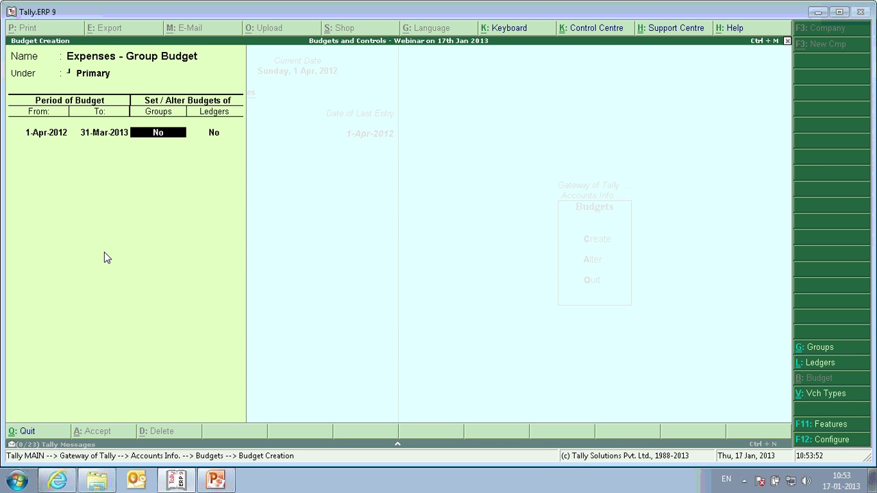
{"action": "type", "text": "y"}
{"action": "key", "text": "Return"}
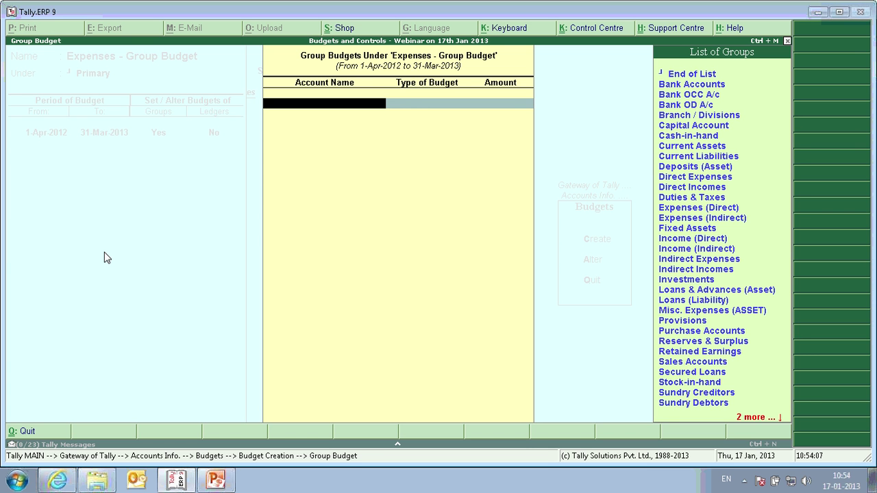
Add a group budget for Indirect Expenses of type On Closing Balance with an amount of 1,00,000
{"action": "type", "text": "Indi"}
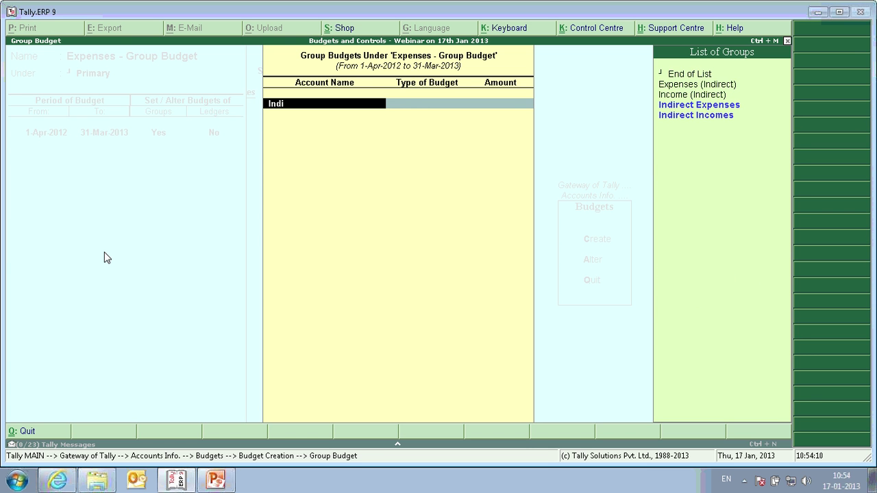
{"action": "key", "text": "Return"}
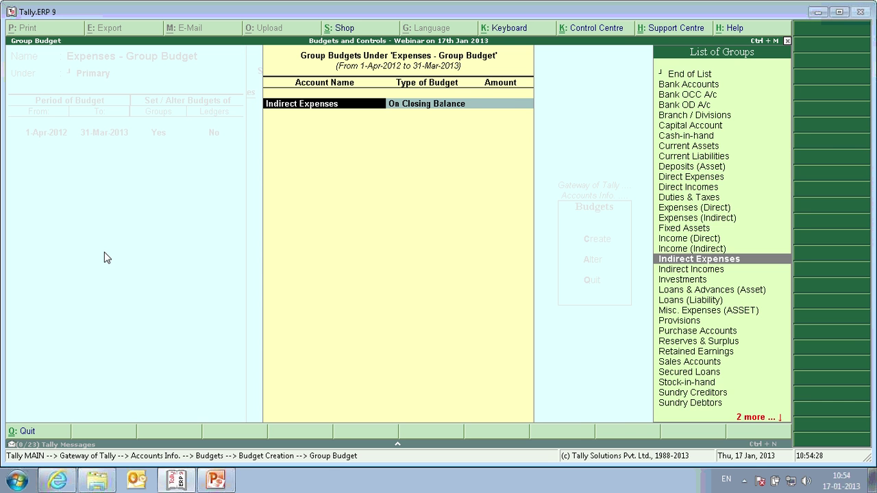
{"action": "key", "text": "Return"}
{"action": "key", "text": "Return"}
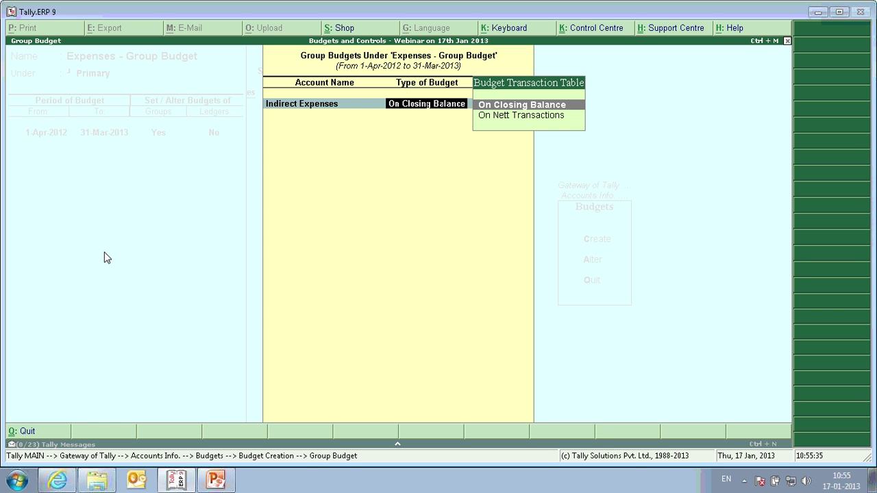
{"action": "key", "text": "Return"}
{"action": "key", "text": "BackSpace"}
{"action": "key", "text": "Return"}
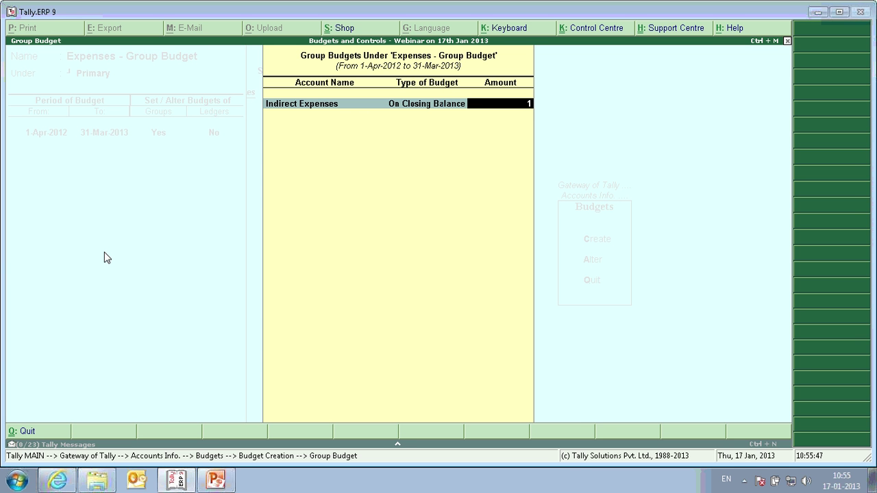
{"action": "type", "text": "1,00,00"}
{"action": "type", "text": "00000"}
{"action": "key", "text": "Return"}
Go back through the Indirect Expenses budget line and its list of groups, reopening the group budget to review it
{"action": "key", "text": "BackSpace"}
{"action": "key", "text": "BackSpace"}
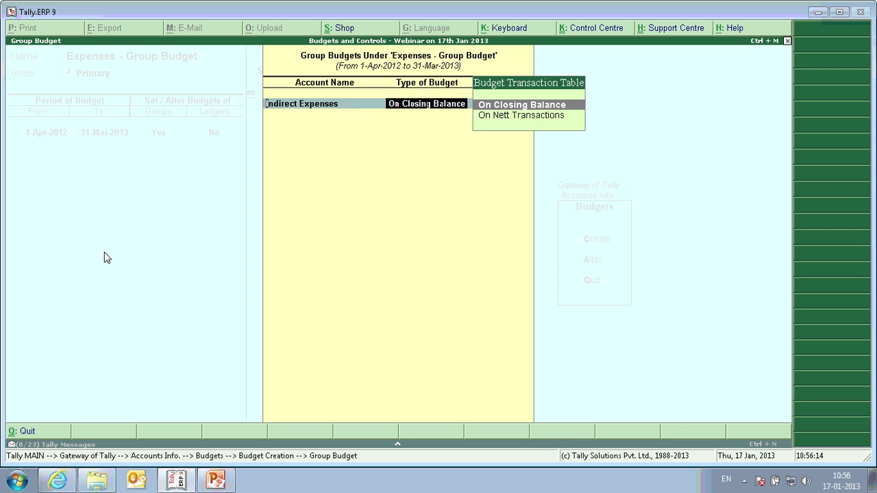
{"action": "key", "text": "BackSpace"}
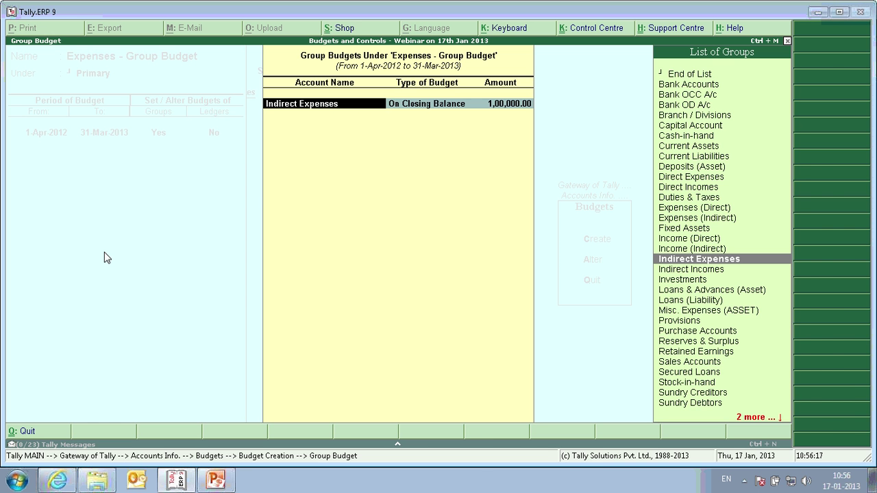
{"action": "key", "text": "Escape"}
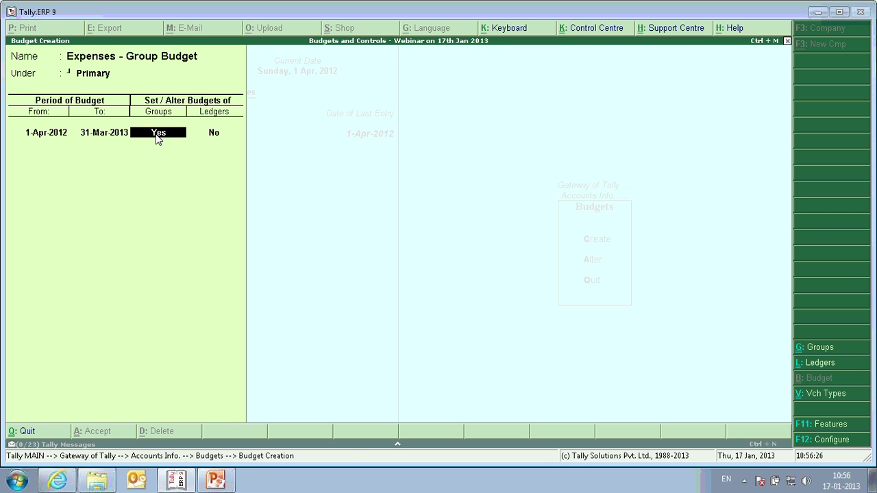
{"action": "key", "text": "Return"}
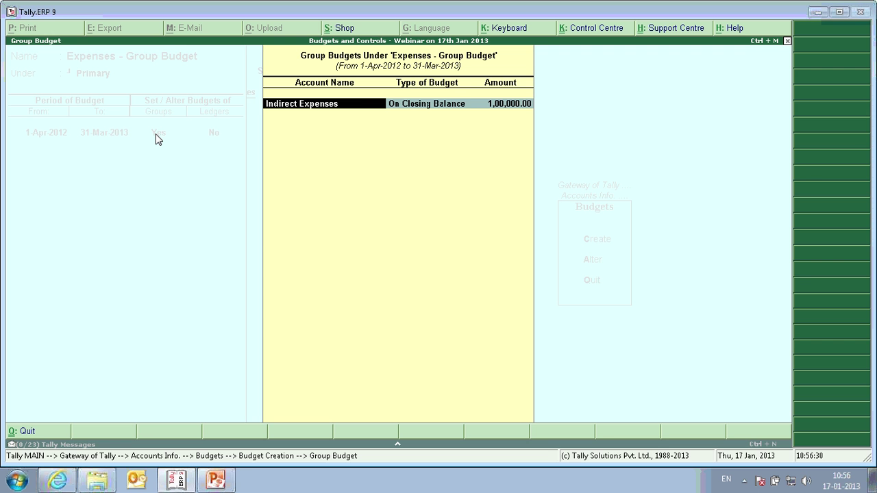
{"action": "key", "text": "Return"}
{"action": "key", "text": "BackSpace"}
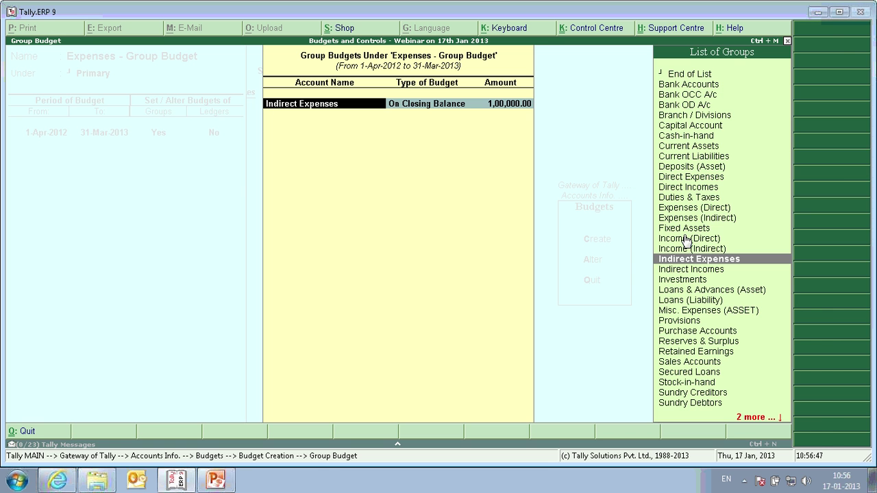
{"action": "key", "text": "ctrl+a"}
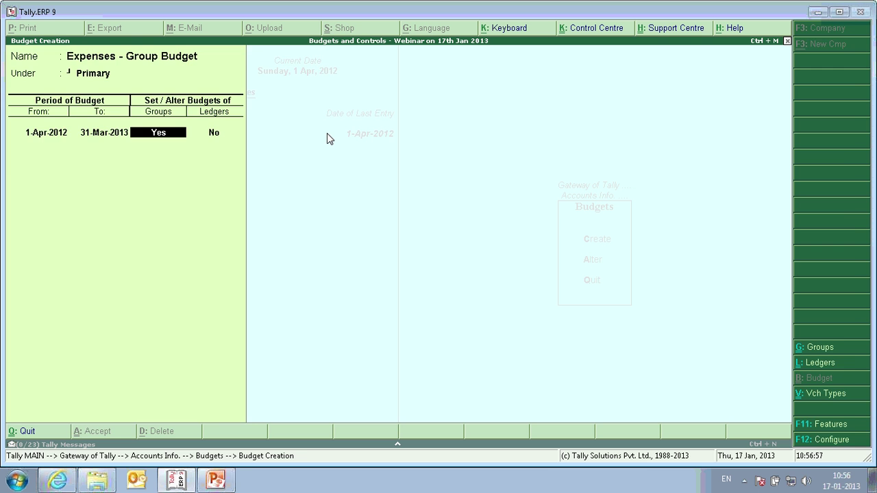
Finish the group budget with the Indirect Expenses line kept as entered, and leave Ledgers at No for the period
{"action": "key", "text": "Return"}
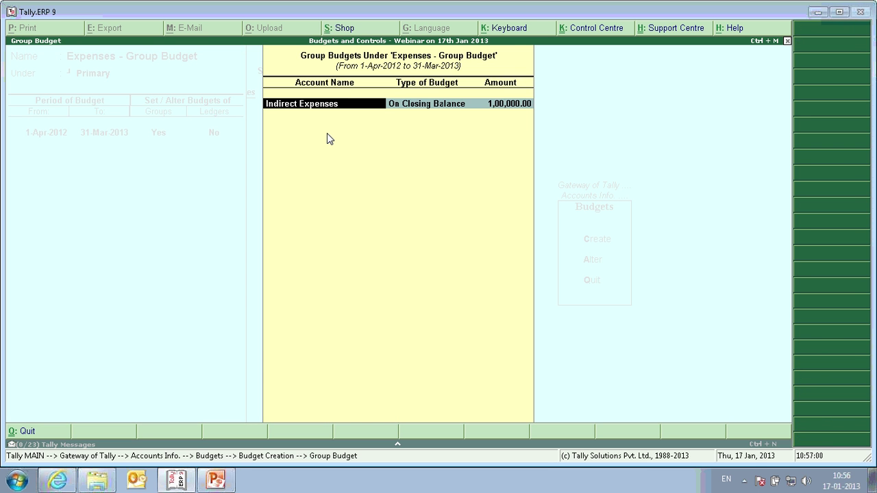
{"action": "key", "text": "Return"}
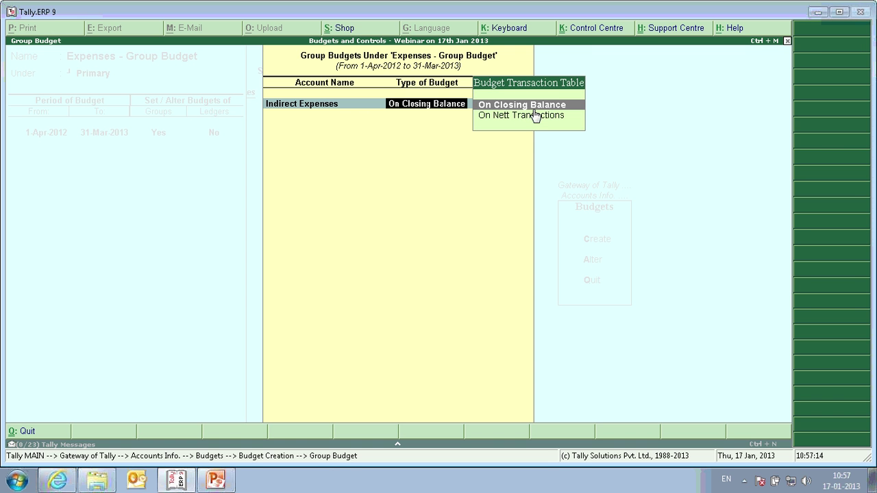
{"action": "key", "text": "Return"}
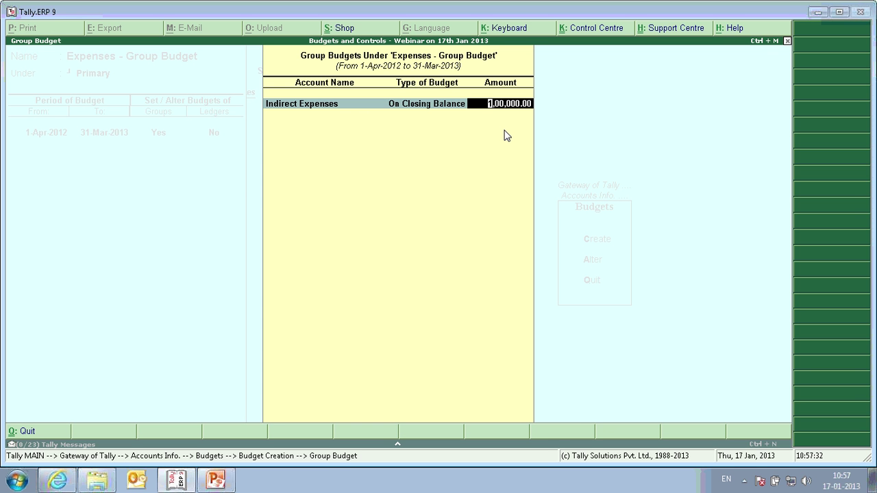
{"action": "key", "text": "Return"}
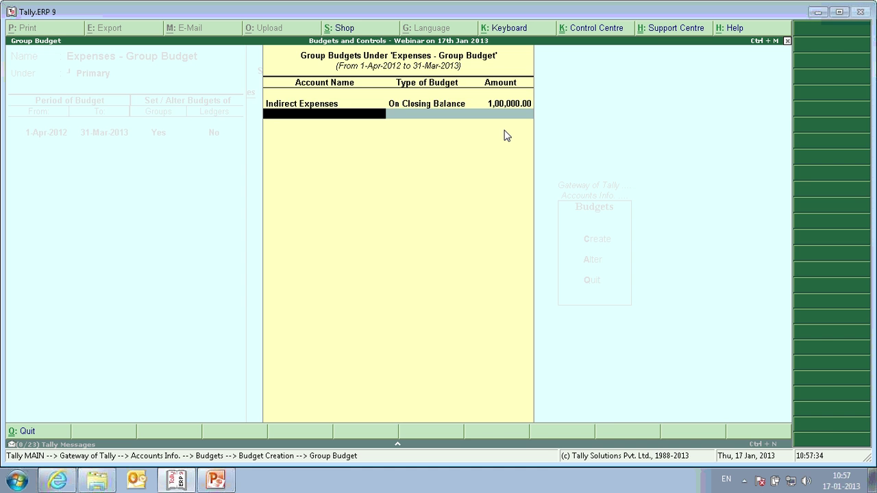
{"action": "key", "text": "Return"}
{"action": "key", "text": "Return"}
{"action": "key", "text": "BackSpace"}
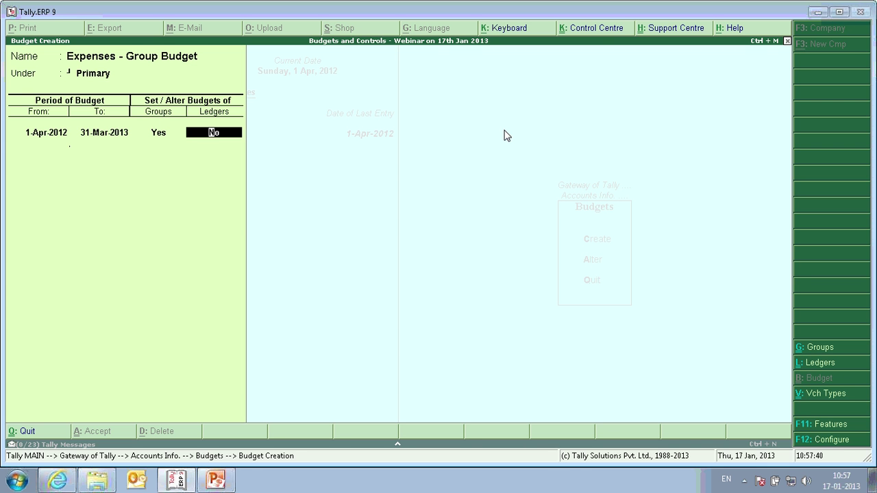
{"action": "key", "text": "Return"}
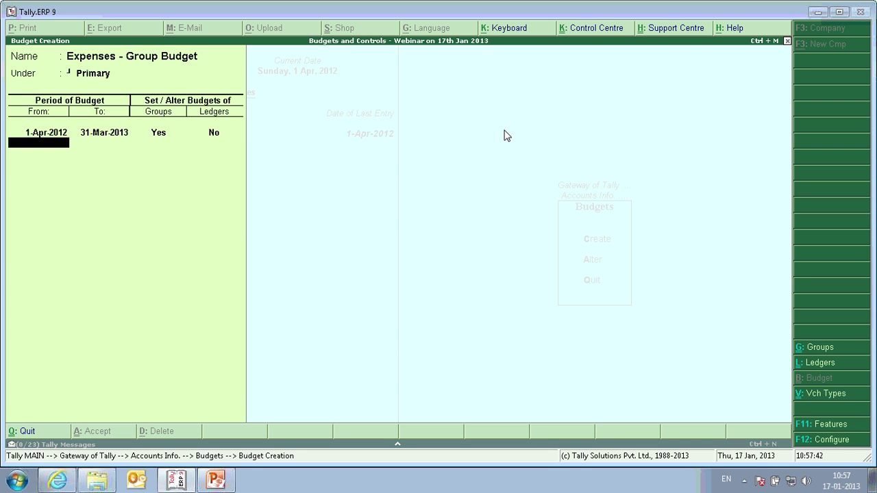
Save the Expenses - Group Budget, leave budget creation and return to Accounts Info
{"action": "key", "text": "Return"}
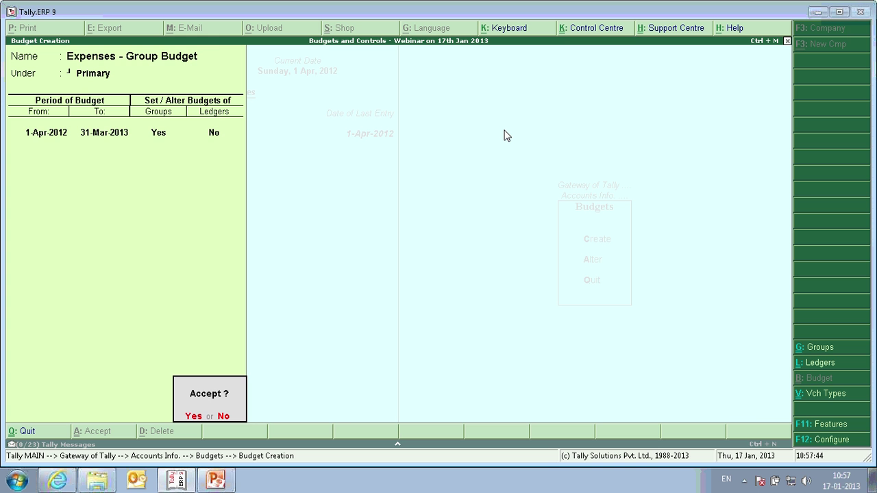
{"action": "key", "text": "Return"}
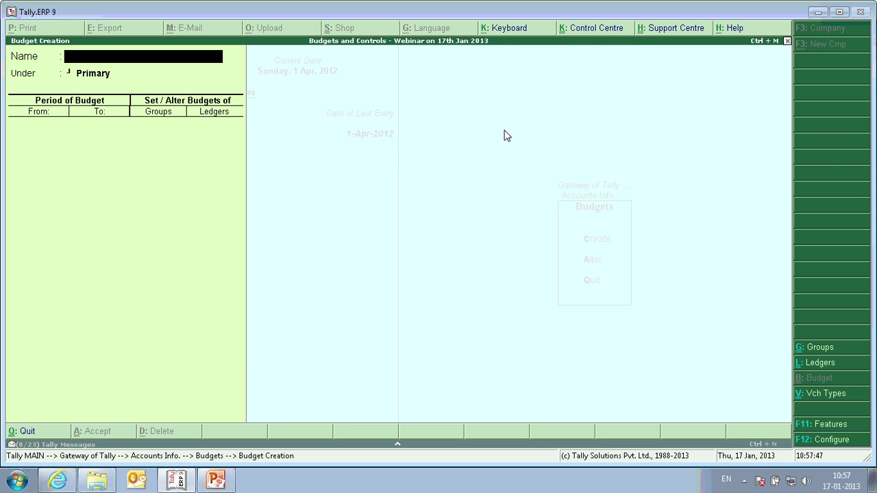
{"action": "key", "text": "Escape"}
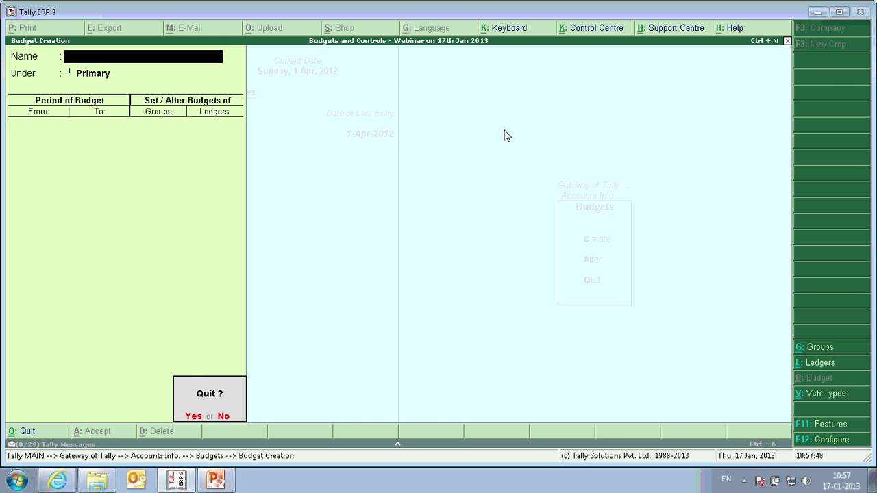
{"action": "key", "text": "Return"}
{"action": "key", "text": "Escape"}
{"action": "key", "text": "Escape"}
{"action": "key", "text": "Return"}
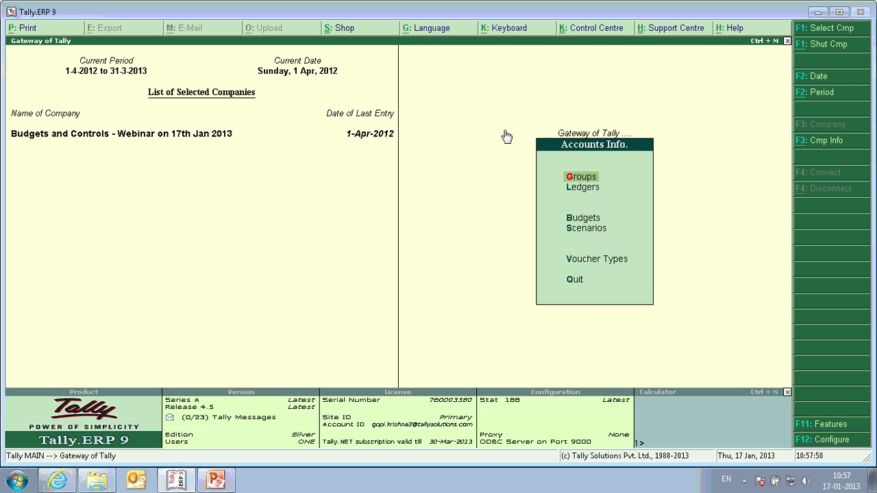
Start creating multiple ledgers under the Indirect Expenses group and add Salary Expenses without an opening balance
{"action": "key", "text": "l"}
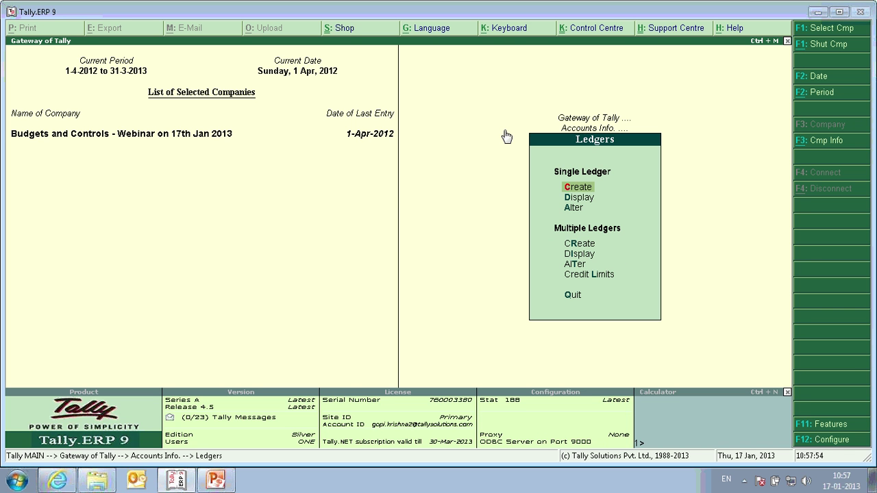
{"action": "type", "text": "r"}
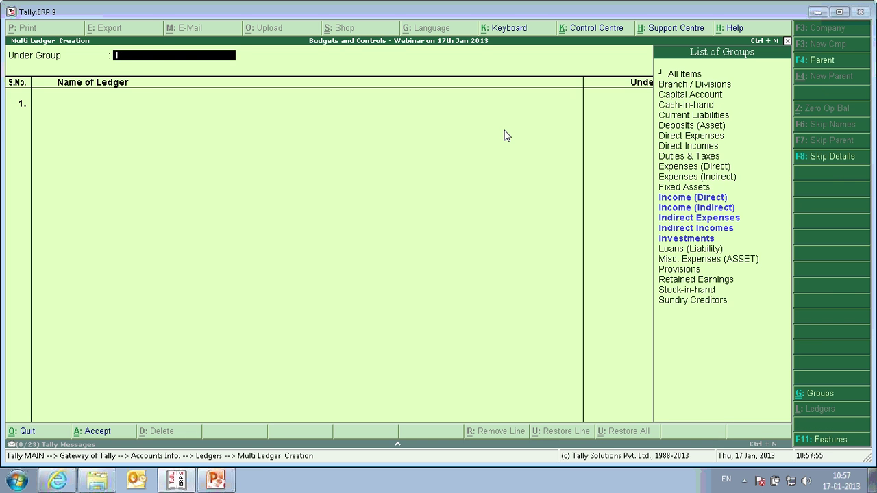
{"action": "type", "text": "Indi"}
{"action": "key", "text": "Return"}
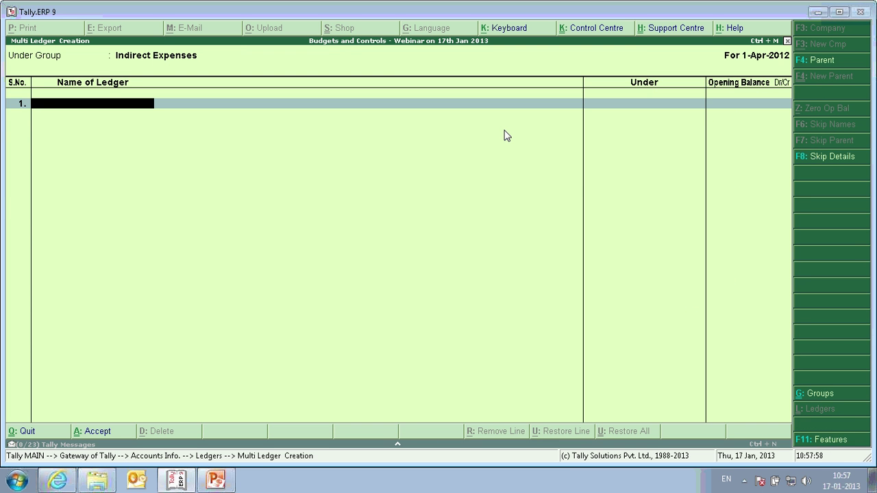
{"action": "type", "text": "Salary expenses"}
{"action": "key", "text": "Return"}
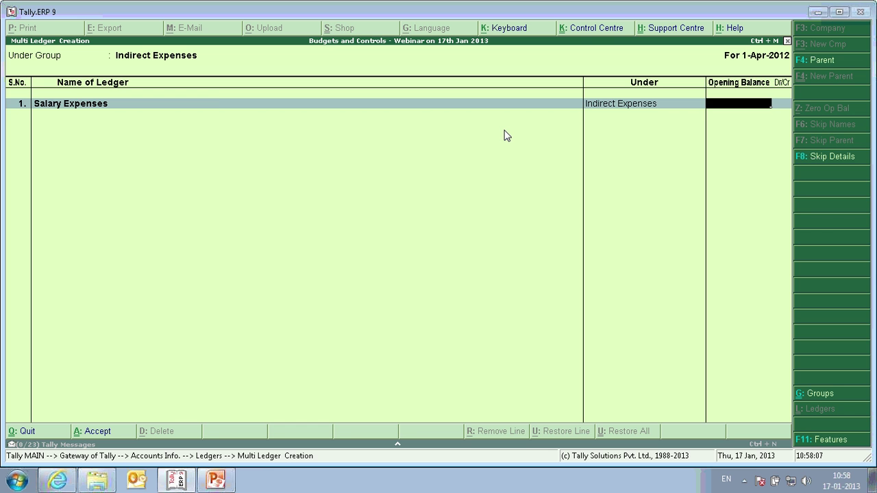
{"action": "key", "text": "Return"}
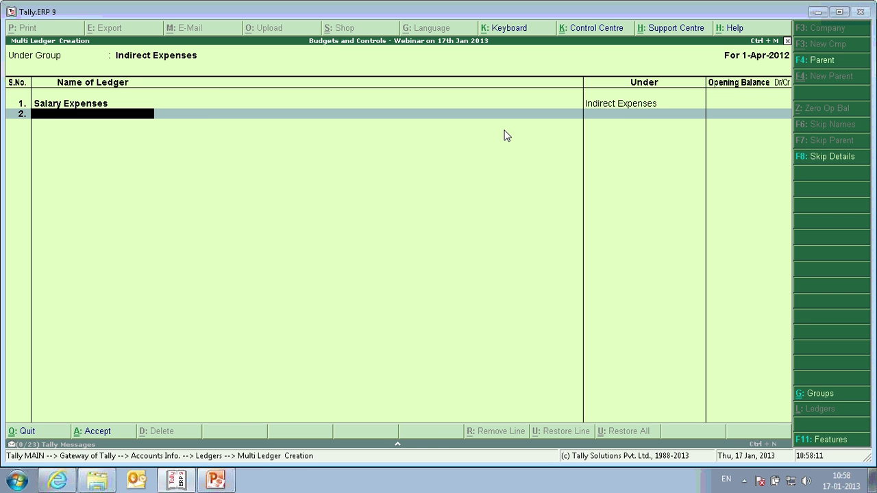
Add a Conveyance ledger without an opening balance, save the ledgers and return to the Gateway of Tally
{"action": "type", "text": "Conveyance"}
{"action": "key", "text": "Return"}
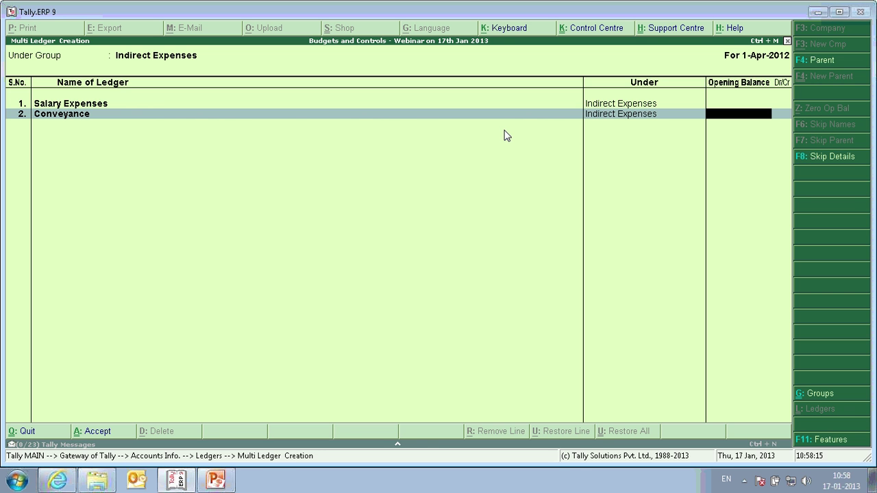
{"action": "key", "text": "Return"}
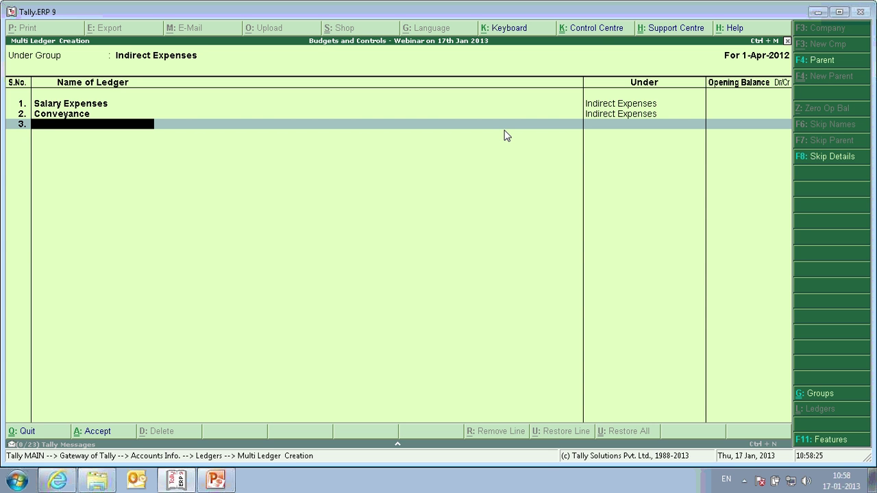
{"action": "key", "text": "Return"}
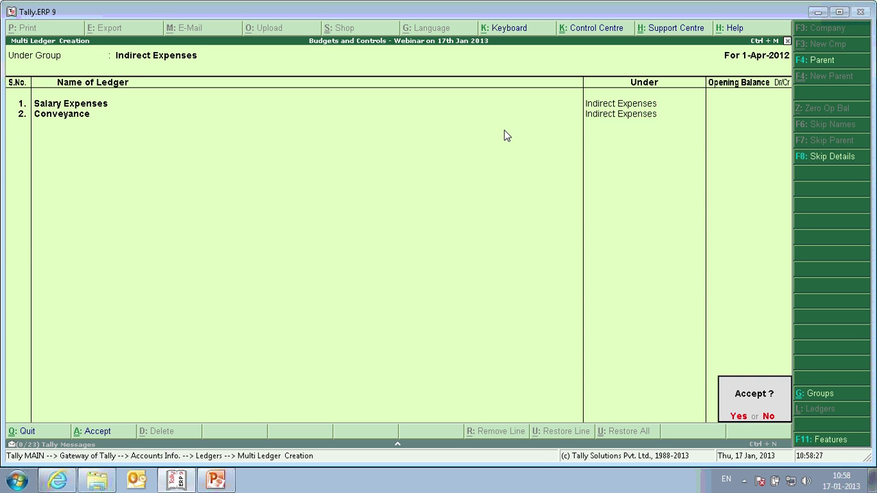
{"action": "key", "text": "Return"}
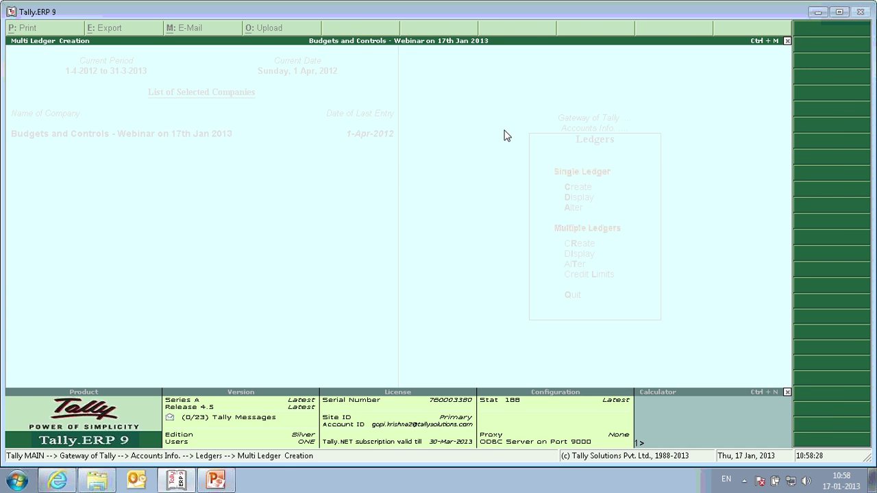
{"action": "key", "text": "Escape"}
{"action": "key", "text": "Escape"}
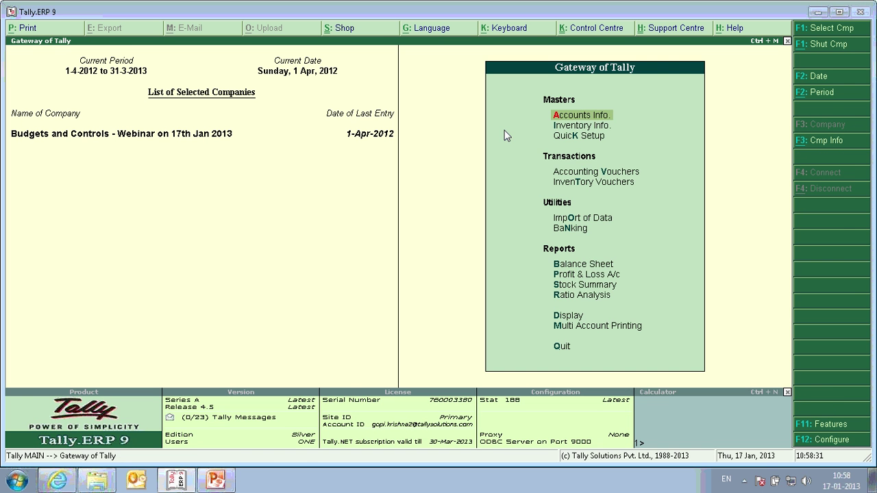
Record and accept a payment voucher from Cash to Conveyance for 2,000, with no narration
{"action": "key", "text": "v"}
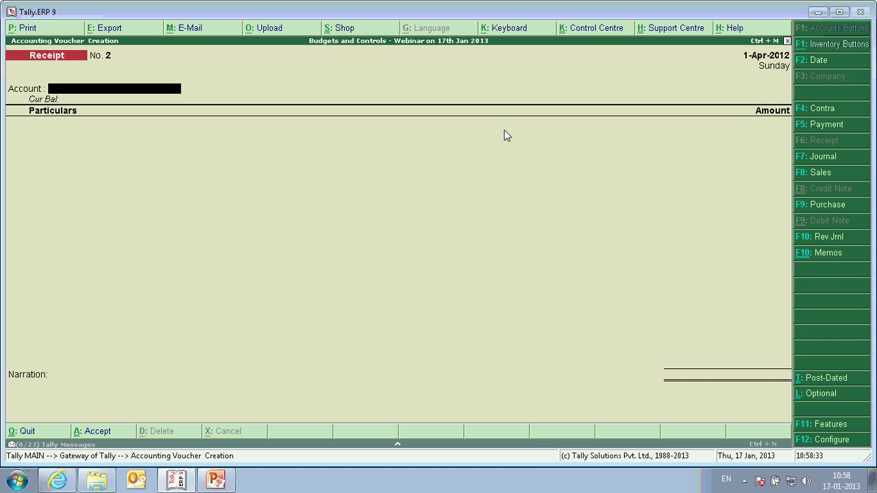
{"action": "key", "text": "F5"}
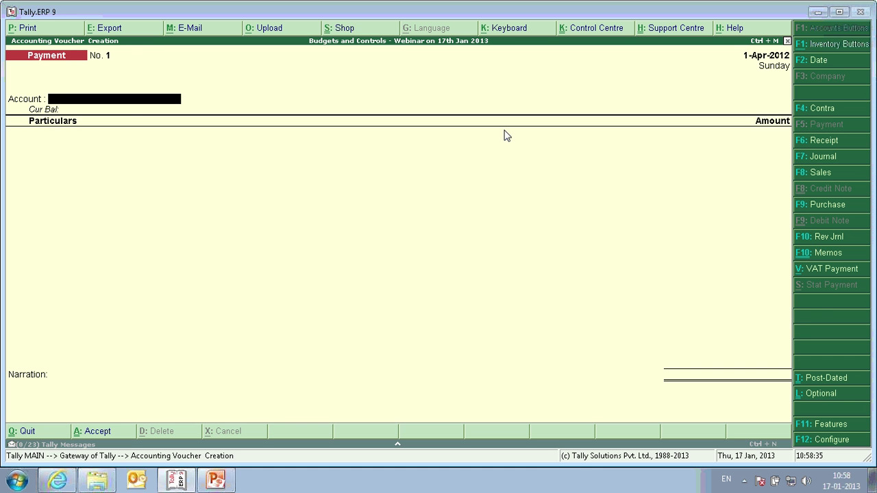
{"action": "key", "text": "Return"}
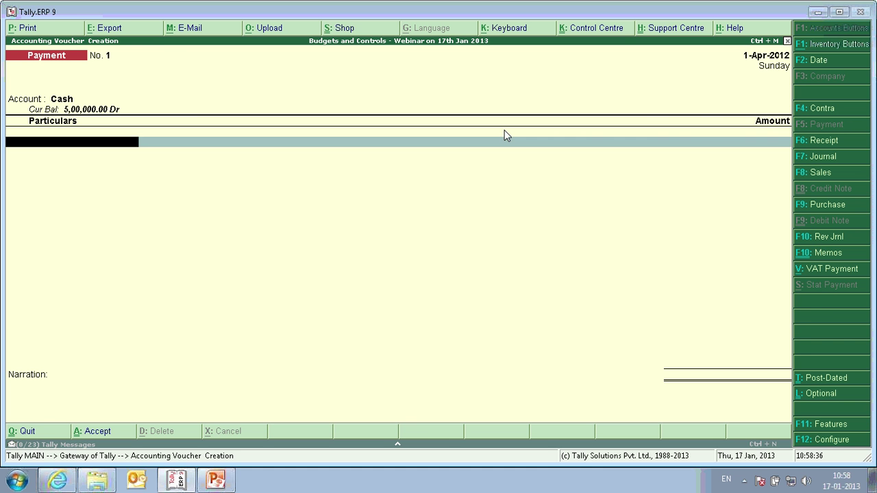
{"action": "key", "text": "Down"}
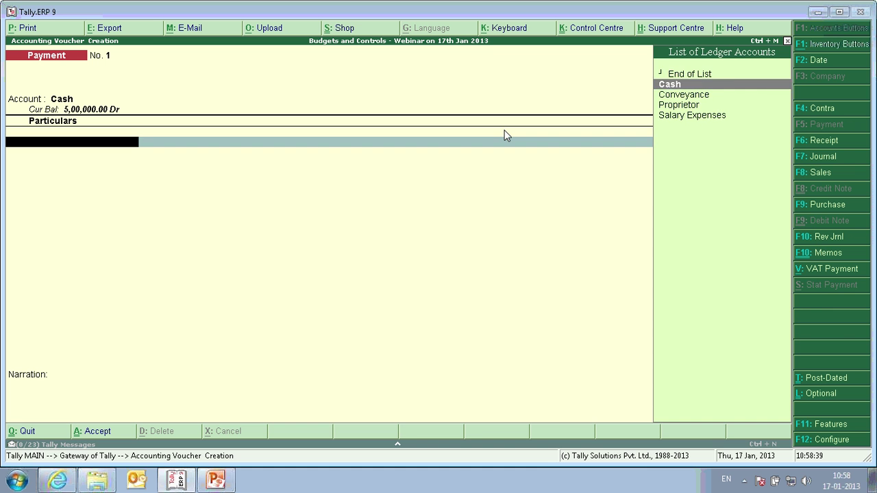
{"action": "key", "text": "Down"}
{"action": "key", "text": "Return"}
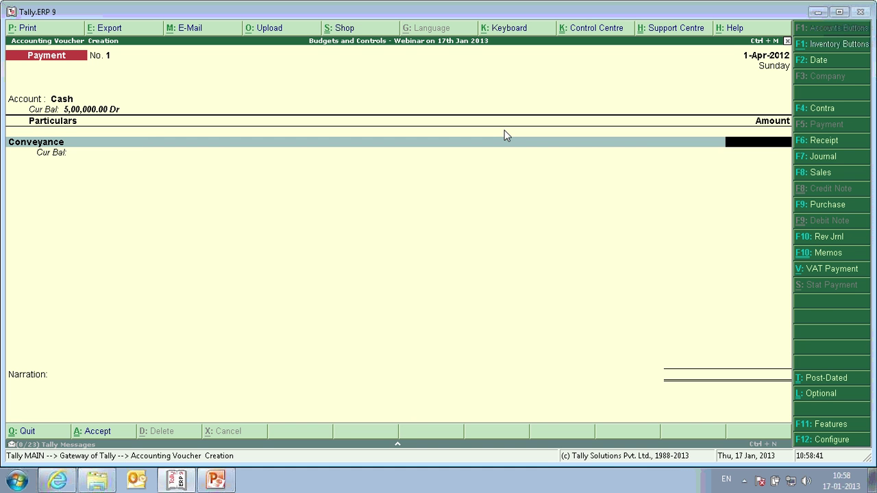
{"action": "type", "text": "2000"}
{"action": "key", "text": "Return"}
{"action": "key", "text": "Return"}
{"action": "key", "text": "Return"}
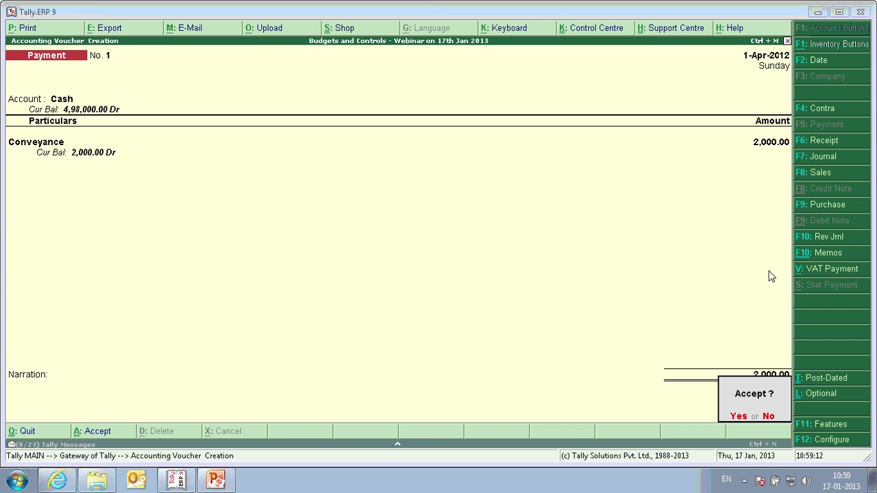
{"action": "left_click", "coordinate": [738, 418]}
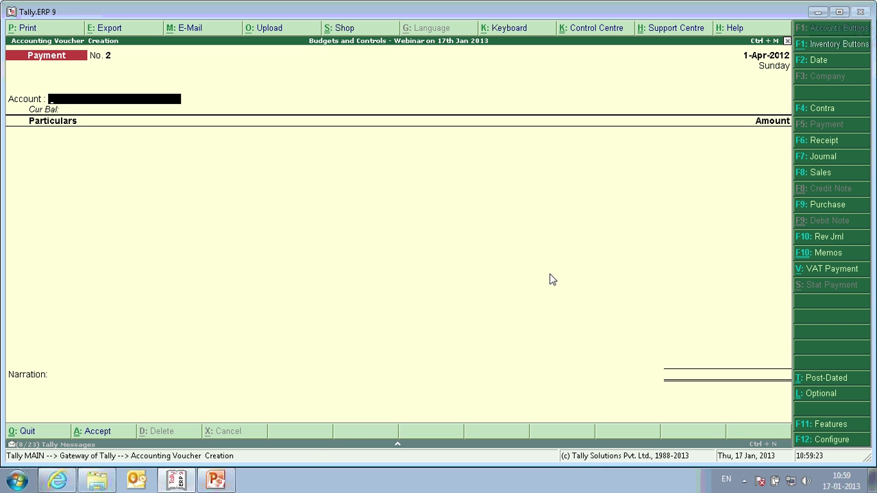
Record and accept a payment voucher dated 30-Apr-2012 from Cash to Salary Expenses for 20,000
{"action": "key", "text": "F2"}
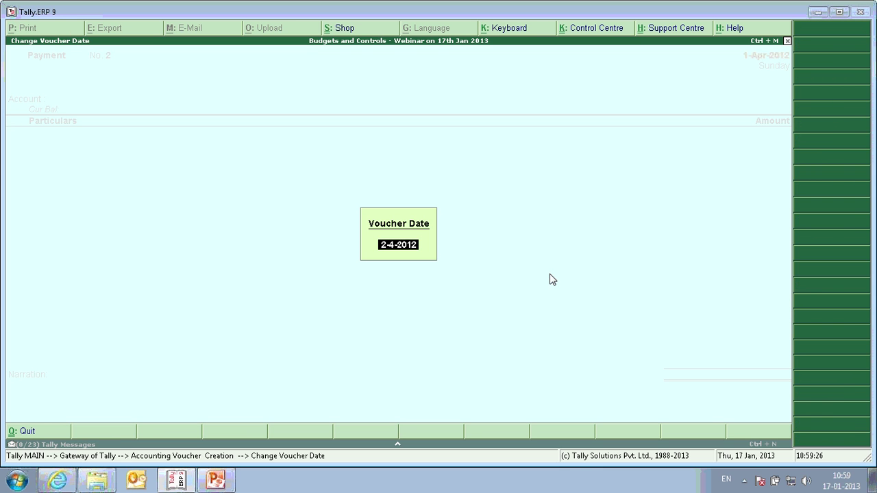
{"action": "type", "text": "30"}
{"action": "key", "text": "Return"}
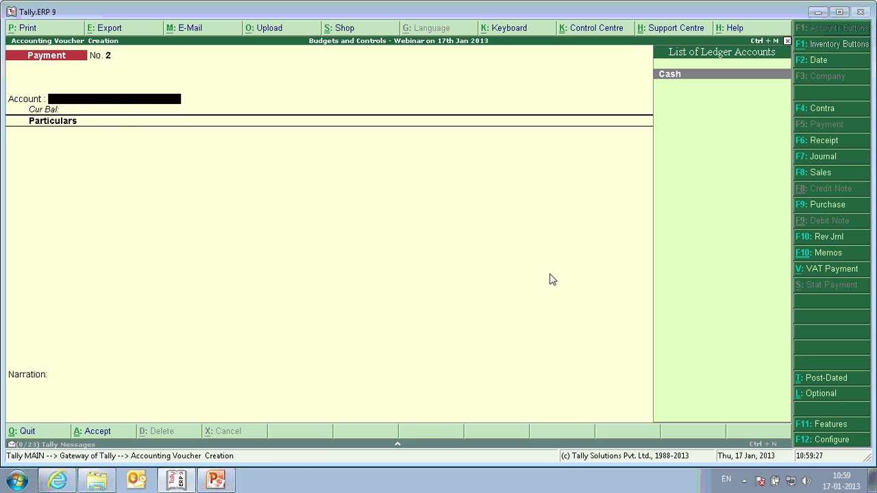
{"action": "key", "text": "Return"}
{"action": "type", "text": "Sa"}
{"action": "key", "text": "Return"}
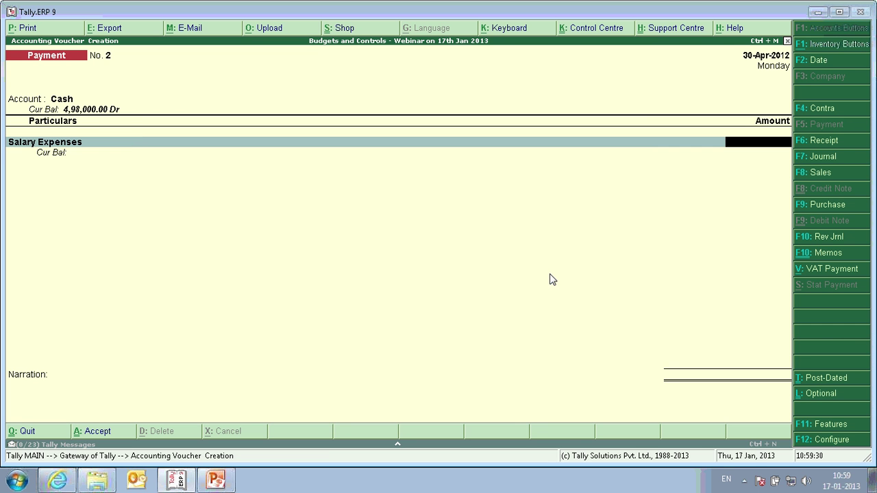
{"action": "type", "text": "20000"}
{"action": "key", "text": "Return"}
{"action": "key", "text": "Return"}
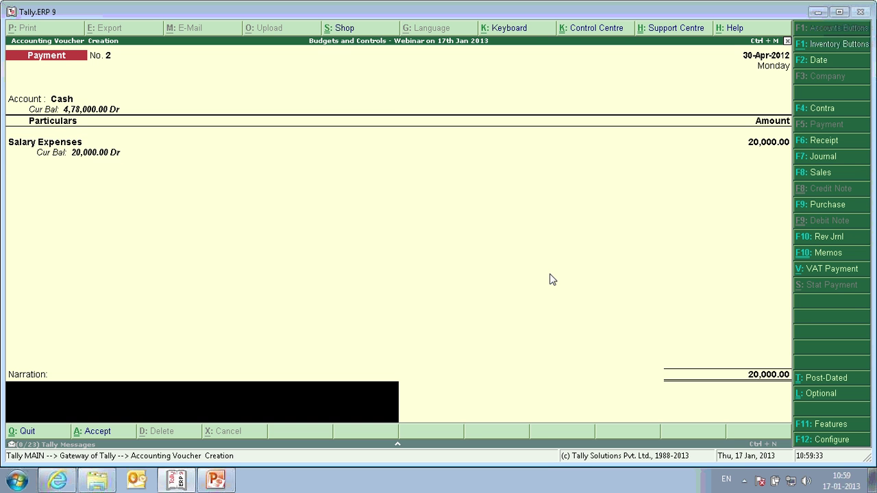
{"action": "key", "text": "Return"}
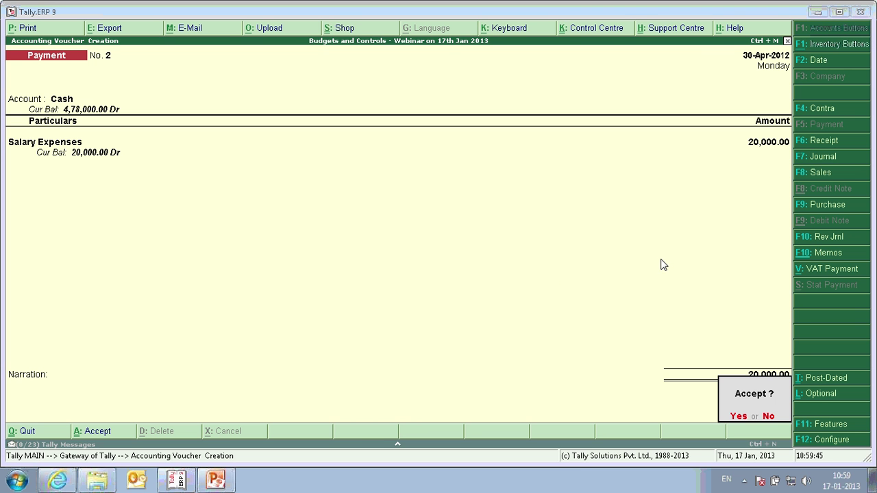
{"action": "left_click", "coordinate": [739, 416]}
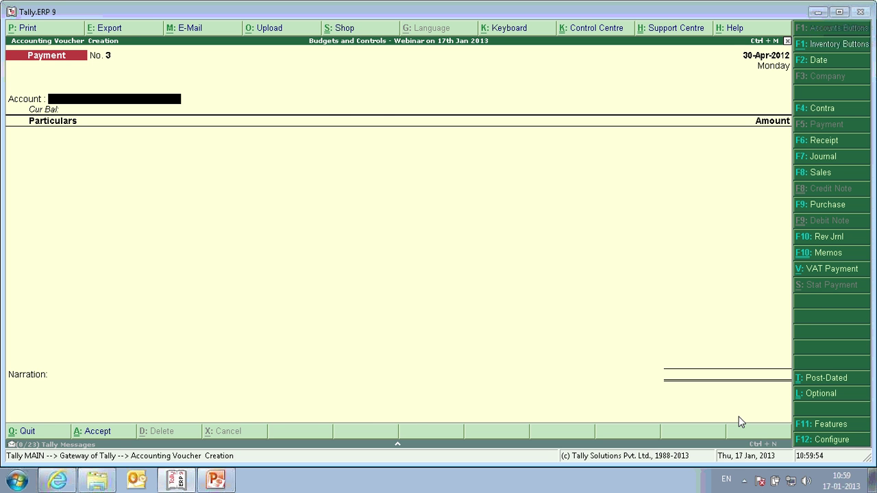
Check Indirect Expenses in the Profit & Loss A/c report, and return to the Gateway of Tally
{"action": "key", "text": "Escape"}
{"action": "key", "text": "p"}
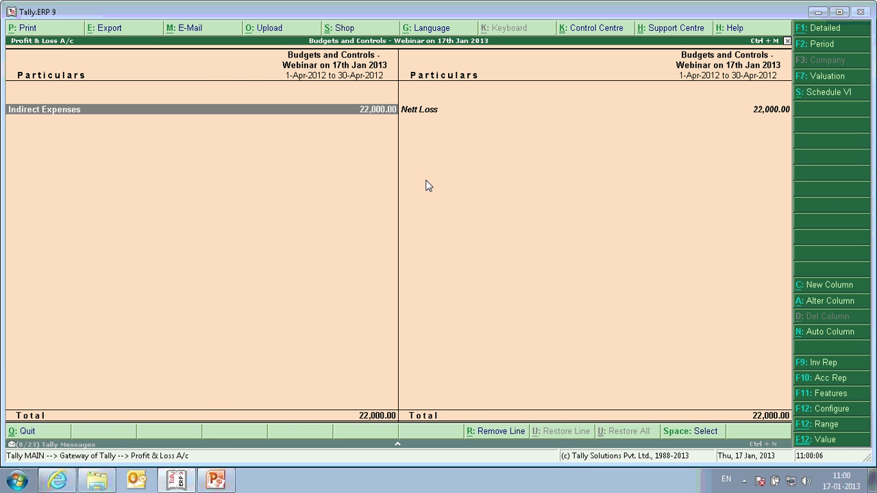
{"action": "key", "text": "Escape"}
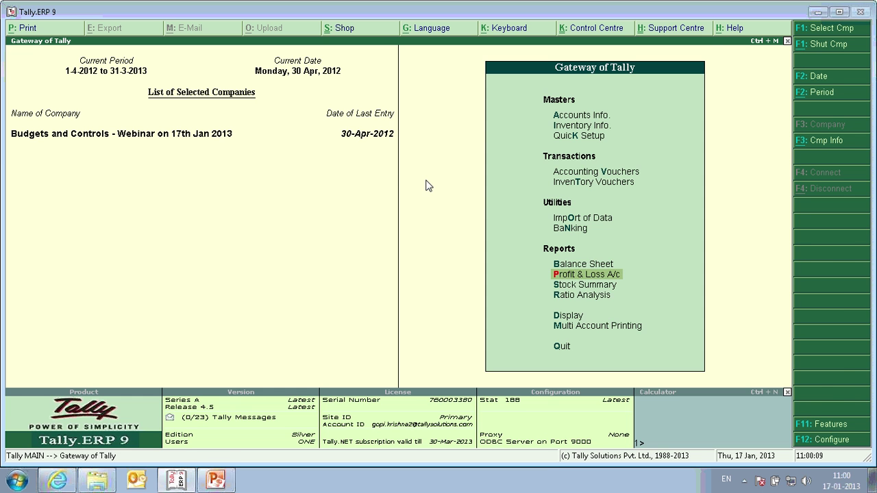
Display the Trial Balance and examine its Indirect Expenses line
{"action": "key", "text": "d"}
{"action": "key", "text": "Return"}
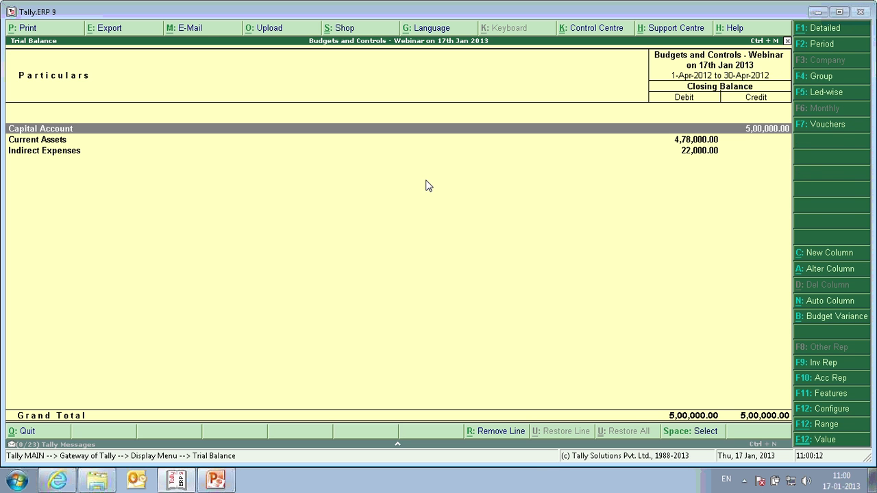
{"action": "key", "text": "Down"}
{"action": "key", "text": "Down"}
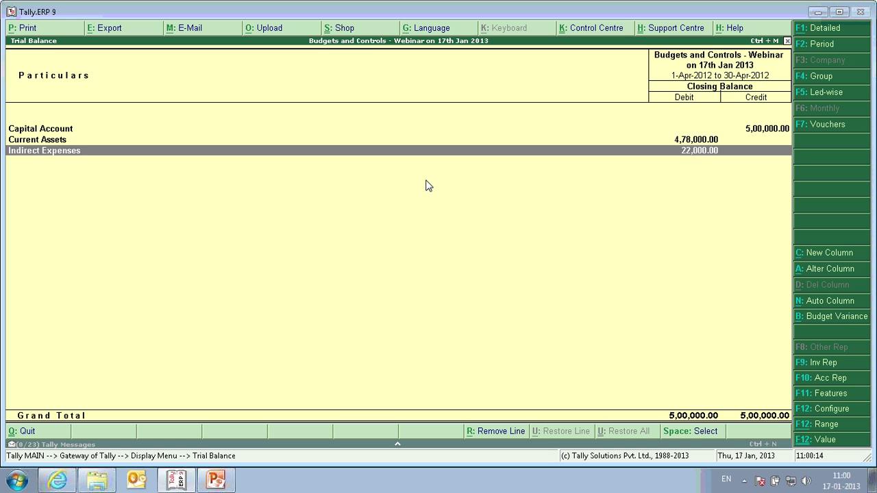
{"action": "key", "text": "Up"}
{"action": "key", "text": "Down"}
Show the Trial Balance's budget variance against Expenses - Group Budget and examine the budgeted amount for Indirect Expenses
{"action": "left_click", "coordinate": [824, 321]}
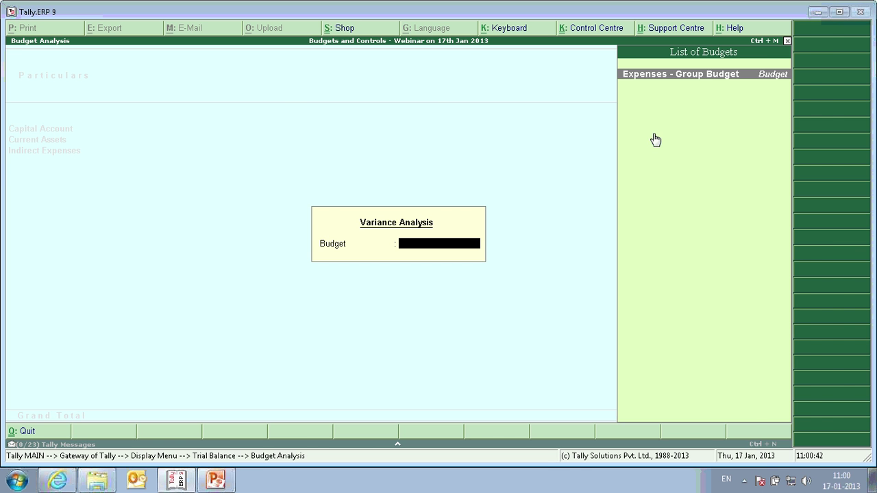
{"action": "key", "text": "Return"}
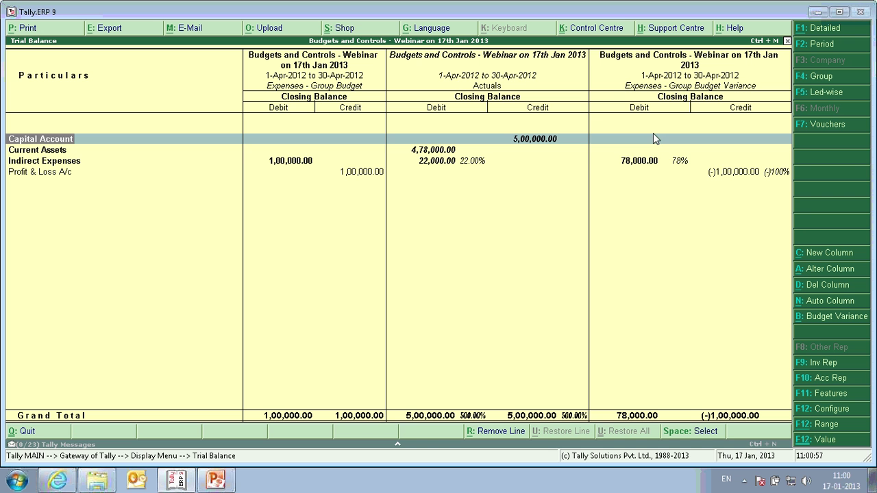
{"action": "key", "text": "Down"}
{"action": "key", "text": "Down"}
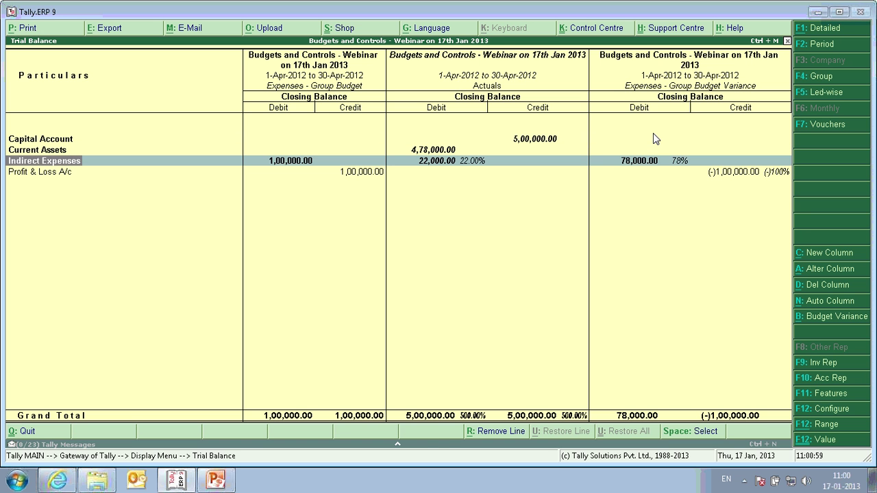
{"action": "key", "text": "Right"}
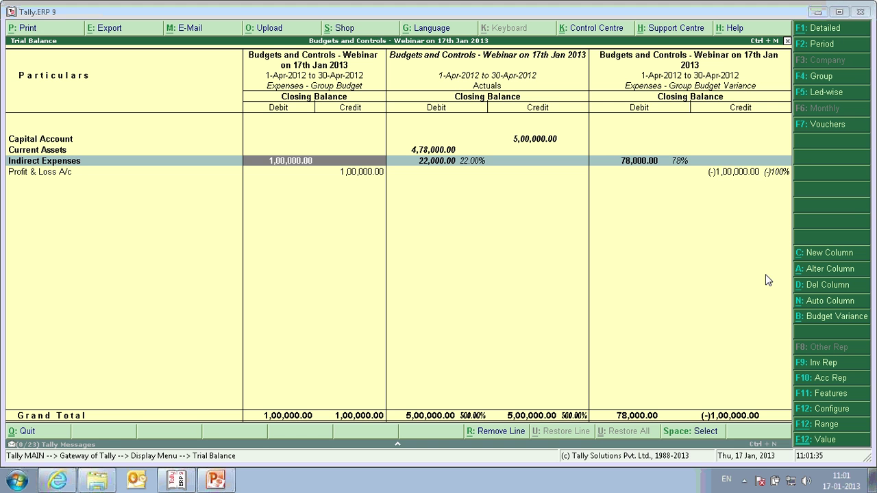
Change the Trial Balance period to 1-Apr-2012 to 30-Jun-2012 and examine the budget figure for Indirect Expenses
{"action": "left_click", "coordinate": [415, 172]}
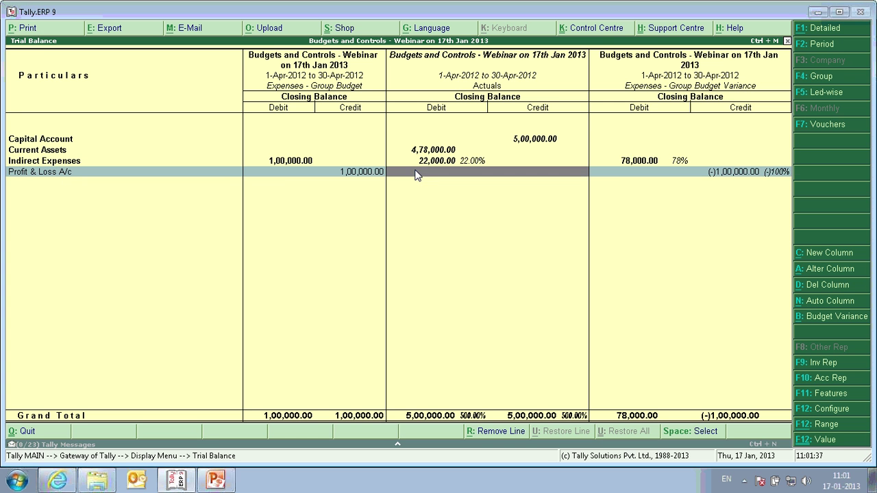
{"action": "left_click", "coordinate": [288, 162]}
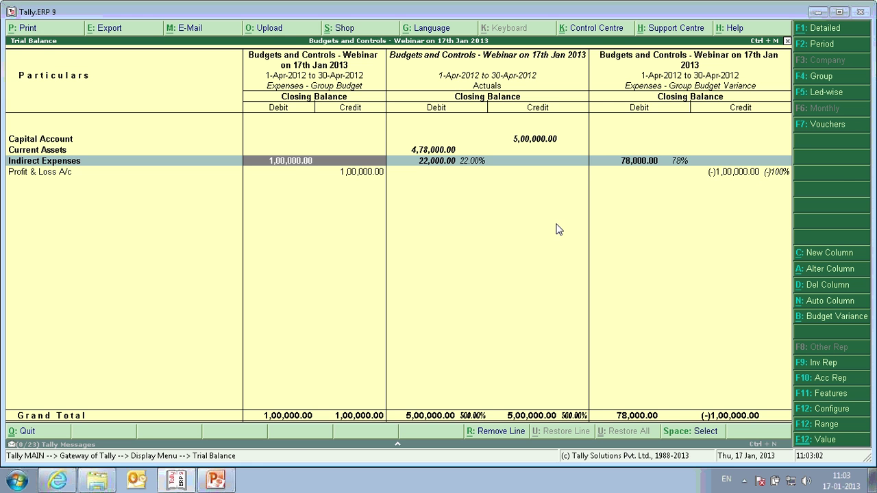
{"action": "key", "text": "F2"}
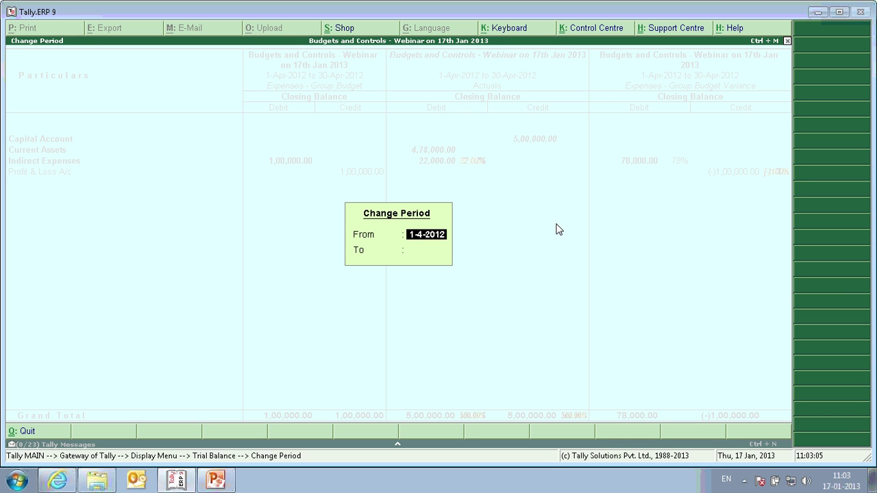
{"action": "key", "text": "BackSpace"}
{"action": "type", "text": "ap"}
{"action": "key", "text": "Return"}
{"action": "type", "text": "ju"}
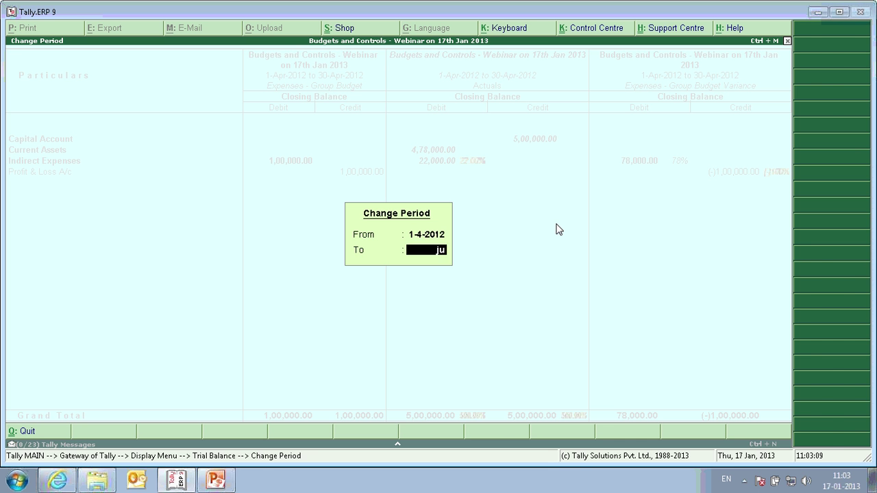
{"action": "key", "text": "Return"}
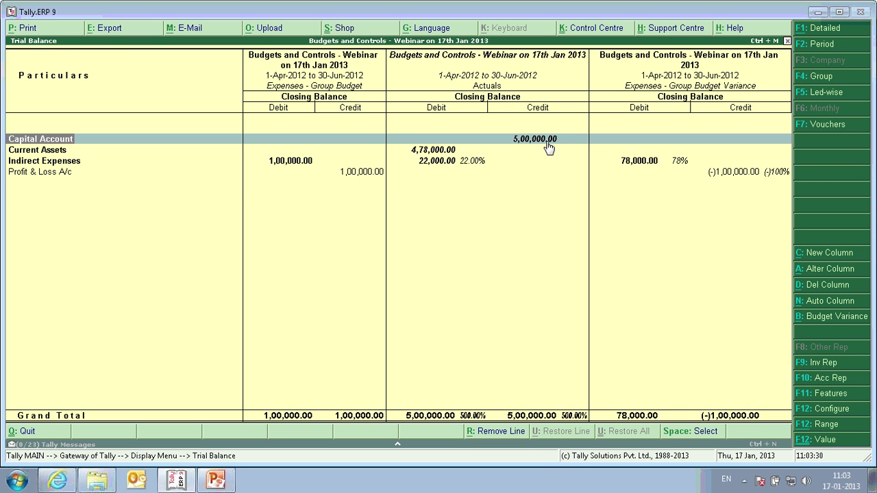
{"action": "left_click", "coordinate": [282, 165]}
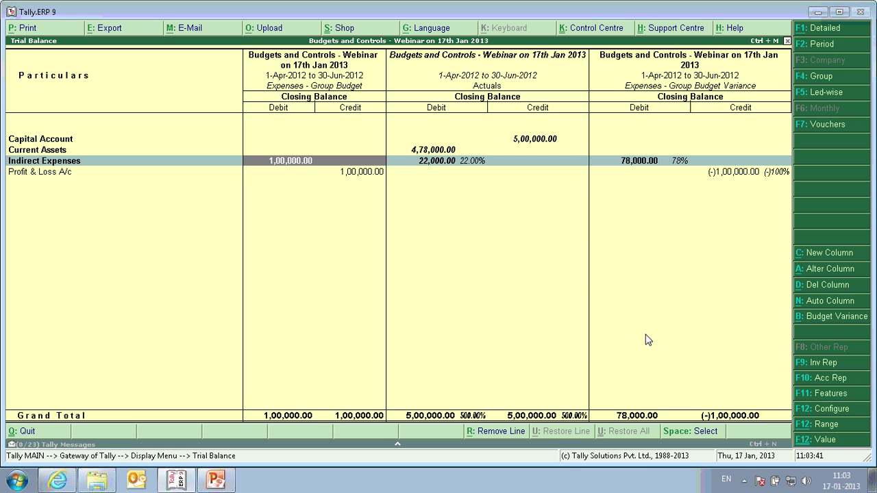
Review the Trial Balance configuration options for percentages and types of values, and compare the Capital Account and Indirect Expenses lines
{"action": "key", "text": "F12"}
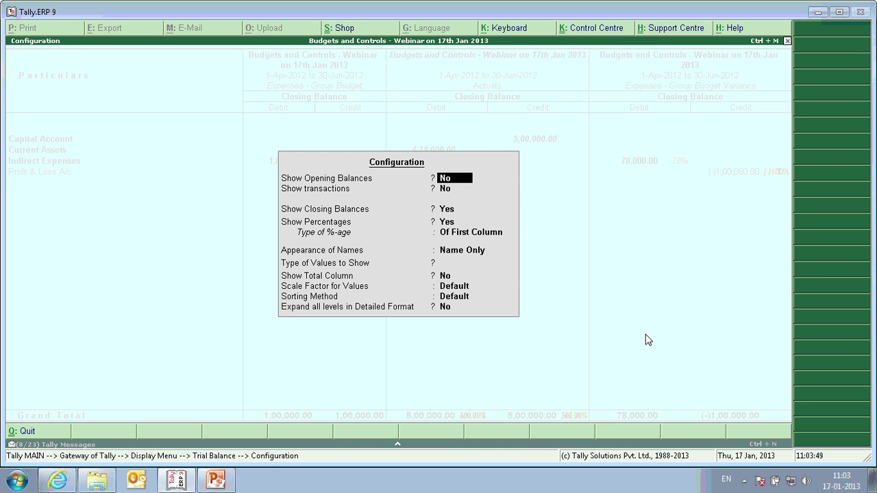
{"action": "key", "text": "Return"}
{"action": "key", "text": "Return"}
{"action": "key", "text": "Return"}
{"action": "key", "text": "Return"}
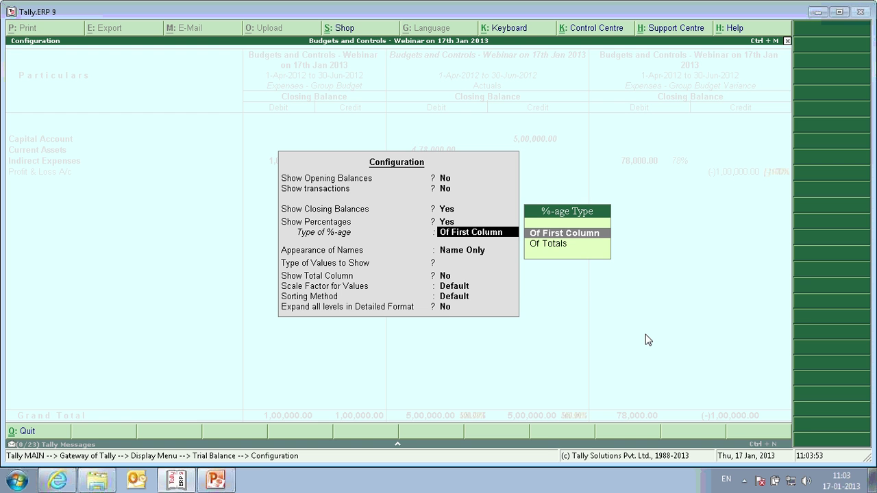
{"action": "key", "text": "Return"}
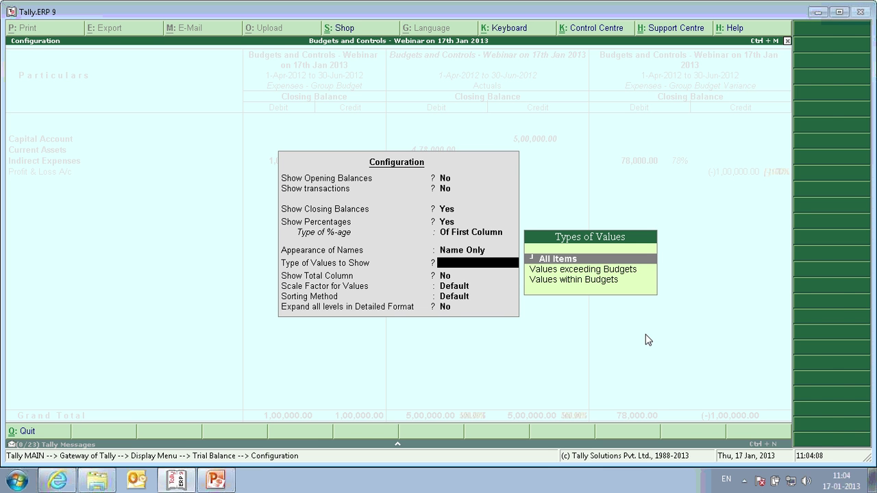
{"action": "key", "text": "Return"}
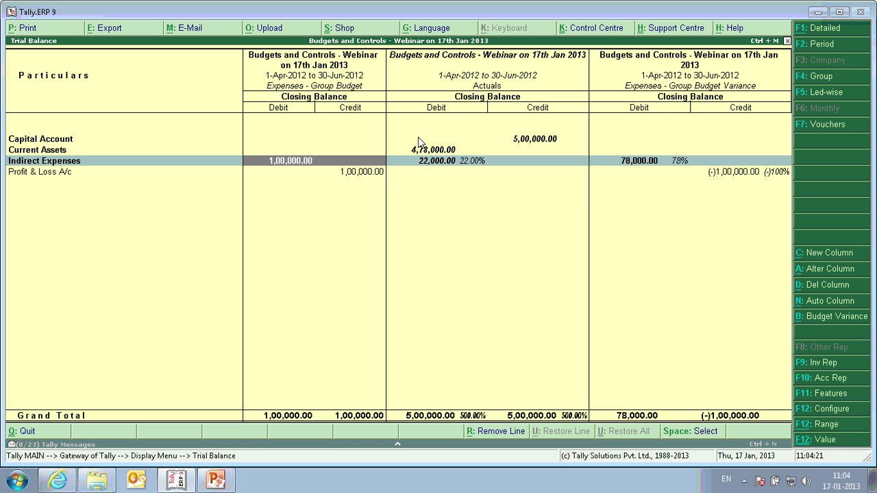
{"action": "left_click", "coordinate": [527, 141]}
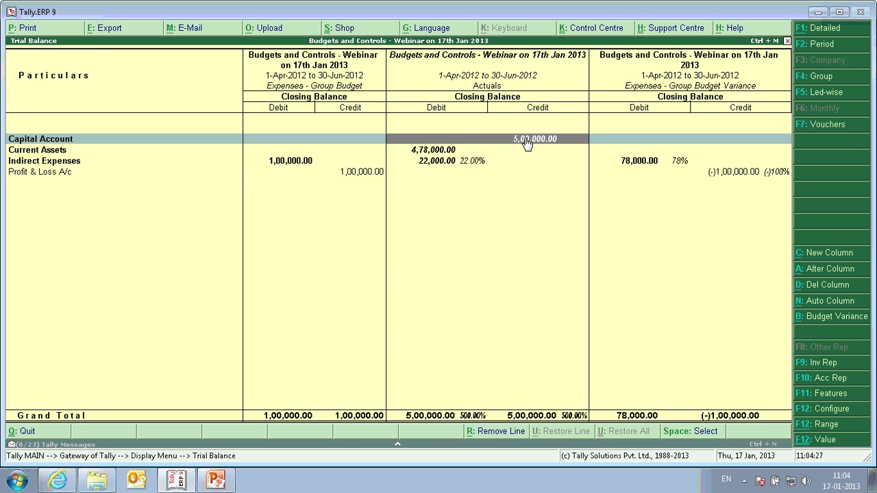
{"action": "left_click", "coordinate": [292, 163]}
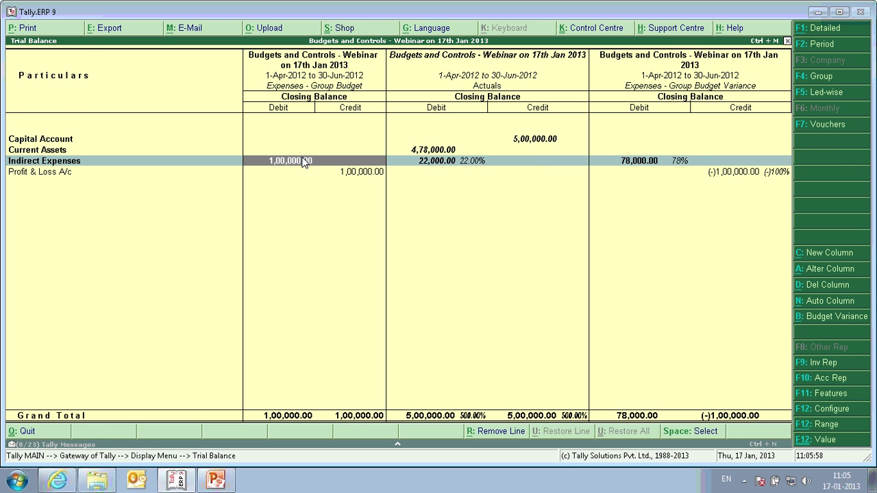
Leave the Trial Balance and open Expenses - Group Budget for alteration from the accounts masters
{"action": "key", "text": "Escape"}
{"action": "key", "text": "Escape"}
{"action": "key", "text": "a"}
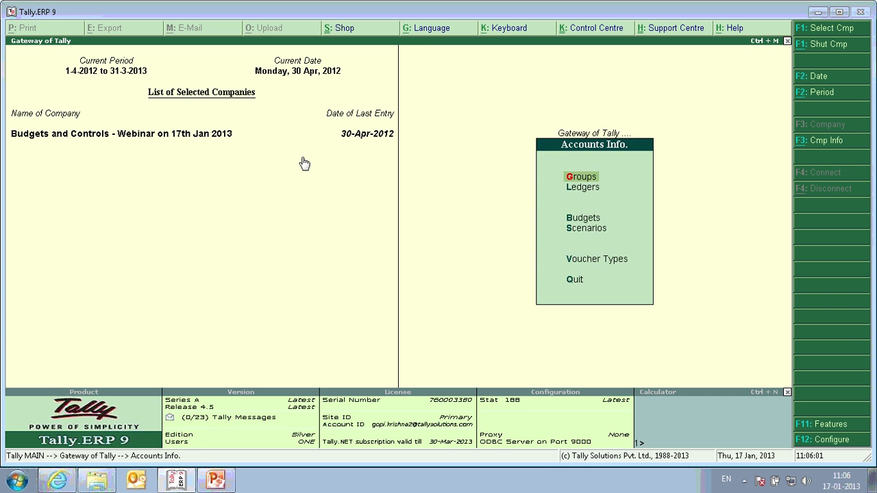
{"action": "key", "text": "b"}
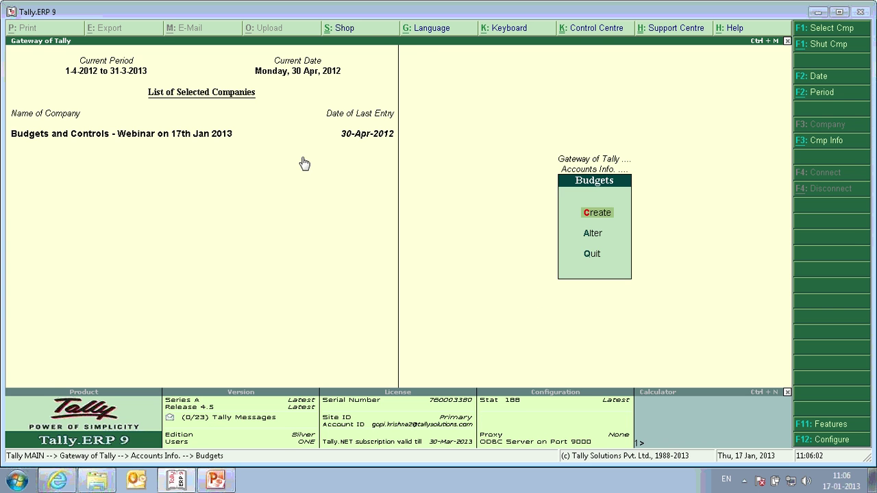
{"action": "key", "text": "a"}
{"action": "key", "text": "Return"}
{"action": "key", "text": "Return"}
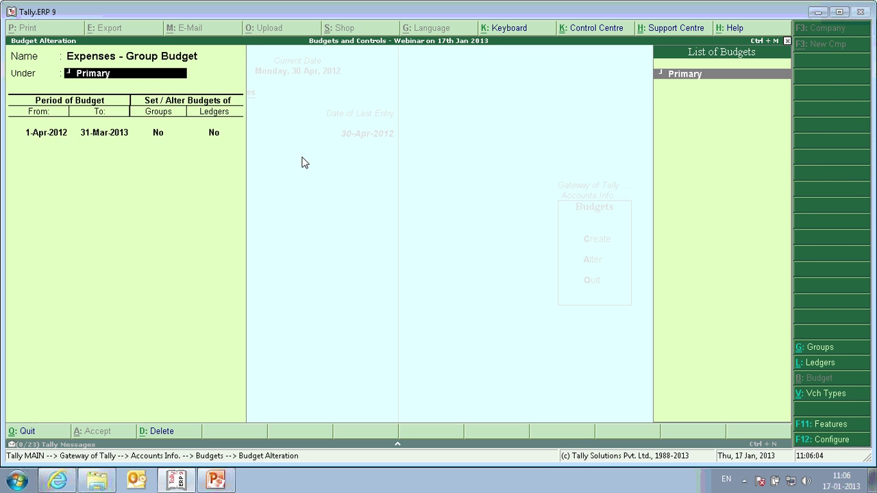
Alter the group budgets of Expenses - Group Budget, setting the Indirect Expenses budget type to On Nett Transactions
{"action": "key", "text": "Return"}
{"action": "key", "text": "Return"}
{"action": "key", "text": "Return"}
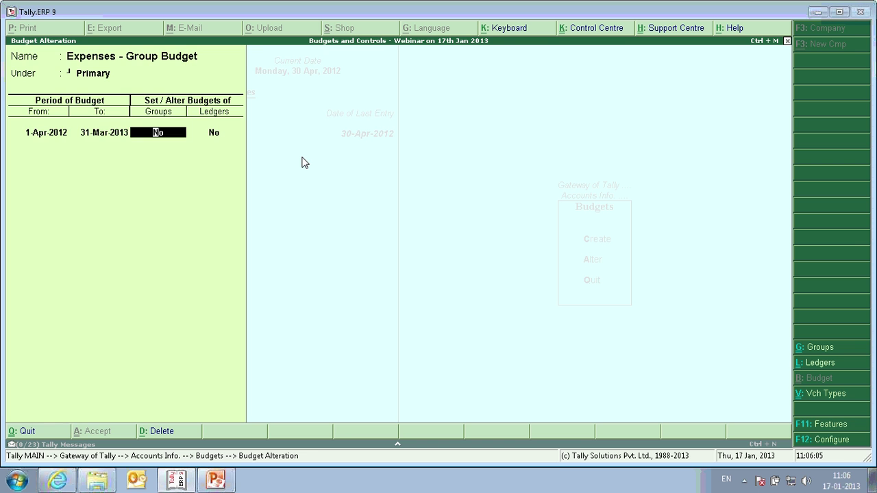
{"action": "key", "text": "y"}
{"action": "key", "text": "Return"}
{"action": "key", "text": "Down"}
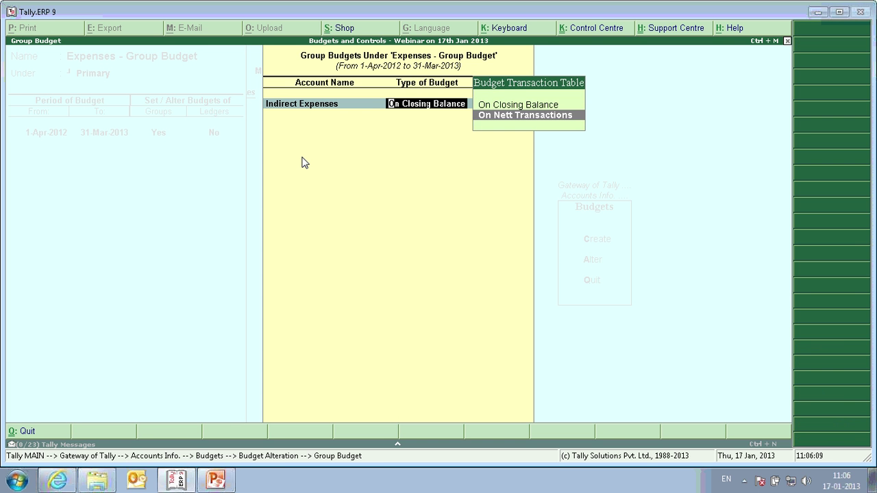
{"action": "key", "text": "Return"}
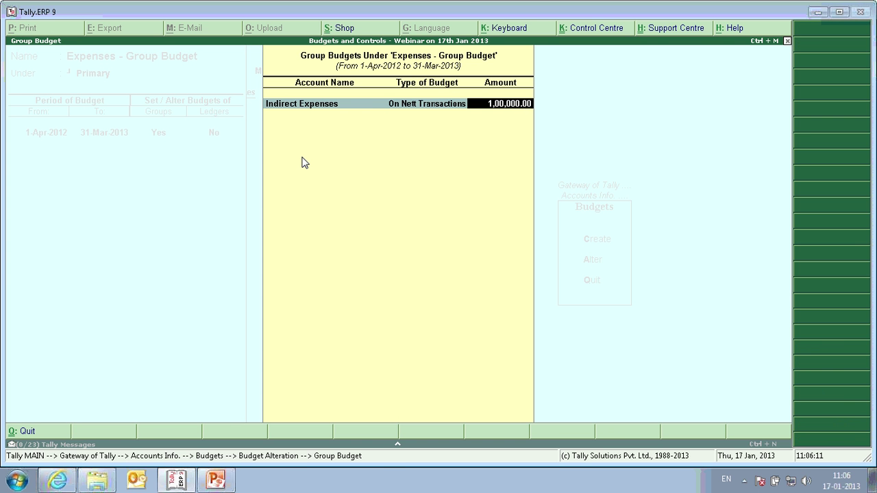
{"action": "key", "text": "Return"}
{"action": "key", "text": "Return"}
Recheck the Indirect Expenses budget type, accept the altered budget, and return to the Gateway of Tally
{"action": "key", "text": "BackSpace"}
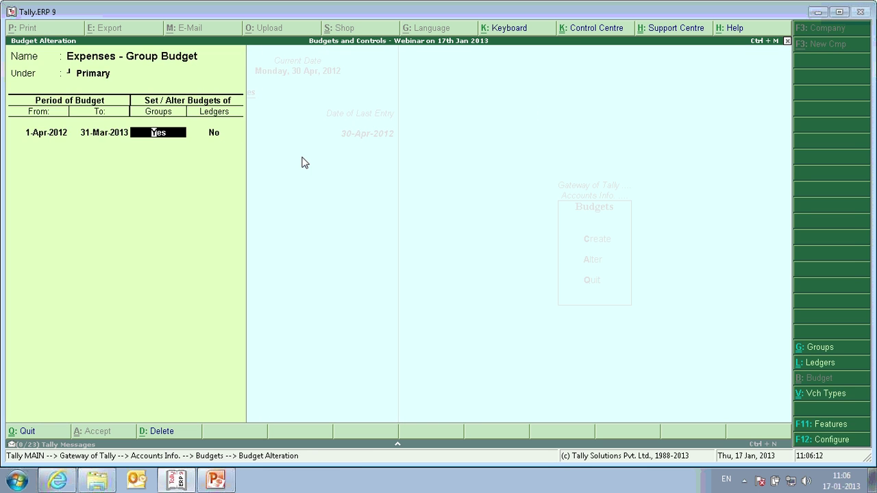
{"action": "key", "text": "Return"}
{"action": "key", "text": "Return"}
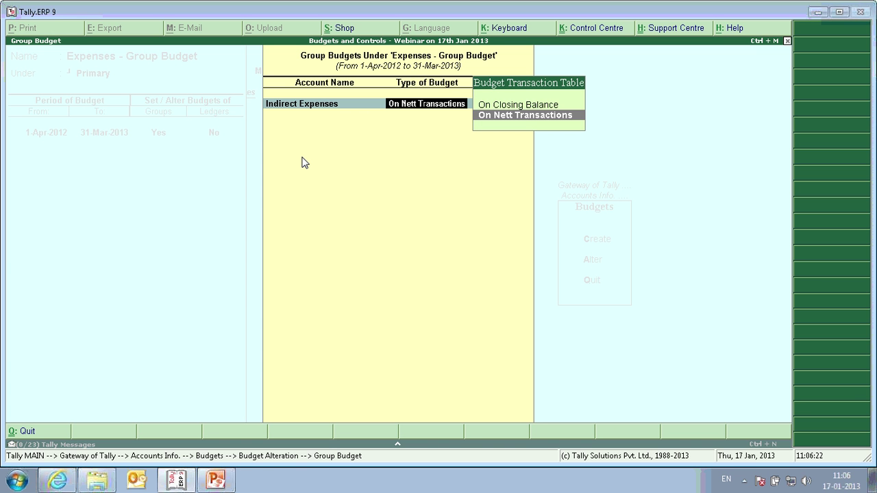
{"action": "key", "text": "Return"}
{"action": "key", "text": "Return"}
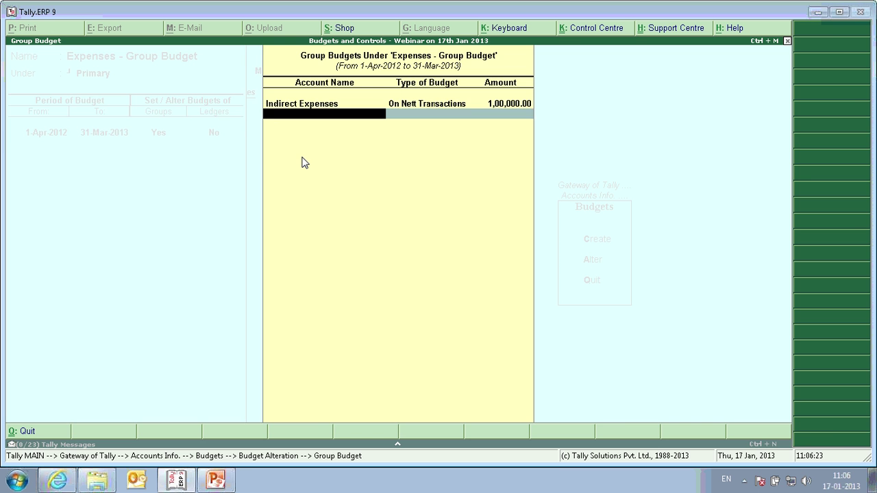
{"action": "key", "text": "Return"}
{"action": "key", "text": "Return"}
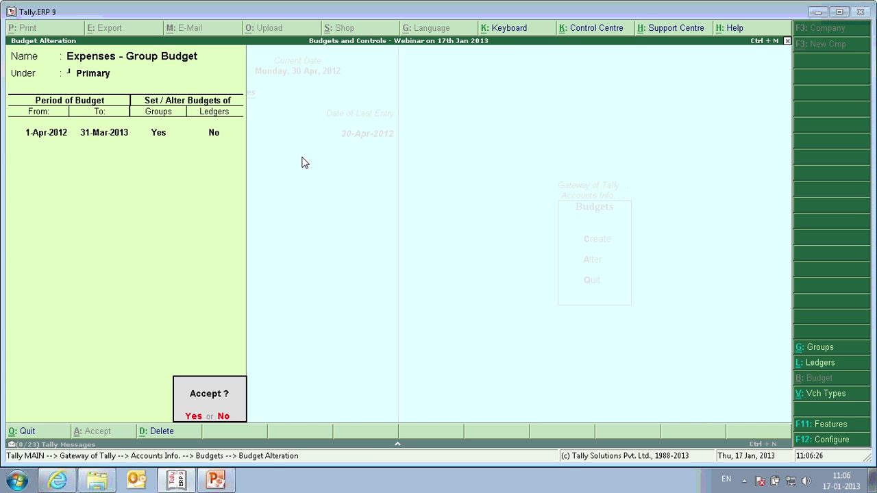
{"action": "key", "text": "Return"}
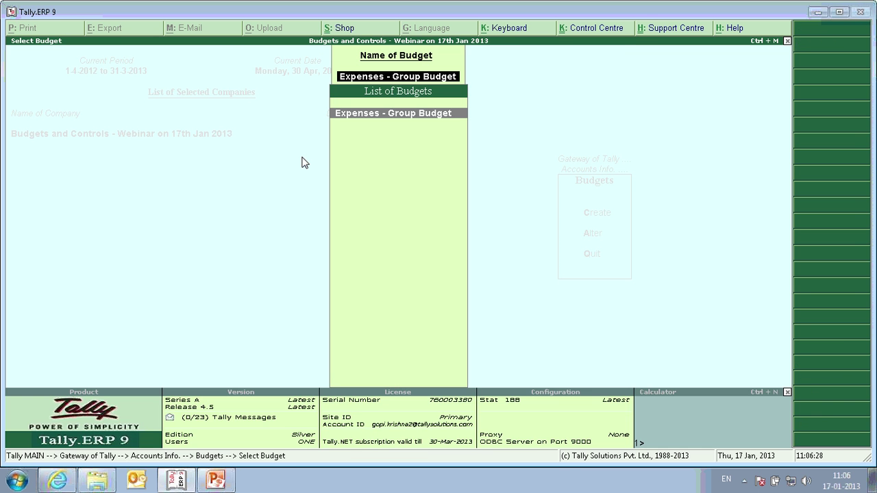
{"action": "key", "text": "BackSpace"}
{"action": "key", "text": "Escape"}
{"action": "key", "text": "Escape"}
{"action": "key", "text": "Escape"}
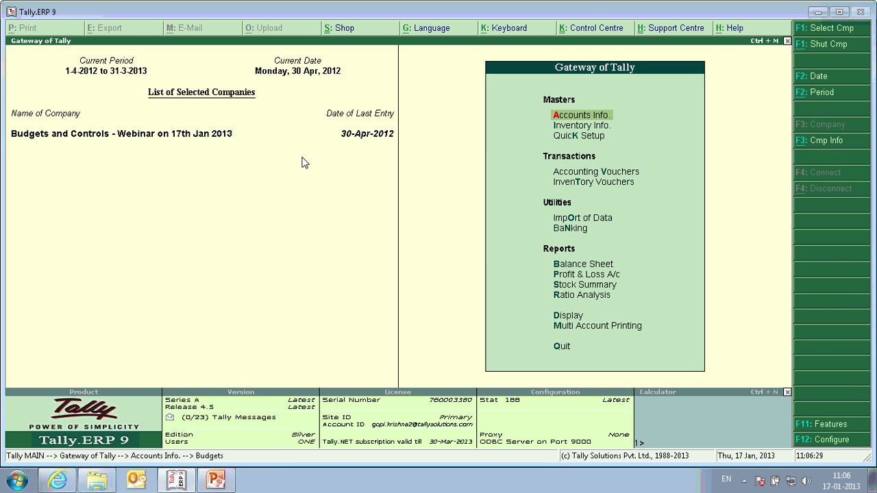
Display the Trial Balance with its variance against Expenses - Group Budget and examine the Indirect Expenses line
{"action": "key", "text": "d"}
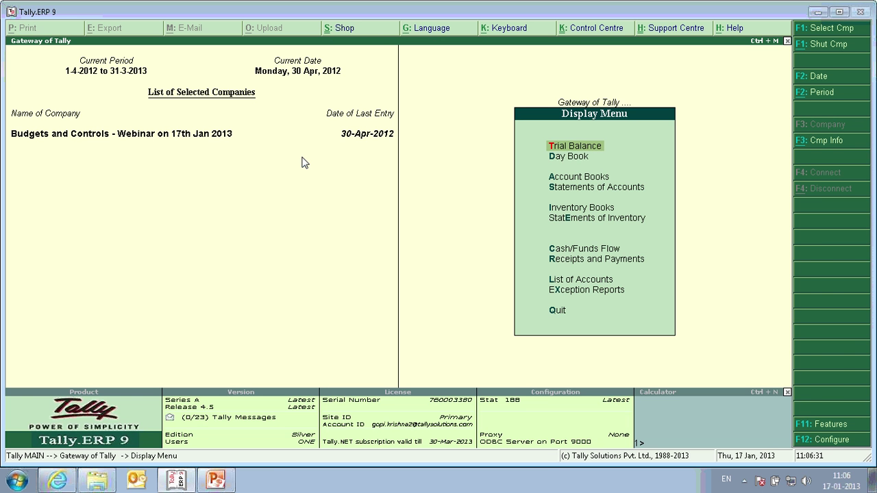
{"action": "key", "text": "t"}
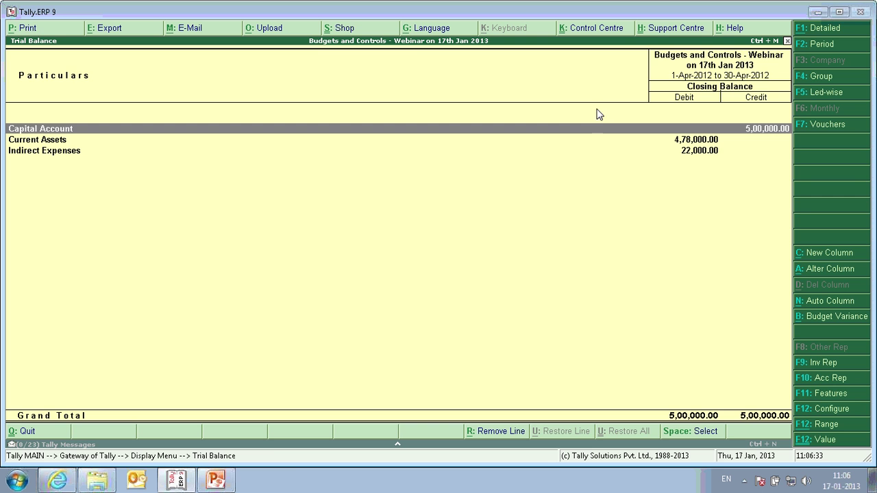
{"action": "key", "text": "alt+b"}
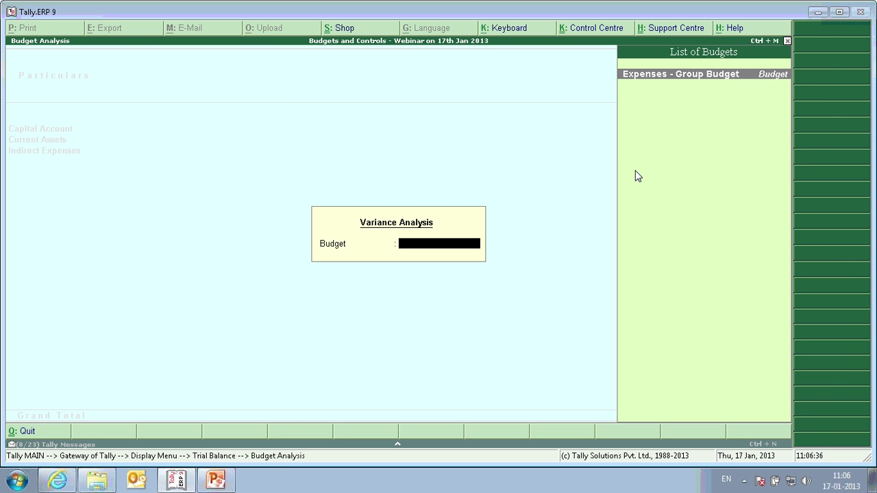
{"action": "key", "text": "Return"}
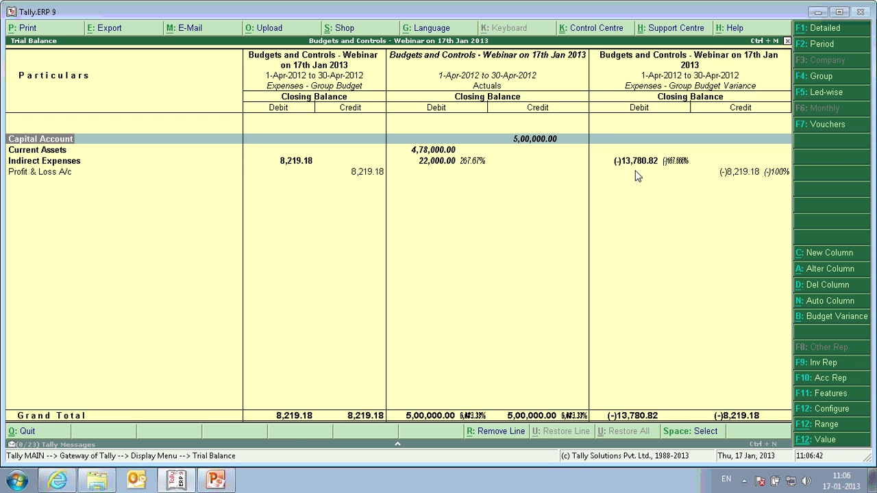
{"action": "key", "text": "Down"}
{"action": "key", "text": "Down"}
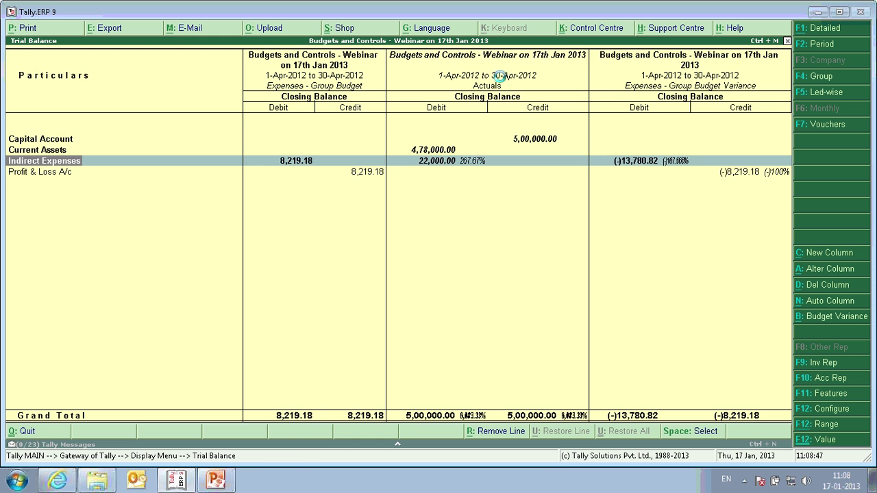
Drill down from Indirect Expenses to the Salary Expenses ledger vouchers for April, and return to the Trial Balance
{"action": "key", "text": "Return"}
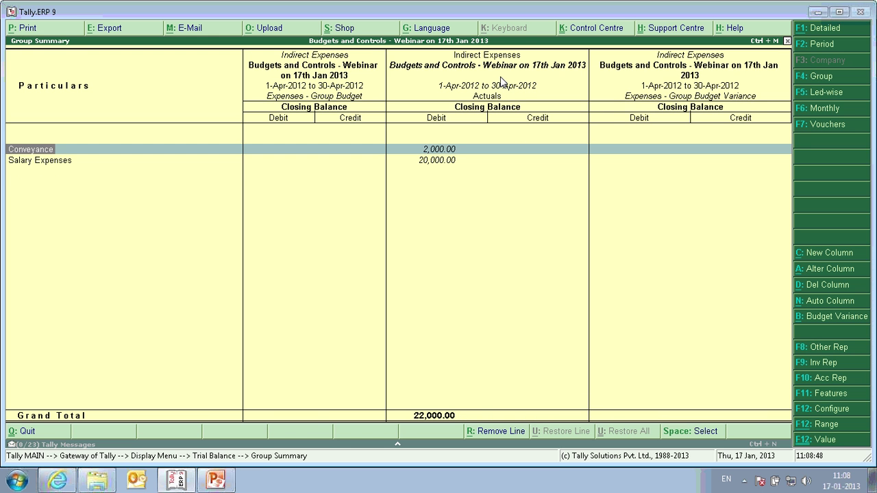
{"action": "double_click", "coordinate": [434, 162]}
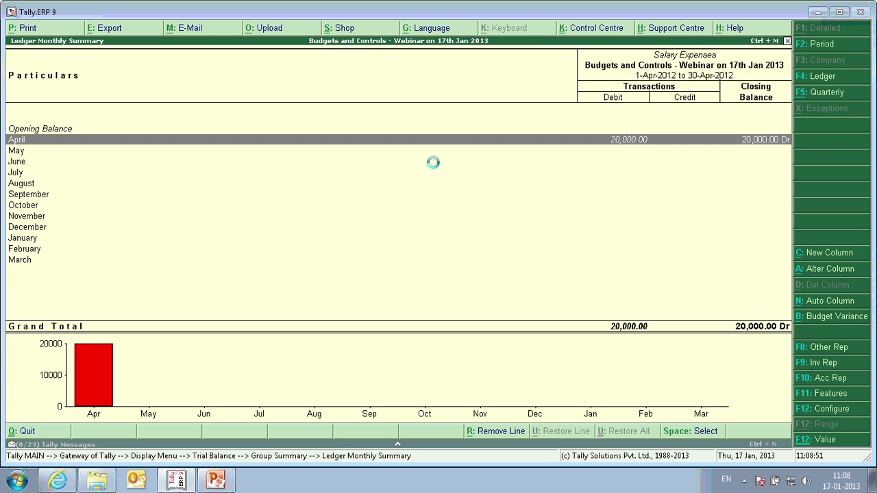
{"action": "key", "text": "Return"}
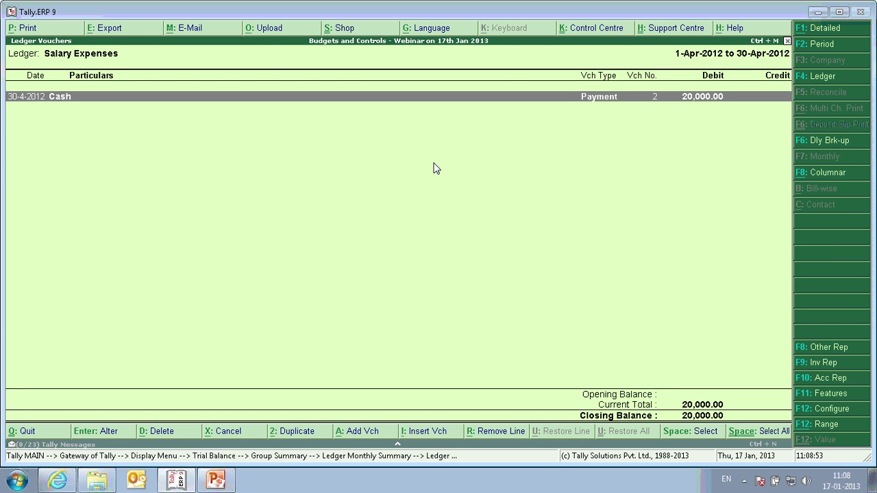
{"action": "key", "text": "Escape"}
{"action": "key", "text": "Escape"}
{"action": "key", "text": "Escape"}
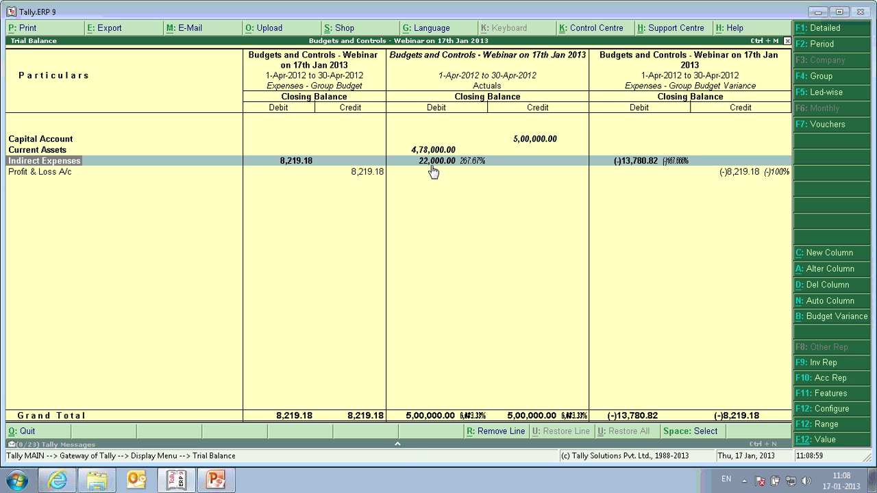
Calculate the April budget share in the built-in calculator by dividing 100000 by 365 and multiplying the quotient by 30
{"action": "left_click", "coordinate": [400, 444]}
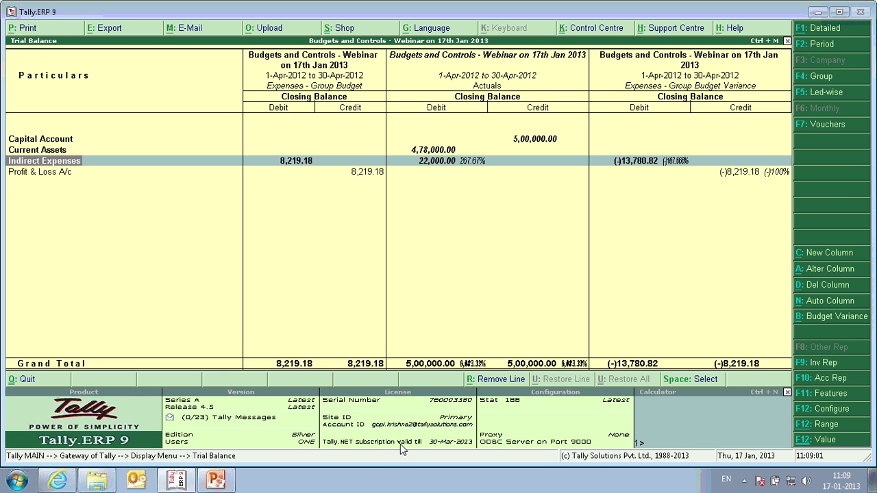
{"action": "left_click", "coordinate": [639, 395]}
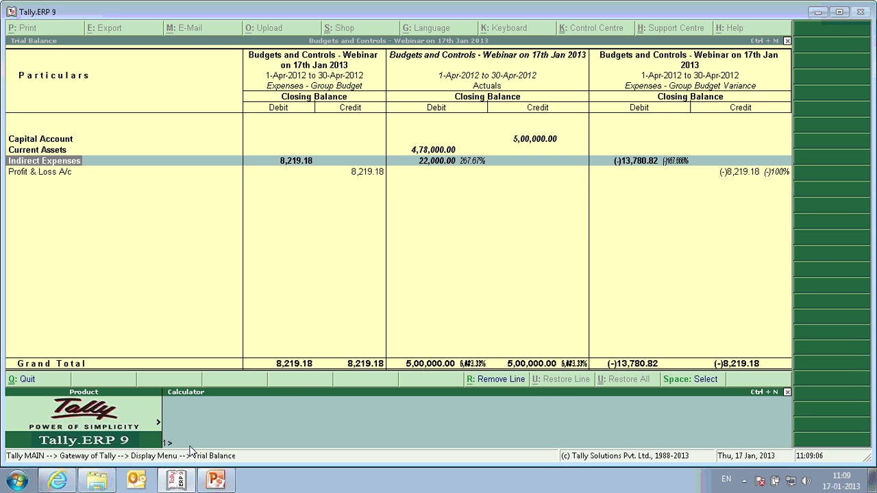
{"action": "type", "text": "100000/365"}
{"action": "key", "text": "Return"}
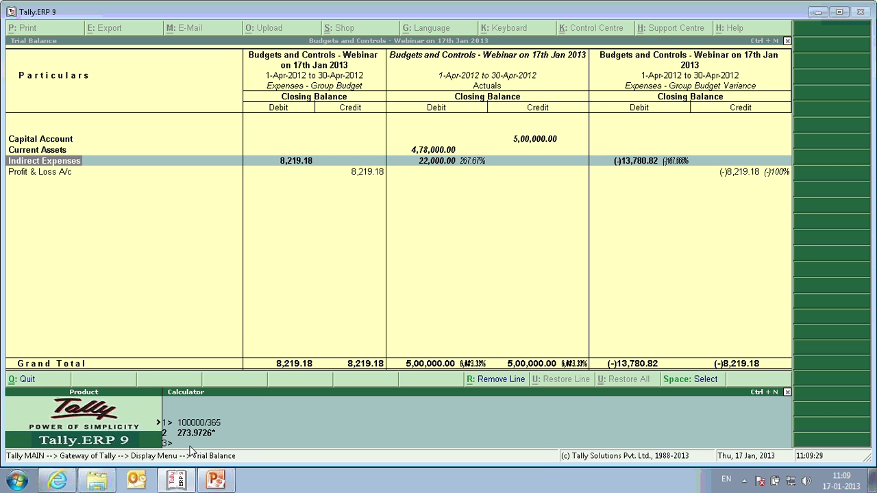
{"action": "type", "text": "80"}
{"action": "key", "text": "Return"}
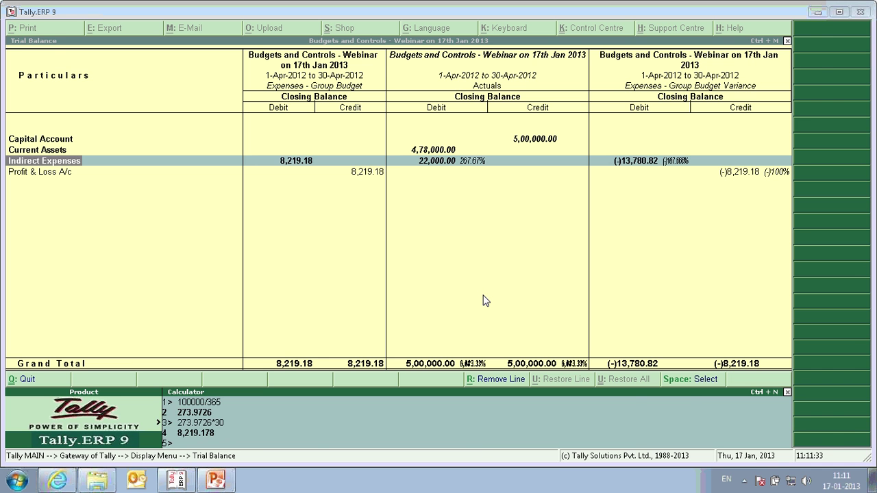
Leave the Trial Balance and start a new payment voucher dated 31-5-2012
{"action": "key", "text": "Escape"}
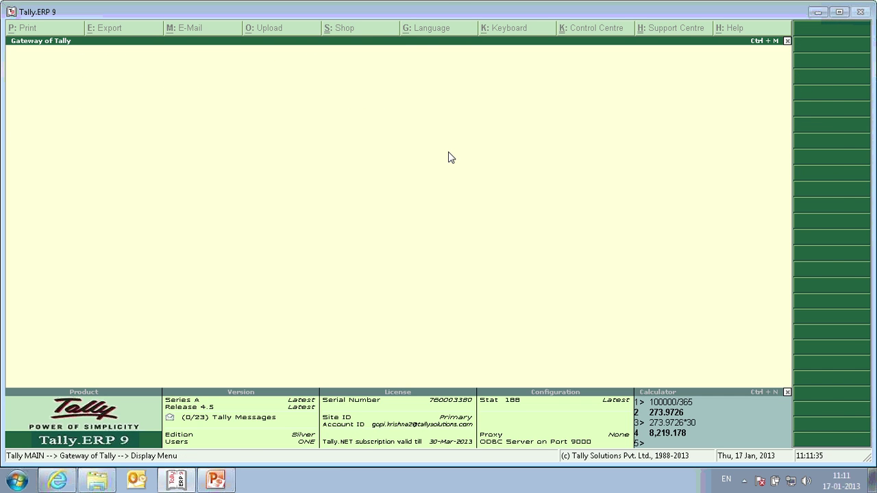
{"action": "key", "text": "Escape"}
{"action": "key", "text": "v"}
{"action": "key", "text": "F2"}
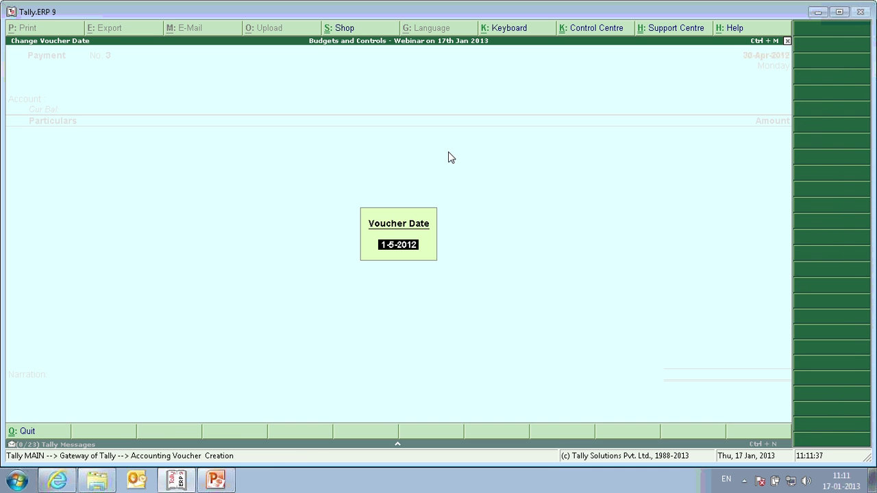
{"action": "type", "text": "31 5"}
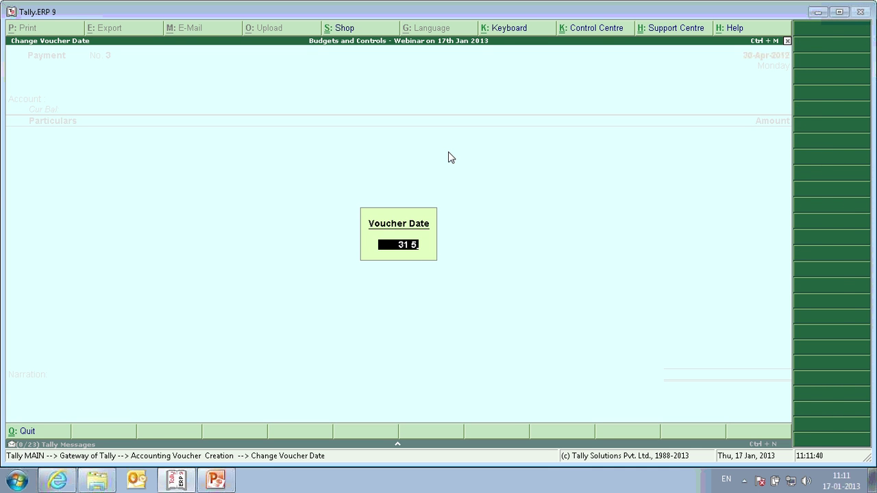
{"action": "key", "text": "Return"}
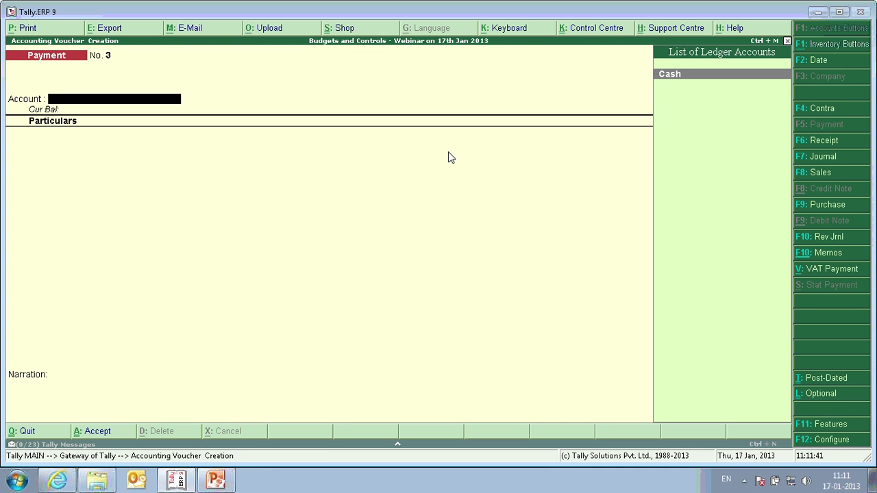
Record a payment of 10,000 from Cash to Salary Expenses, accept it without narration, and quit voucher entry
{"action": "key", "text": "Return"}
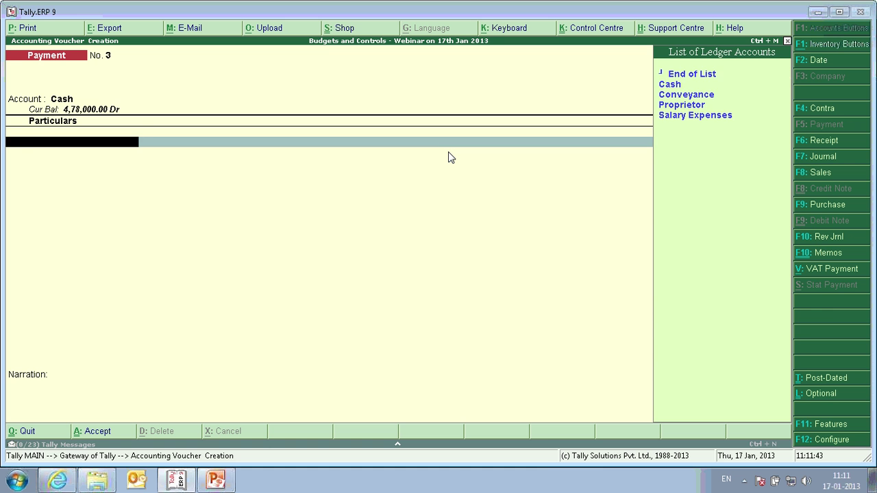
{"action": "key", "text": "Down"}
{"action": "key", "text": "Down"}
{"action": "key", "text": "Down"}
{"action": "key", "text": "Down"}
{"action": "key", "text": "Return"}
{"action": "type", "text": "1"}
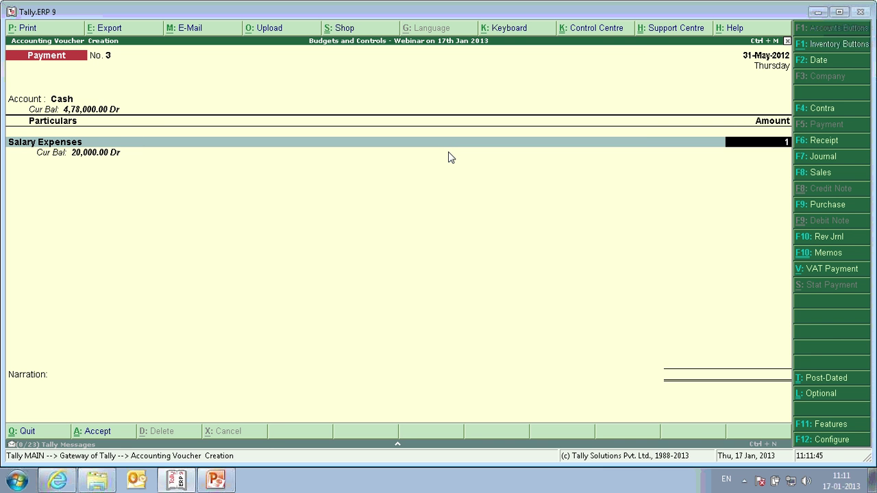
{"action": "type", "text": "0000"}
{"action": "key", "text": "Return"}
{"action": "key", "text": "Return"}
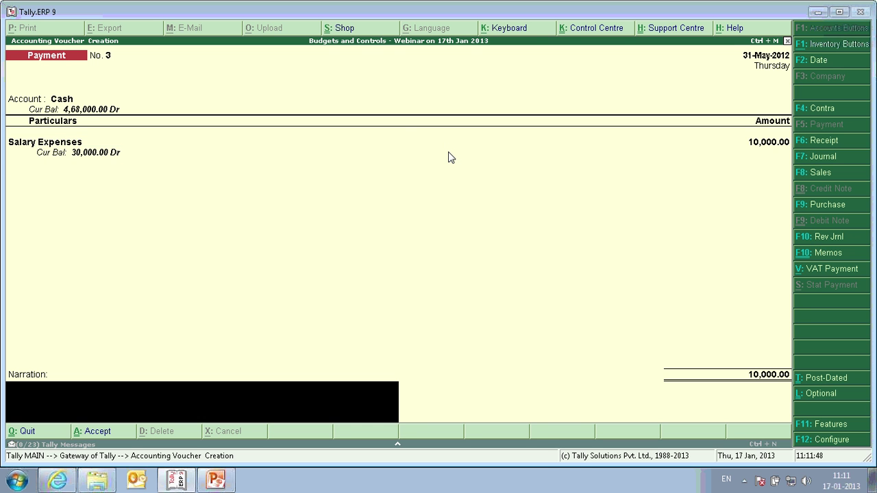
{"action": "key", "text": "Return"}
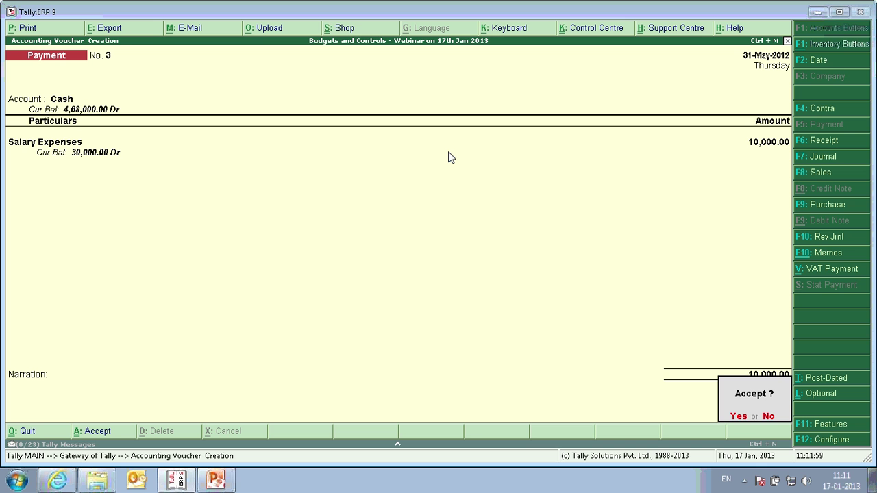
{"action": "key", "text": "Return"}
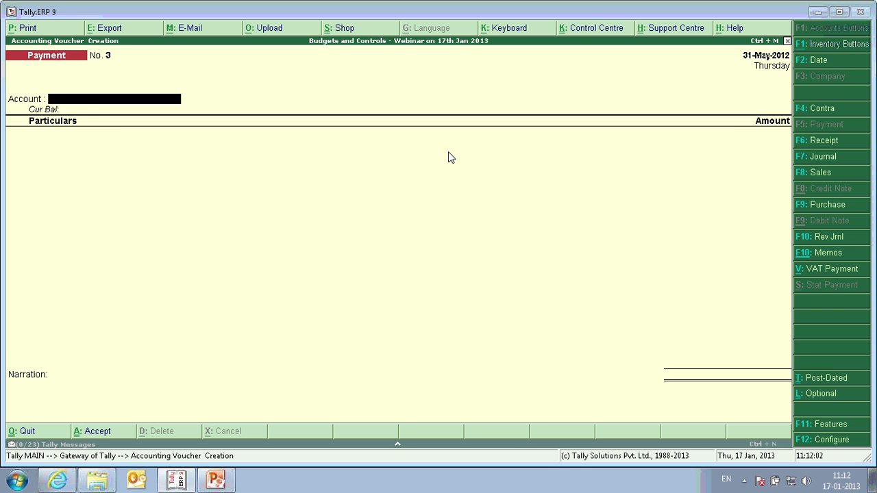
{"action": "key", "text": "Escape"}
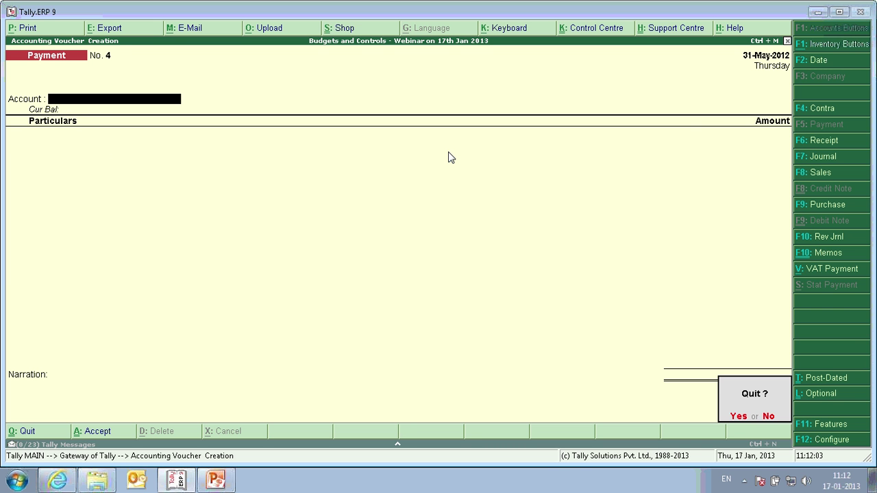
{"action": "key", "text": "y"}
Display the Trial Balance to 31-May-2012 with its variance against Expenses - Group Budget
{"action": "key", "text": "d"}
{"action": "key", "text": "t"}
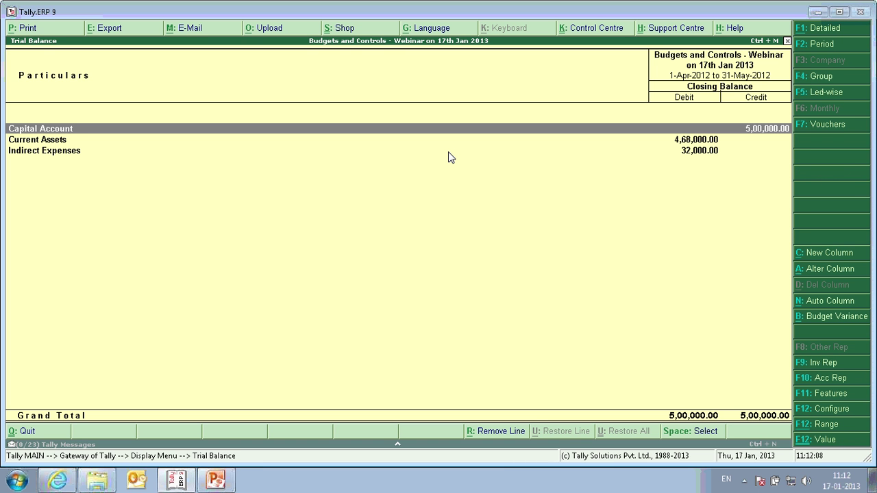
{"action": "key", "text": "alt+b"}
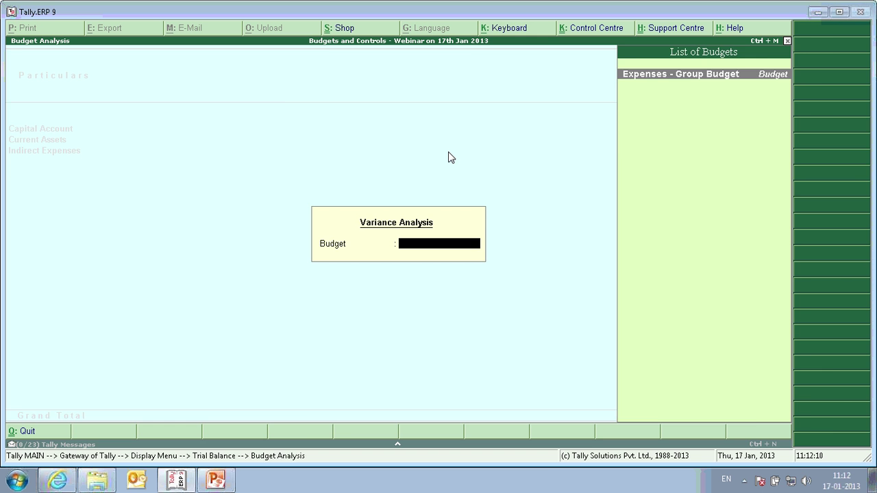
{"action": "key", "text": "Return"}
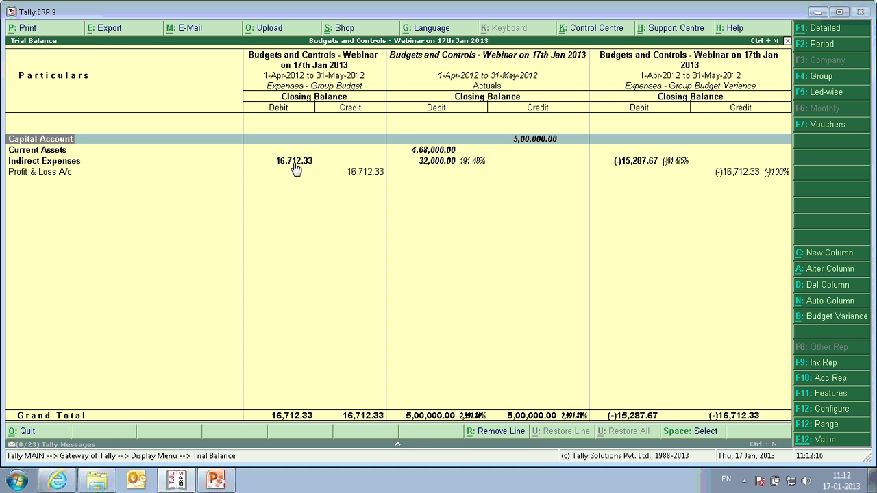
Calculate the April-to-May budget share as 273.9726*61 in the calculator, and return to the Trial Balance
{"action": "left_click", "coordinate": [399, 444]}
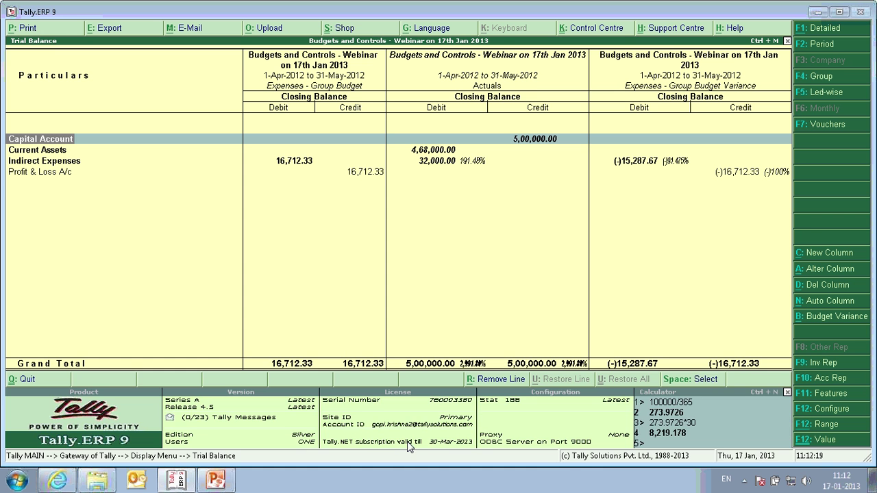
{"action": "left_click", "coordinate": [642, 426]}
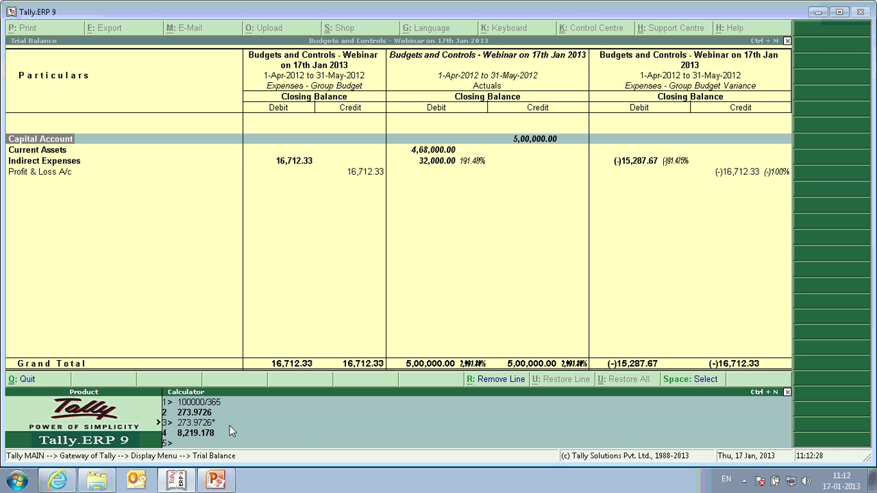
{"action": "key", "text": "Return"}
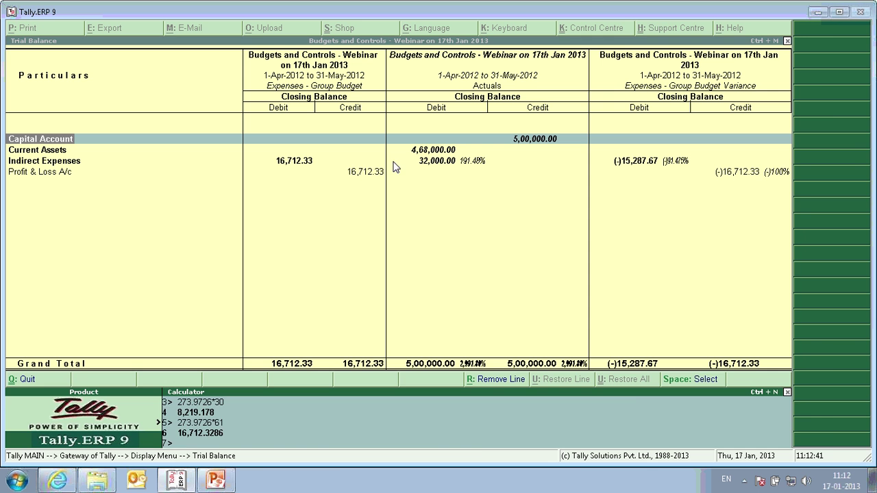
{"action": "key", "text": "ctrl+m"}
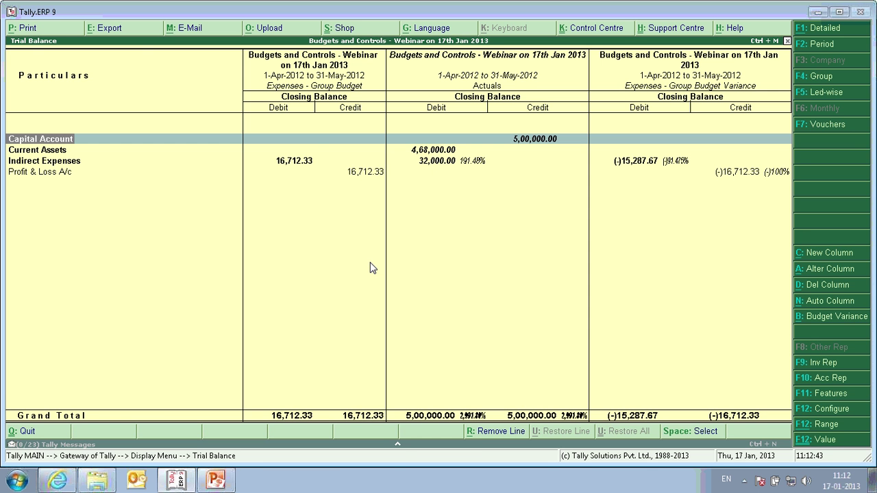
Compare the calculator figures with the Indirect Expenses budget amount in the Trial Balance, and return to the Gateway of Tally
{"action": "left_click", "coordinate": [398, 447]}
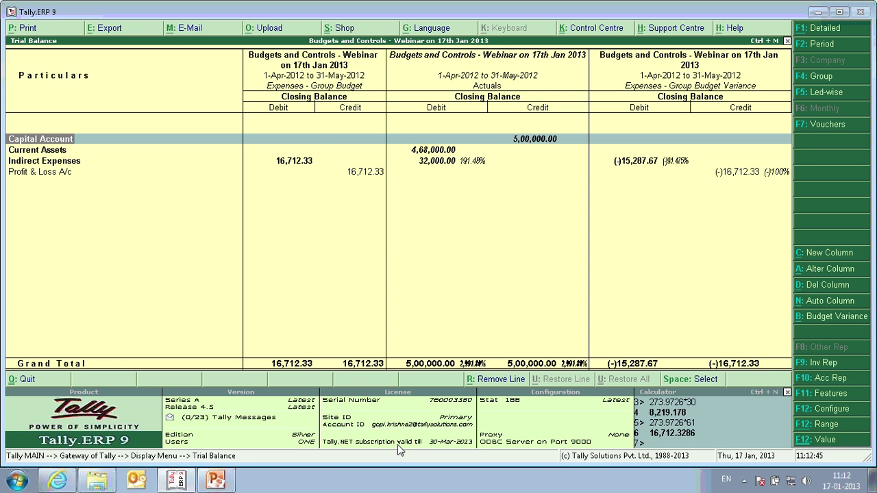
{"action": "left_click", "coordinate": [645, 421]}
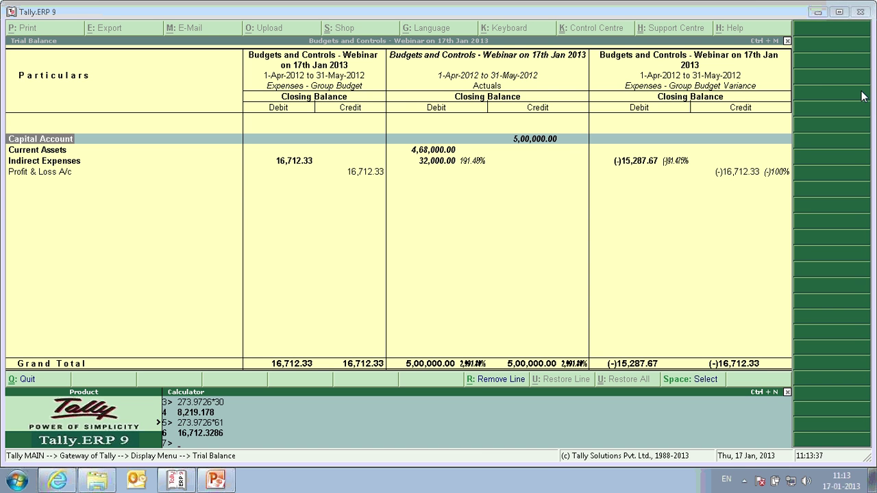
{"action": "left_click", "coordinate": [308, 168]}
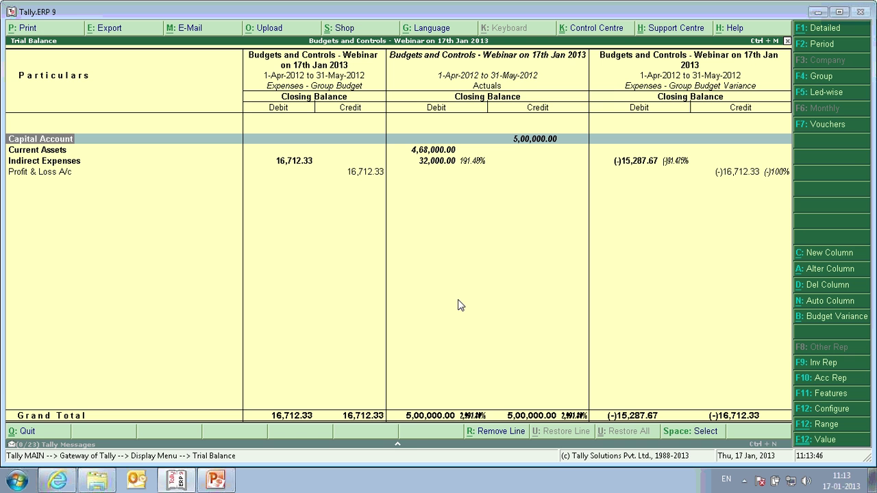
{"action": "left_click", "coordinate": [400, 445]}
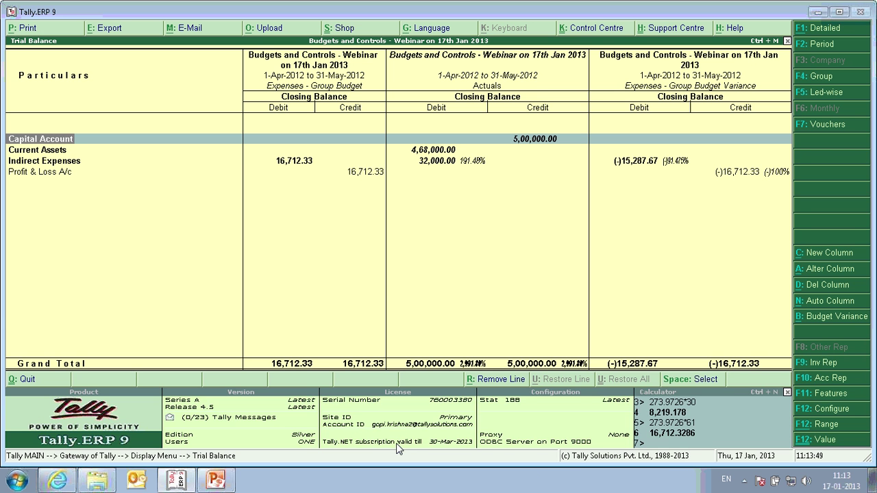
{"action": "left_click", "coordinate": [643, 425]}
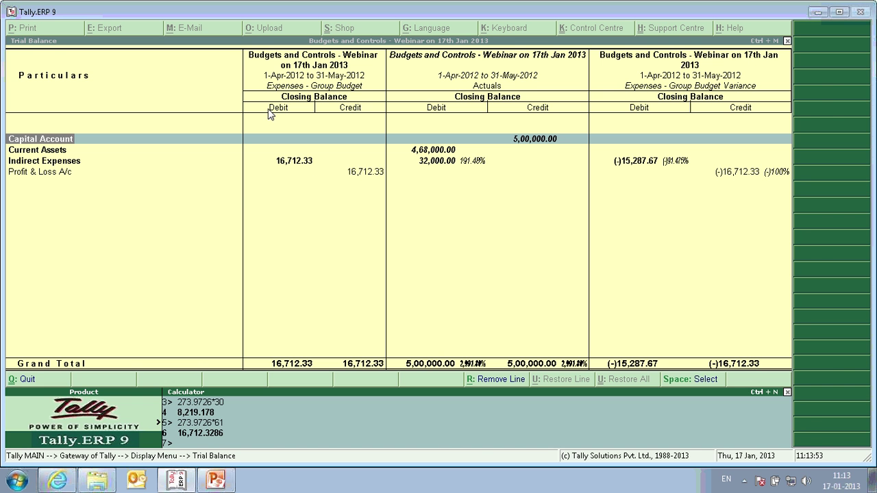
{"action": "key", "text": "ctrl+m"}
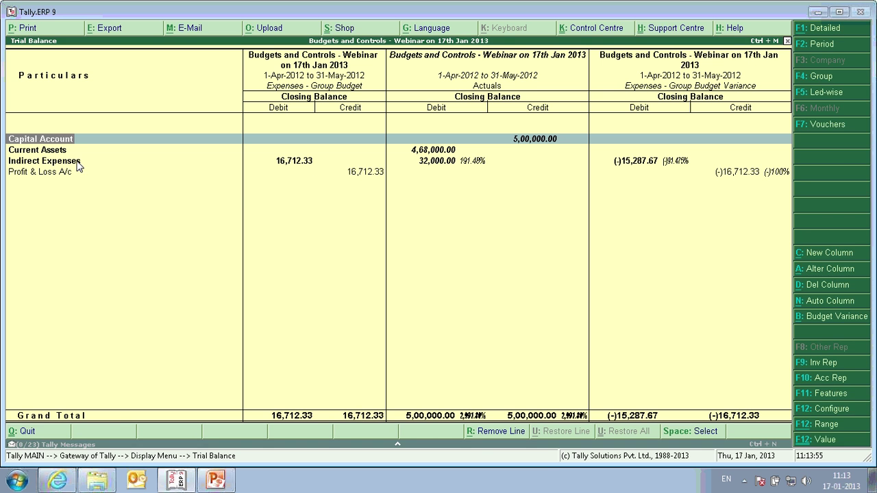
{"action": "left_click", "coordinate": [278, 163]}
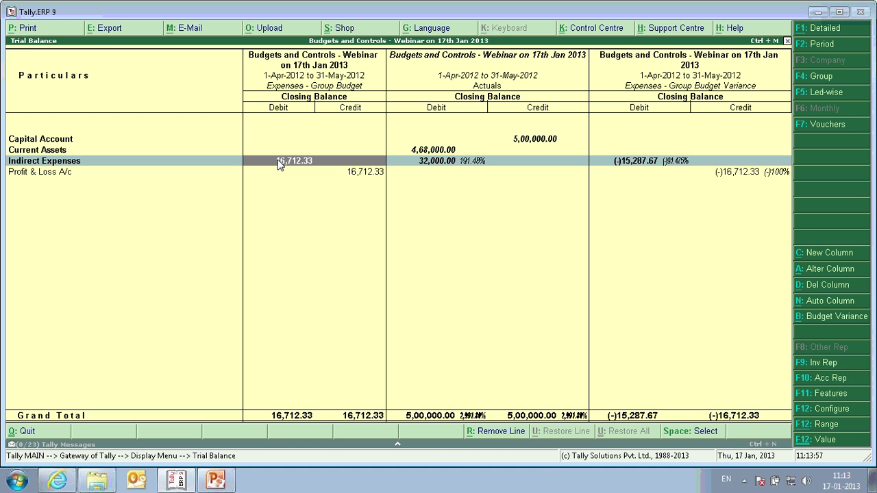
{"action": "left_click", "coordinate": [397, 444]}
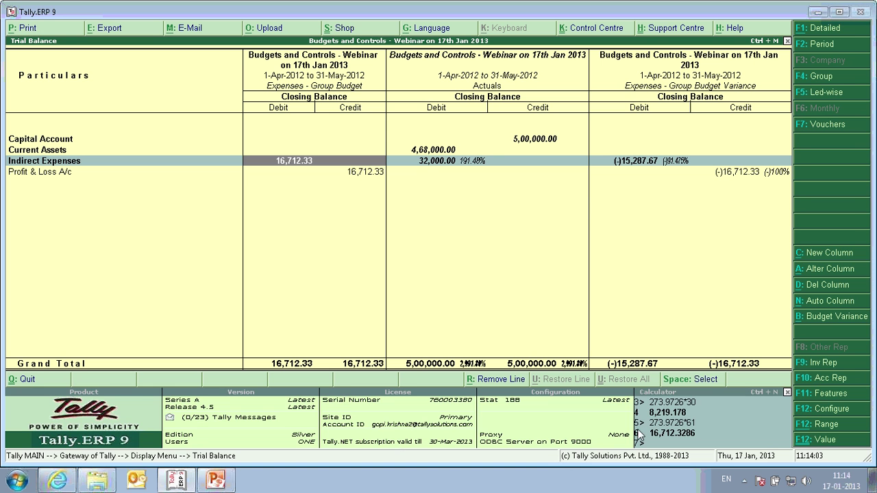
{"action": "left_click", "coordinate": [647, 429]}
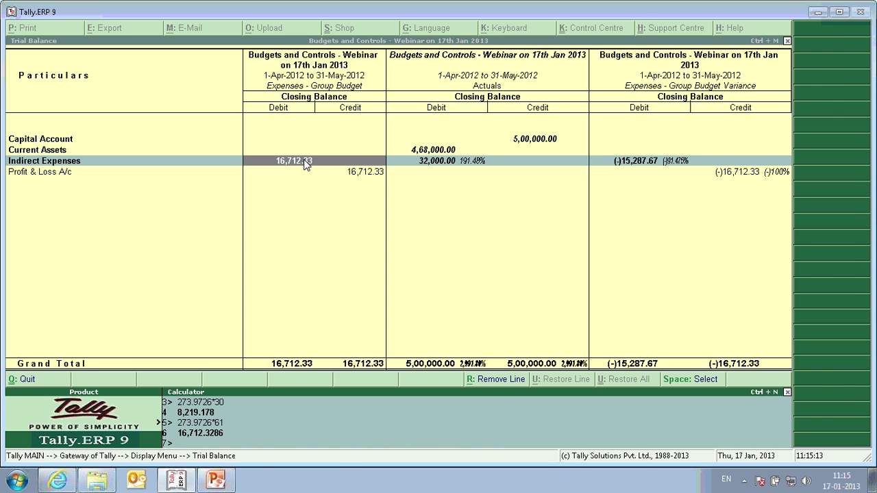
{"action": "left_click", "coordinate": [272, 166]}
{"action": "key", "text": "Escape"}
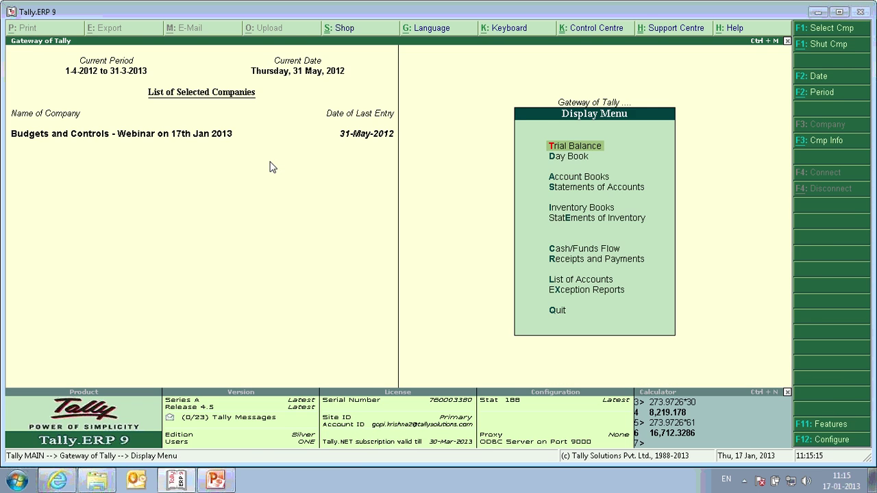
{"action": "key", "text": "Escape"}
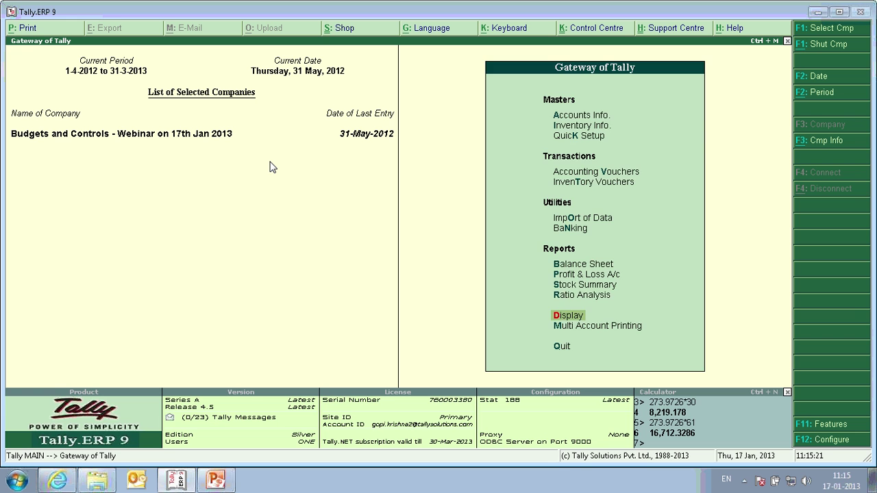
{"action": "key", "text": "a"}
{"action": "key", "text": "l"}
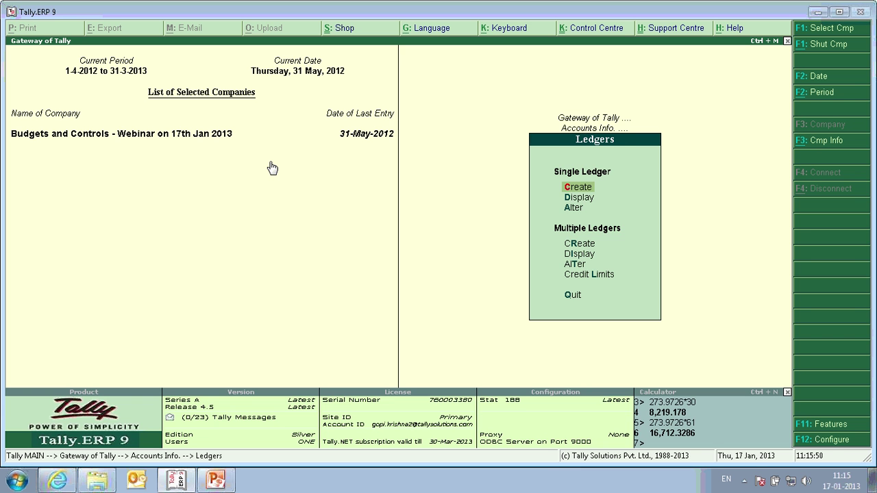
{"action": "key", "text": "Escape"}
{"action": "key", "text": "Escape"}
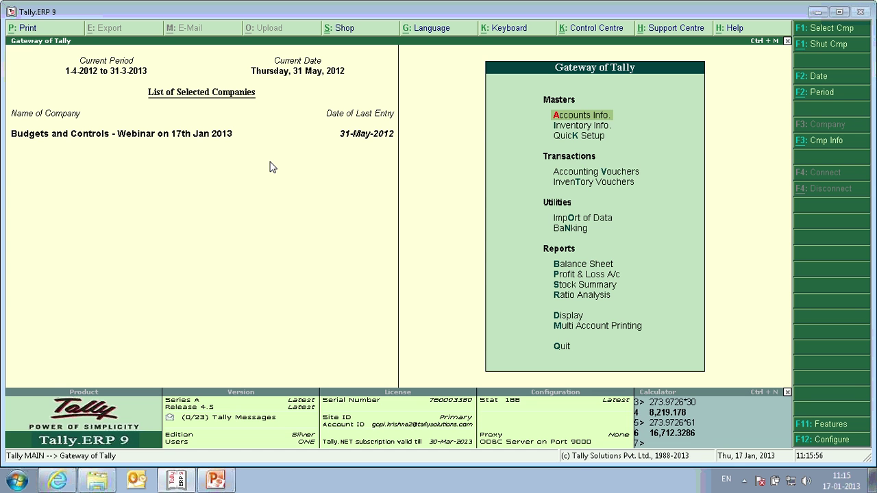
Open Expenses - Group Budget for alteration and set the end of its budget period to 30-Apr-2012
{"action": "key", "text": "Return"}
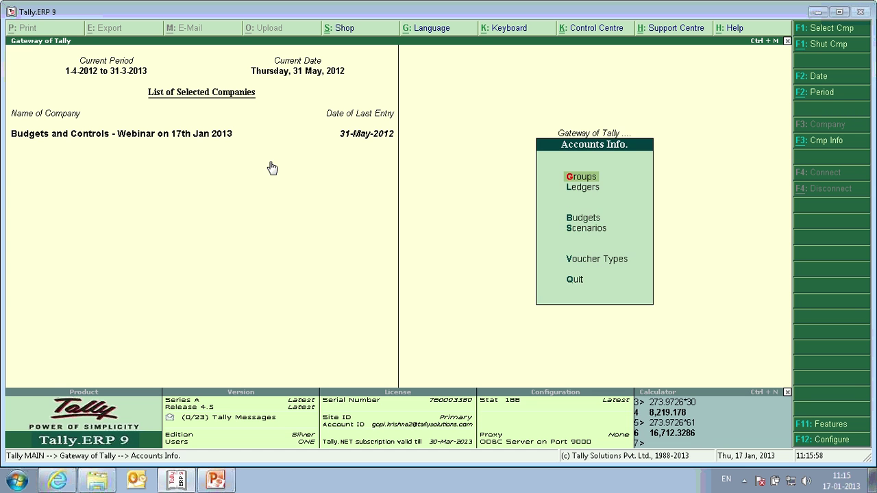
{"action": "key", "text": "b"}
{"action": "key", "text": "a"}
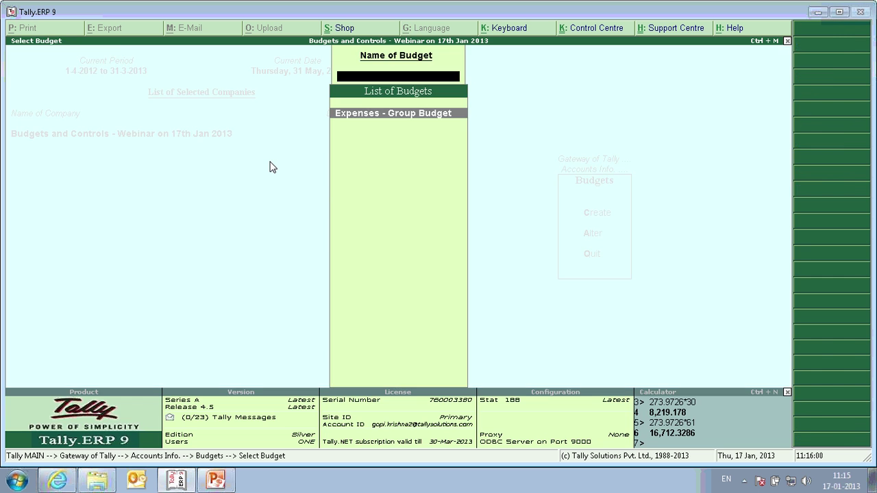
{"action": "key", "text": "Return"}
{"action": "key", "text": "Return"}
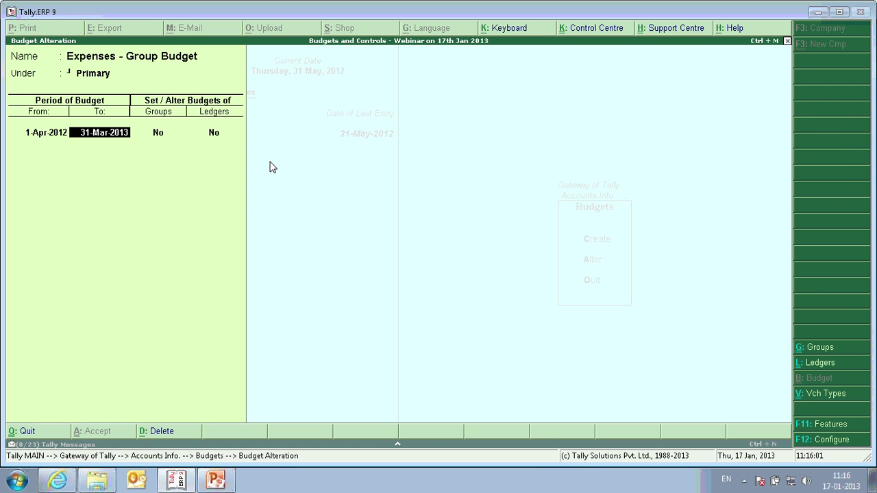
{"action": "type", "text": "30-4"}
{"action": "key", "text": "Return"}
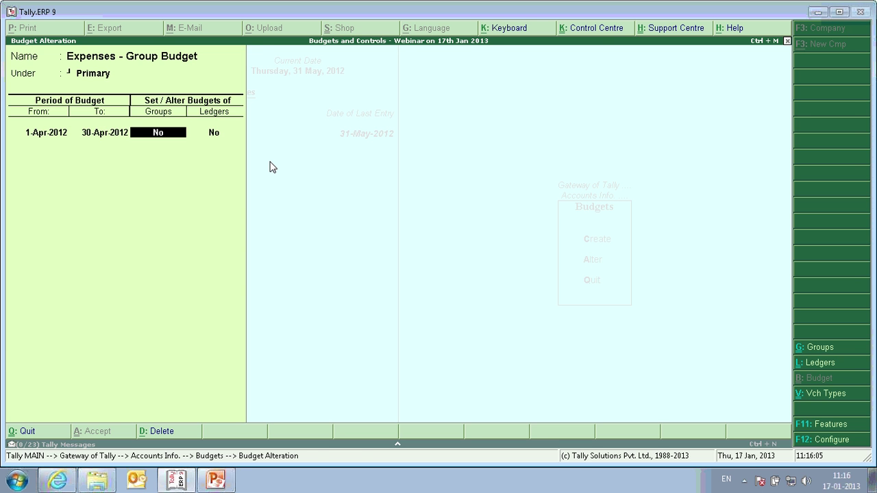
Open the group budgets for the April period and set the Indirect Expenses amount to 10,000
{"action": "type", "text": "y"}
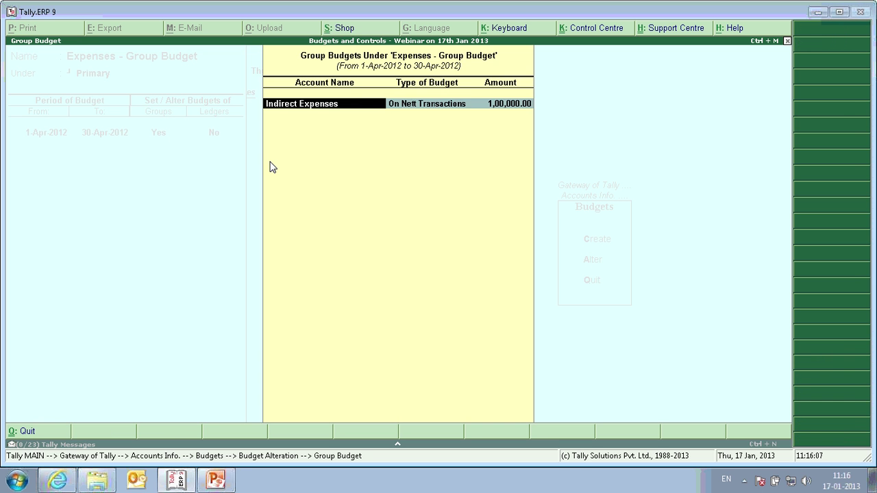
{"action": "key", "text": "Return"}
{"action": "key", "text": "Return"}
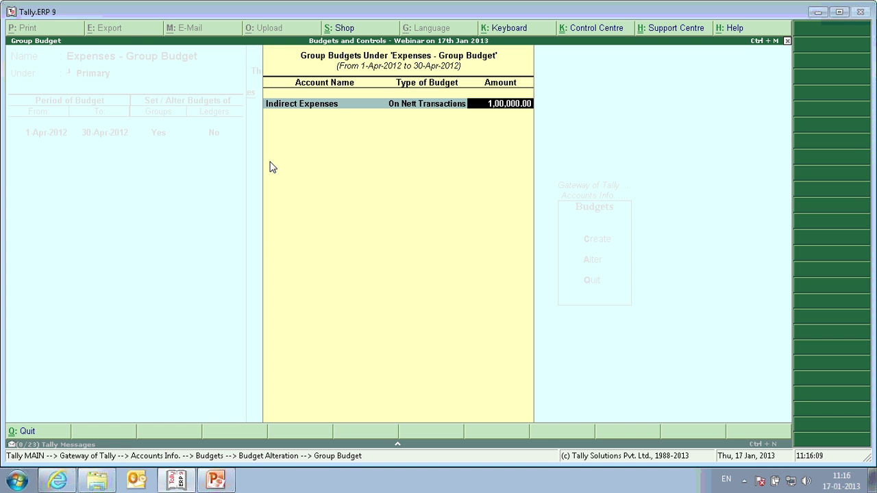
{"action": "type", "text": "10000"}
{"action": "key", "text": "Return"}
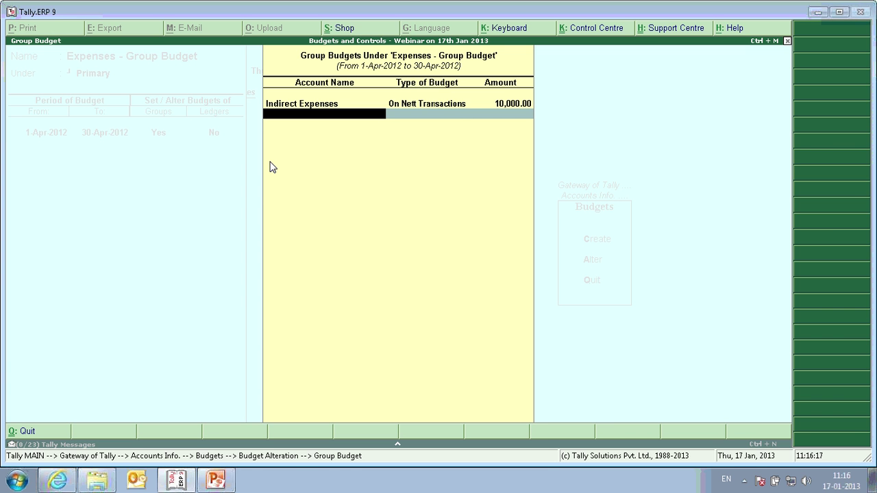
Review the April budget period and the type and amount of the Indirect Expenses group budget
{"action": "key", "text": "BackSpace"}
{"action": "key", "text": "BackSpace"}
{"action": "key", "text": "BackSpace"}
{"action": "key", "text": "BackSpace"}
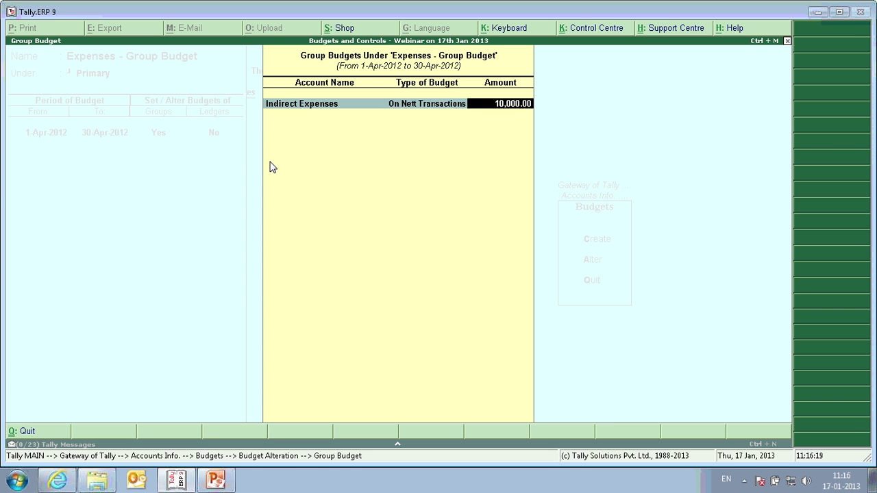
{"action": "key", "text": "BackSpace"}
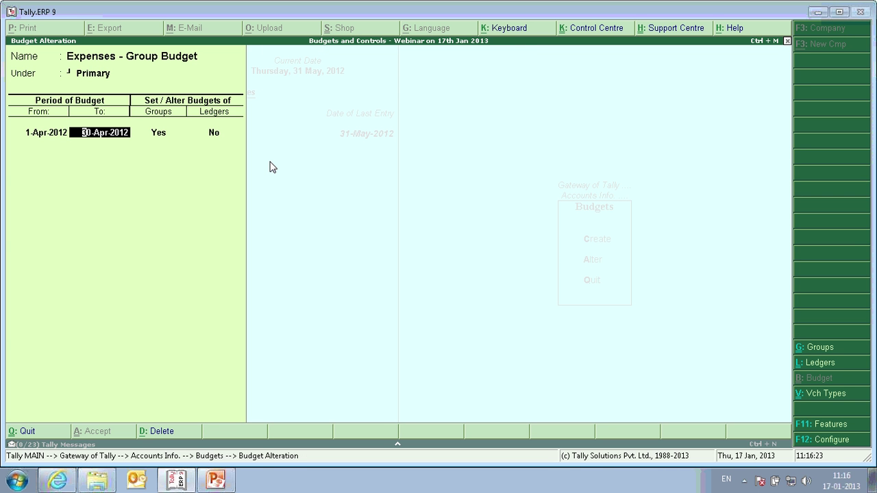
{"action": "key", "text": "Return"}
{"action": "key", "text": "Return"}
{"action": "key", "text": "Return"}
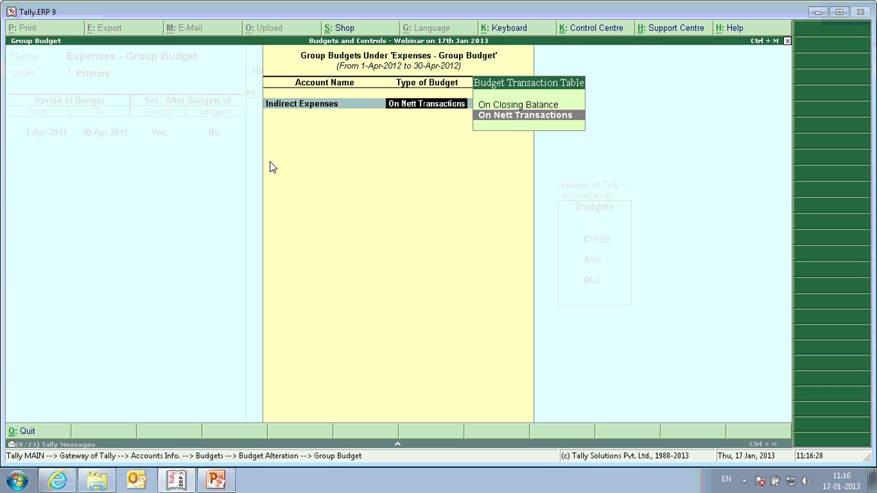
{"action": "key", "text": "Return"}
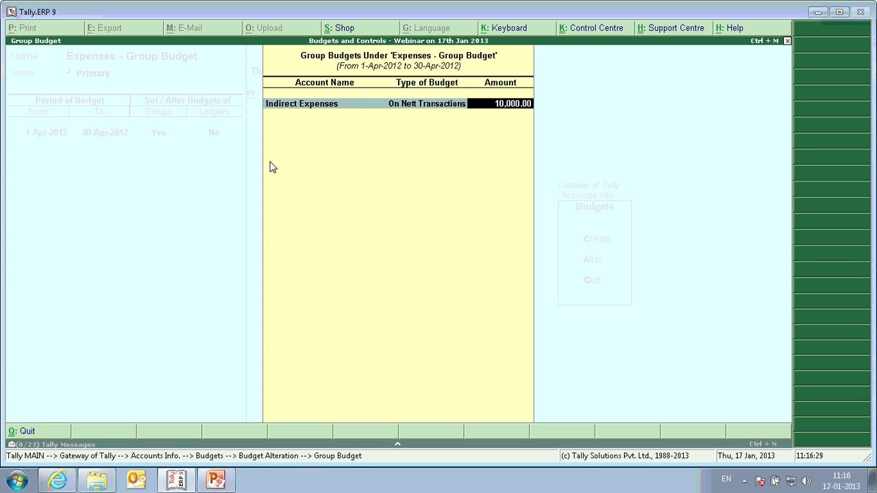
Quit the budget alteration without saving the changes and return to Accounts Info
{"action": "key", "text": "Return"}
{"action": "key", "text": "Return"}
{"action": "key", "text": "Escape"}
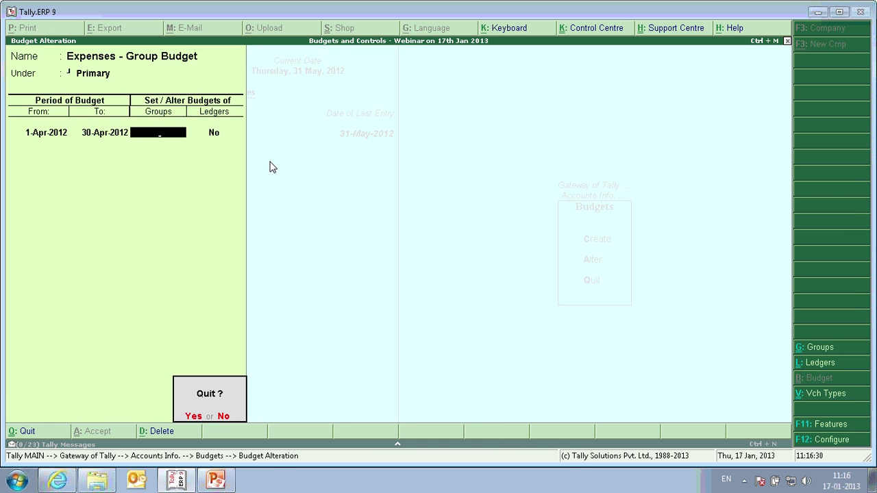
{"action": "key", "text": "y"}
{"action": "key", "text": "Escape"}
{"action": "key", "text": "Escape"}
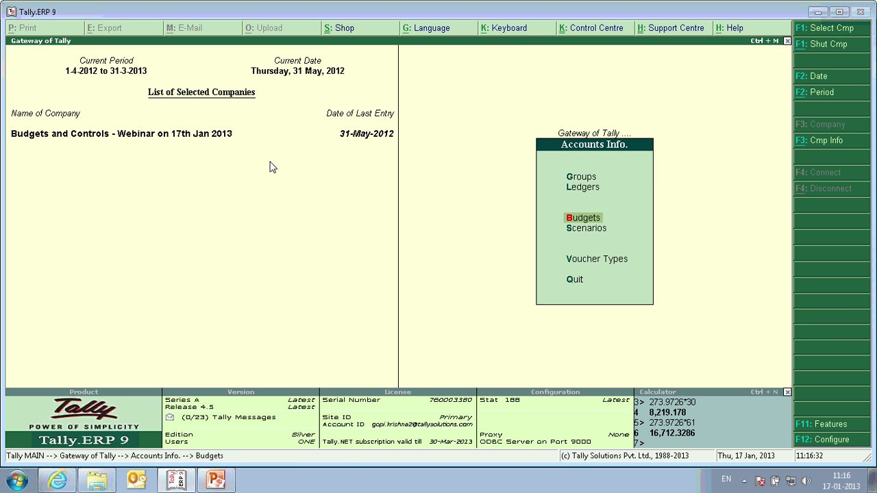
Start creating a single ledger named Freight Charges with no alias
{"action": "key", "text": "Up"}
{"action": "key", "text": "Up"}
{"action": "key", "text": "l"}
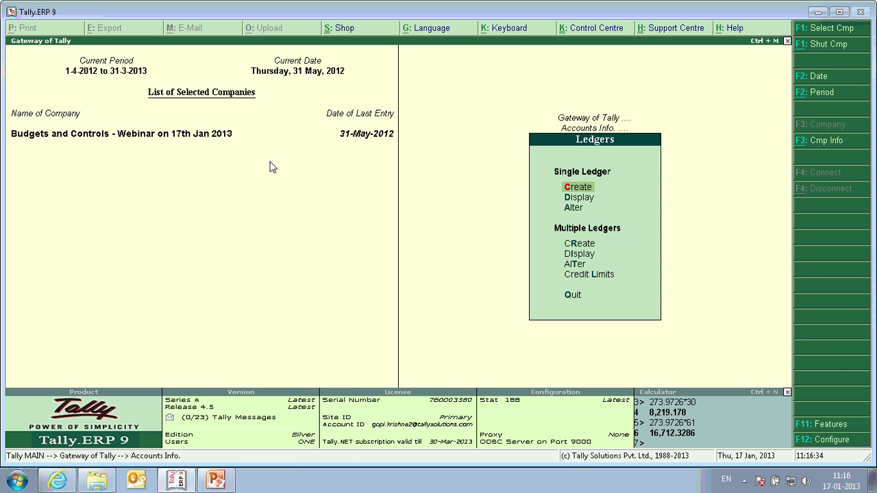
{"action": "key", "text": "Return"}
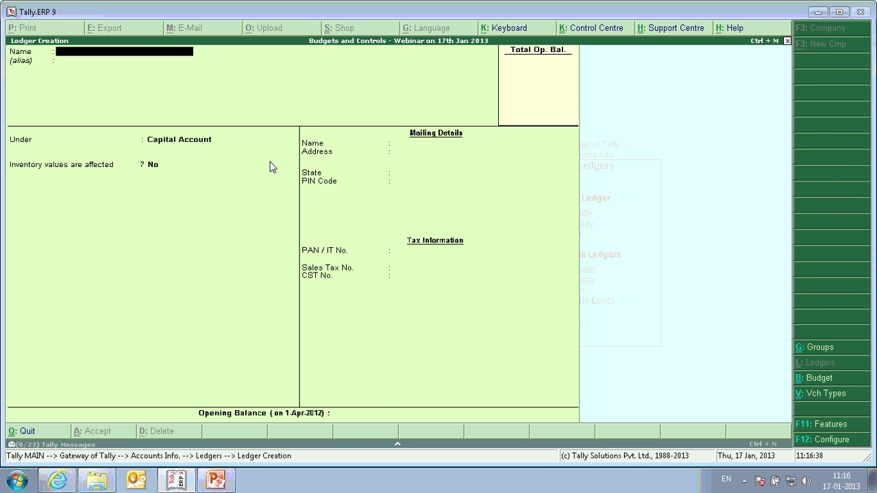
{"action": "type", "text": "Freight Charge"}
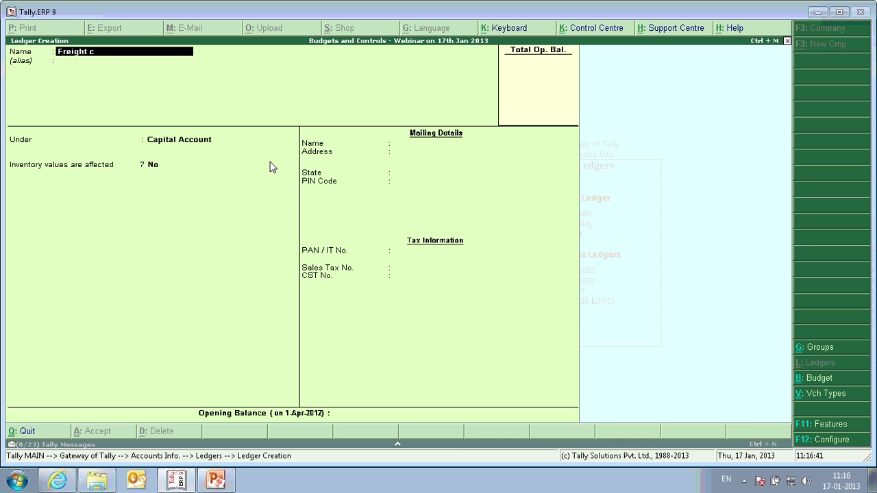
{"action": "type", "text": "s"}
{"action": "key", "text": "Return"}
{"action": "key", "text": "Return"}
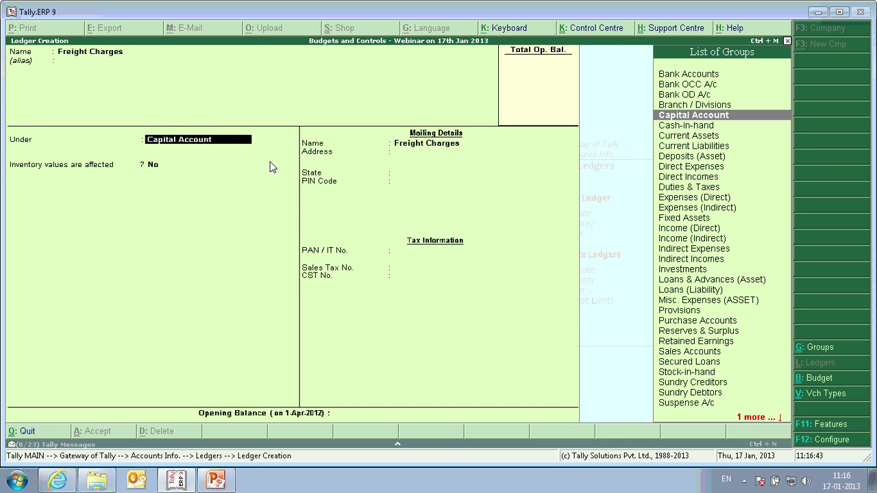
Place the ledger under Indirect Expenses without affecting inventory values, accept it, and return to Accounts Info
{"action": "type", "text": "ind"}
{"action": "key", "text": "Down"}
{"action": "key", "text": "Return"}
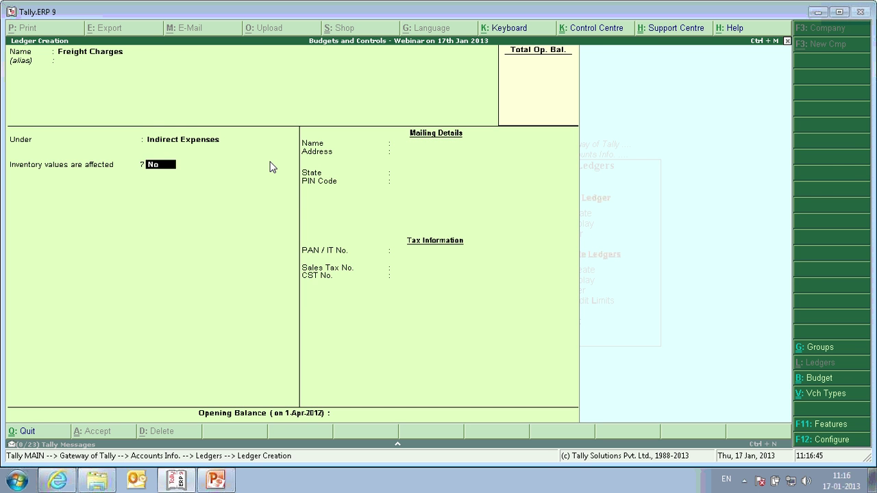
{"action": "key", "text": "Return"}
{"action": "key", "text": "Return"}
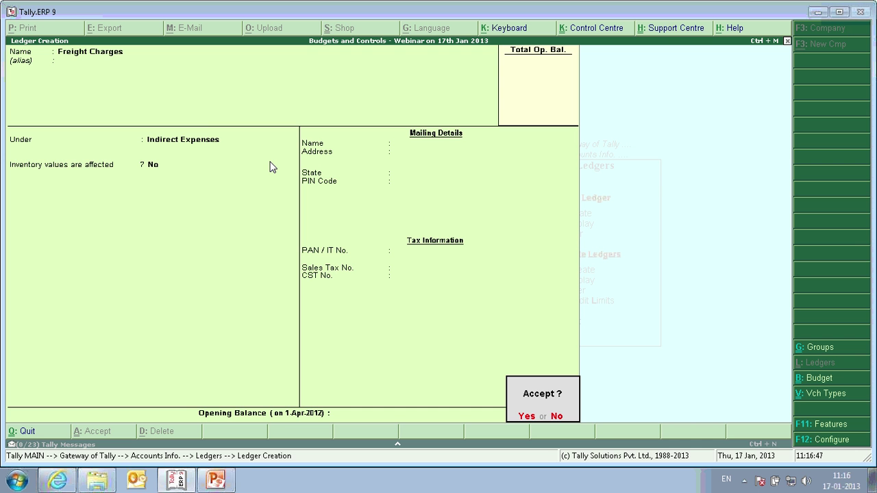
{"action": "key", "text": "n"}
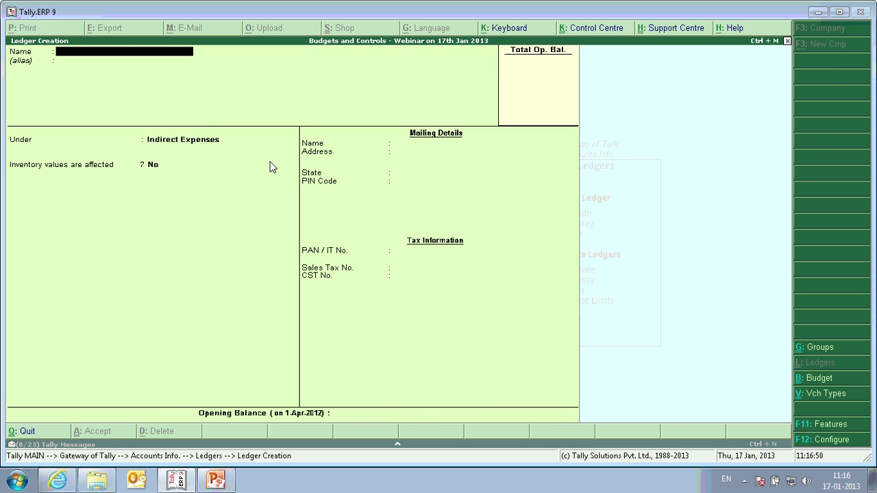
{"action": "key", "text": "Escape"}
{"action": "key", "text": "y"}
{"action": "key", "text": "Escape"}
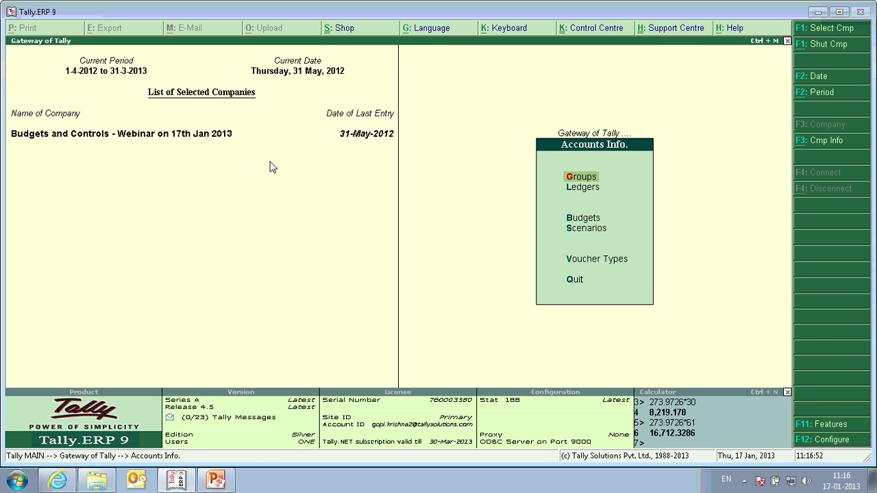
Start a new budget named Budget - Ledger Freight under Primary
{"action": "key", "text": "Down"}
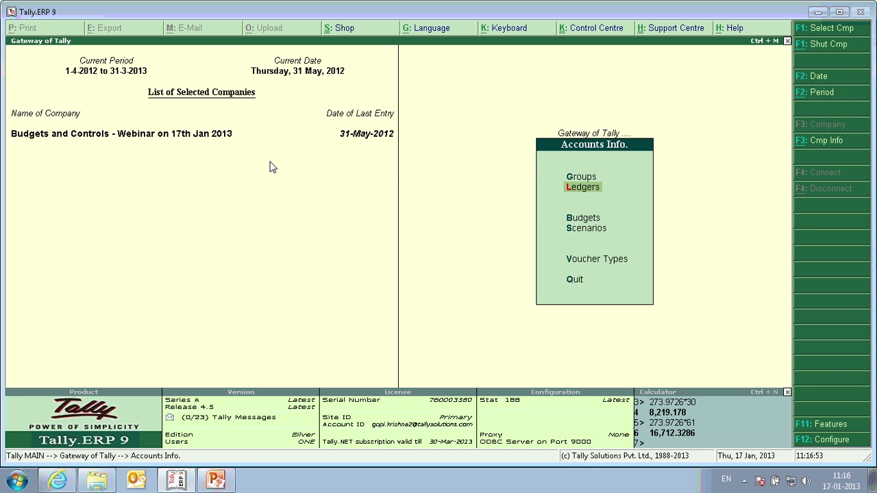
{"action": "key", "text": "Down"}
{"action": "key", "text": "Return"}
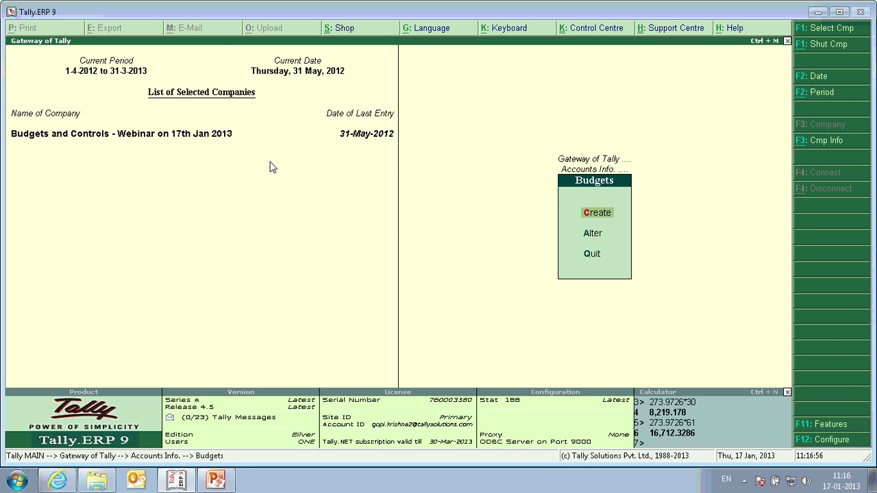
{"action": "key", "text": "Return"}
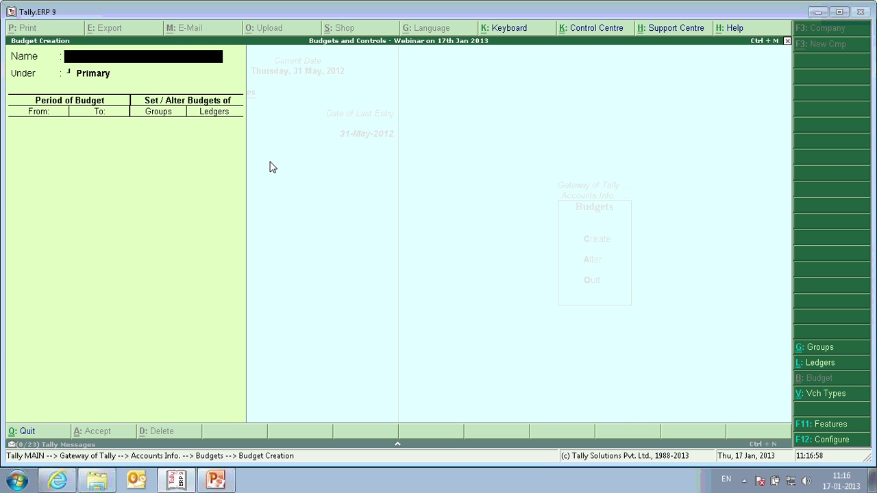
{"action": "type", "text": "Budget - Ledg"}
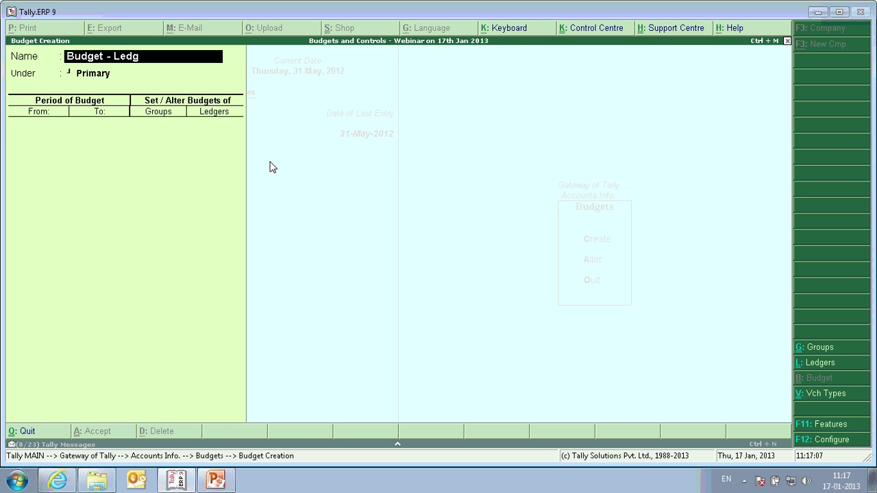
{"action": "type", "text": "er Freight"}
{"action": "key", "text": "Return"}
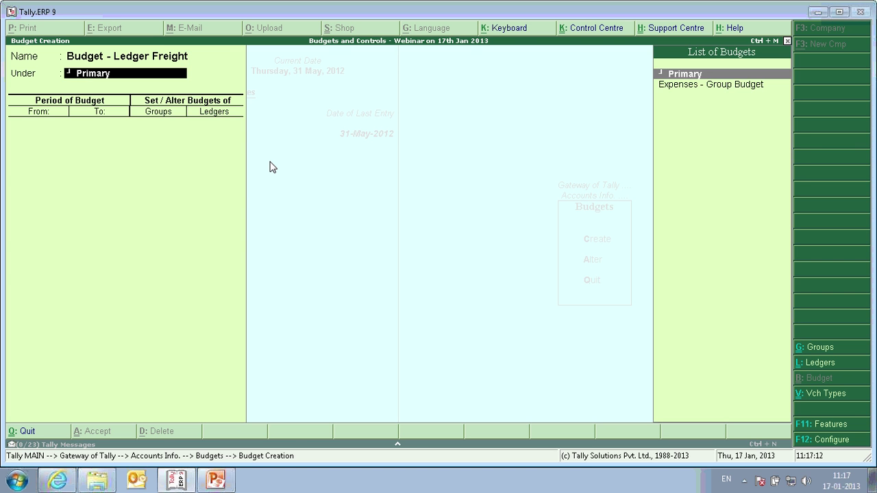
{"action": "key", "text": "Return"}
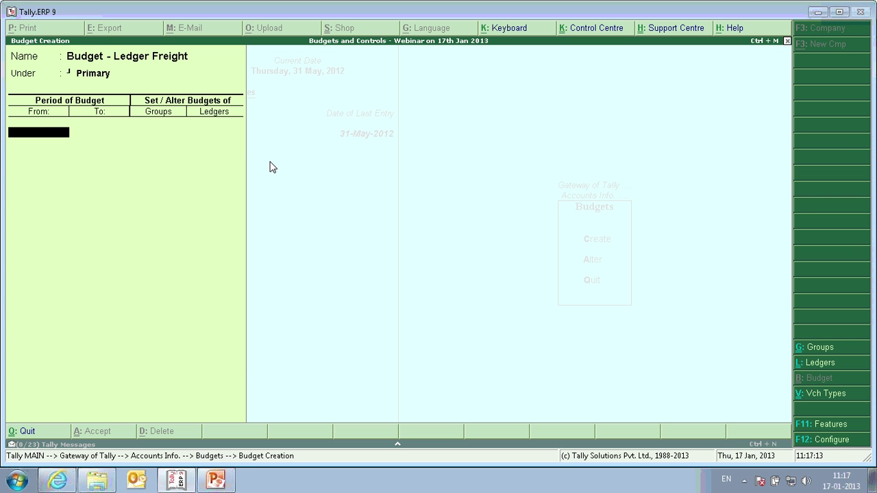
Set the budget period from 1-Apr-2012 to 31-Mar-2013 and enable budgets for ledgers only
{"action": "key", "text": "Return"}
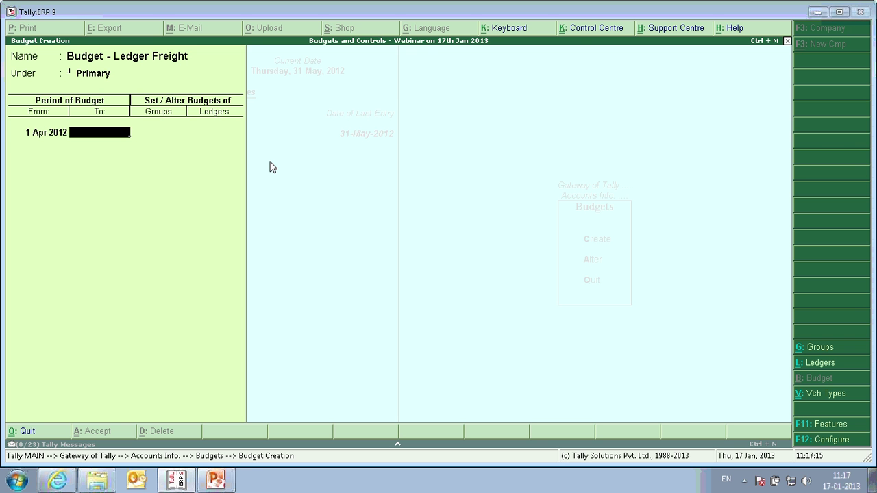
{"action": "type", "text": "ma"}
{"action": "key", "text": "Return"}
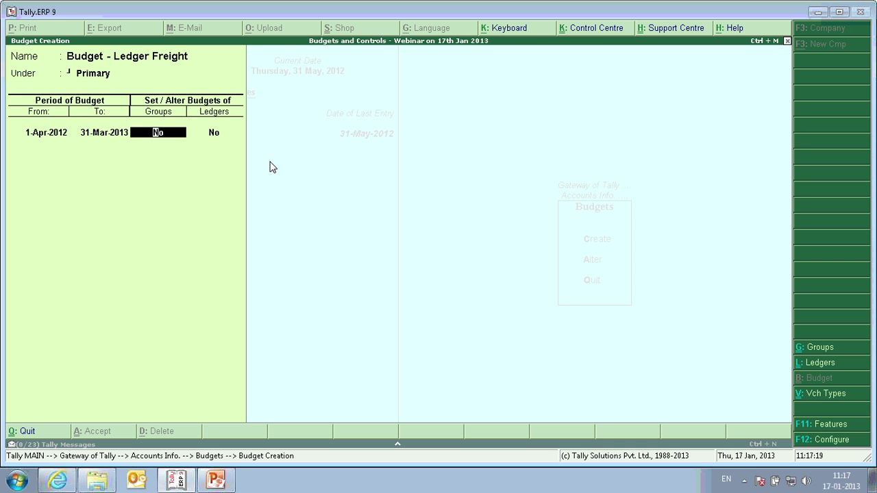
{"action": "key", "text": "Return"}
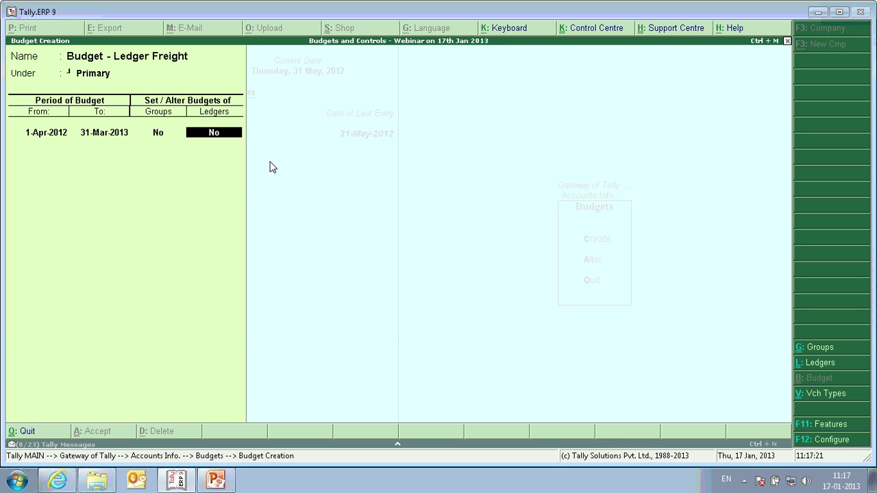
{"action": "type", "text": "y"}
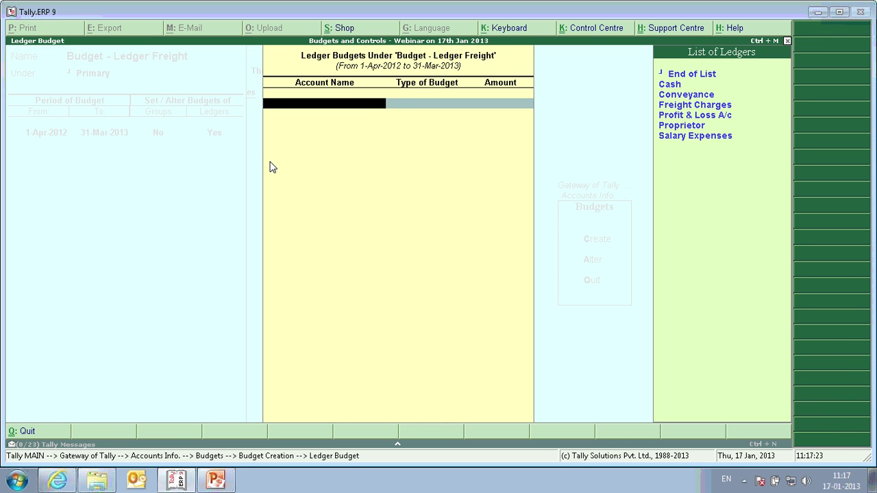
Budget the Freight Charges ledger at 10,000 on Closing Balance
{"action": "key", "text": "Down"}
{"action": "key", "text": "Down"}
{"action": "key", "text": "Down"}
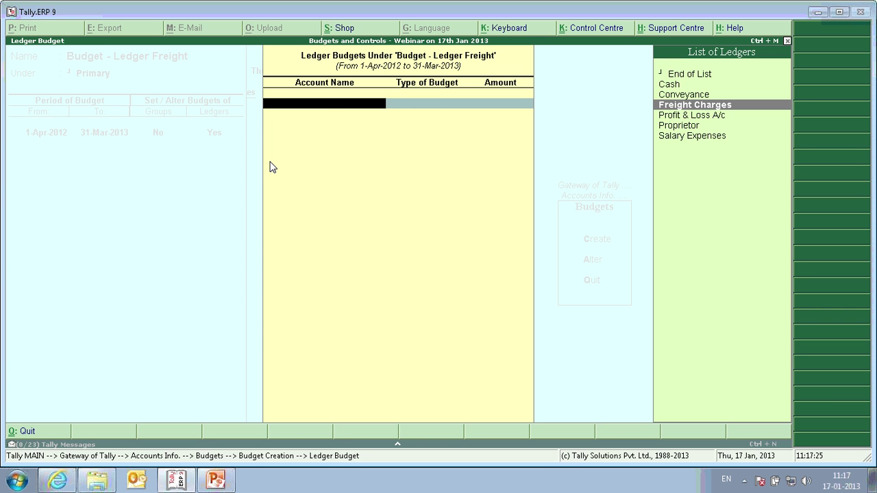
{"action": "key", "text": "Return"}
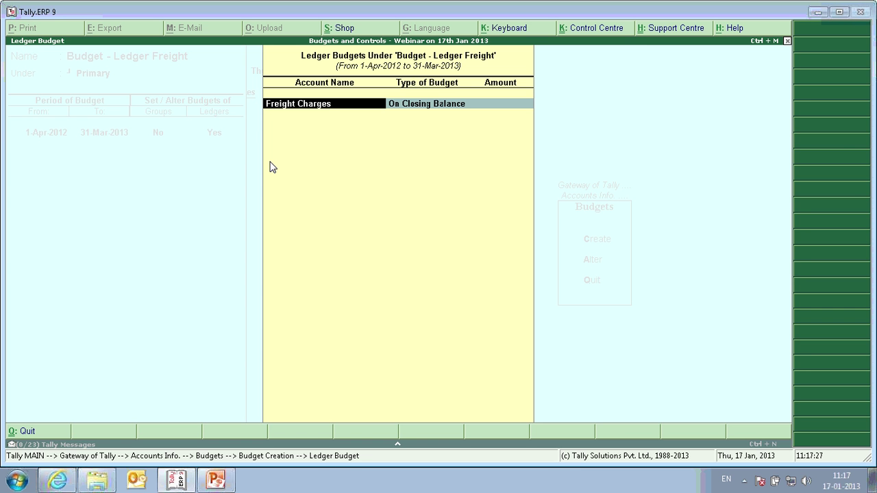
{"action": "key", "text": "Return"}
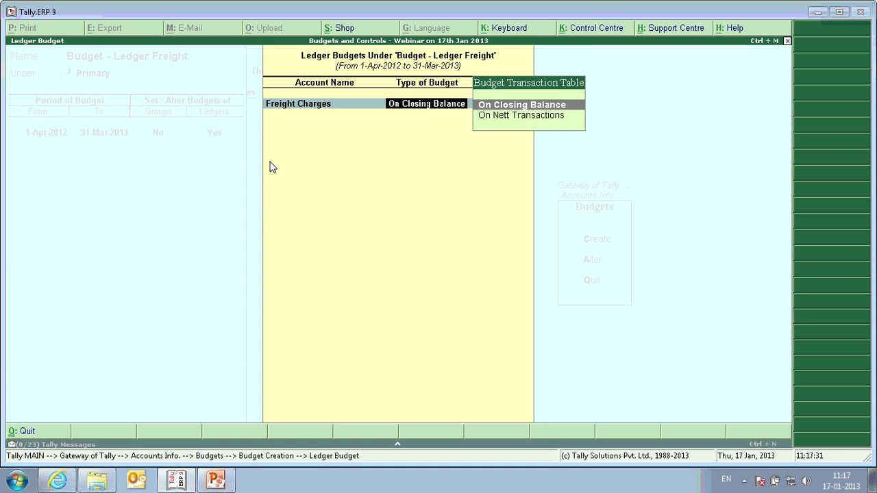
{"action": "key", "text": "Return"}
{"action": "type", "text": "10000"}
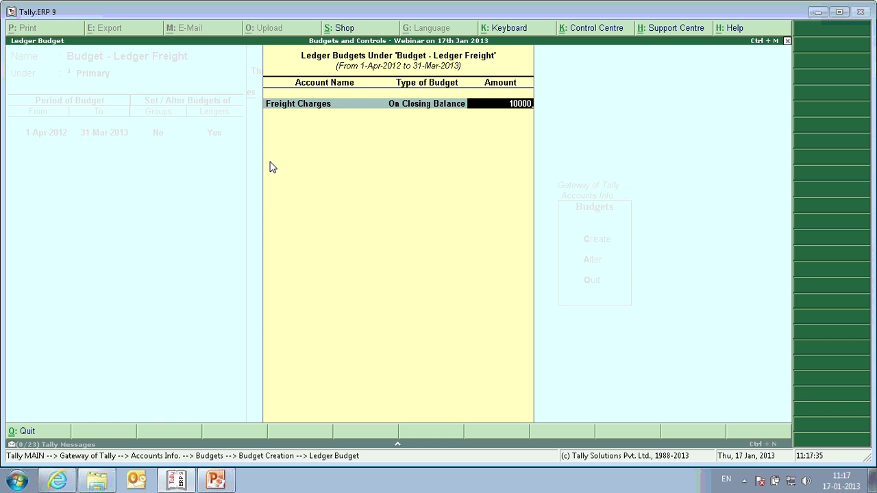
{"action": "key", "text": "Return"}
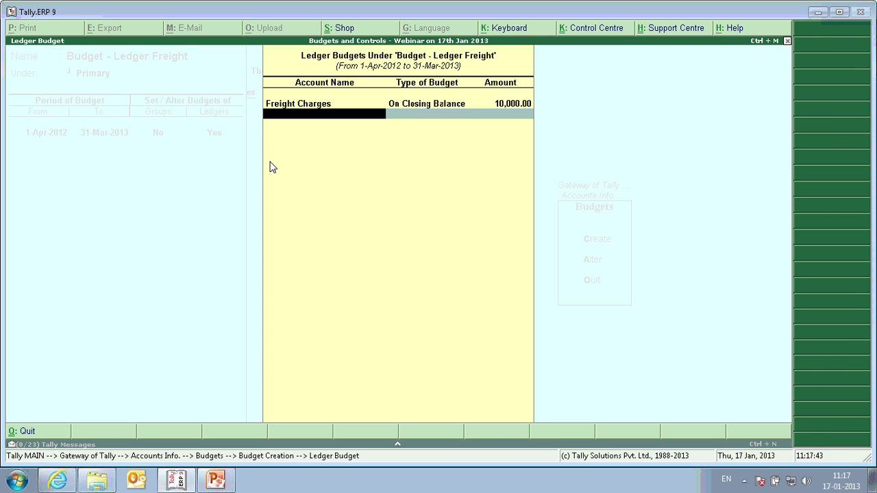
End the ledger budget list, accept the budget, and return to the Gateway of Tally
{"action": "key", "text": "Return"}
{"action": "key", "text": "Return"}
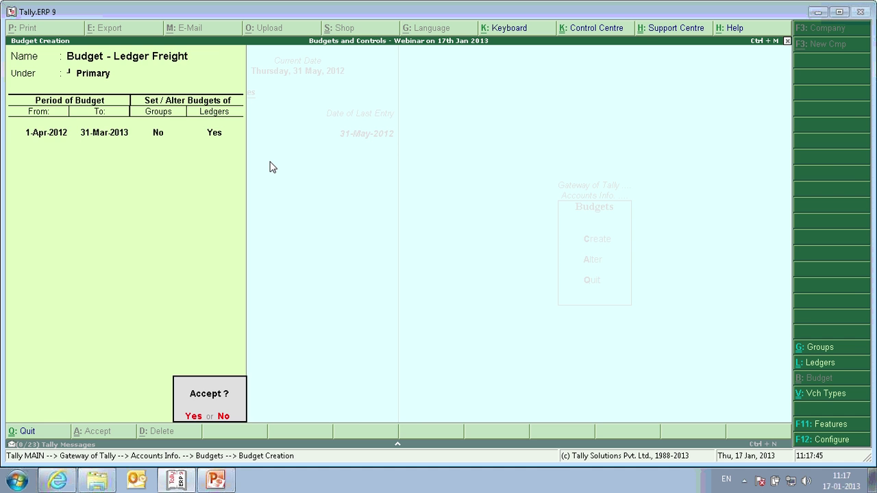
{"action": "key", "text": "Return"}
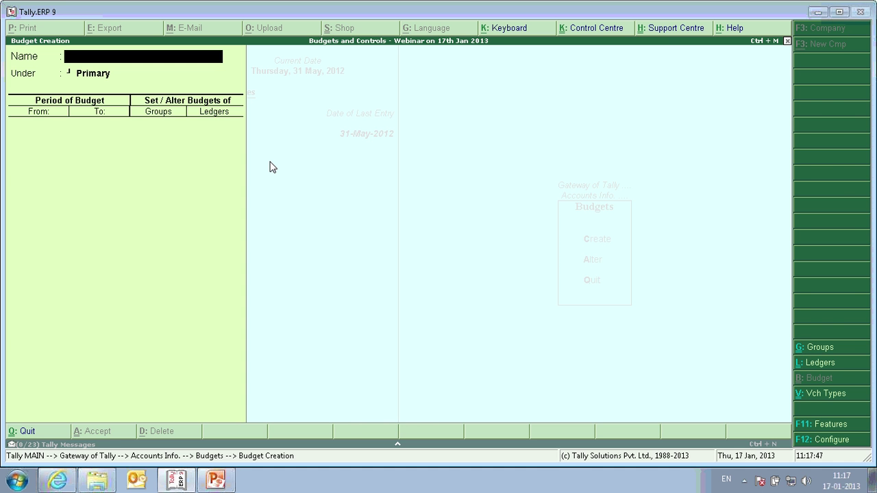
{"action": "key", "text": "Escape"}
{"action": "key", "text": "Escape"}
{"action": "key", "text": "Escape"}
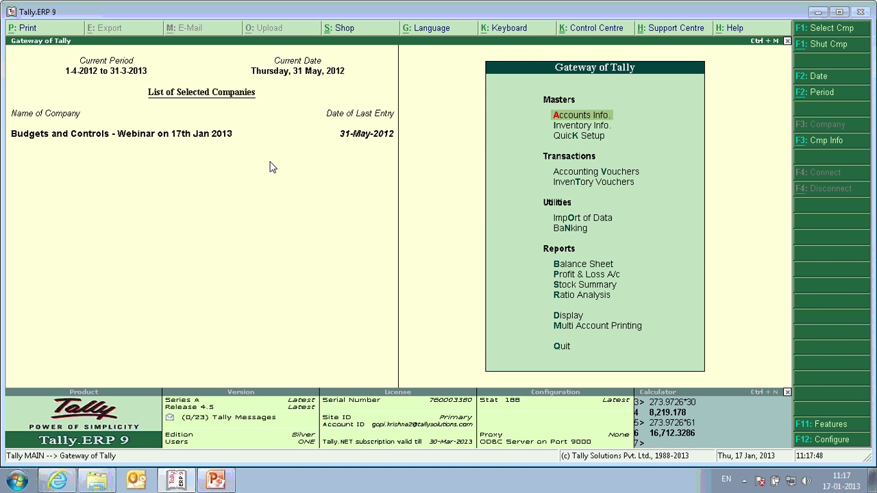
Check the ledgers under Indirect Expenses in the Trial Balance, and return to the Gateway of Tally
{"action": "key", "text": "d"}
{"action": "key", "text": "t"}
{"action": "key", "text": "Down"}
{"action": "key", "text": "Down"}
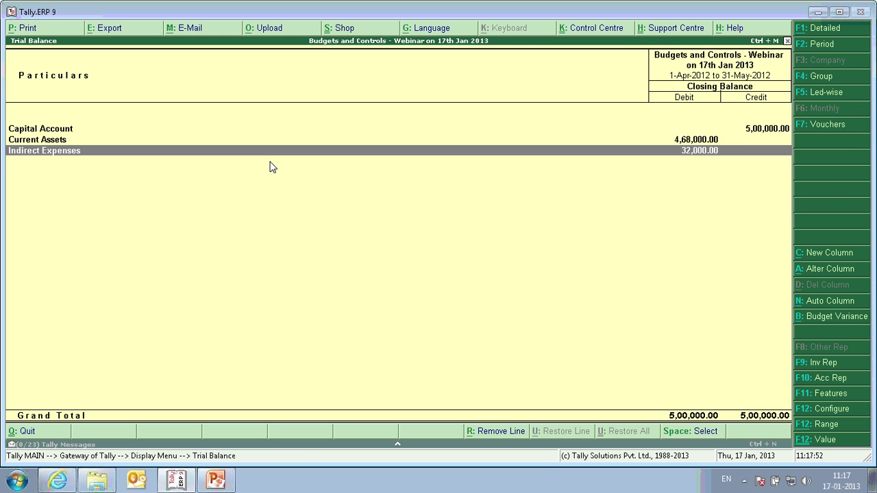
{"action": "key", "text": "Return"}
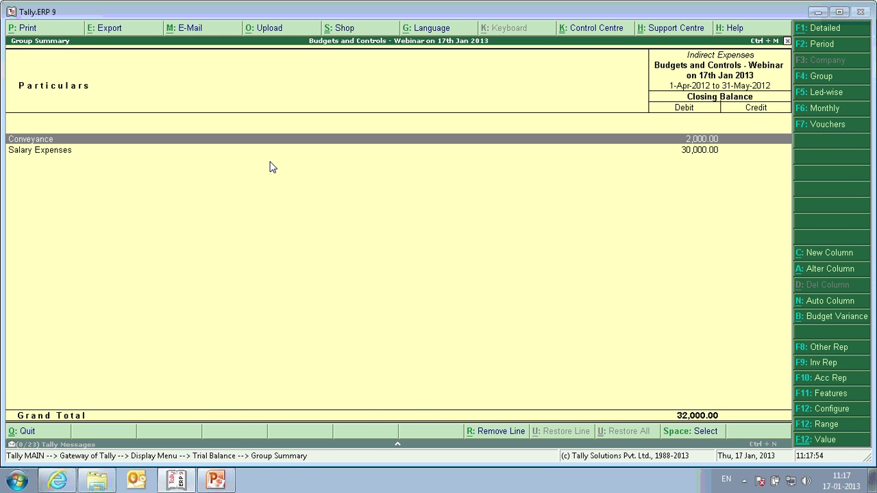
{"action": "key", "text": "Escape"}
{"action": "key", "text": "Escape"}
{"action": "key", "text": "Escape"}
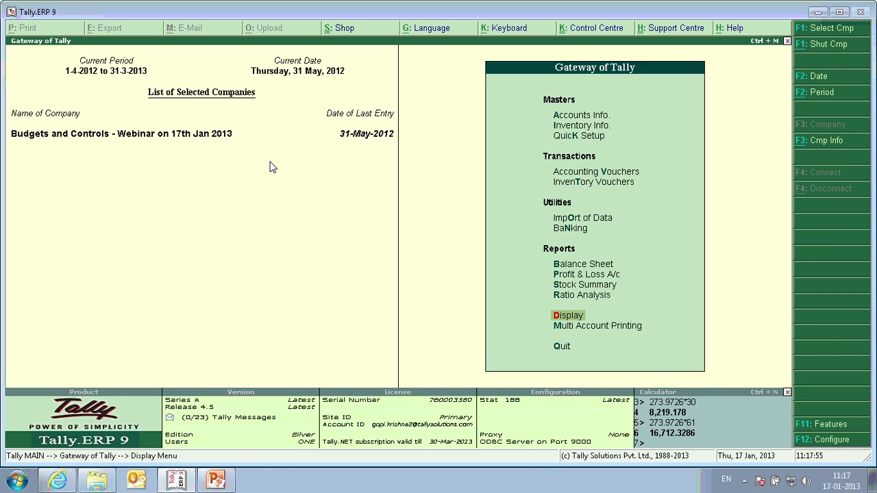
Start a payment voucher from Cash to Freight Charges for 1,000
{"action": "key", "text": "v"}
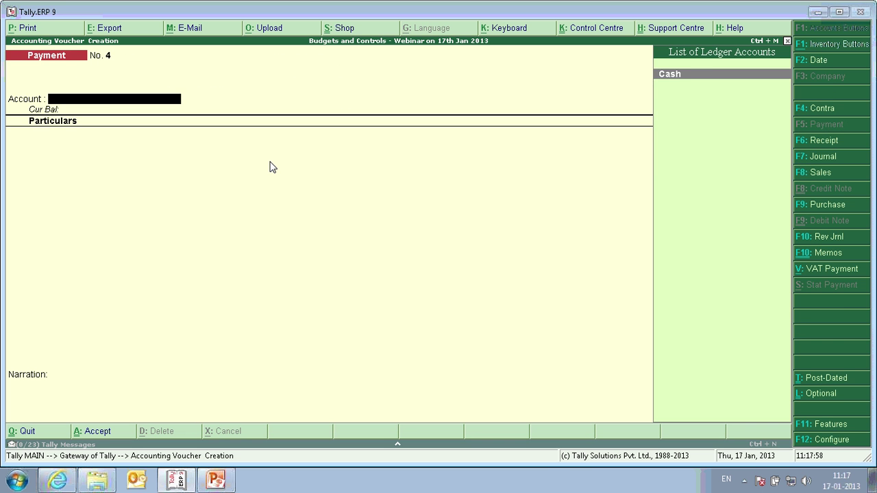
{"action": "key", "text": "Return"}
{"action": "type", "text": "Fr"}
{"action": "key", "text": "Return"}
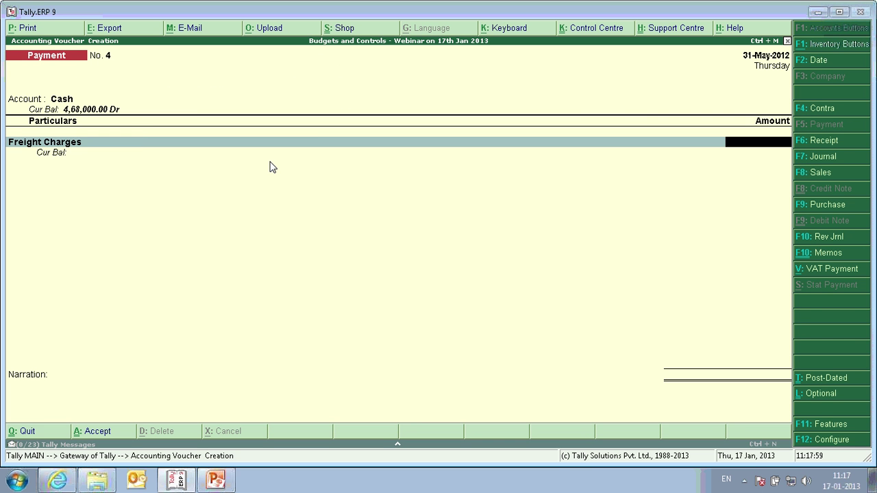
{"action": "type", "text": "1000"}
{"action": "key", "text": "Return"}
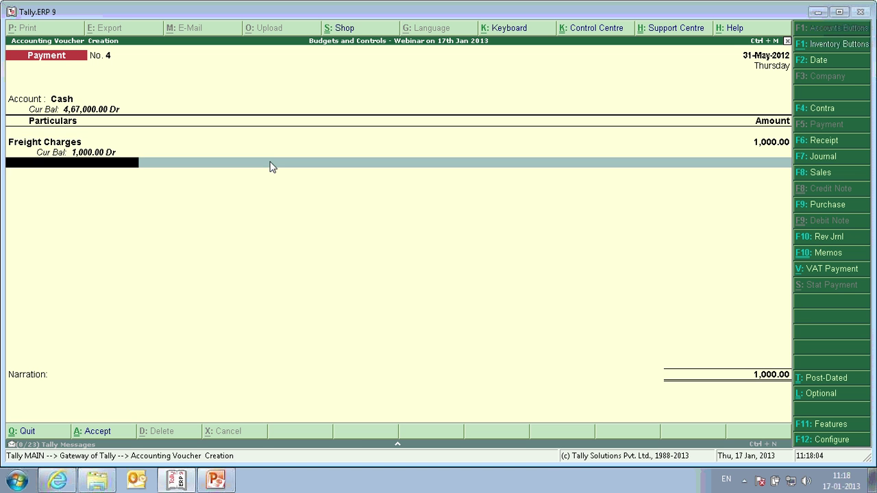
Change the Freight Charges payment to 500, accept the voucher without narration, and quit voucher entry
{"action": "key", "text": "Up"}
{"action": "type", "text": "500"}
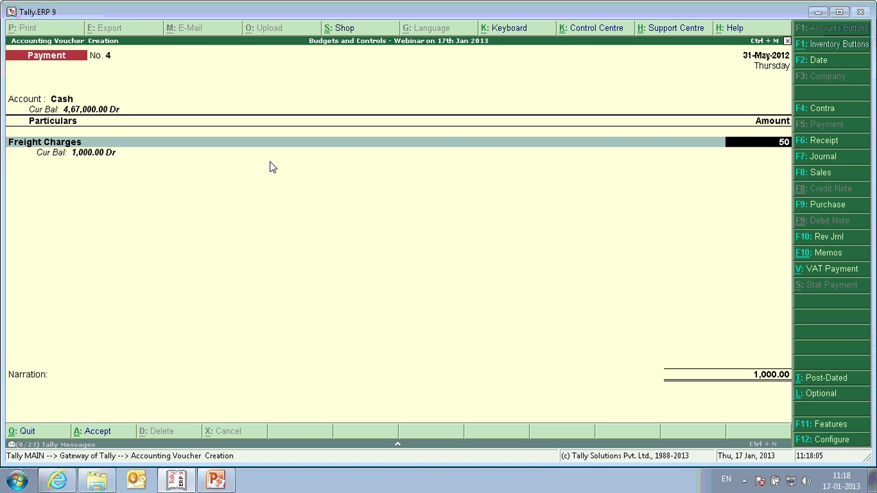
{"action": "key", "text": "Return"}
{"action": "key", "text": "Return"}
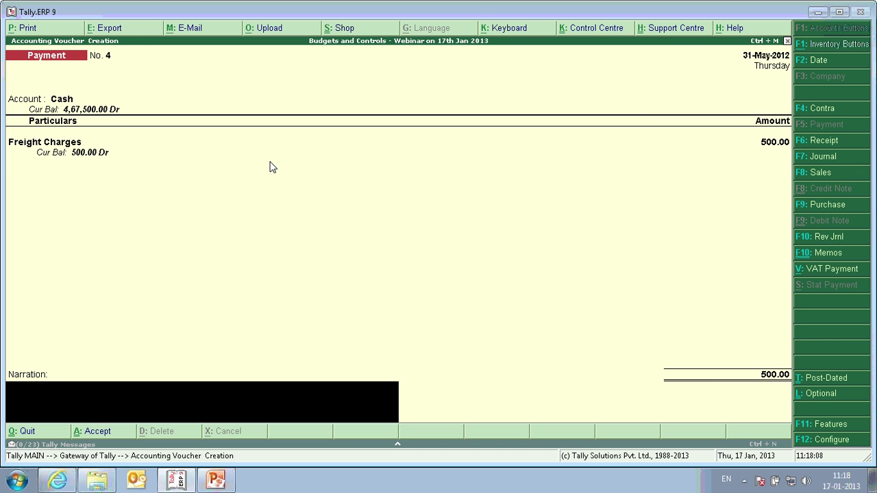
{"action": "key", "text": "Return"}
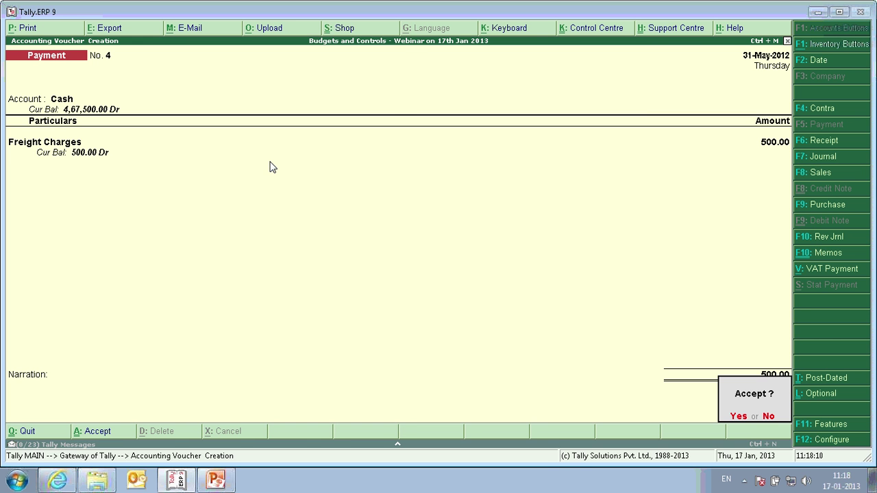
{"action": "key", "text": "Return"}
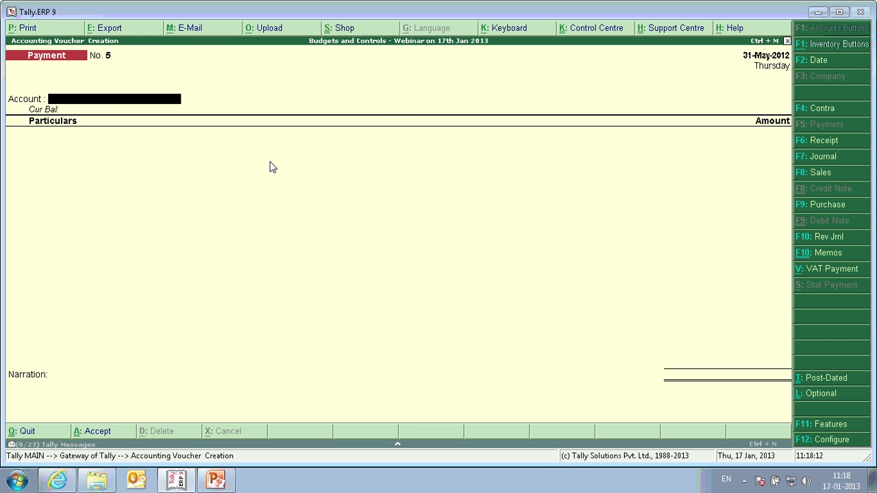
{"action": "key", "text": "Escape"}
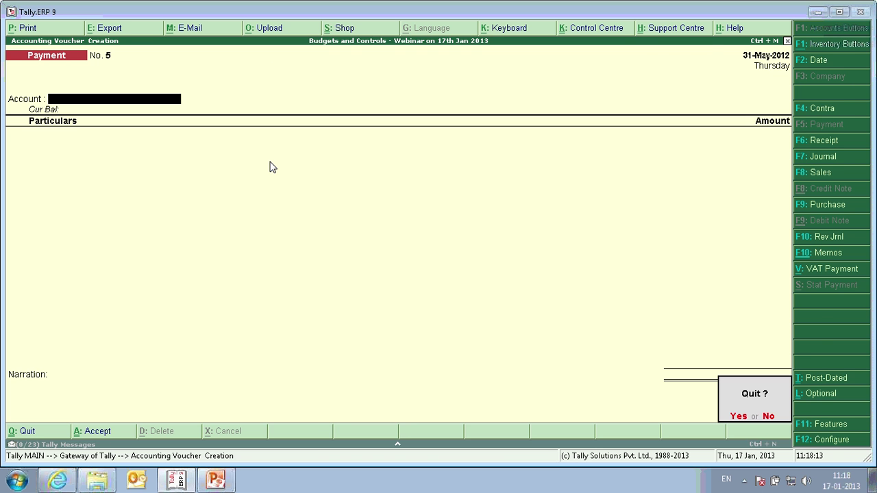
{"action": "key", "text": "Return"}
Open the Indirect Expenses group summary from the Trial Balance and go to the Freight Charges line
{"action": "key", "text": "d"}
{"action": "key", "text": "t"}
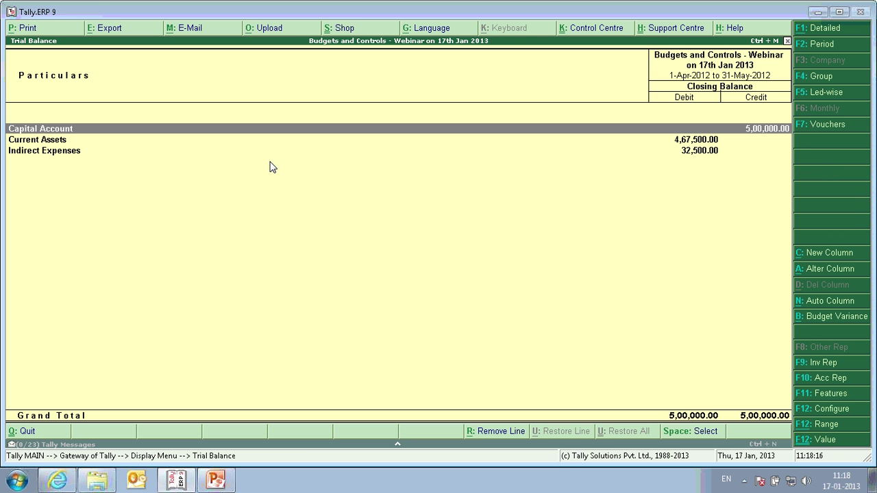
{"action": "key", "text": "Down"}
{"action": "key", "text": "Down"}
{"action": "key", "text": "Return"}
{"action": "key", "text": "Down"}
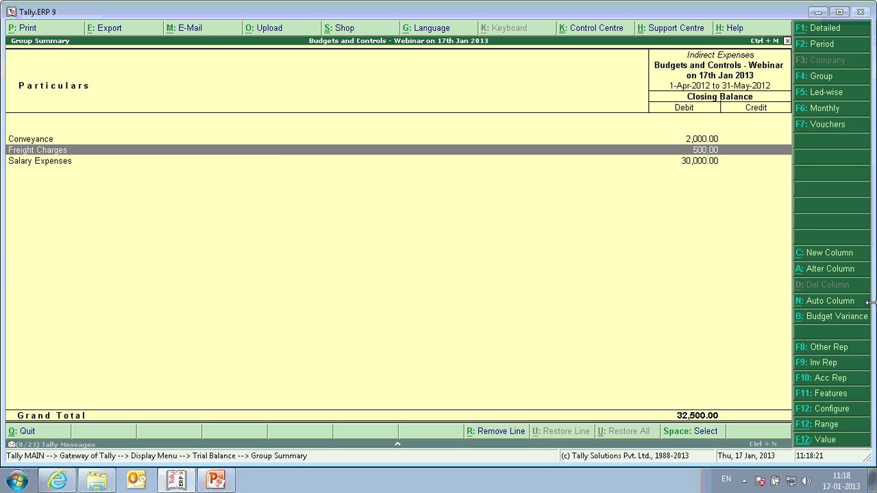
Show the variance against Budget - Ledger Freight and examine the Freight Charges and Salary Expenses lines
{"action": "left_click", "coordinate": [826, 317]}
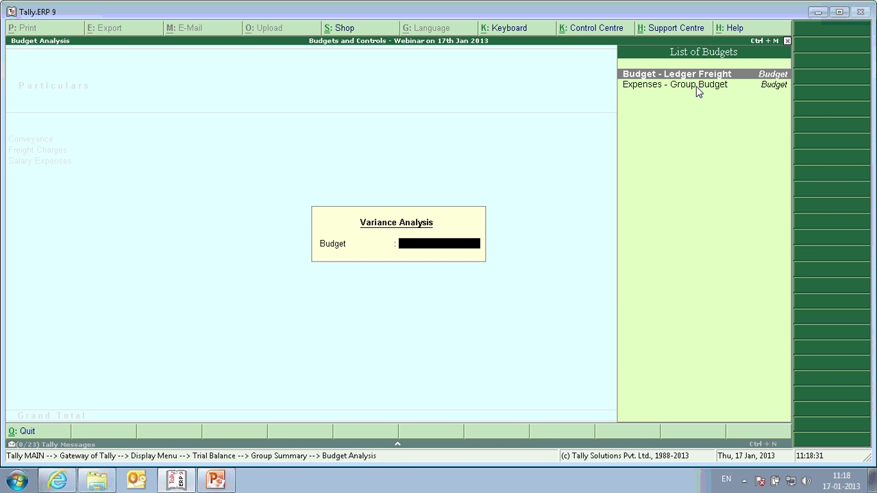
{"action": "key", "text": "Return"}
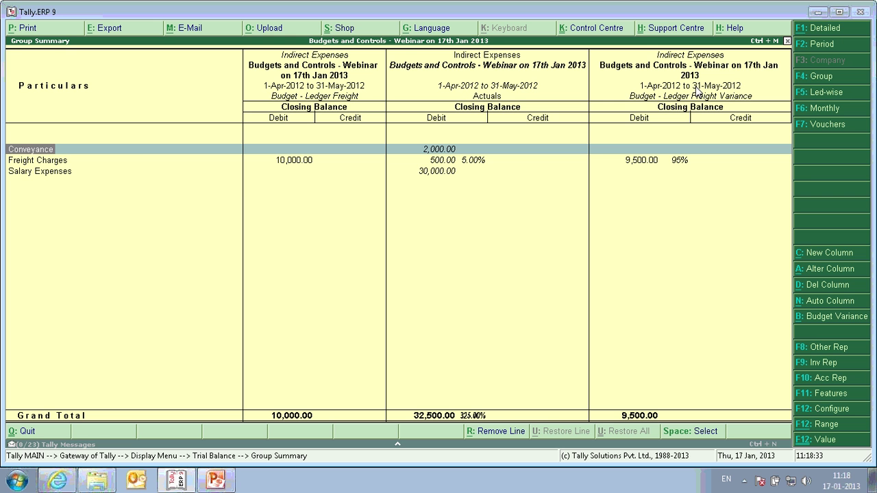
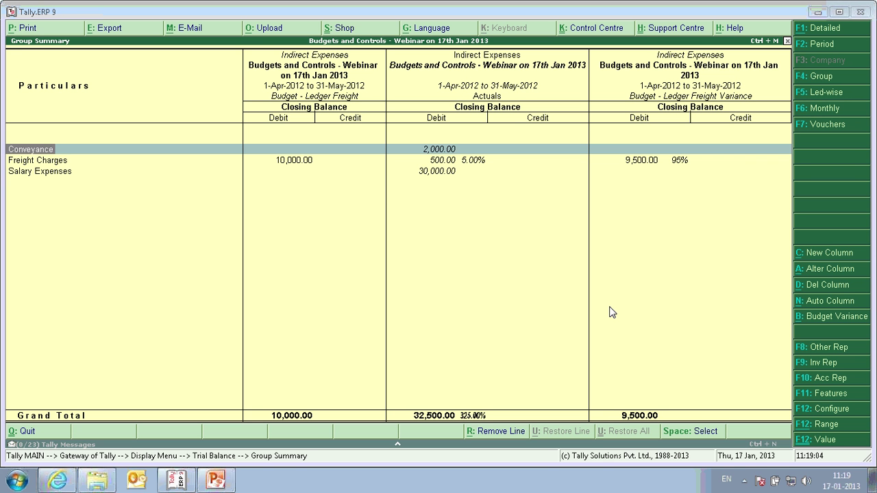
{"action": "left_click", "coordinate": [437, 161]}
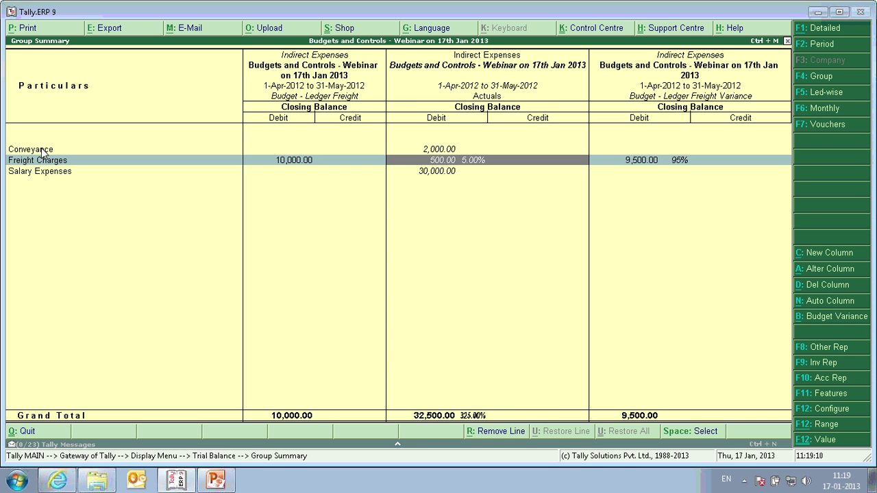
{"action": "left_click", "coordinate": [45, 173]}
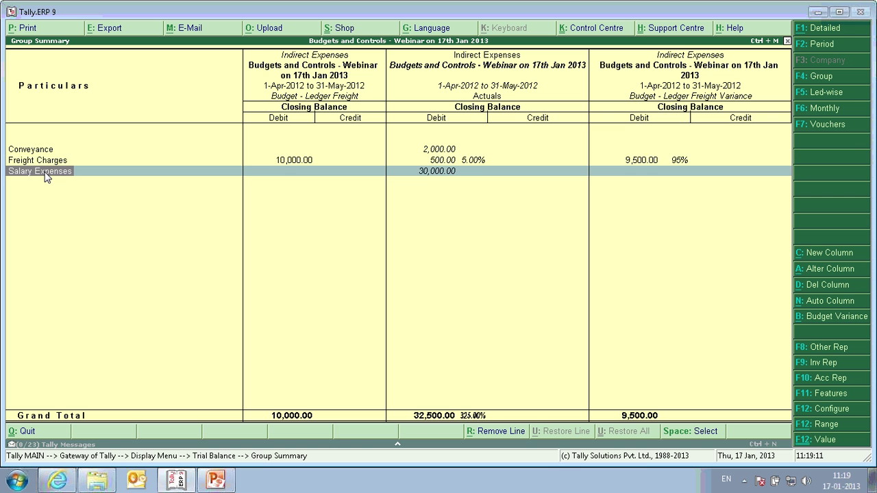
{"action": "left_click", "coordinate": [56, 162]}
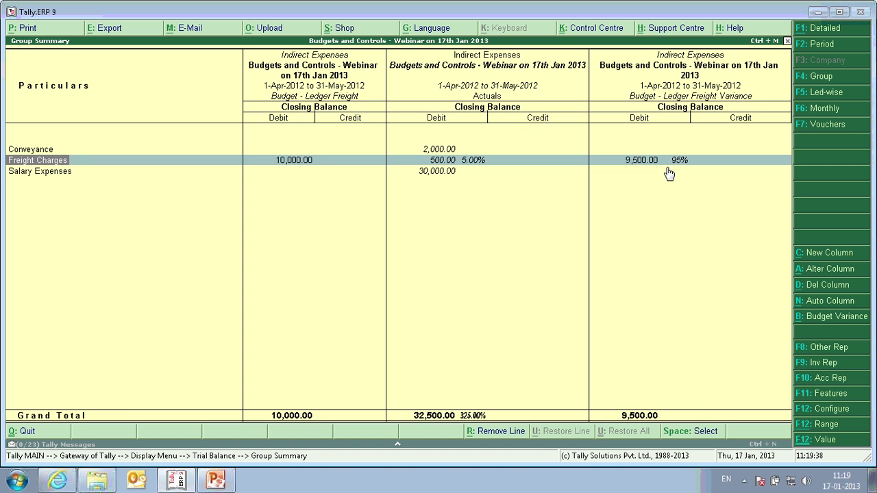
Go back to the Trial Balance and show its variance against Expenses - Group Budget
{"action": "key", "text": "Escape"}
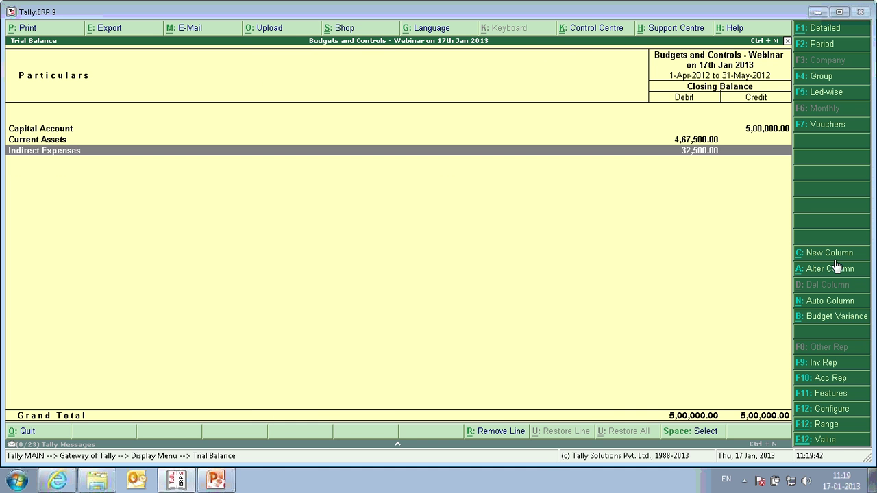
{"action": "key", "text": "alt+b"}
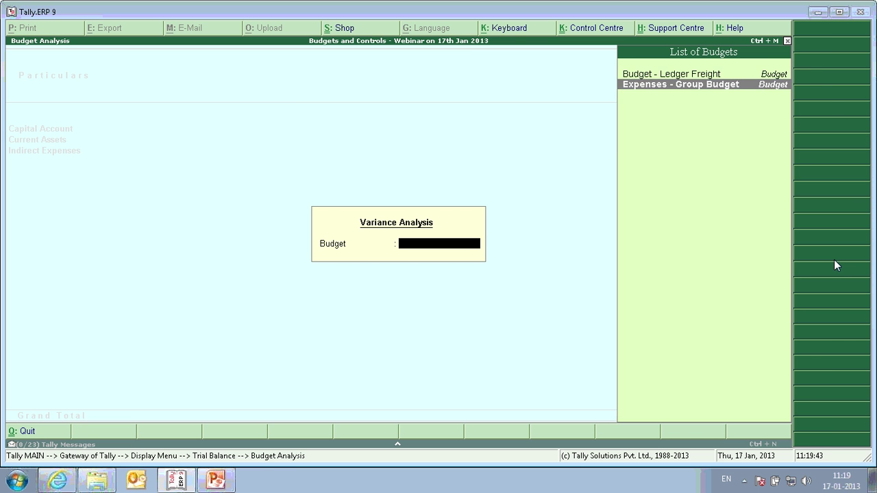
{"action": "key", "text": "Return"}
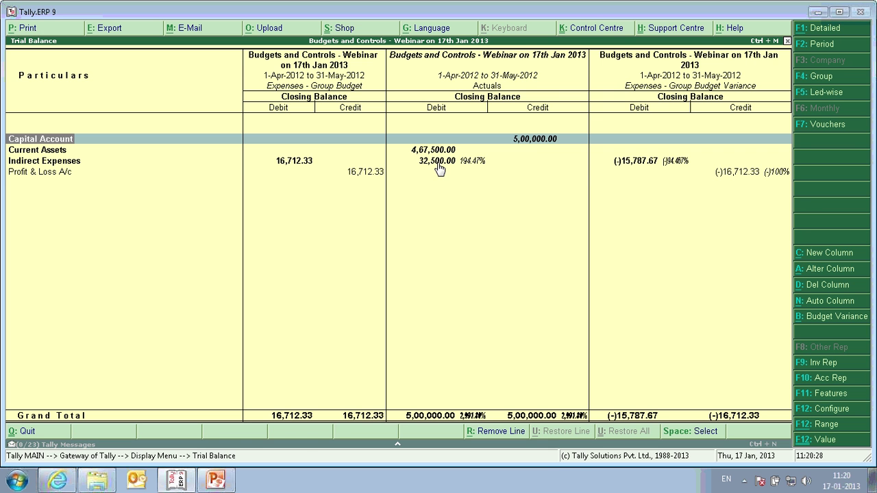
Examine the ledger breakdown of Indirect Expenses under the group budget, and go back to its actuals in the Trial Balance
{"action": "key", "text": "Down"}
{"action": "key", "text": "Down"}
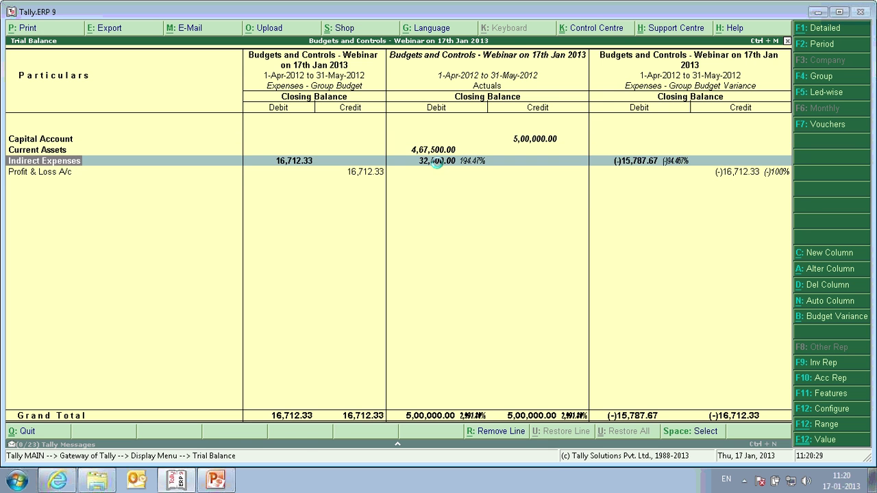
{"action": "key", "text": "Return"}
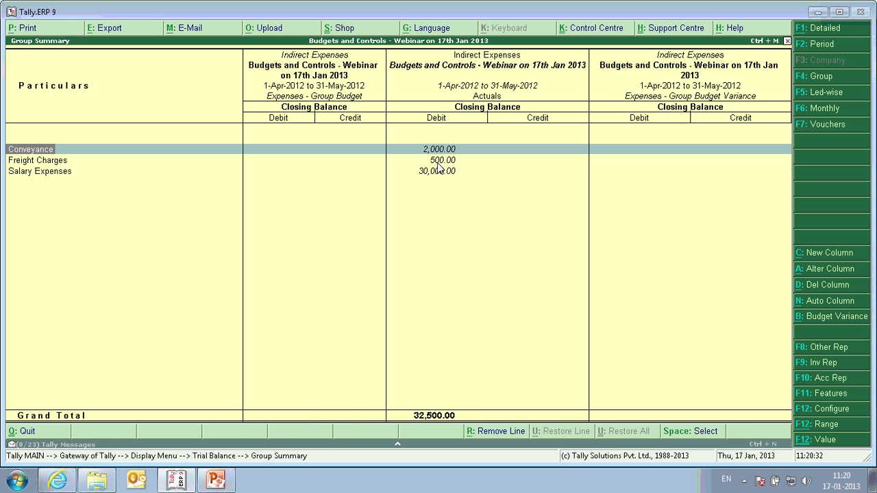
{"action": "key", "text": "Escape"}
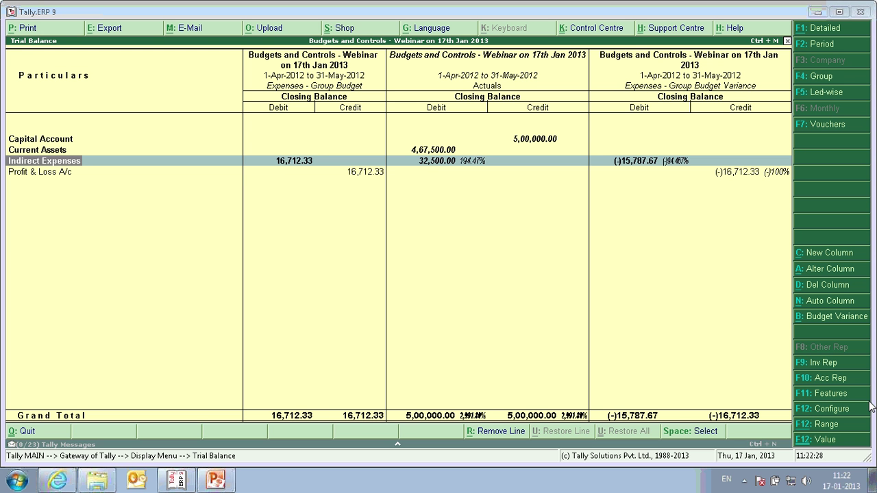
{"action": "left_click", "coordinate": [431, 163]}
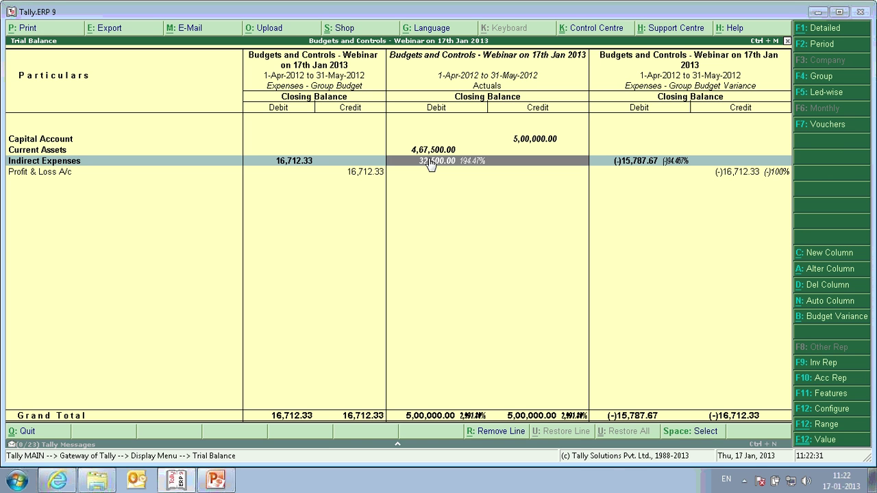
Leave the Trial Balance and open Accounts Info
{"action": "key", "text": "Escape"}
{"action": "key", "text": "Escape"}
{"action": "key", "text": "a"}
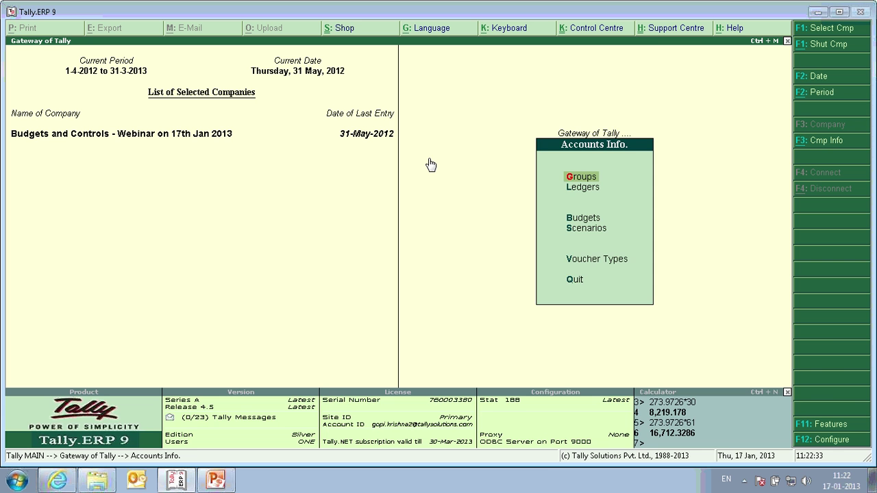
Start a new budget named Cash Budget under Primary
{"action": "key", "text": "l"}
{"action": "key", "text": "Escape"}
{"action": "key", "text": "b"}
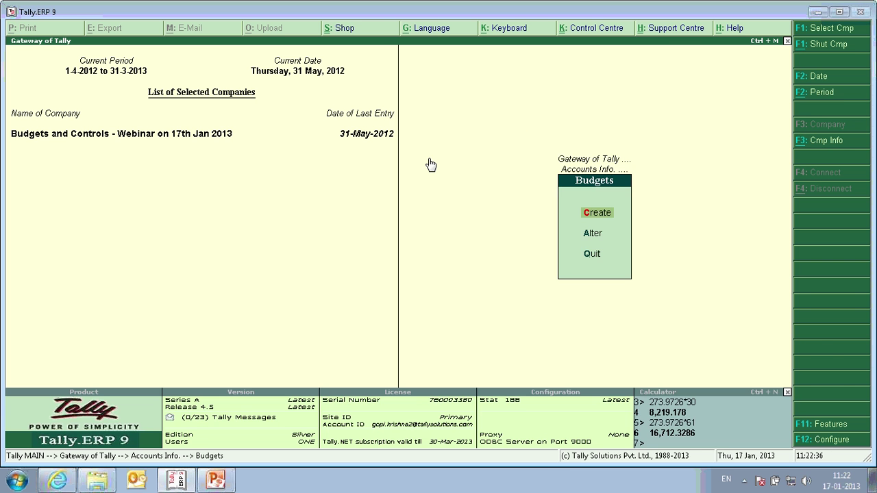
{"action": "type", "text": "c"}
{"action": "type", "text": "Cash Budcg"}
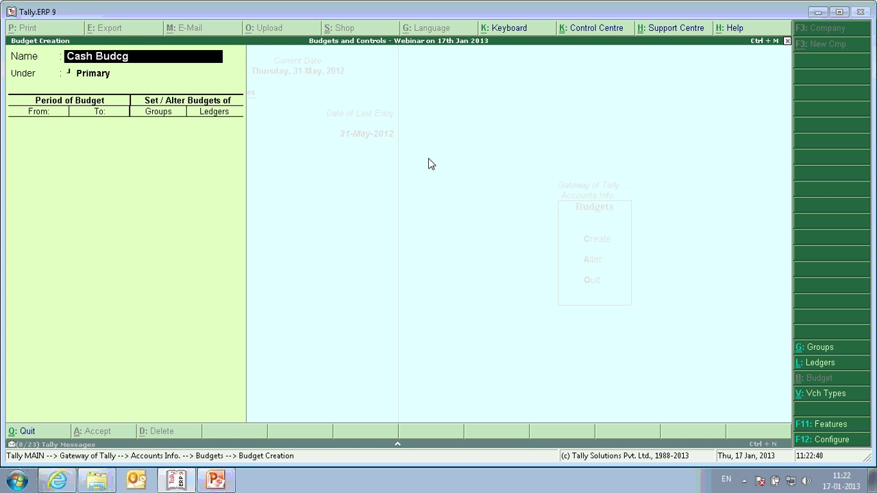
{"action": "key", "text": "BackSpace"}
{"action": "key", "text": "BackSpace"}
{"action": "type", "text": "get"}
{"action": "key", "text": "Return"}
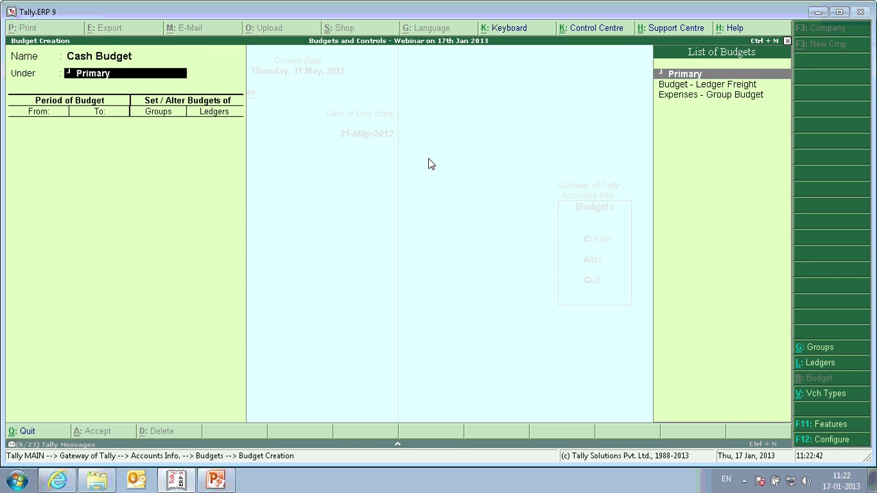
{"action": "key", "text": "Return"}
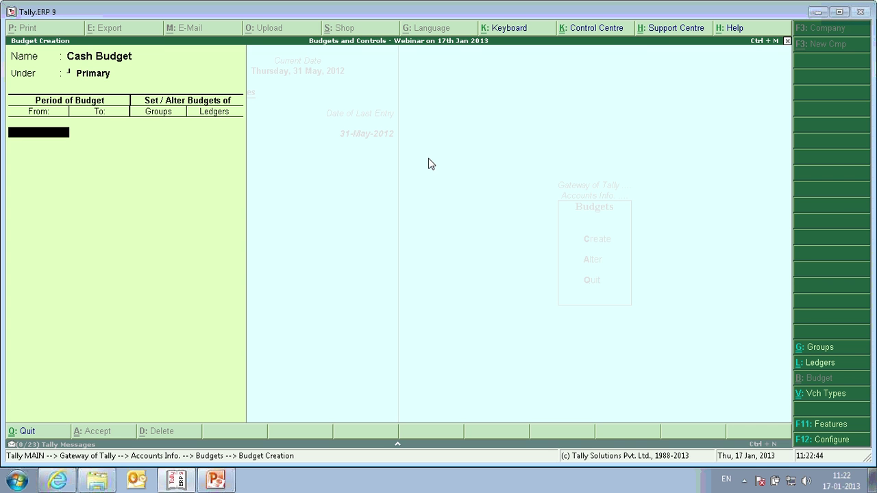
Set the Cash Budget period from 1-Apr-2012 to 31-Mar-2013
{"action": "type", "text": "1-4"}
{"action": "key", "text": "Return"}
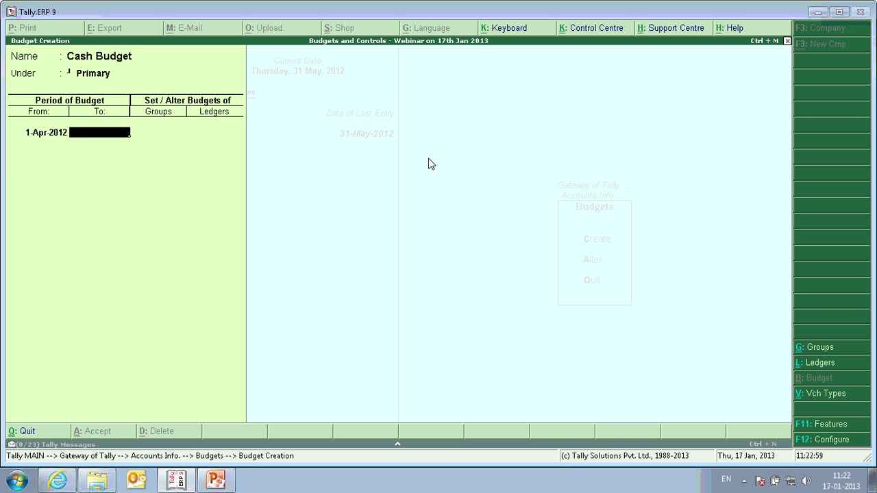
{"action": "type", "text": "31-3"}
{"action": "key", "text": "Return"}
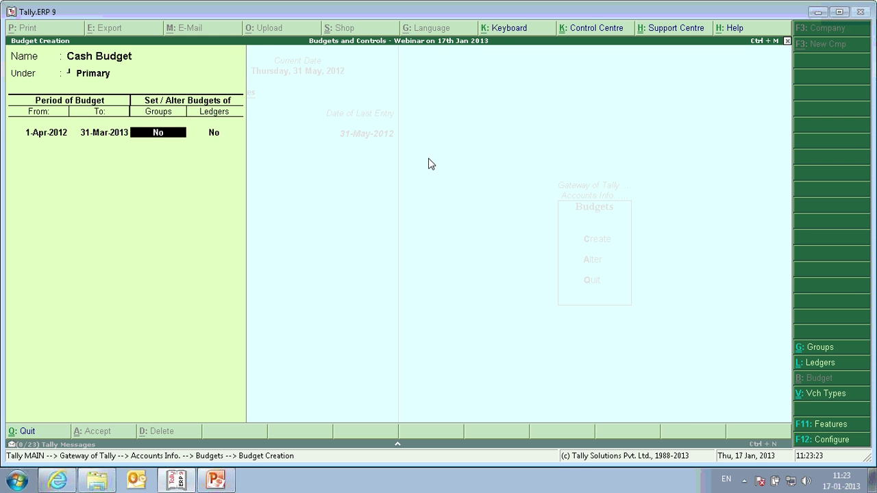
Add a group budget of 50,000 for Cash-in-Hand on closing balance, and save the Cash Budget
{"action": "type", "text": "y"}
{"action": "key", "text": "Return"}
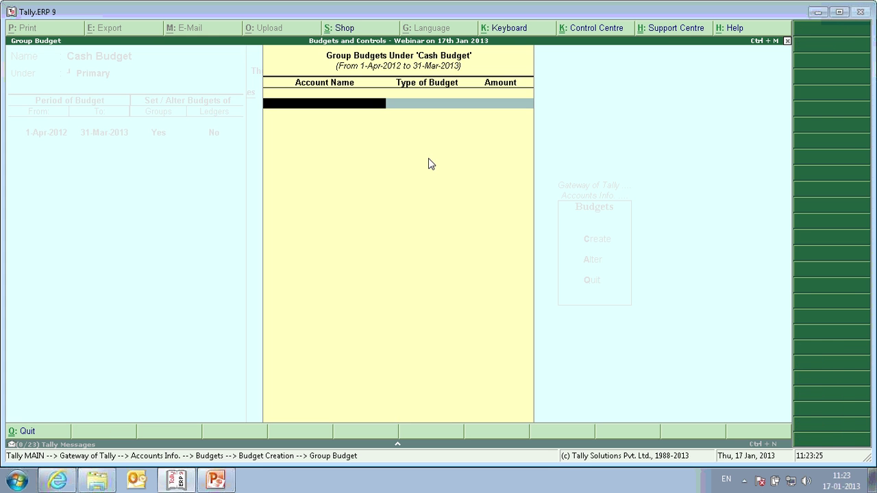
{"action": "type", "text": "Cas"}
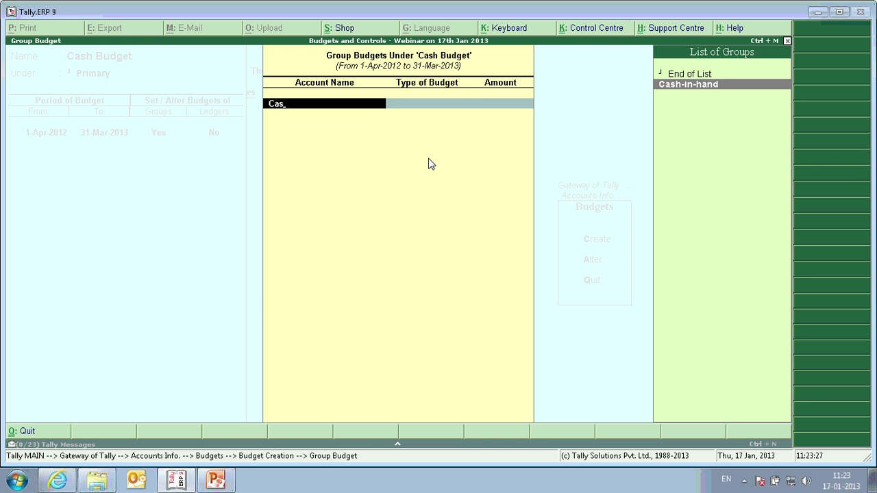
{"action": "key", "text": "Return"}
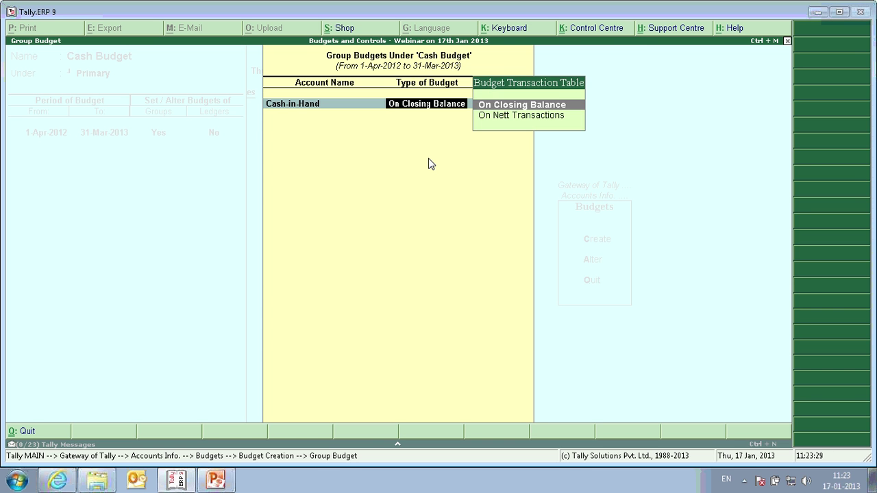
{"action": "key", "text": "Return"}
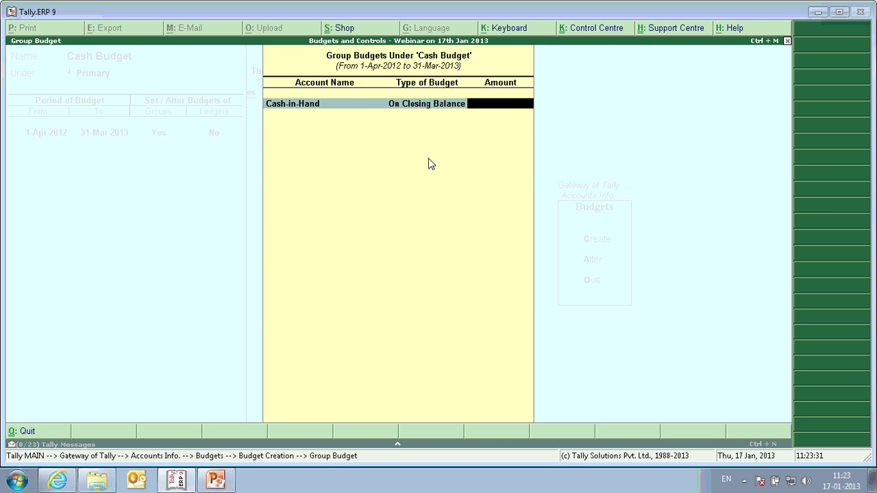
{"action": "type", "text": "50000"}
{"action": "key", "text": "Return"}
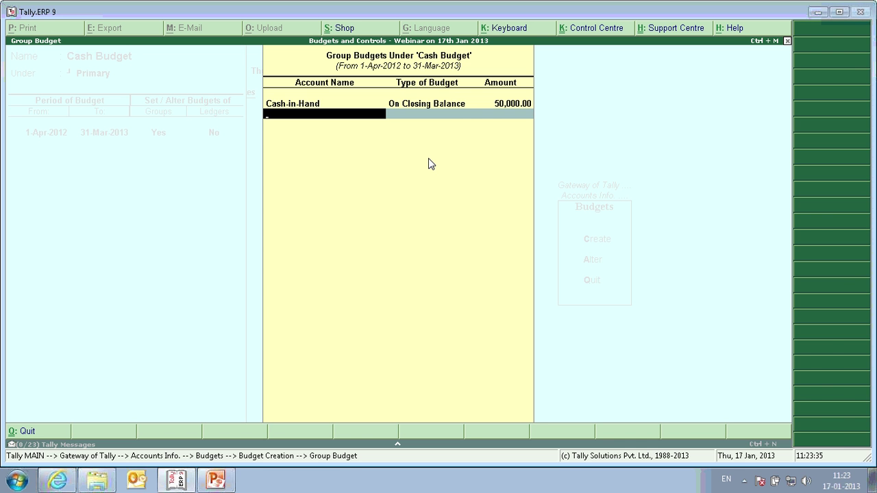
{"action": "key", "text": "Return"}
{"action": "key", "text": "Return"}
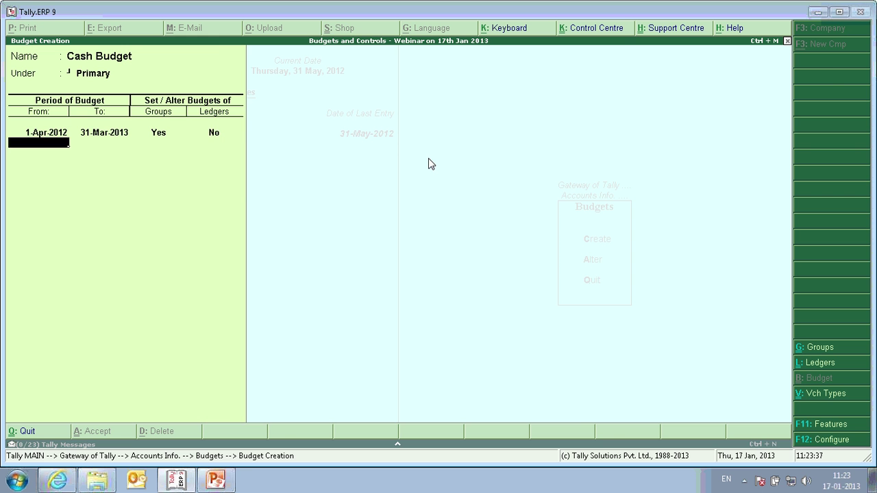
{"action": "key", "text": "Return"}
{"action": "key", "text": "Return"}
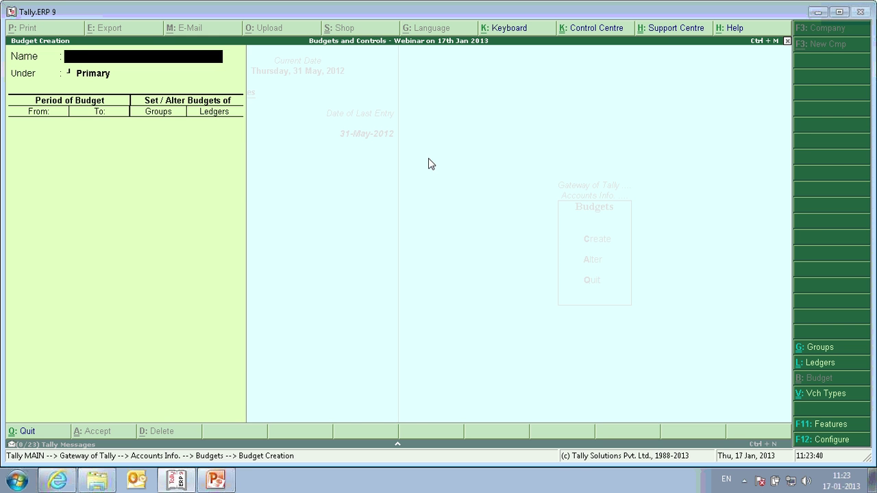
Leave budget creation and open the Current Assets group summary from the Trial Balance
{"action": "key", "text": "Escape"}
{"action": "key", "text": "Escape"}
{"action": "key", "text": "Escape"}
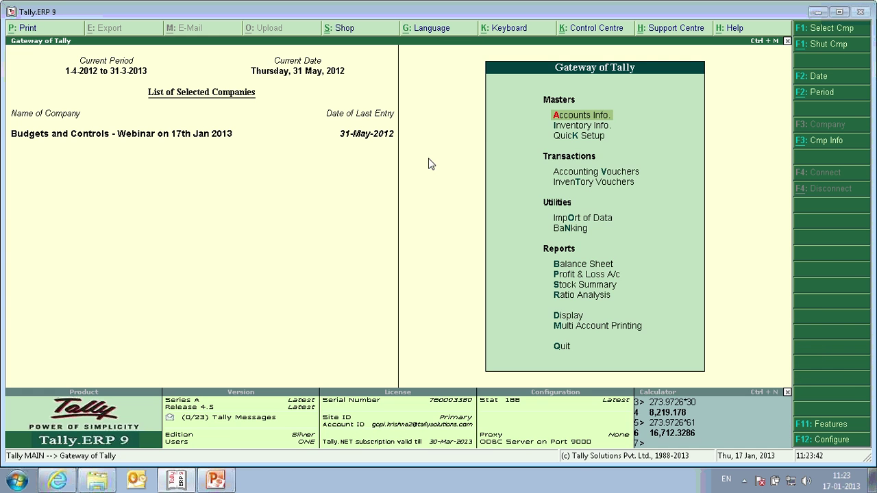
{"action": "key", "text": "d"}
{"action": "key", "text": "t"}
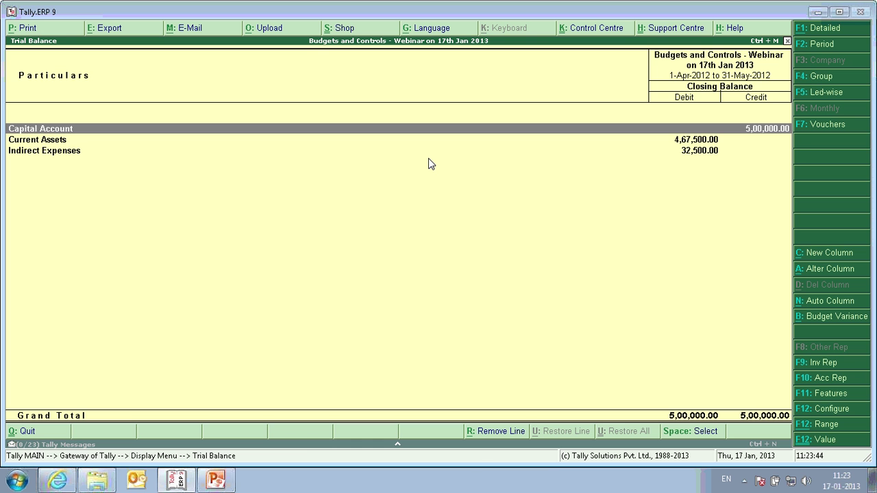
{"action": "key", "text": "Down"}
{"action": "key", "text": "Return"}
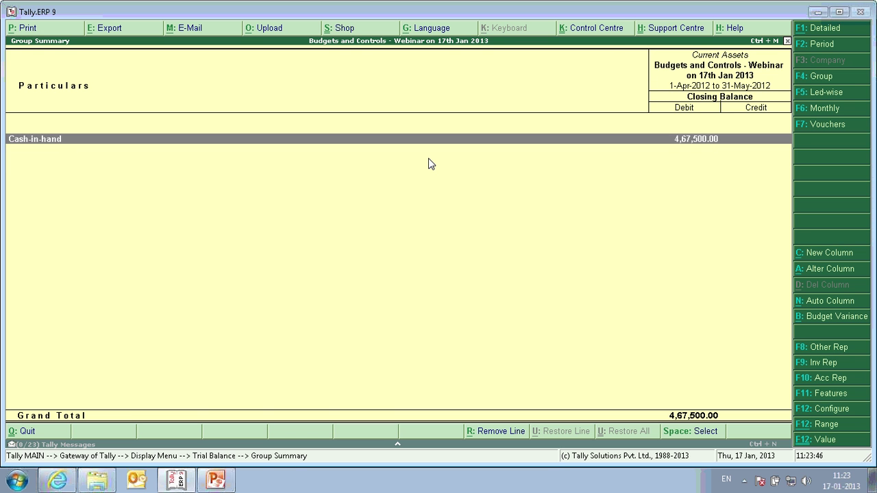
Show the Current Assets variance against Cash Budget and compare the budgeted and actual amounts of Cash-in-hand
{"action": "key", "text": "alt+b"}
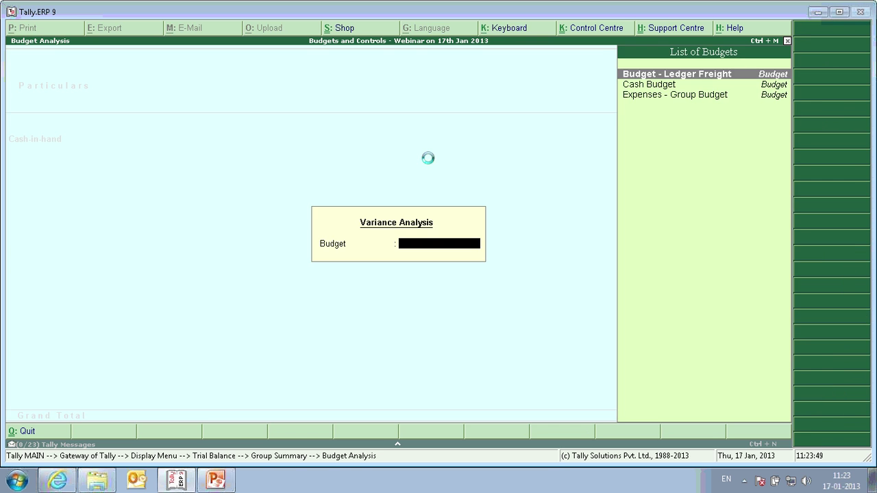
{"action": "key", "text": "Down"}
{"action": "key", "text": "Return"}
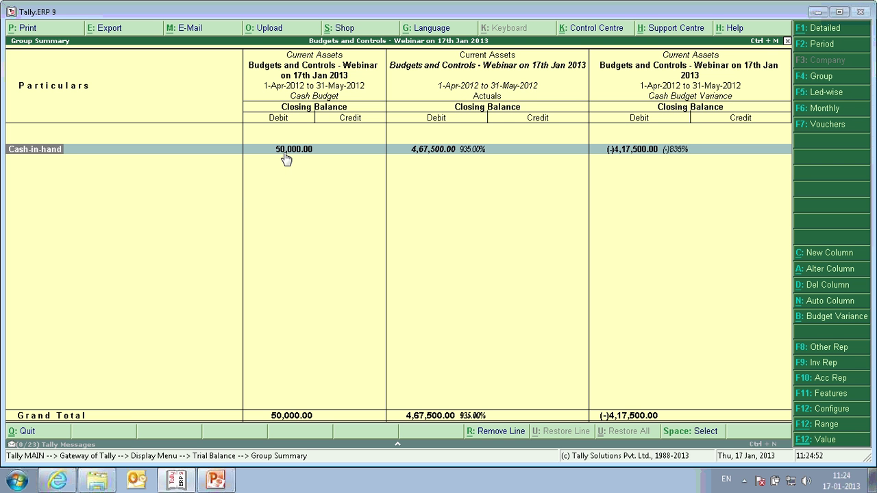
{"action": "left_click", "coordinate": [442, 157]}
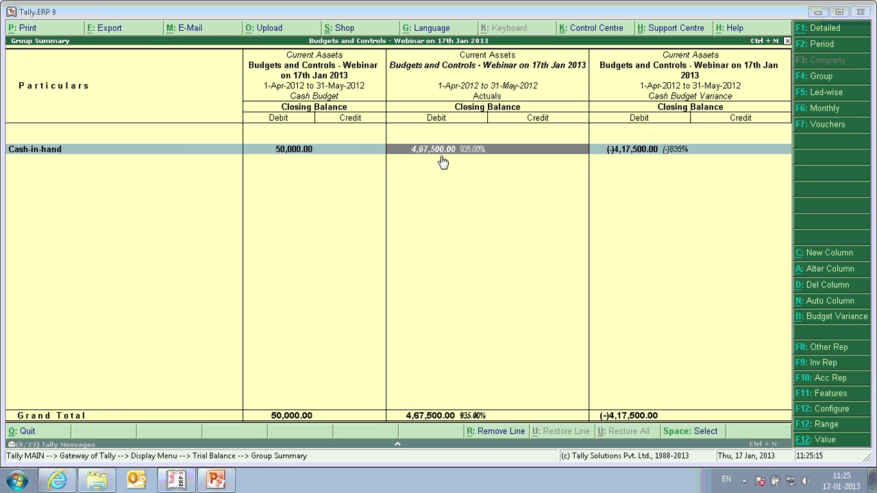
{"action": "left_click", "coordinate": [298, 155]}
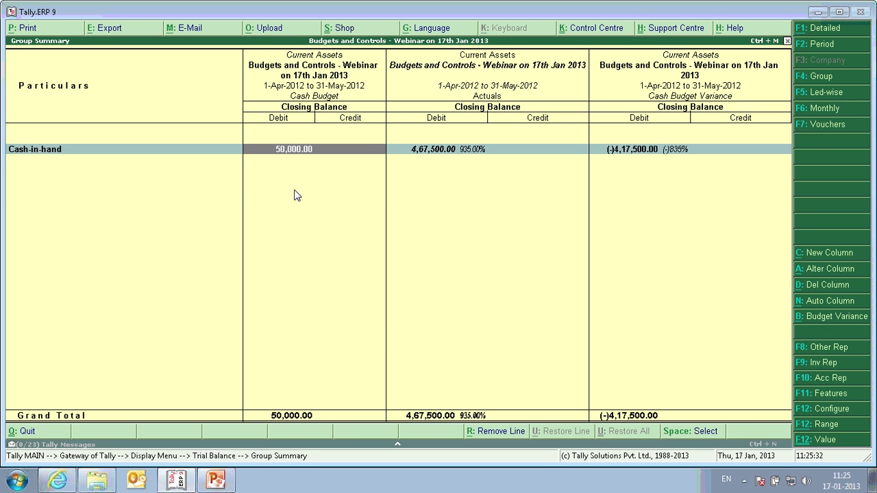
{"action": "left_click", "coordinate": [454, 153]}
{"action": "key", "text": "Escape"}
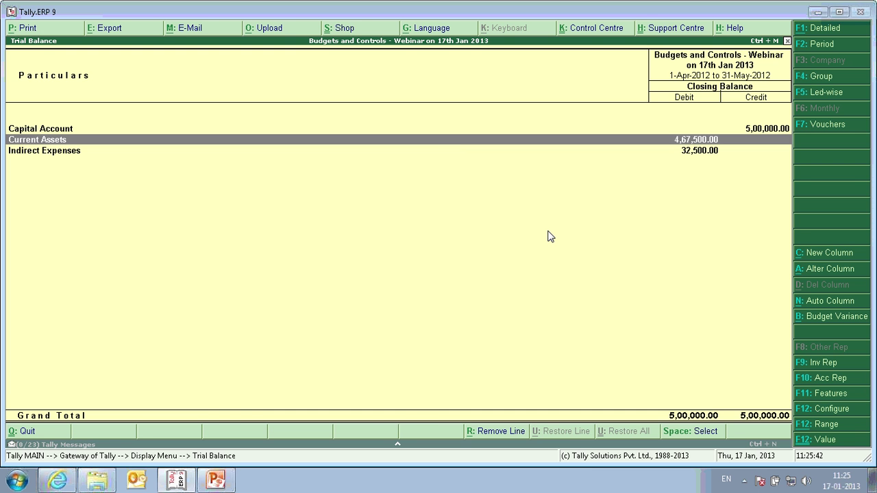
{"action": "key", "text": "Escape"}
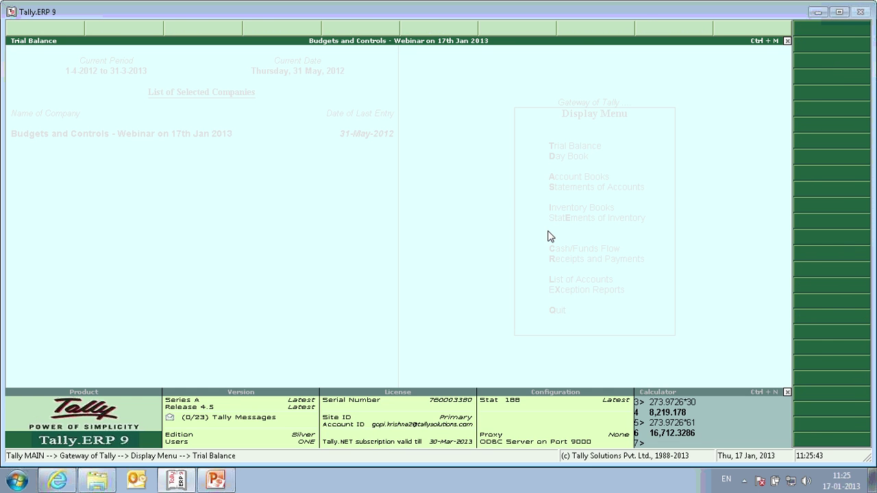
{"action": "key", "text": "Escape"}
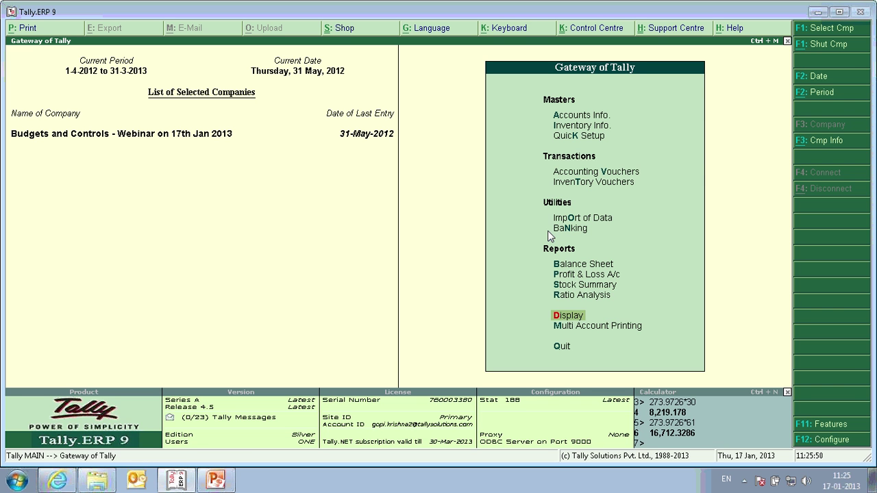
Enable Maintain Cost Centres in the company's accounting features and save the settings
{"action": "key", "text": "F11"}
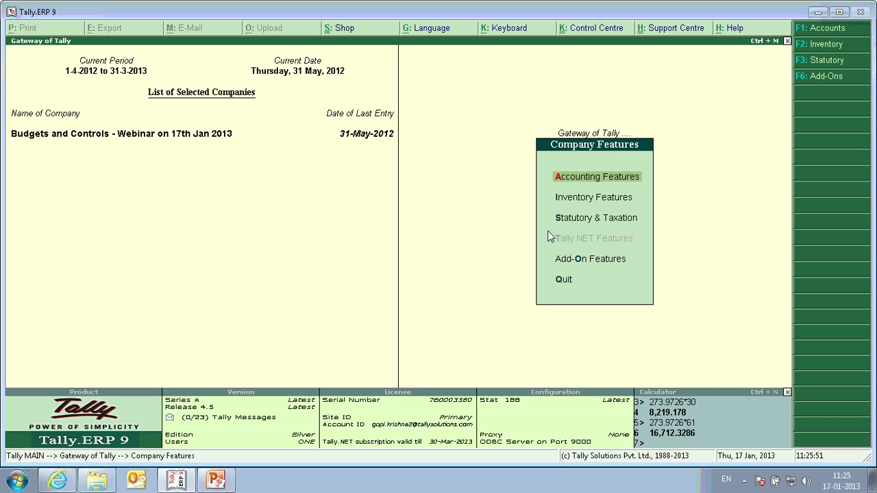
{"action": "key", "text": "Return"}
{"action": "key", "text": "Return"}
{"action": "key", "text": "Return"}
{"action": "key", "text": "Return"}
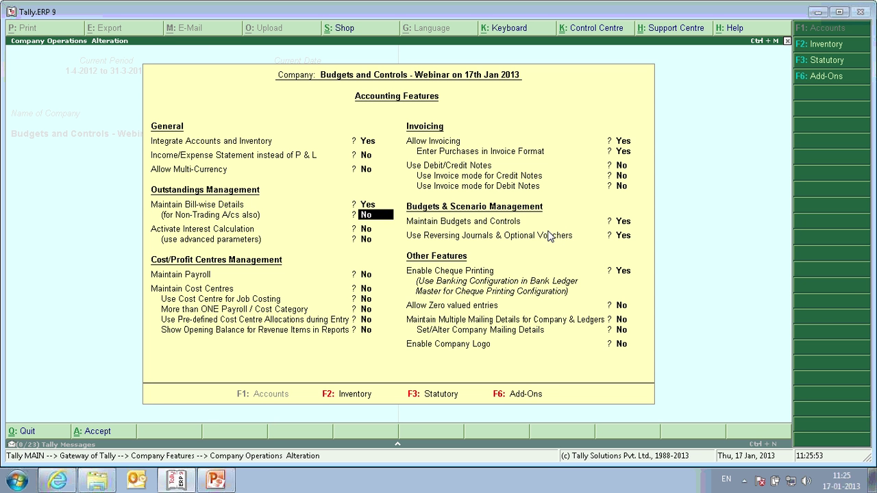
{"action": "key", "text": "Return"}
{"action": "key", "text": "Return"}
{"action": "key", "text": "Return"}
{"action": "key", "text": "y"}
{"action": "key", "text": "Return"}
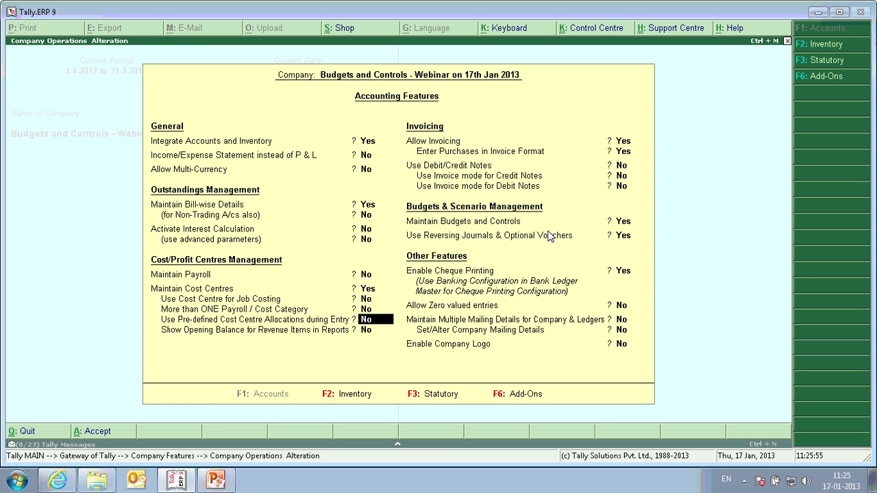
{"action": "key", "text": "Return"}
{"action": "key", "text": "Return"}
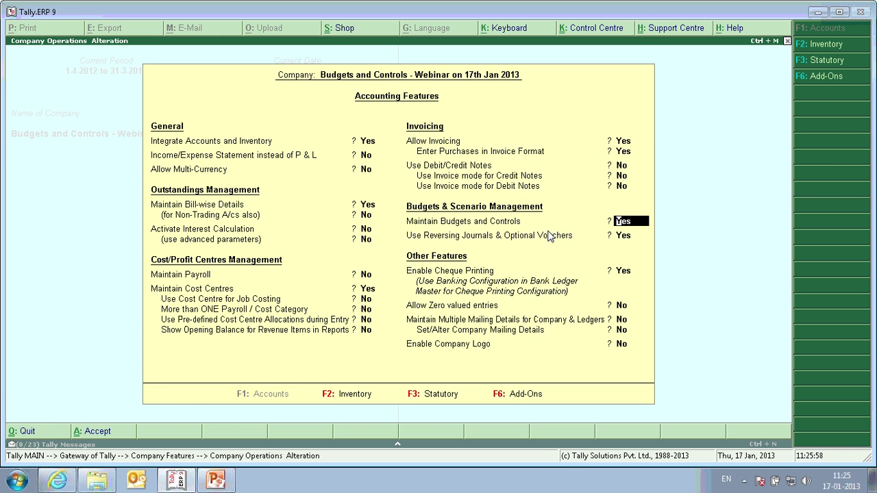
{"action": "key", "text": "ctrl+a"}
{"action": "key", "text": "Escape"}
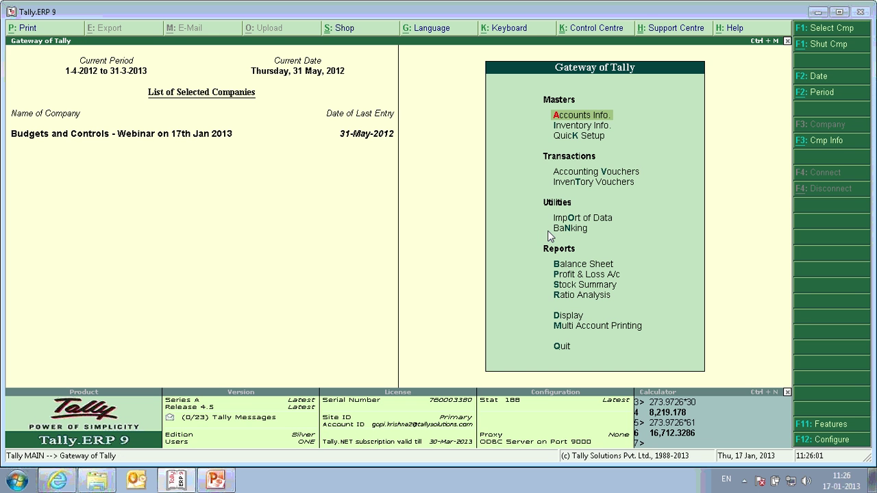
Create a single cost centre named Sales Department under Primary
{"action": "key", "text": "a"}
{"action": "key", "text": "c"}
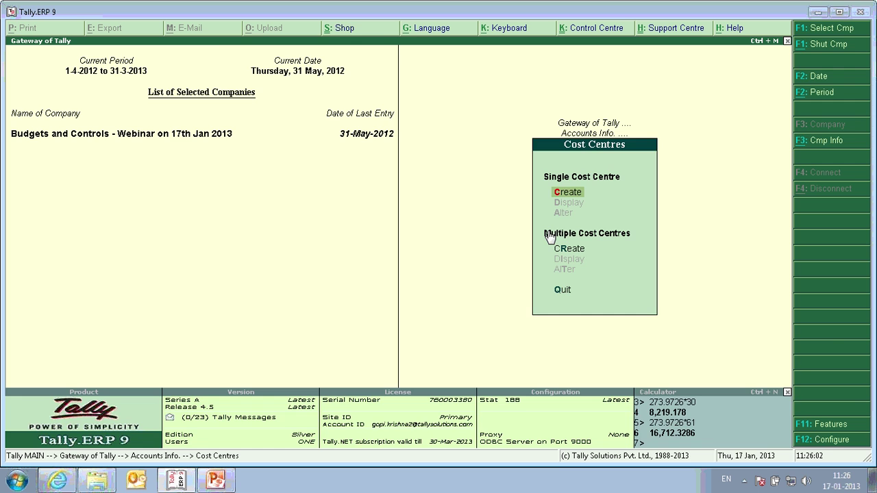
{"action": "type", "text": "cSa"}
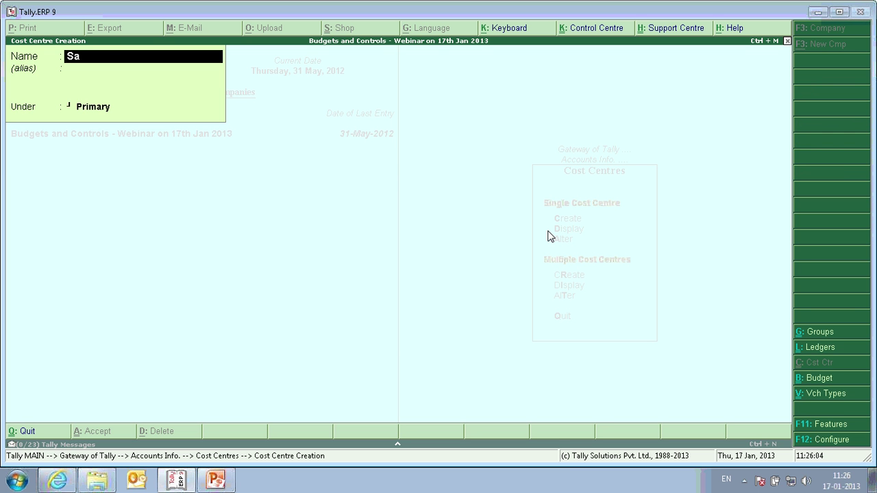
{"action": "type", "text": "les Department"}
{"action": "key", "text": "Return"}
{"action": "key", "text": "Return"}
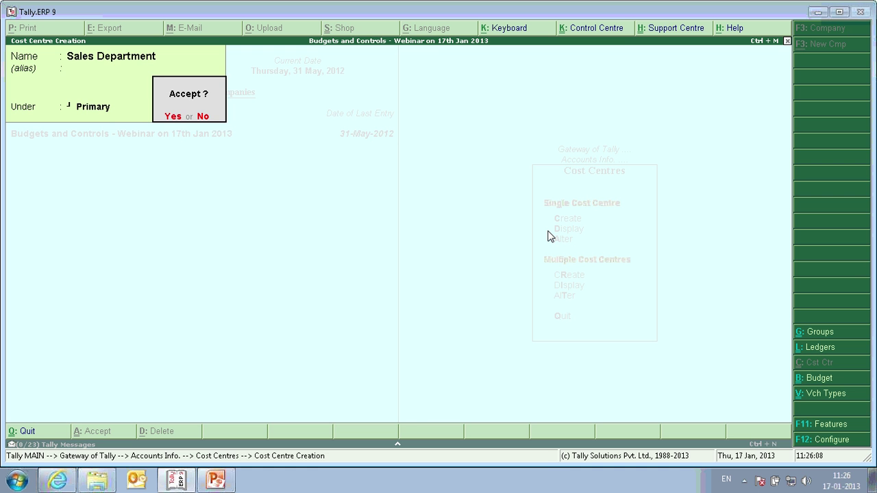
{"action": "key", "text": "Return"}
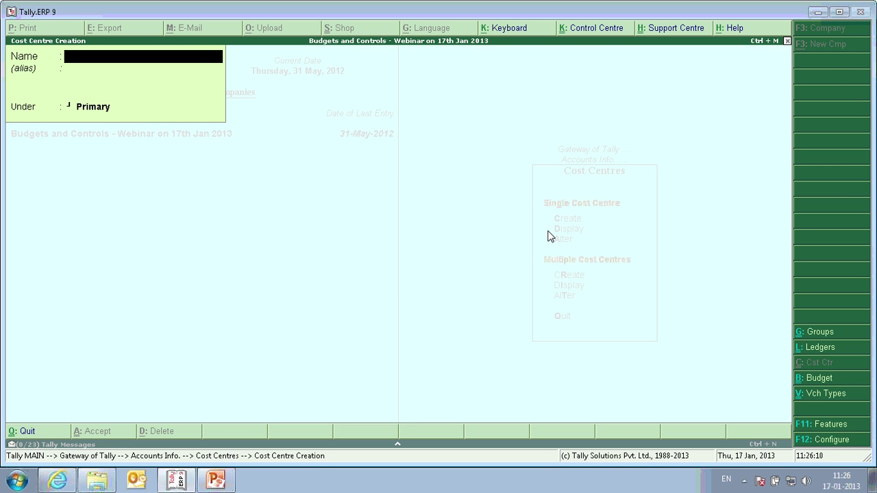
Leave cost centre creation and return to the Accounts Info options
{"action": "key", "text": "Escape"}
{"action": "key", "text": "y"}
{"action": "key", "text": "Escape"}
{"action": "key", "text": "Down"}
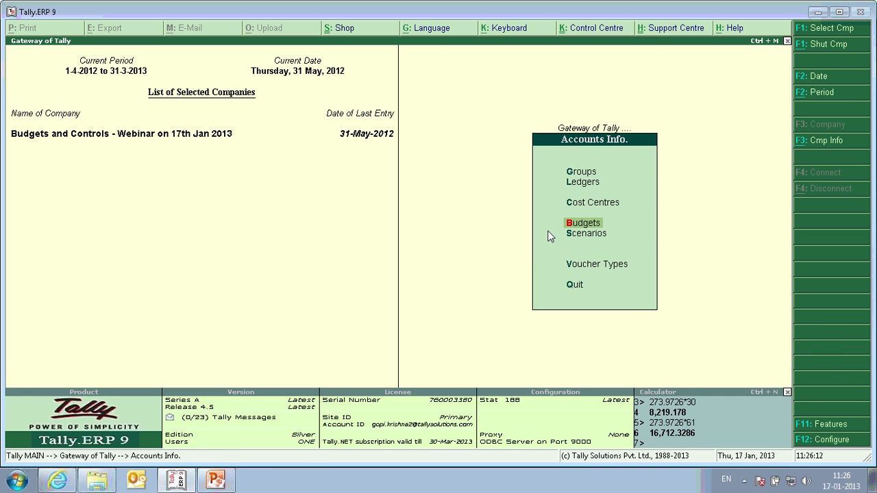
{"action": "key", "text": "Return"}
{"action": "key", "text": "Return"}
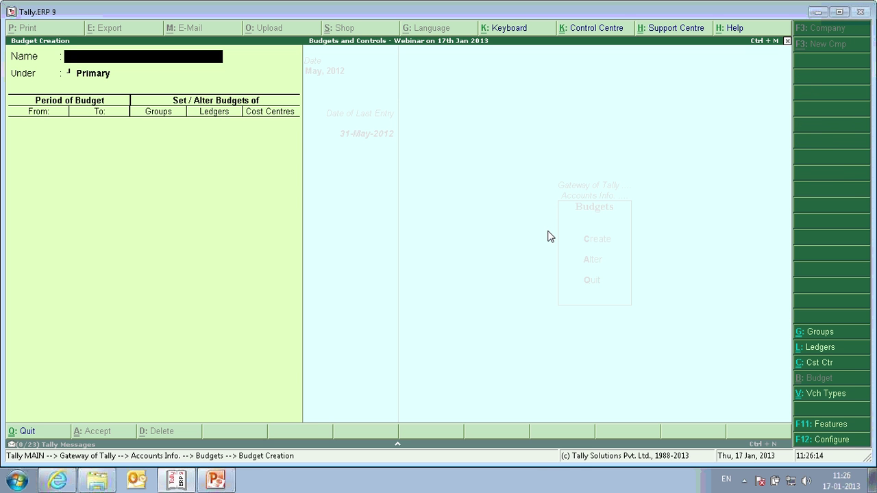
{"action": "type", "text": "Cost Centre Budge"}
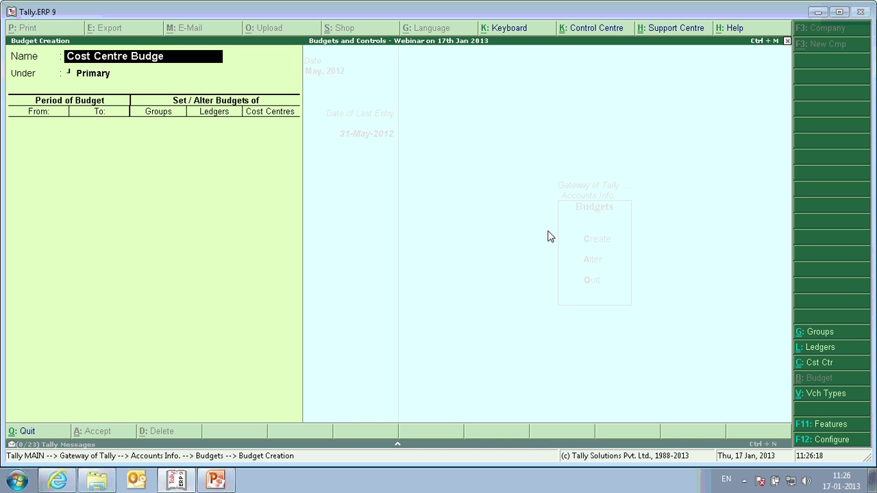
{"action": "type", "text": "t - Sales Dept"}
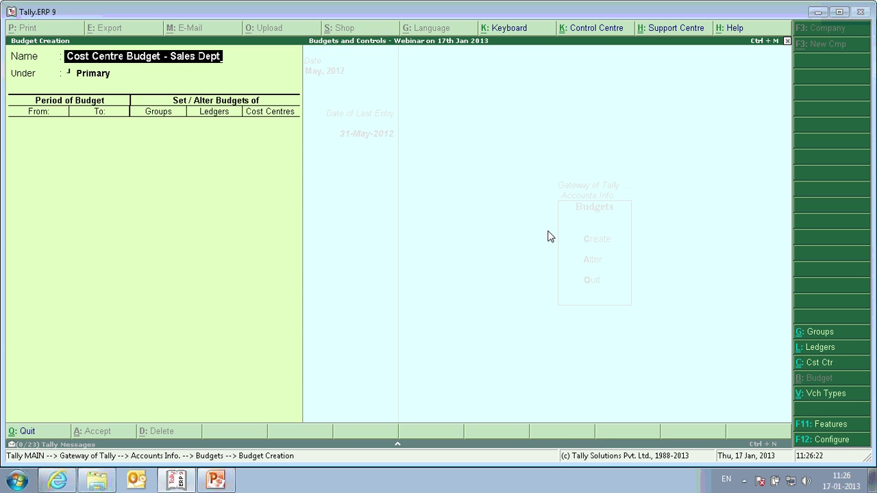
{"action": "key", "text": "Return"}
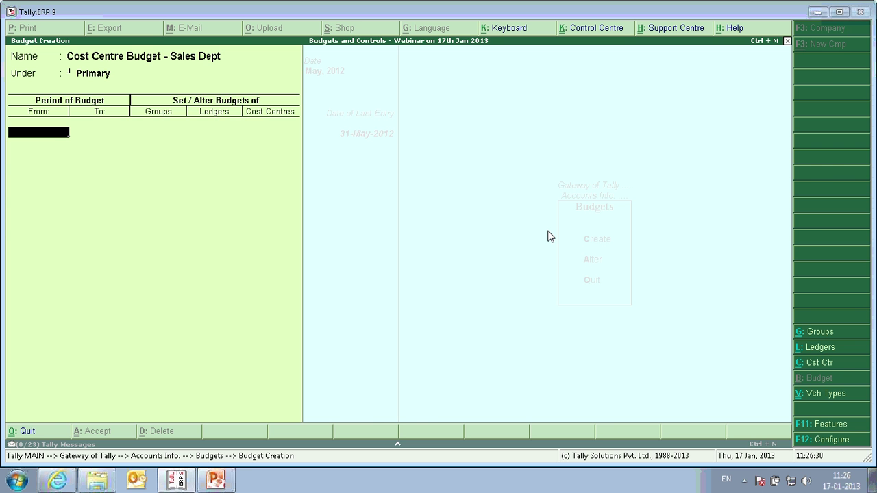
{"action": "key", "text": "Escape"}
{"action": "key", "text": "Return"}
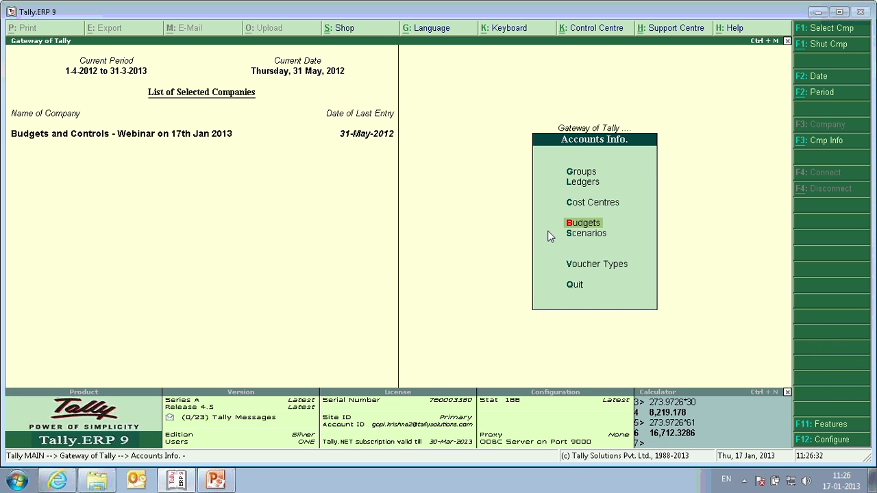
Open the Sales Department cost centre for alteration, check its name and parent, and leave without changes
{"action": "key", "text": "c"}
{"action": "key", "text": "a"}
{"action": "key", "text": "Return"}
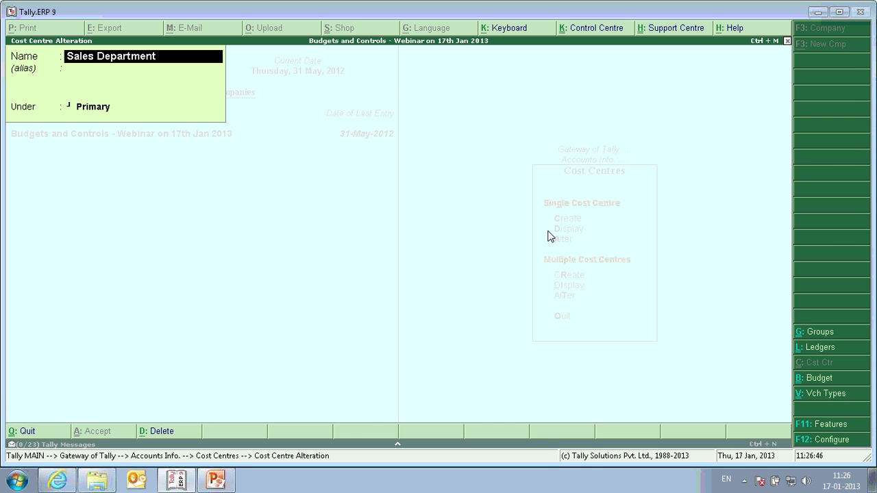
{"action": "key", "text": "Escape"}
{"action": "key", "text": "Return"}
{"action": "key", "text": "Escape"}
{"action": "key", "text": "Escape"}
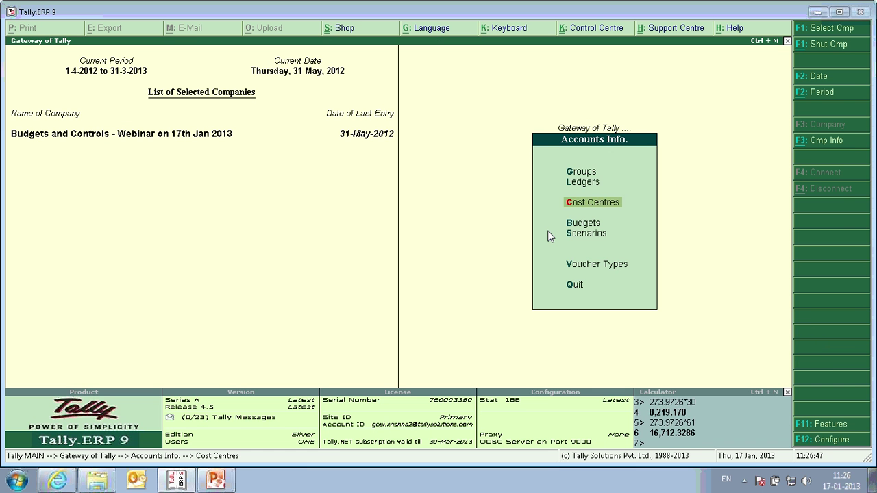
Start a new budget named Cost Centre Budget - Sales Dept under Primary
{"action": "key", "text": "Up"}
{"action": "key", "text": "Down"}
{"action": "key", "text": "Down"}
{"action": "key", "text": "Down"}
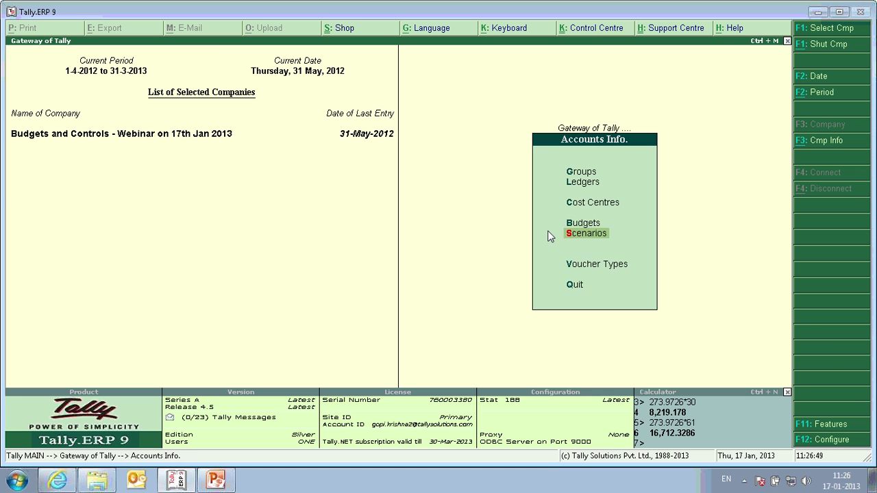
{"action": "key", "text": "b"}
{"action": "type", "text": "c"}
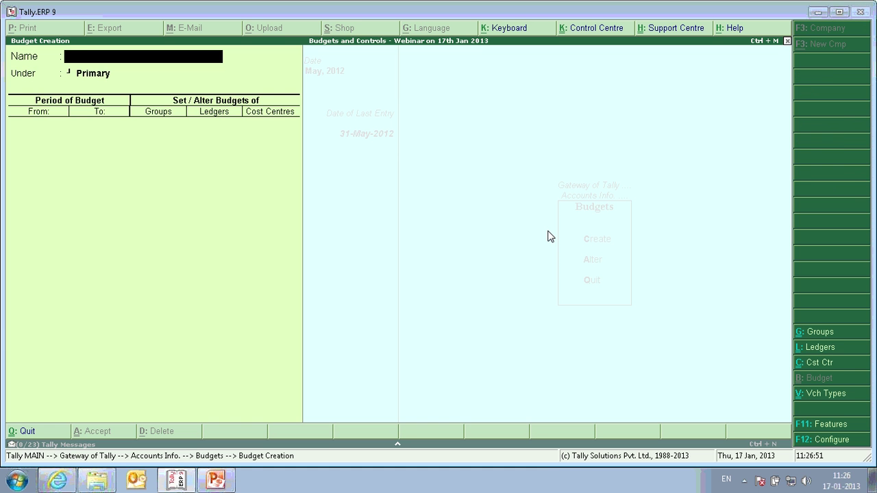
{"action": "type", "text": "Cost Centre Budget"}
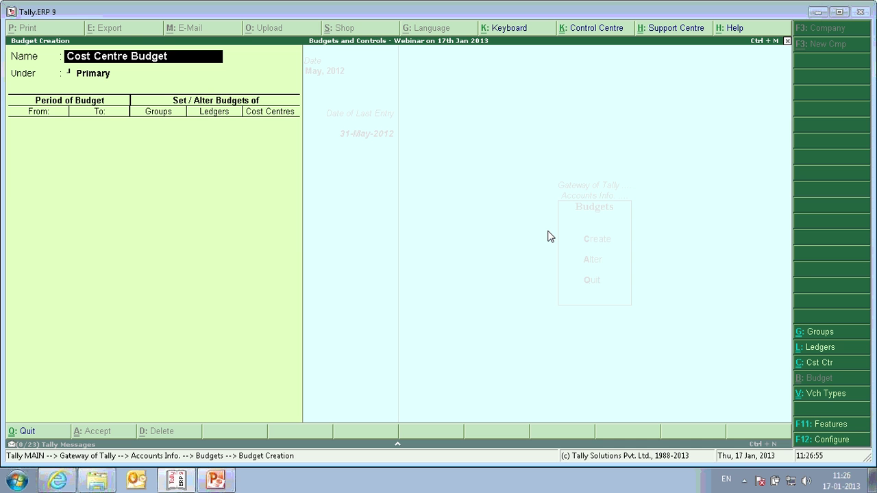
{"action": "type", "text": " - Sales Dept"}
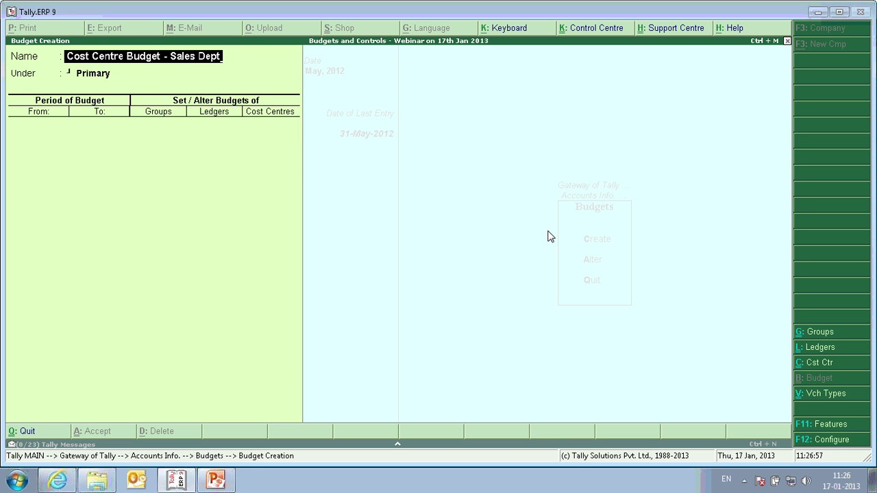
{"action": "key", "text": "Return"}
{"action": "key", "text": "Return"}
Set the budget period from 1-Apr-2012 to 31-Mar-2013 and enable budgets for Cost Centres only
{"action": "type", "text": "1-4"}
{"action": "key", "text": "Return"}
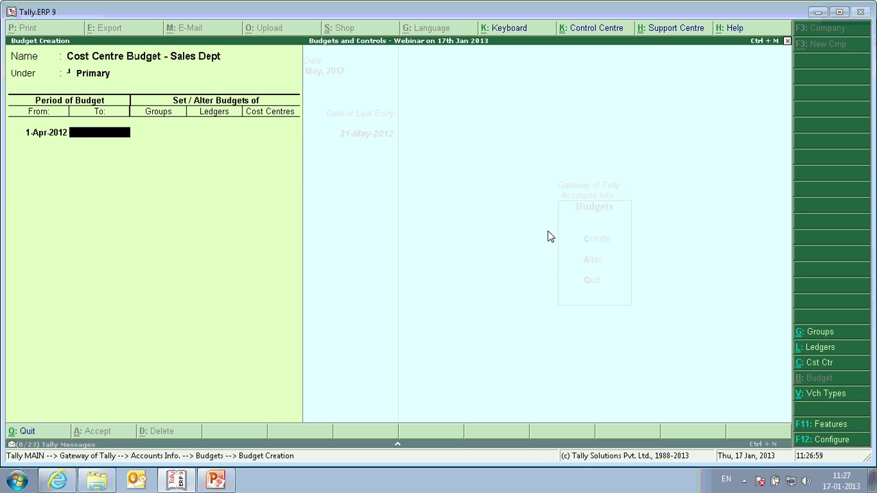
{"action": "type", "text": "mar"}
{"action": "key", "text": "Return"}
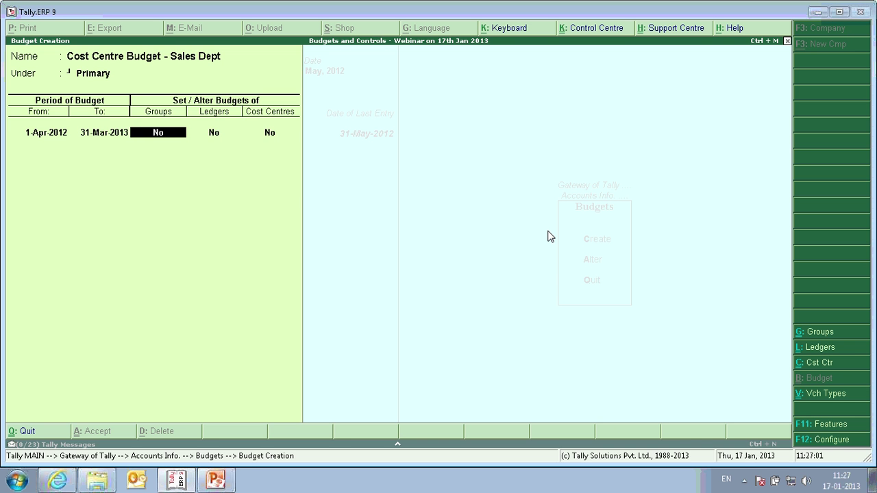
{"action": "key", "text": "Return"}
{"action": "key", "text": "Return"}
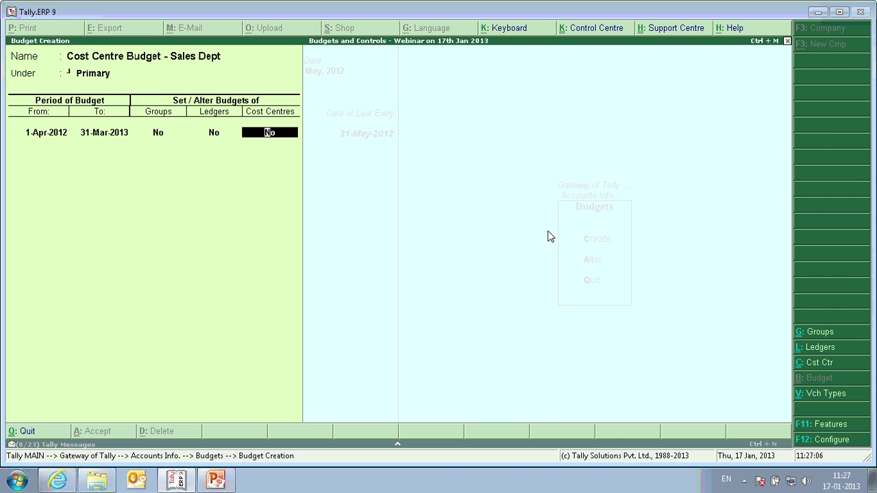
{"action": "key", "text": "y"}
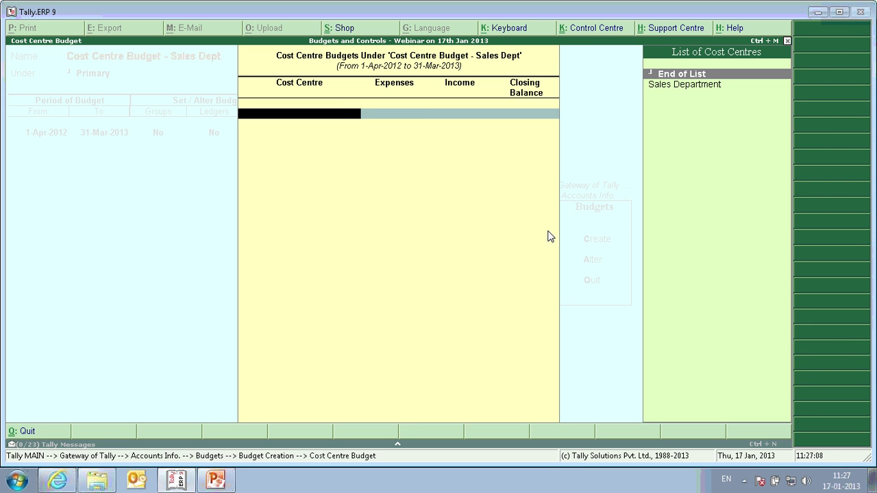
Budget the Sales Department cost centre with 25,000 for Expenses, no Income and a Closing Balance of 25,000
{"action": "key", "text": "Down"}
{"action": "key", "text": "Return"}
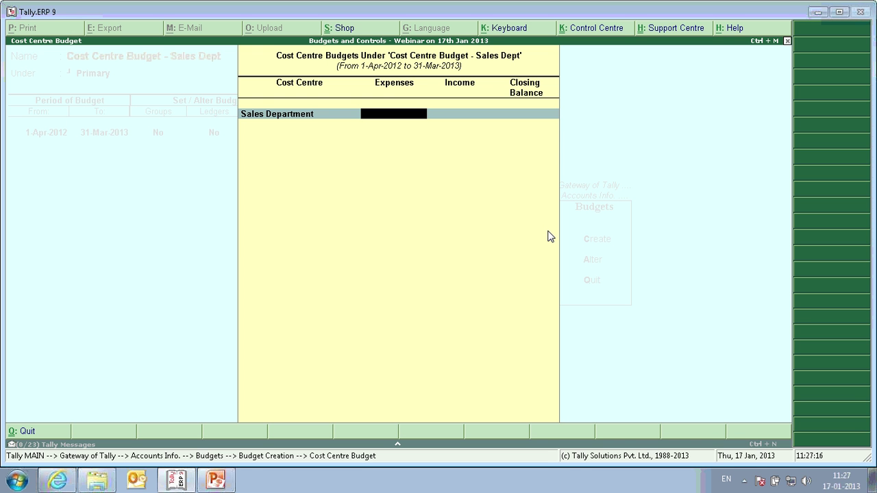
{"action": "type", "text": "25000"}
{"action": "key", "text": "Return"}
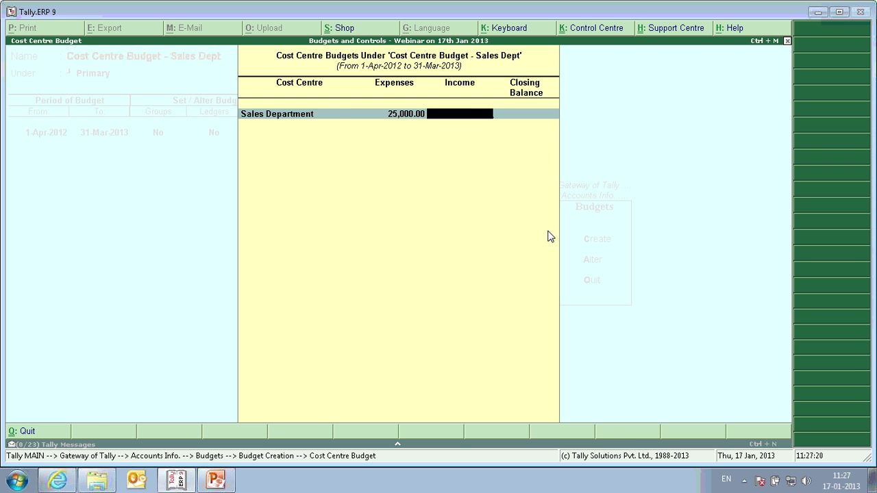
{"action": "key", "text": "Return"}
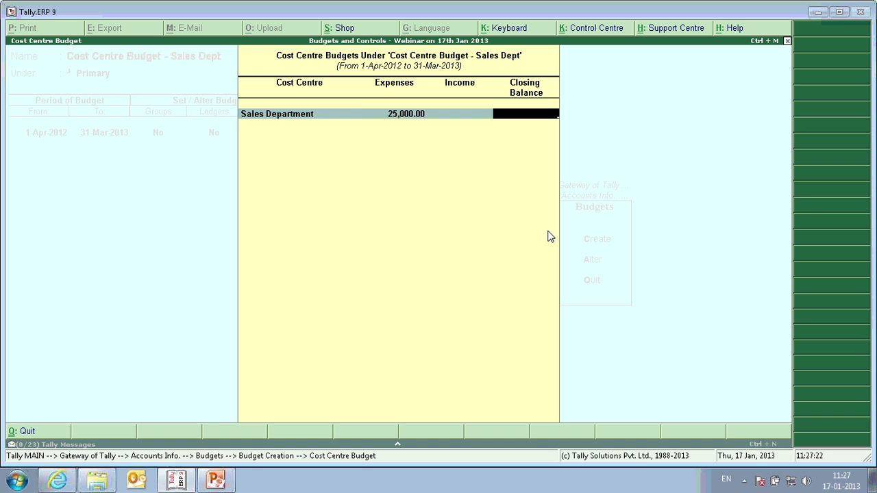
{"action": "key", "text": "Return"}
{"action": "key", "text": "BackSpace"}
{"action": "type", "text": "25,000"}
{"action": "key", "text": "Return"}
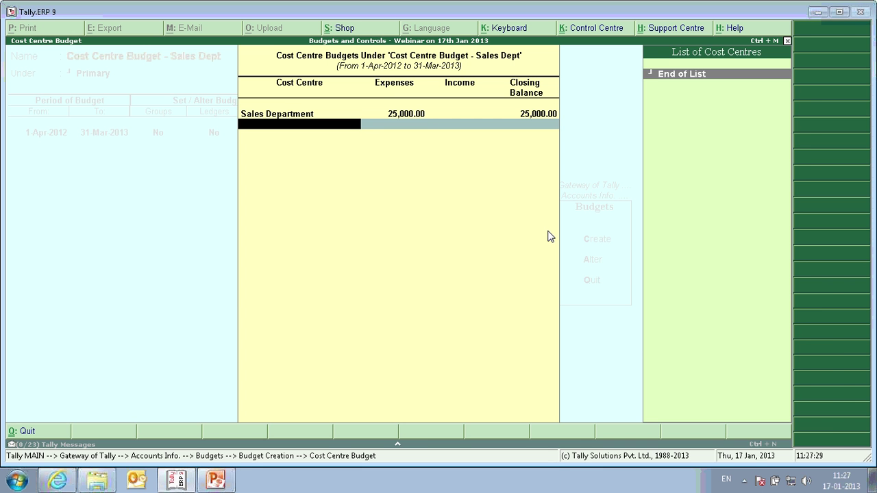
{"action": "key", "text": "Return"}
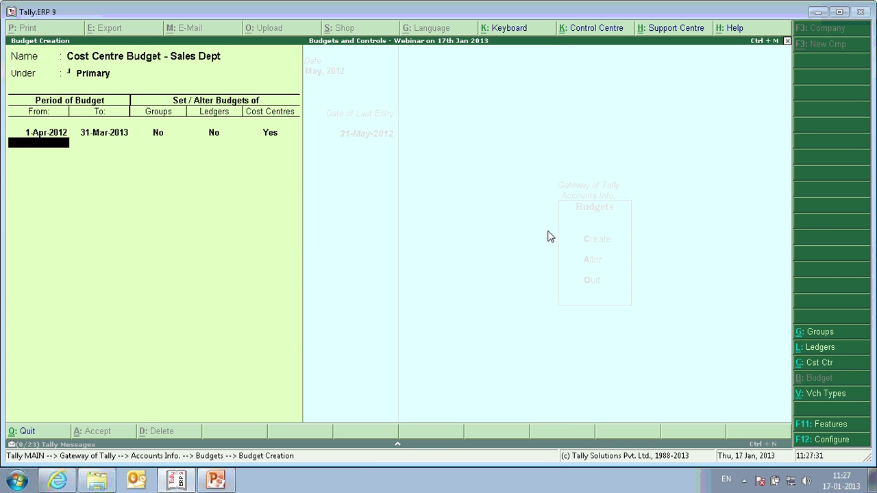
Reopen the cost centre budget and review the Expenses, Income and Closing Balance entries of Sales Department
{"action": "key", "text": "Up"}
{"action": "key", "text": "Return"}
{"action": "key", "text": "Return"}
{"action": "key", "text": "Return"}
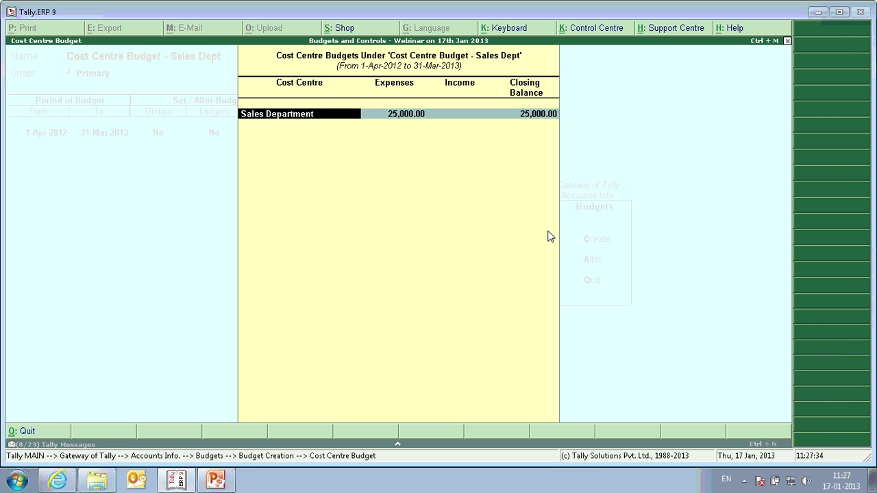
{"action": "key", "text": "Return"}
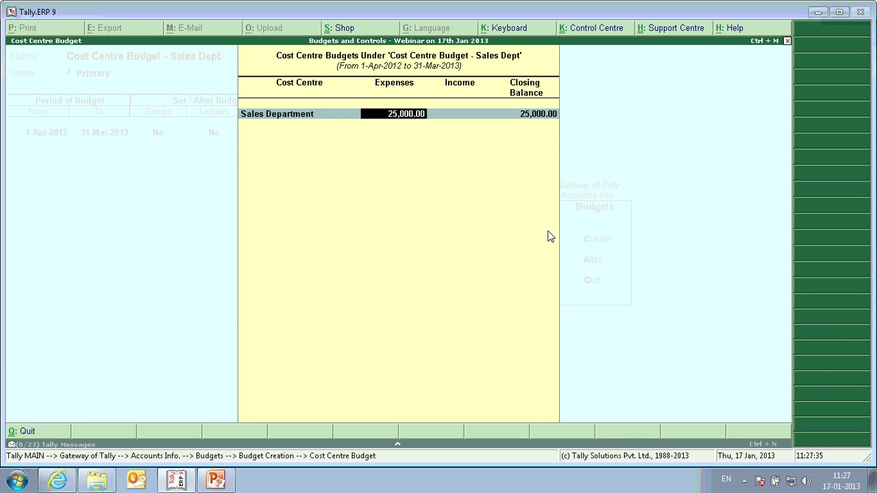
{"action": "key", "text": "Return"}
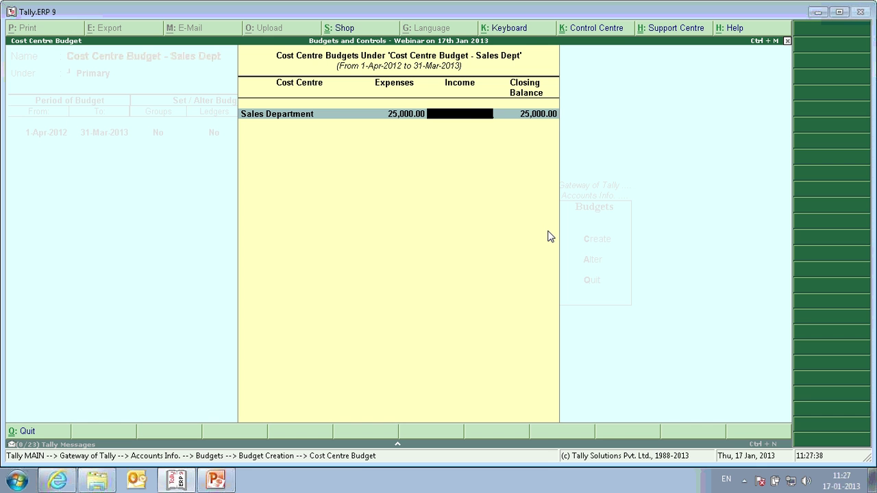
{"action": "key", "text": "Return"}
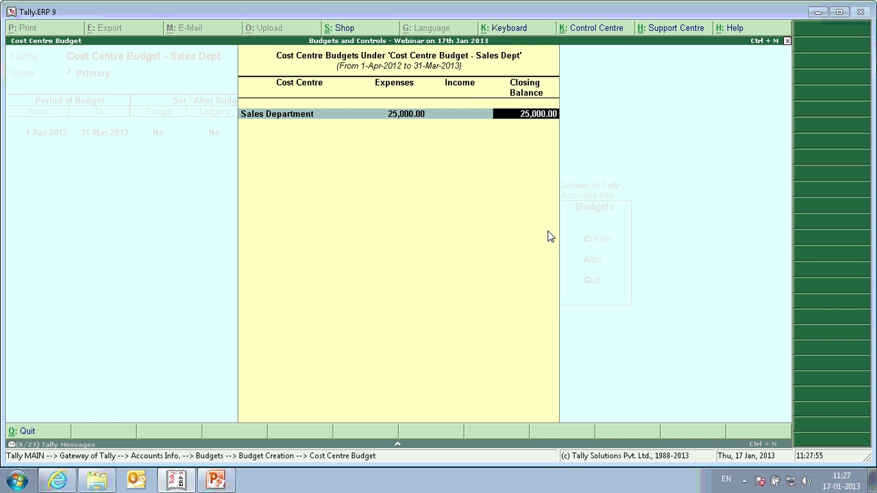
Re-enter the Sales Department budget amount as 25,000 and complete the cost centre budget lines
{"action": "key", "text": "BackSpace"}
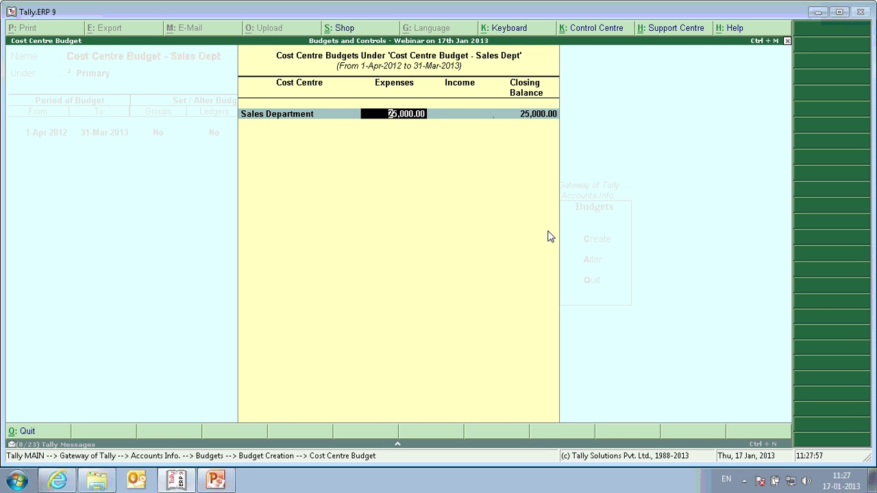
{"action": "key", "text": "BackSpace"}
{"action": "key", "text": "Return"}
{"action": "key", "text": "BackSpace"}
{"action": "type", "text": "25000"}
{"action": "key", "text": "Return"}
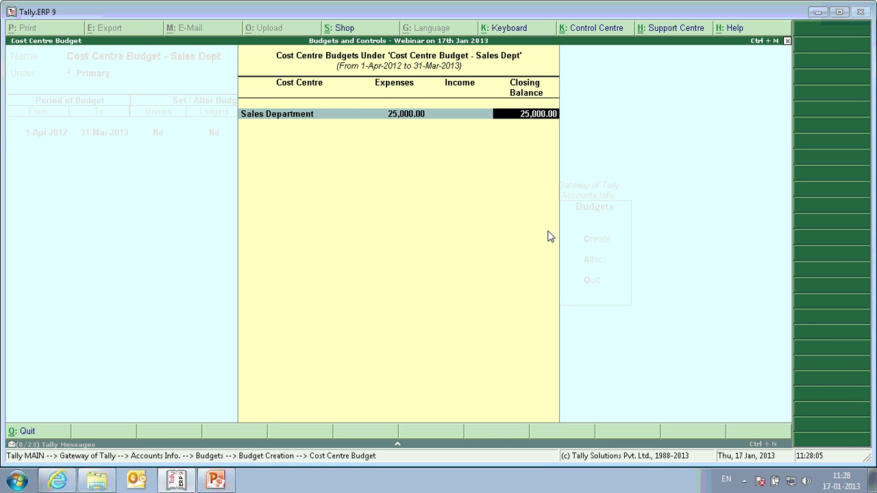
{"action": "key", "text": "Return"}
{"action": "key", "text": "Return"}
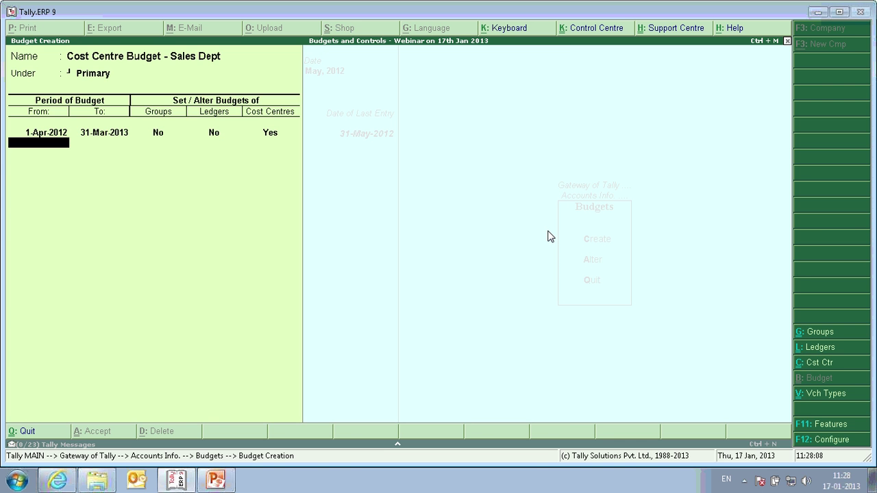
Save the Sales Dept cost centre budget and return to Gateway of Tally
{"action": "key", "text": "Return"}
{"action": "key", "text": "Return"}
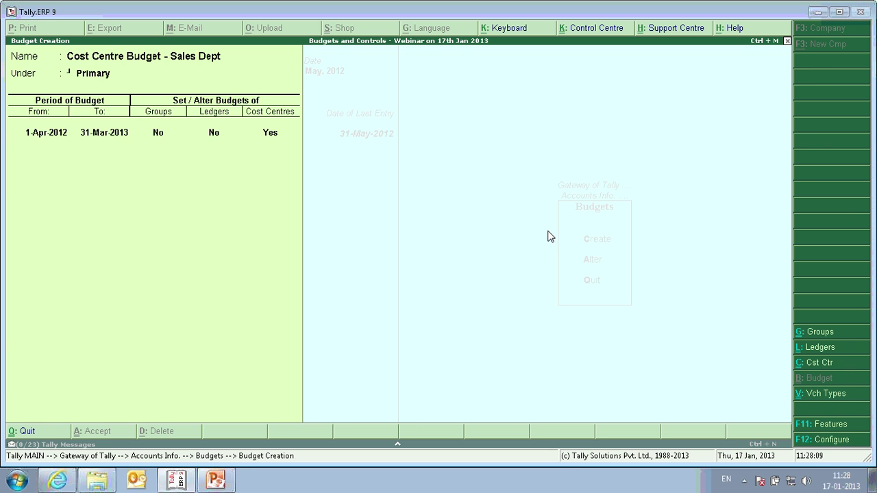
{"action": "key", "text": "Escape"}
{"action": "key", "text": "Return"}
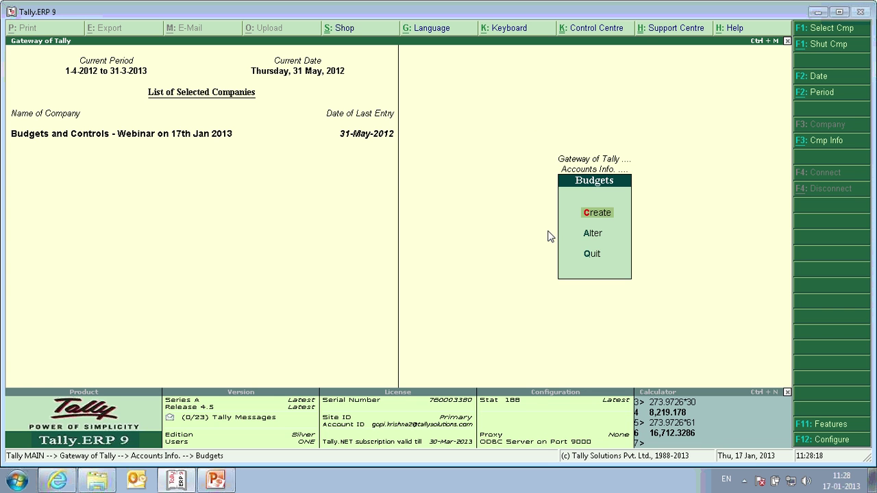
{"action": "key", "text": "Escape"}
{"action": "key", "text": "Escape"}
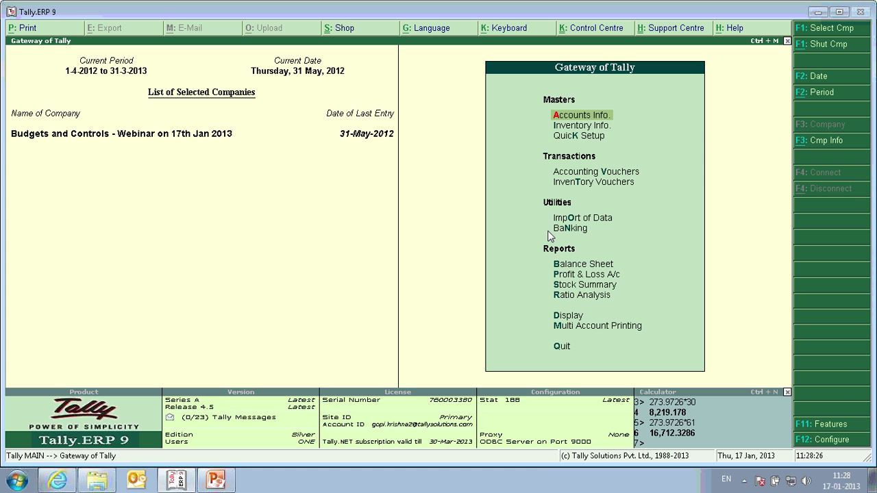
Fill in a new ledger named Commission under Indirect Expenses, with inventory values not affected and cost centres applicable
{"action": "key", "text": "Return"}
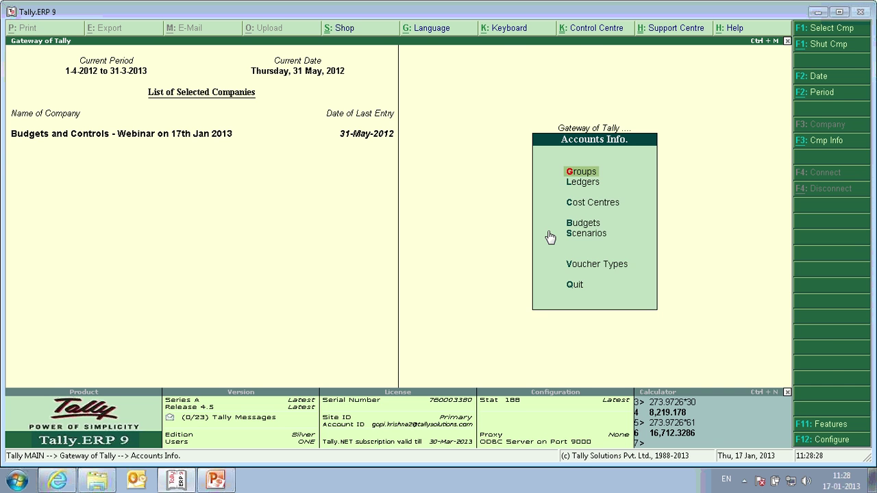
{"action": "key", "text": "l"}
{"action": "key", "text": "Return"}
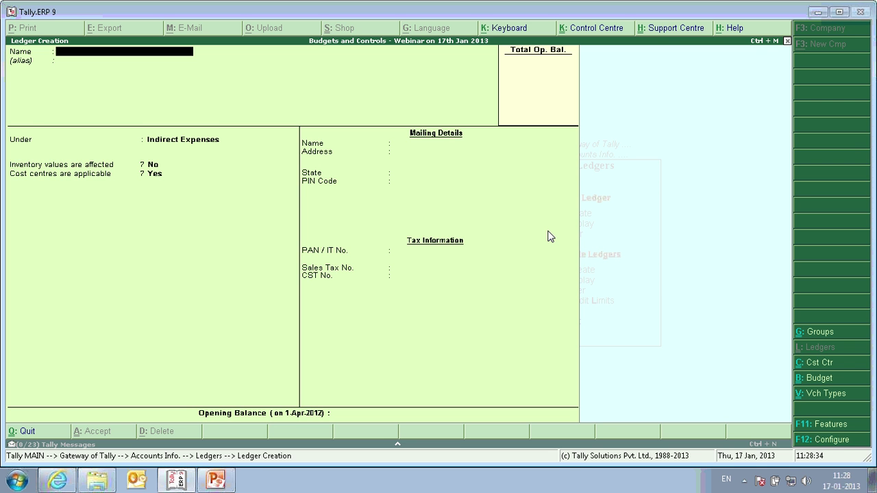
{"action": "type", "text": "Commission"}
{"action": "key", "text": "Return"}
{"action": "key", "text": "Return"}
{"action": "key", "text": "Return"}
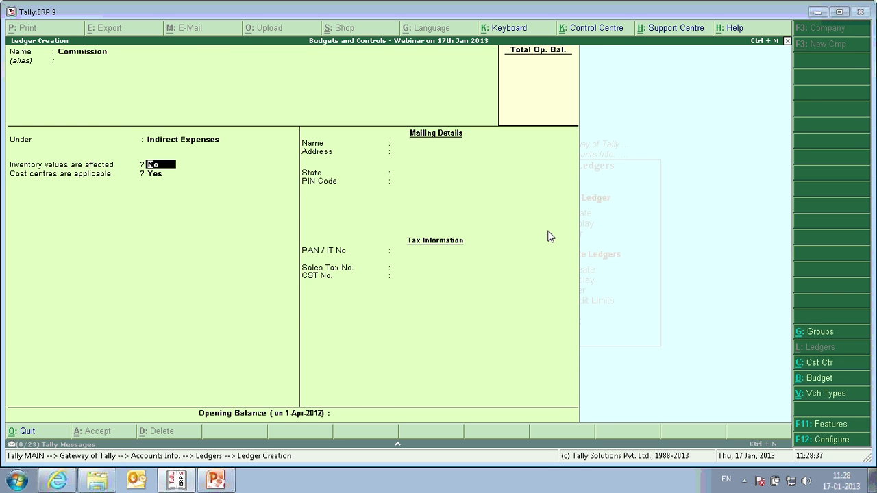
{"action": "key", "text": "Return"}
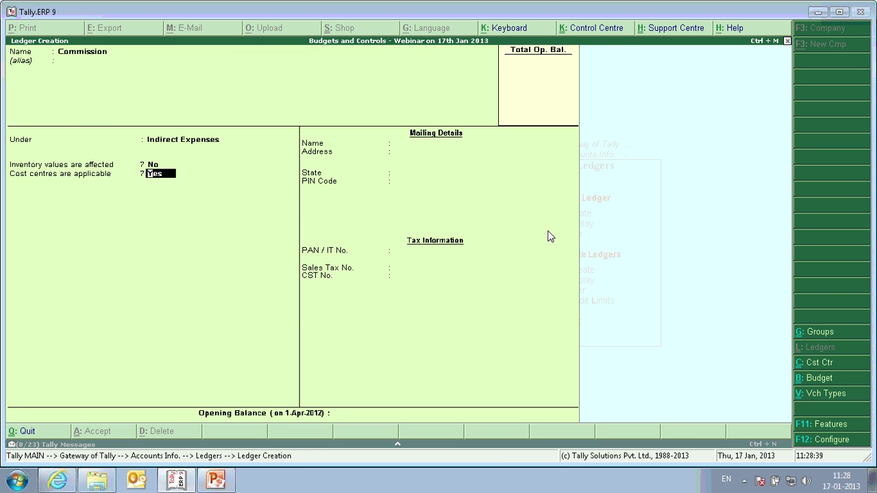
{"action": "key", "text": "Return"}
{"action": "key", "text": "Return"}
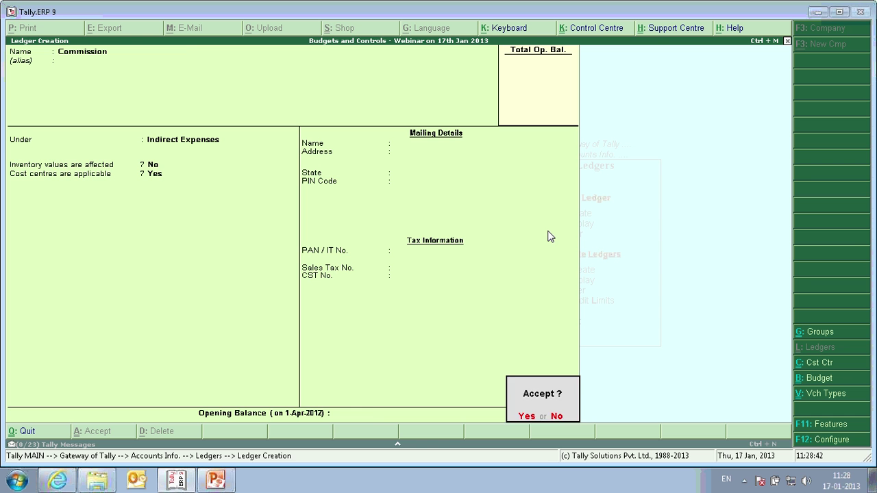
{"action": "key", "text": "n"}
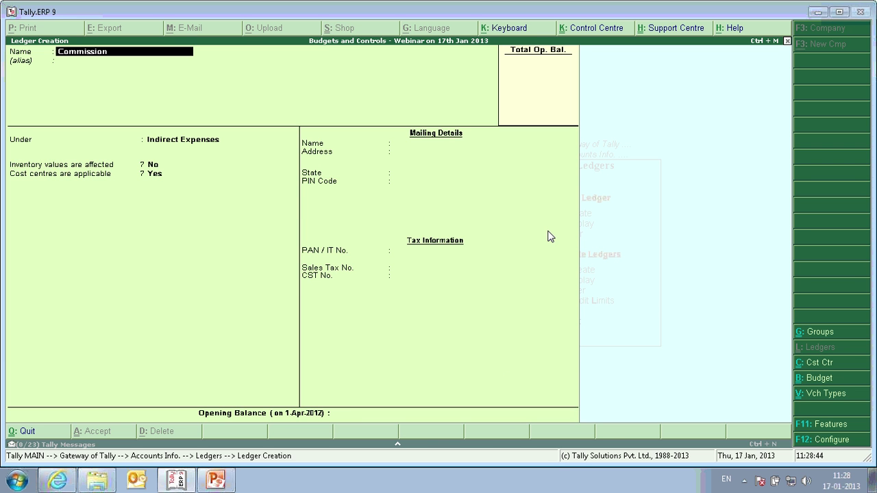
Rename the new ledger to Sales Incentive, keep its Indirect Expenses group and cost centre setting, and save it
{"action": "type", "text": "Sales incens"}
{"action": "key", "text": "BackSpace"}
{"action": "type", "text": "tive"}
{"action": "key", "text": "Return"}
{"action": "key", "text": "Return"}
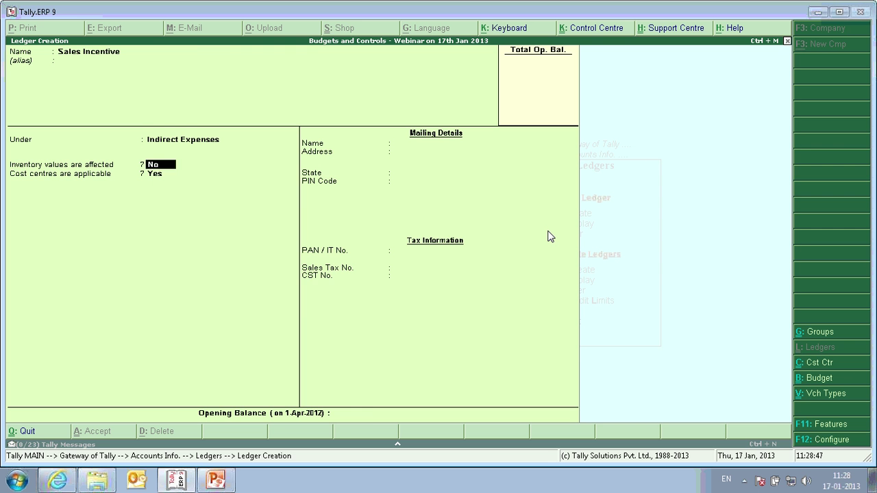
{"action": "key", "text": "Return"}
{"action": "key", "text": "Return"}
{"action": "key", "text": "Return"}
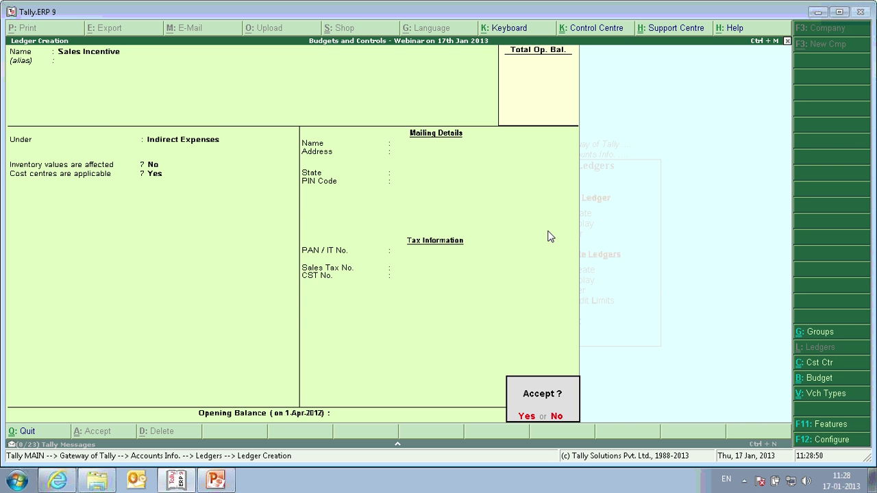
{"action": "key", "text": "Escape"}
{"action": "key", "text": "Escape"}
{"action": "key", "text": "y"}
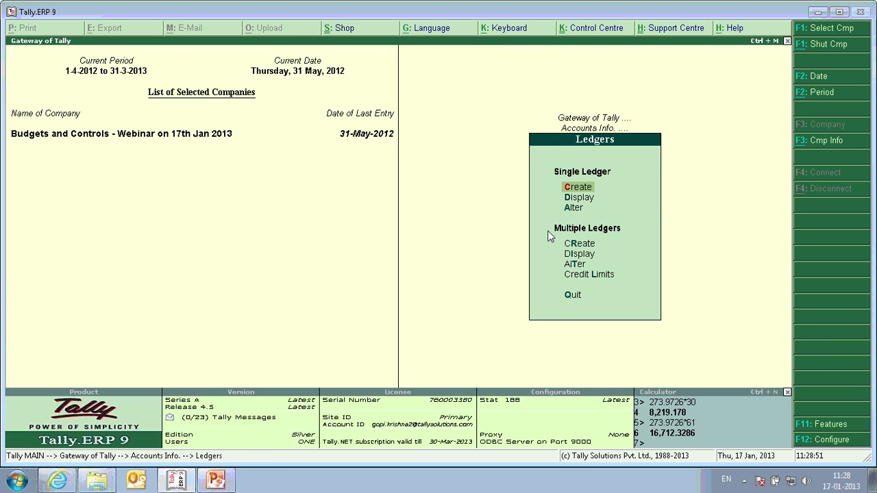
Start a payment voucher from the Cash account with Sales Incentive as the expense ledger
{"action": "key", "text": "Escape"}
{"action": "key", "text": "Escape"}
{"action": "key", "text": "v"}
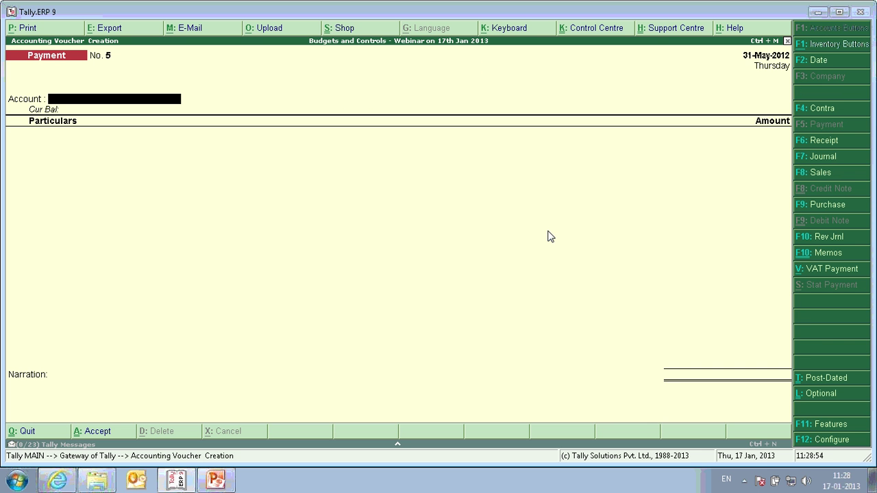
{"action": "key", "text": "Return"}
{"action": "type", "text": "S"}
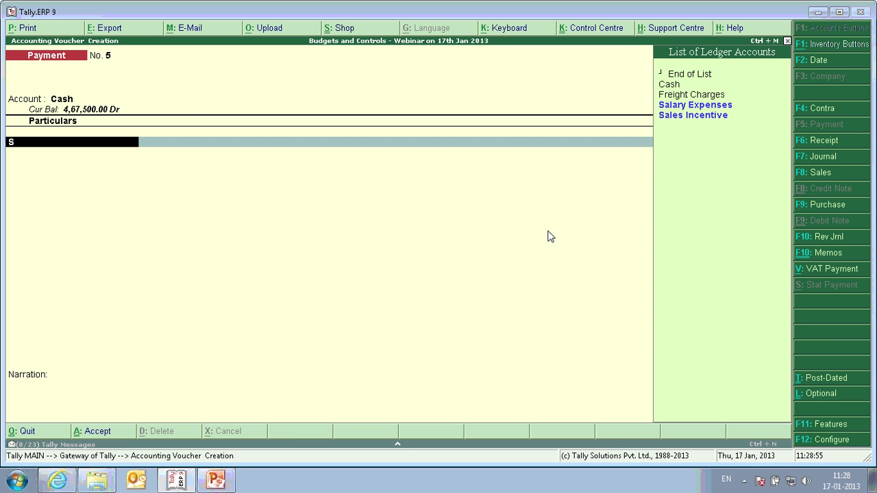
{"action": "type", "text": "al"}
{"action": "key", "text": "Down"}
{"action": "key", "text": "Return"}
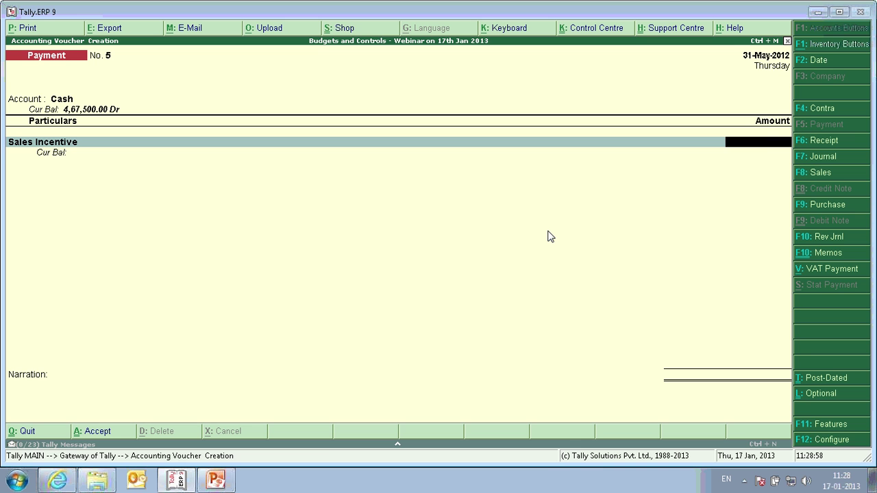
Enter 2,000 for Sales Incentive and allocate the full amount to the Sales Department cost centre
{"action": "type", "text": "2000"}
{"action": "key", "text": "Return"}
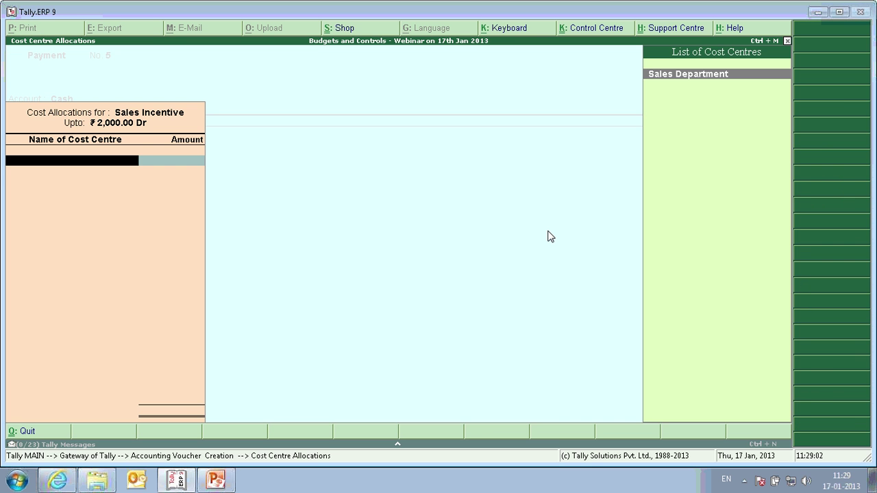
{"action": "key", "text": "Return"}
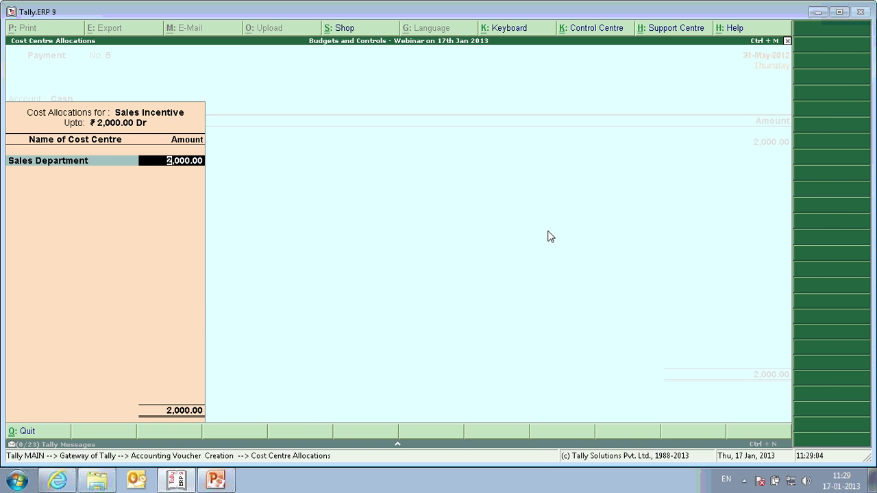
{"action": "key", "text": "Return"}
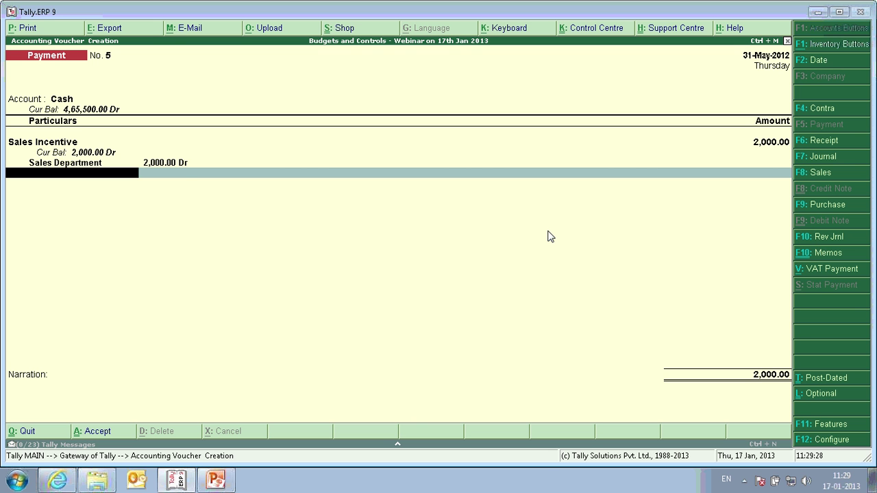
Open the Sales Incentive ledger master from within the payment voucher and review its group and cost centre setting
{"action": "key", "text": "shift+Tab"}
{"action": "key", "text": "shift+Tab"}
{"action": "key", "text": "shift+Tab"}
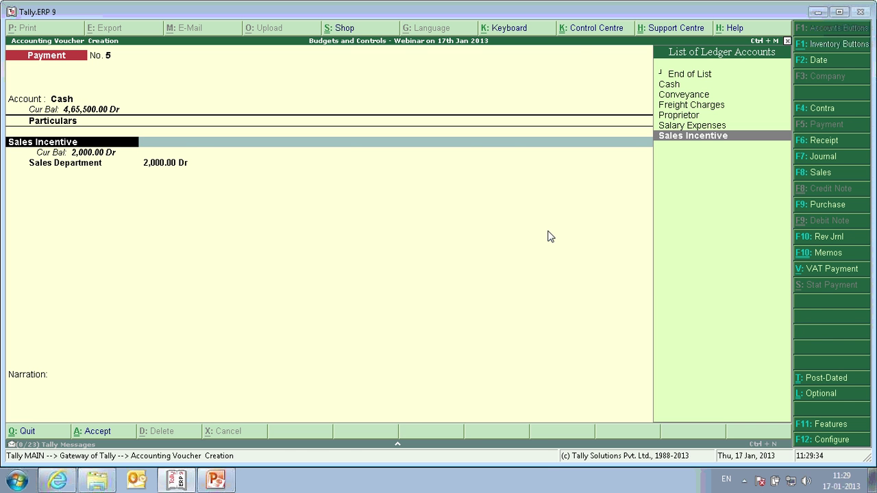
{"action": "key", "text": "ctrl+Return"}
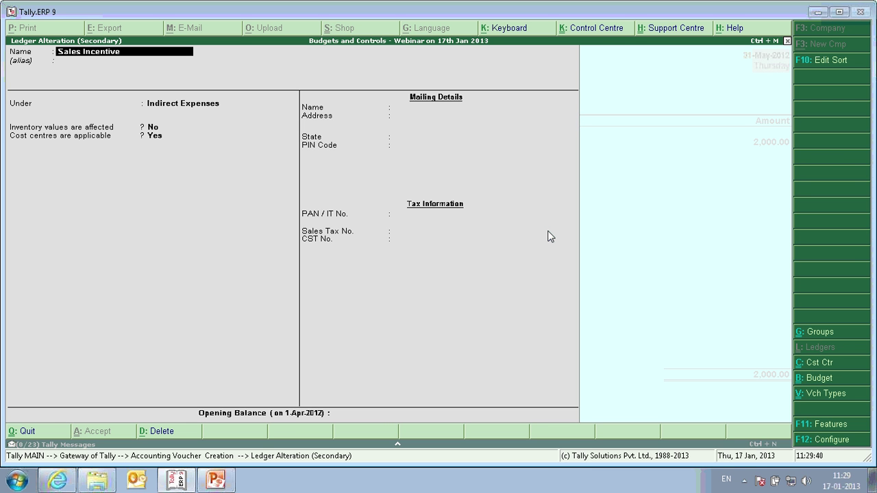
{"action": "key", "text": "Return"}
{"action": "key", "text": "Return"}
{"action": "key", "text": "Return"}
{"action": "key", "text": "Return"}
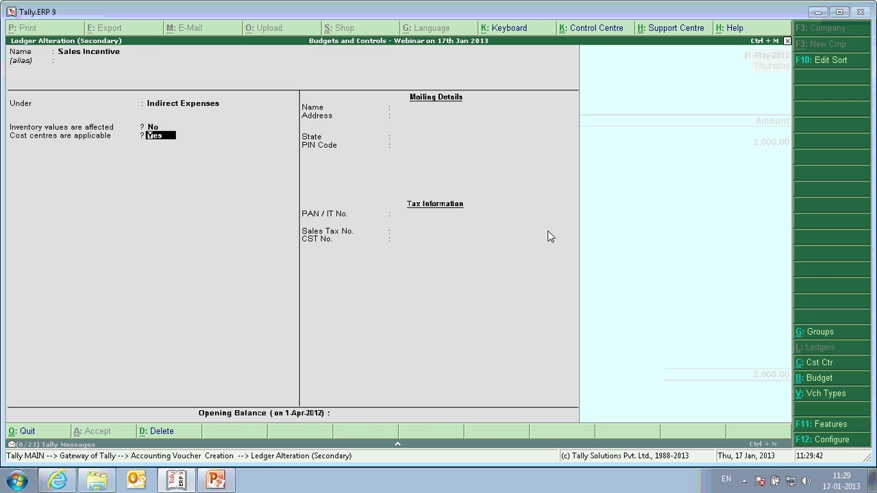
{"action": "key", "text": "Return"}
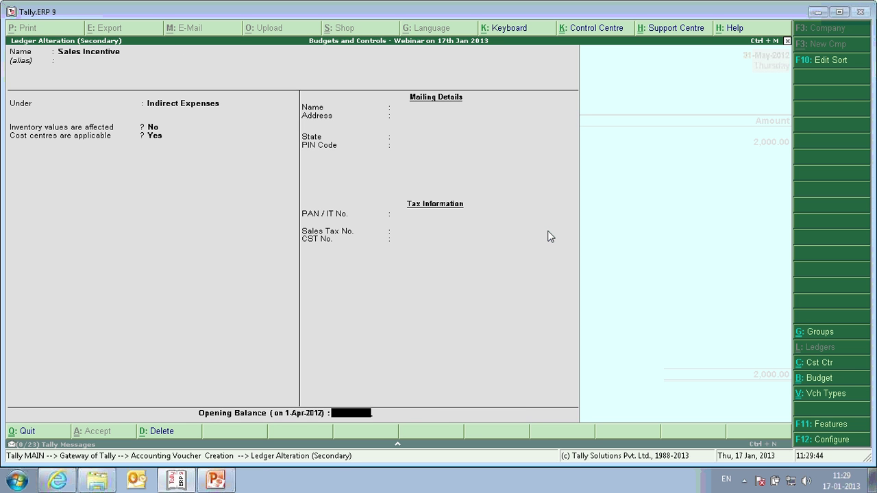
{"action": "key", "text": "Return"}
{"action": "key", "text": "Return"}
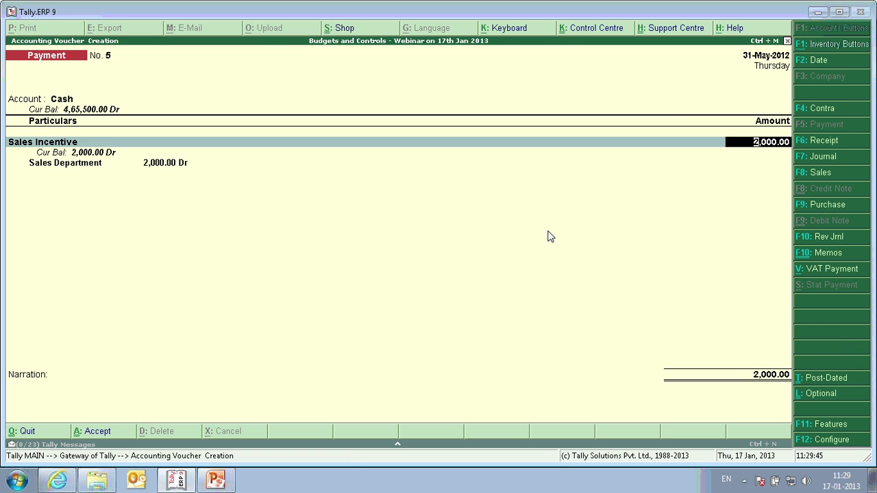
Keep the voucher's amount and cost centre allocation, leave the narration empty, and save the payment
{"action": "key", "text": "Return"}
{"action": "key", "text": "Return"}
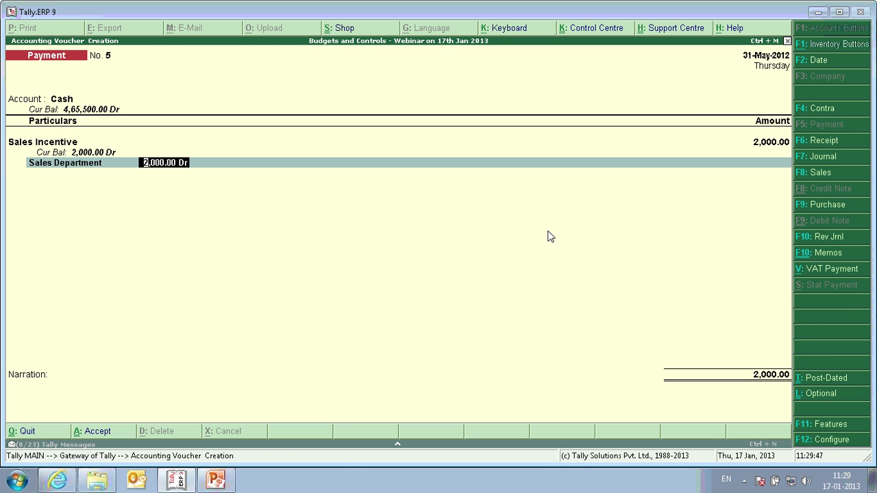
{"action": "key", "text": "Return"}
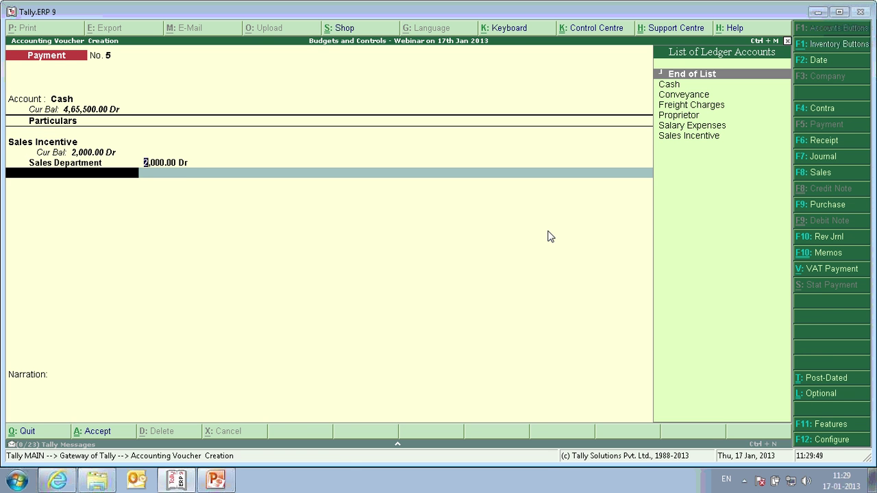
{"action": "key", "text": "BackSpace"}
{"action": "key", "text": "Return"}
{"action": "key", "text": "Return"}
{"action": "key", "text": "Return"}
{"action": "key", "text": "Return"}
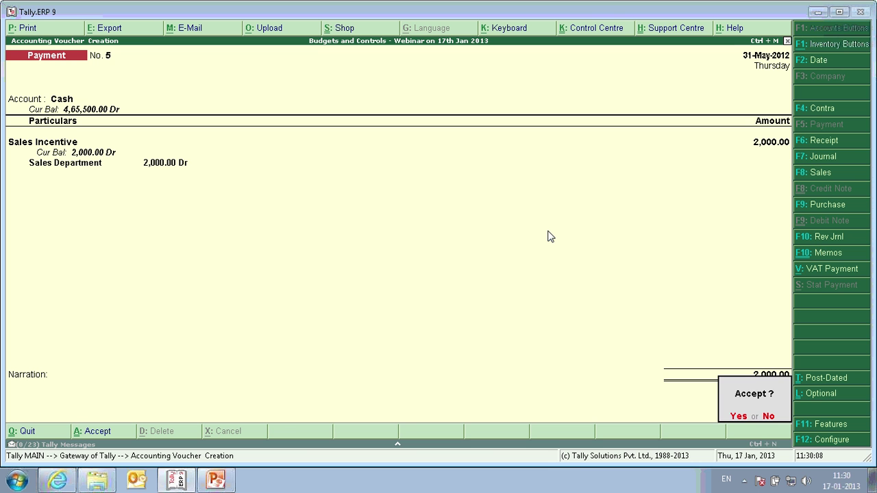
{"action": "key", "text": "Return"}
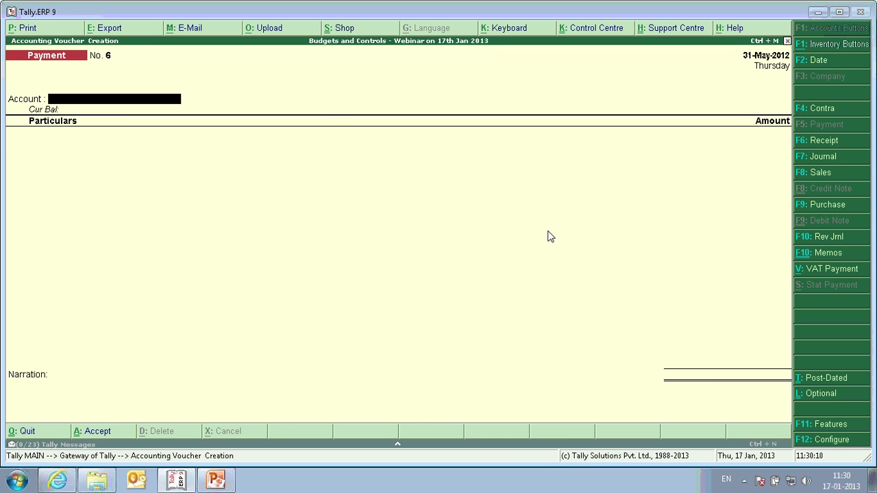
Display the Cost Centre Break-up report for Sales Department
{"action": "key", "text": "Escape"}
{"action": "key", "text": "d"}
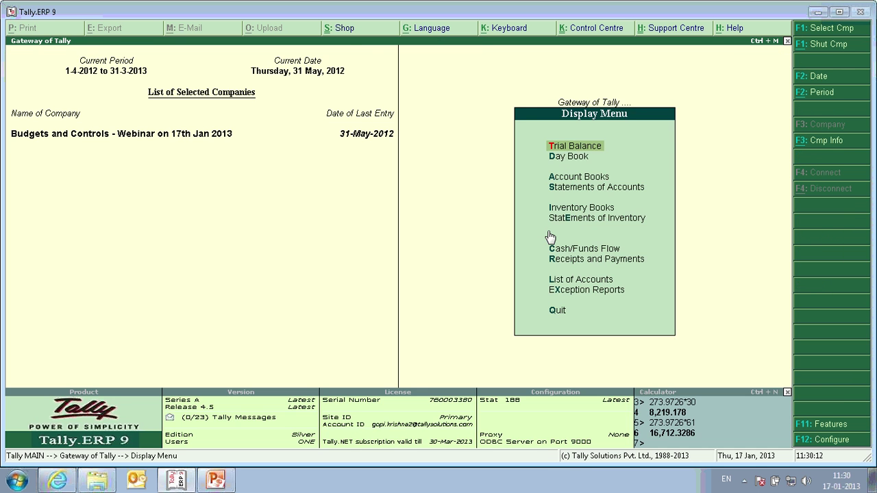
{"action": "key", "text": "s"}
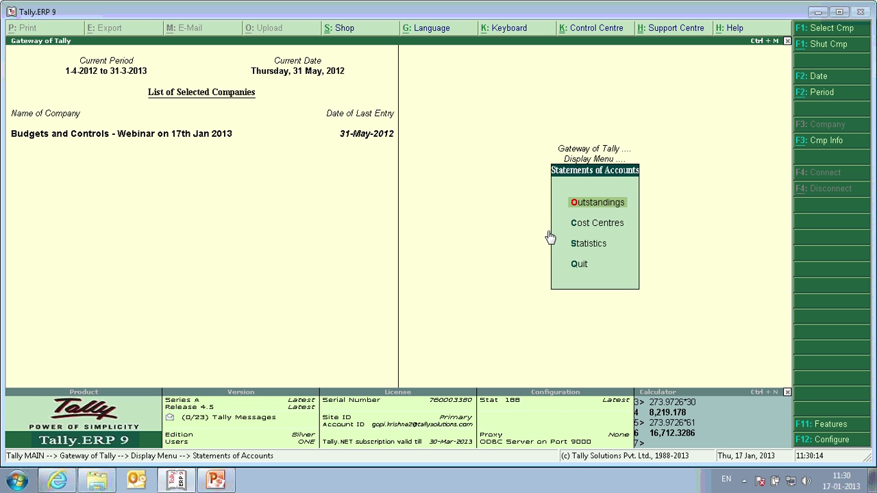
{"action": "key", "text": "c"}
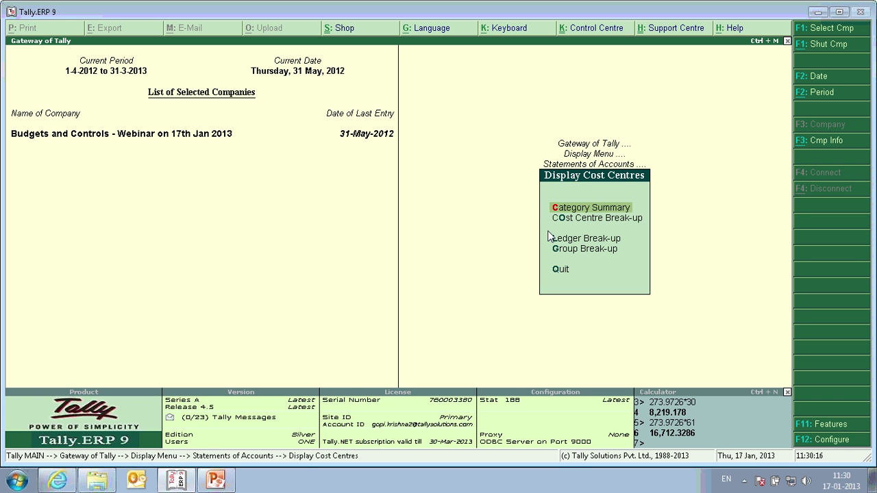
{"action": "key", "text": "Down"}
{"action": "key", "text": "Return"}
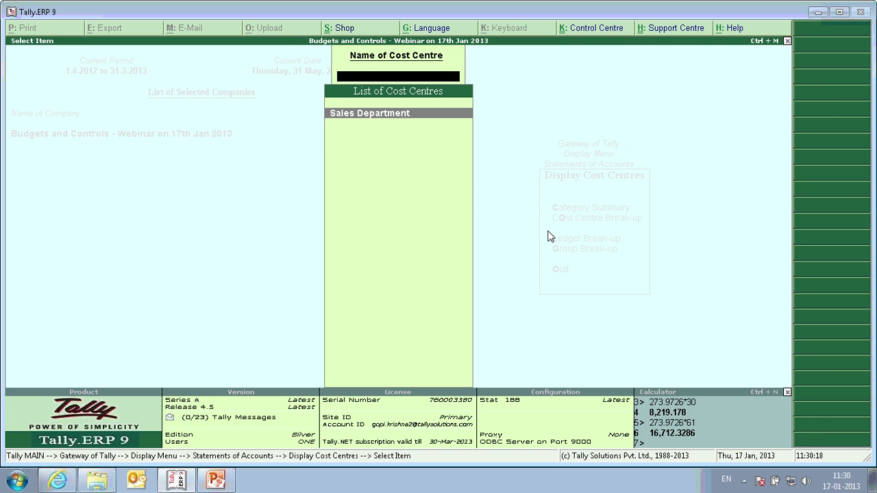
{"action": "key", "text": "Return"}
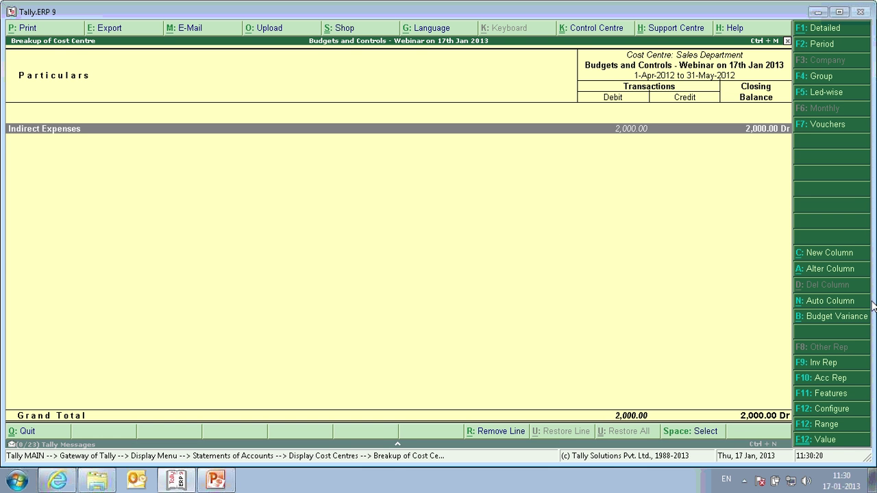
Compare the Sales Department break-up with Cost Centre Budget - Sales Dept, examine the budget, actuals and variance columns, and close the report
{"action": "left_click", "coordinate": [836, 316]}
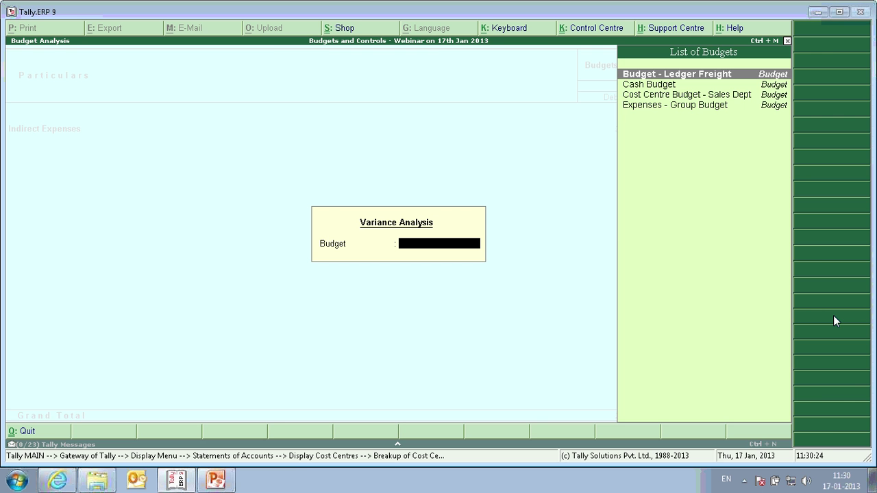
{"action": "key", "text": "Down"}
{"action": "key", "text": "Down"}
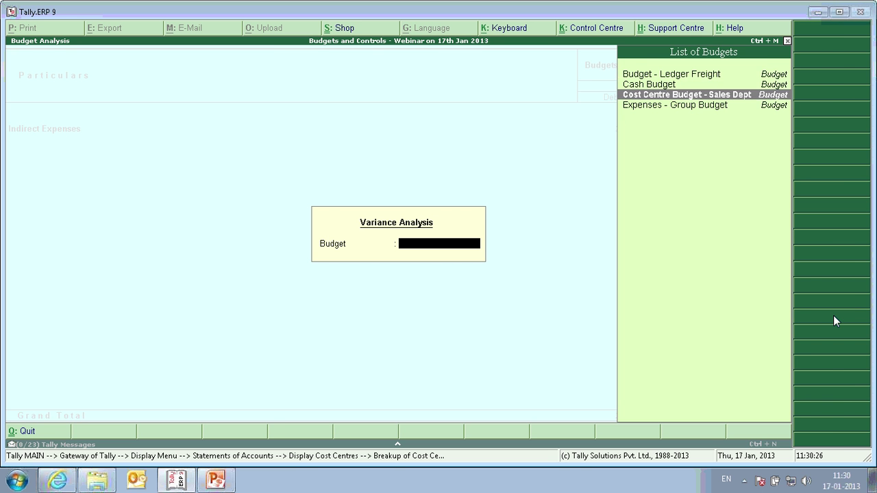
{"action": "key", "text": "Return"}
{"action": "key", "text": "Right"}
{"action": "key", "text": "Right"}
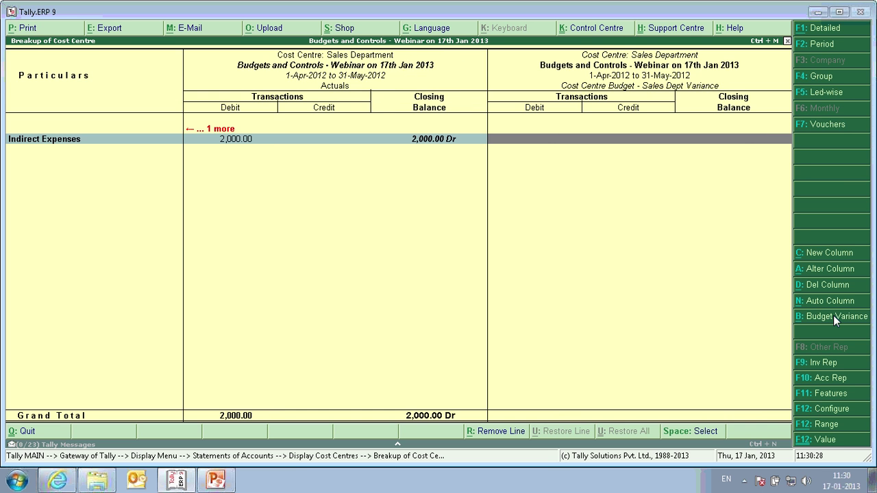
{"action": "key", "text": "Left"}
{"action": "key", "text": "Left"}
{"action": "key", "text": "Escape"}
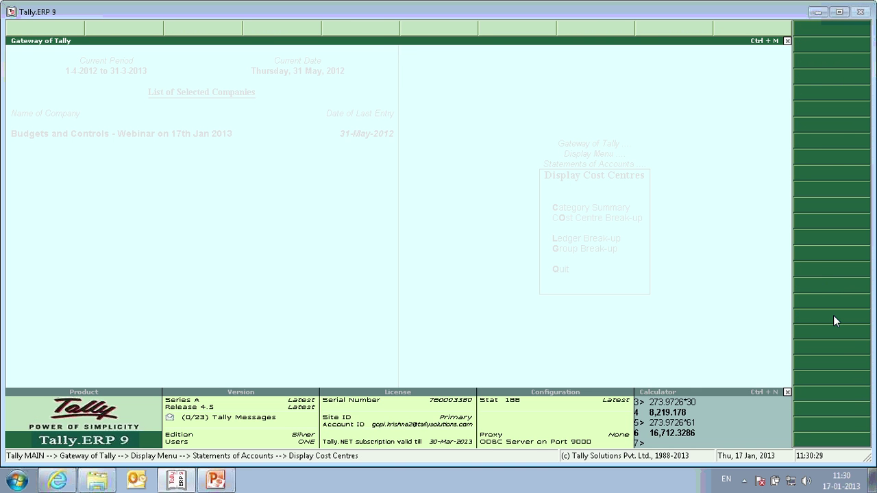
Display the cost centre Category Summary and compare it with Cost Centre Budget - Sales Dept using Budget Variance
{"action": "key", "text": "Up"}
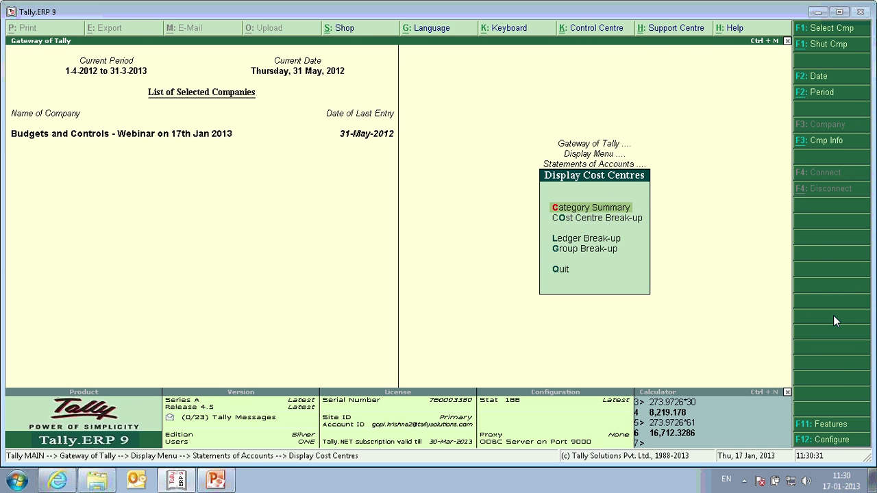
{"action": "key", "text": "Return"}
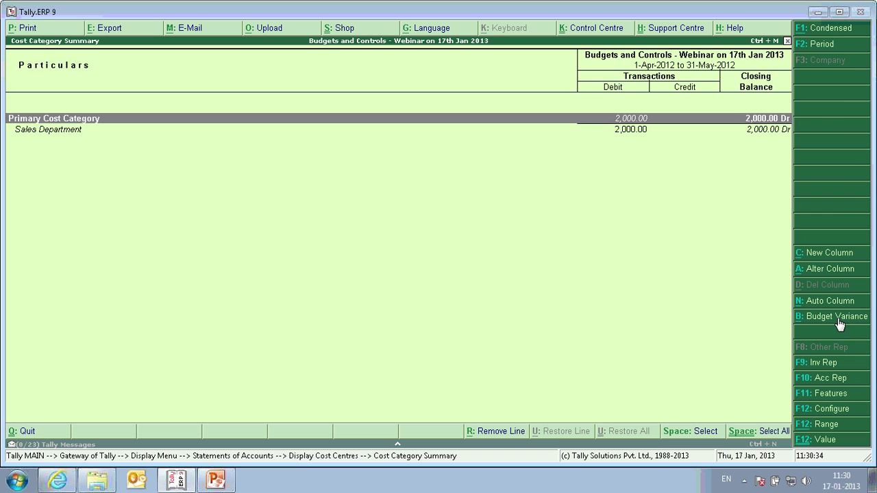
{"action": "left_click", "coordinate": [837, 318]}
{"action": "key", "text": "Down"}
{"action": "key", "text": "Down"}
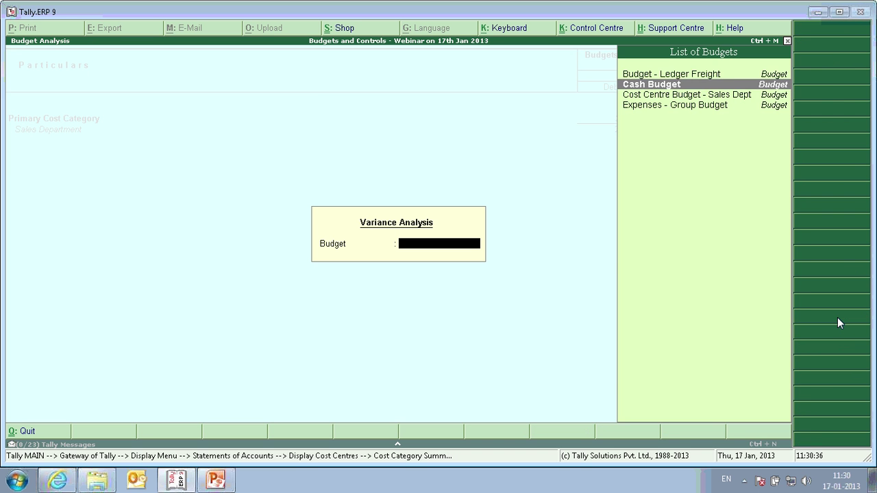
{"action": "key", "text": "Return"}
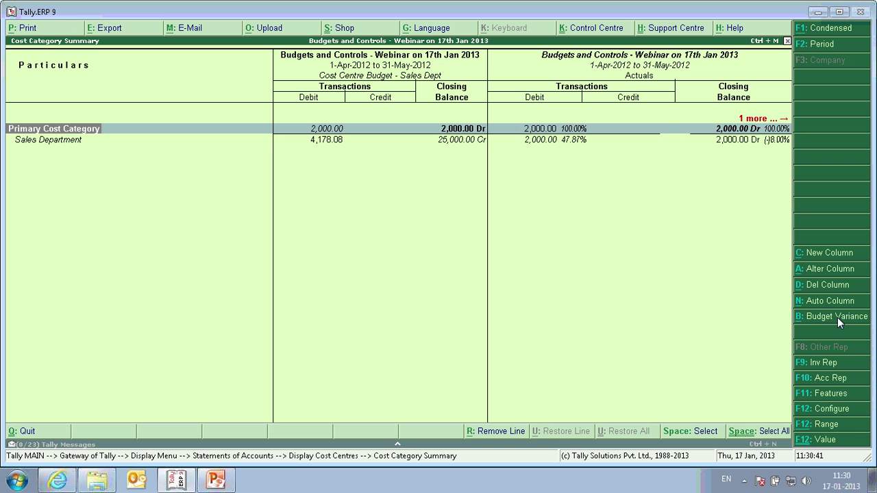
Examine the Sales Department row across the budget, actuals and variance columns of the Category Summary
{"action": "key", "text": "Down"}
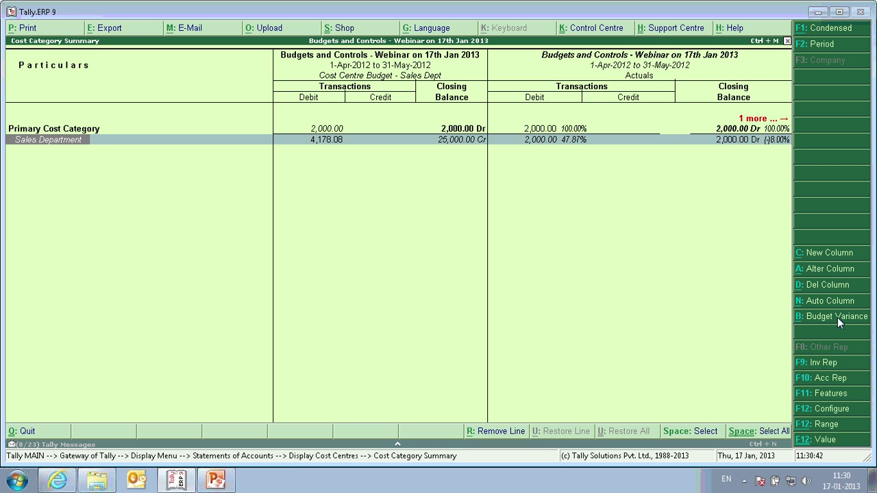
{"action": "key", "text": "Right"}
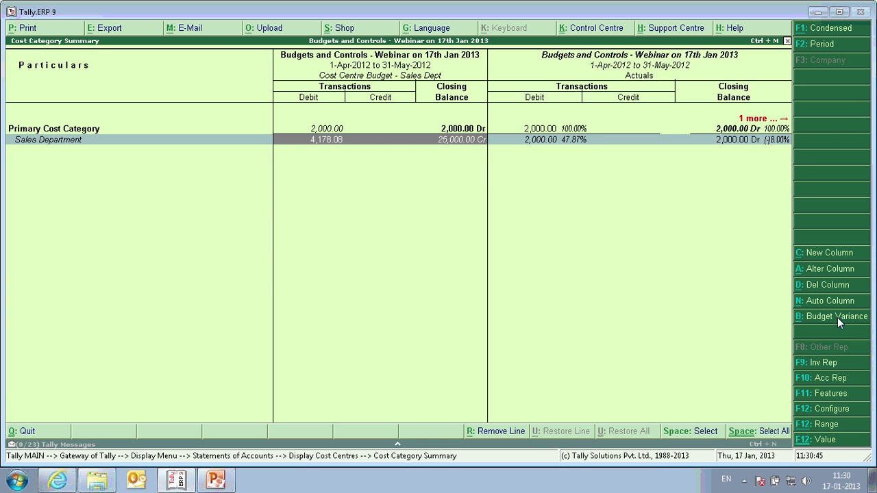
{"action": "key", "text": "Left"}
{"action": "key", "text": "Right"}
{"action": "key", "text": "Right"}
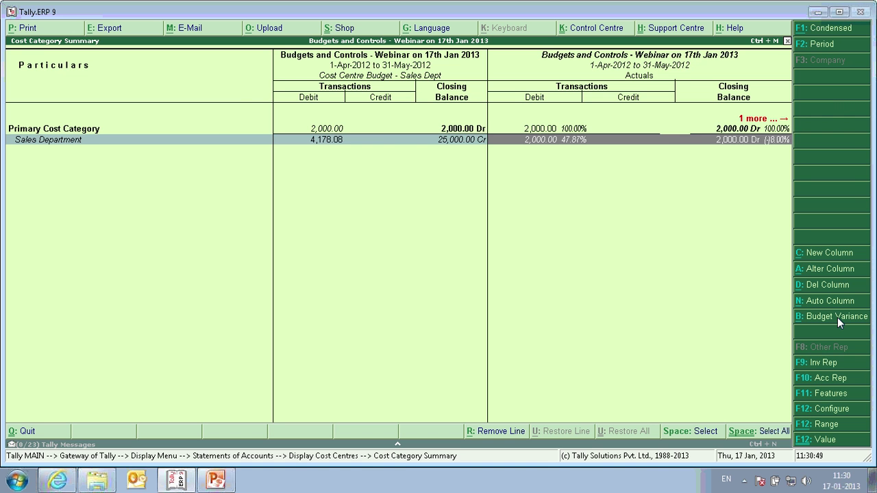
{"action": "key", "text": "Right"}
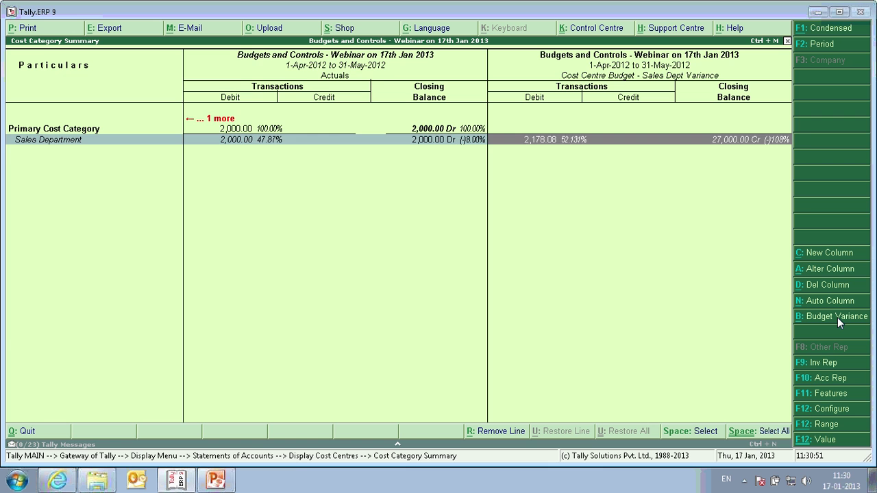
{"action": "key", "text": "Left"}
{"action": "key", "text": "Left"}
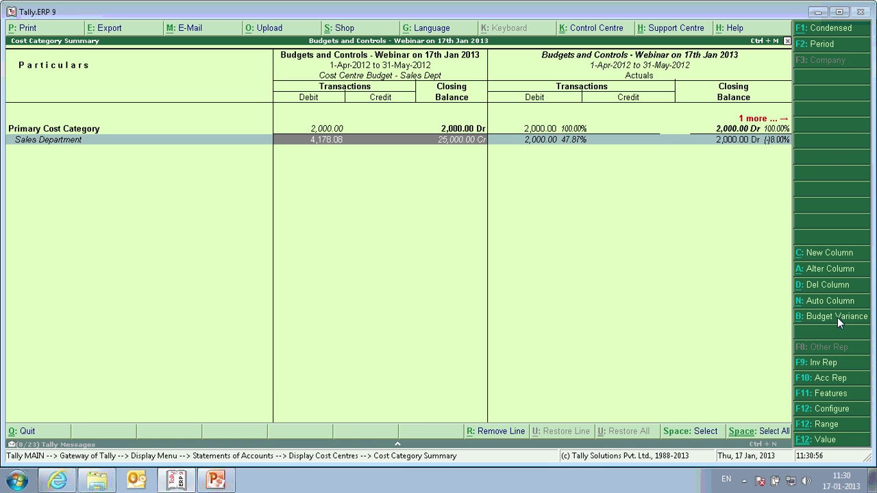
Calculate the prorated budget in the built-in calculator as 25000/365 multiplied by 61 days
{"action": "key", "text": "ctrl+n"}
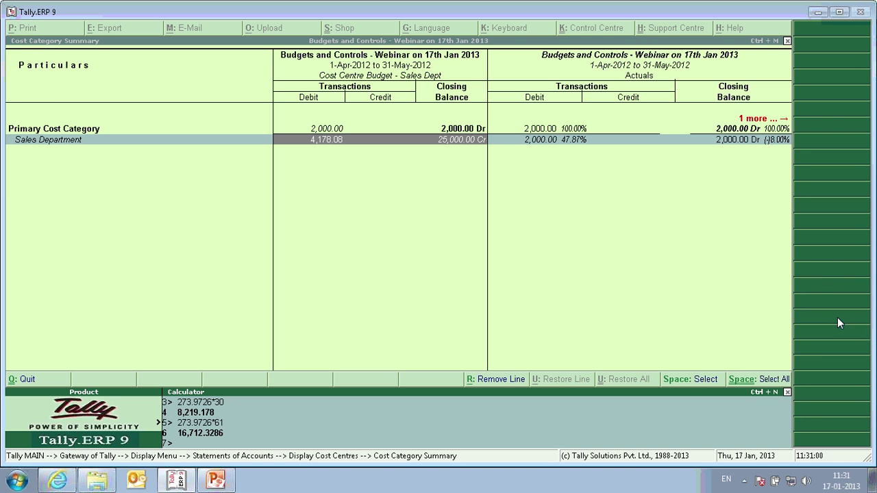
{"action": "type", "text": "25000/365"}
{"action": "key", "text": "Return"}
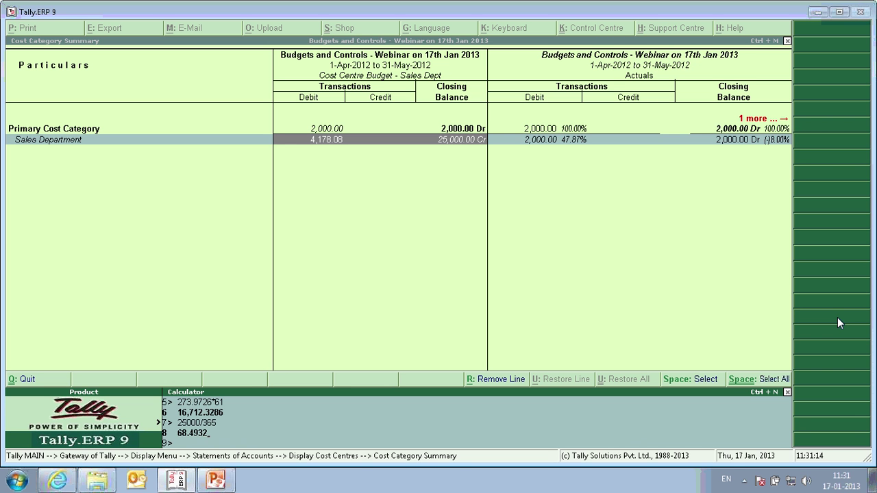
{"action": "type", "text": "*61"}
{"action": "key", "text": "Return"}
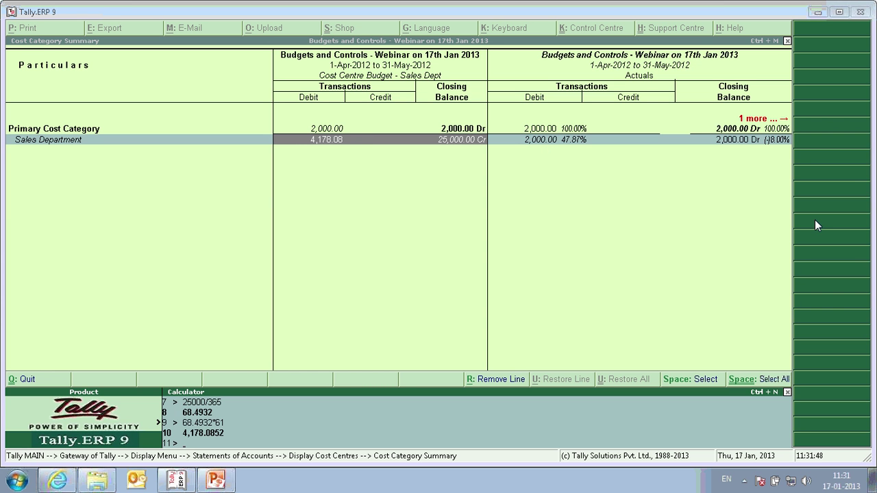
Review the Sales Department's variance against its actuals and budget once more, and close the Cost Category Summary
{"action": "left_click", "coordinate": [579, 146]}
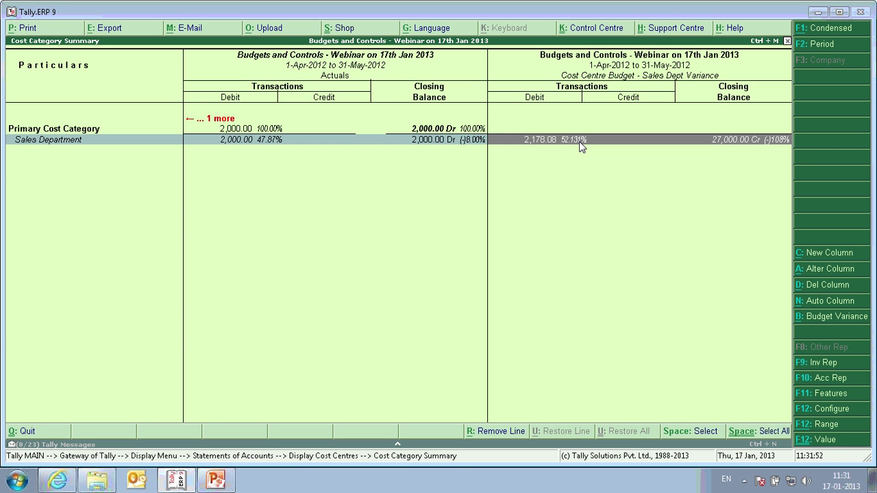
{"action": "key", "text": "Left"}
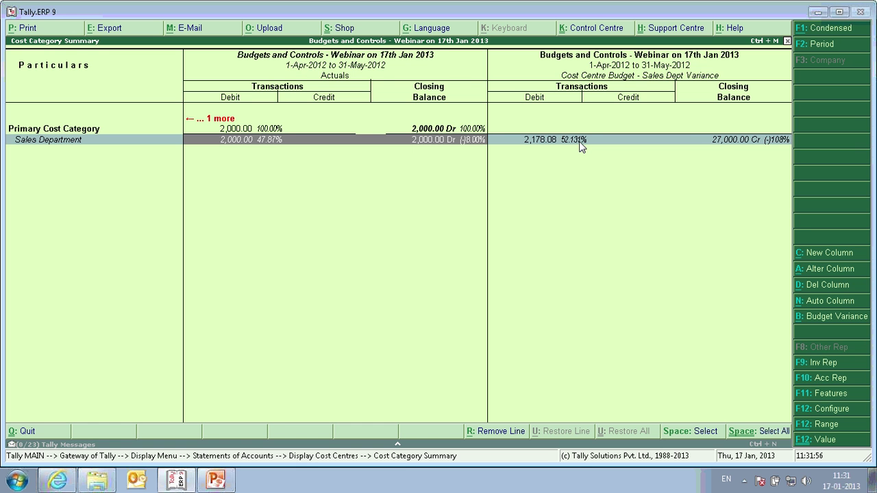
{"action": "key", "text": "Left"}
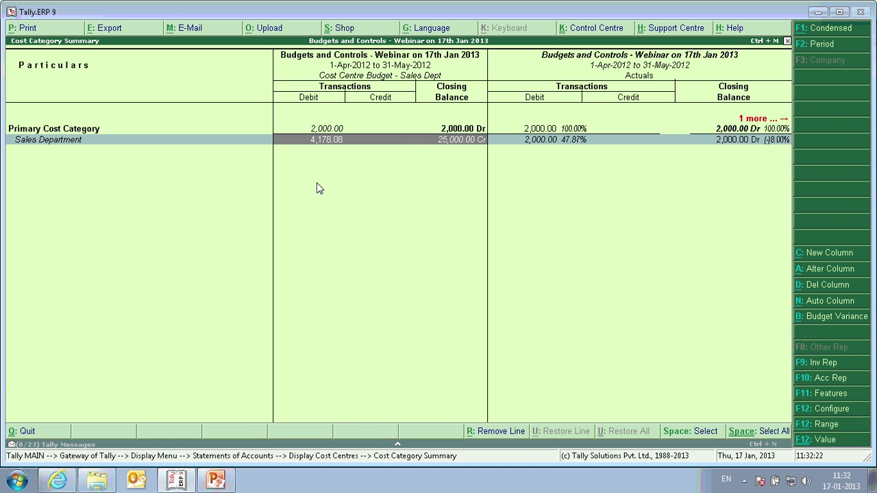
{"action": "key", "text": "Escape"}
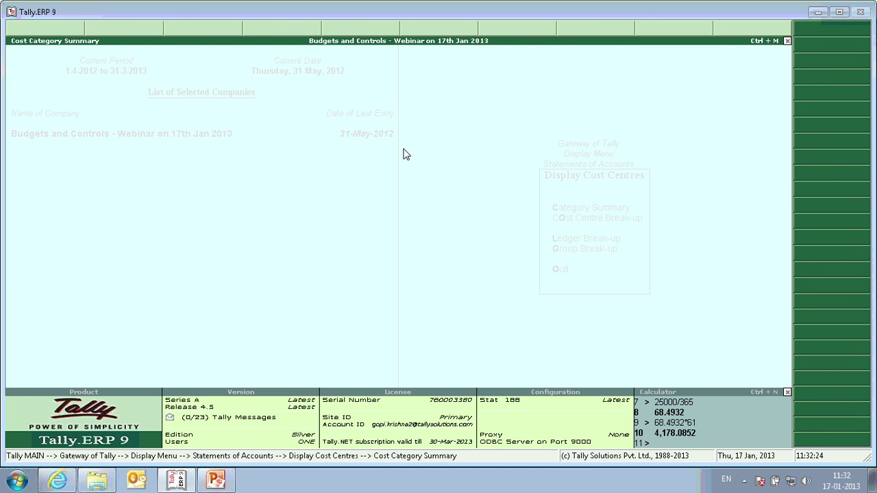
Open Cost Centre Budget - Sales Dept for alteration from the accounts budgets
{"action": "key", "text": "a"}
{"action": "key", "text": "b"}
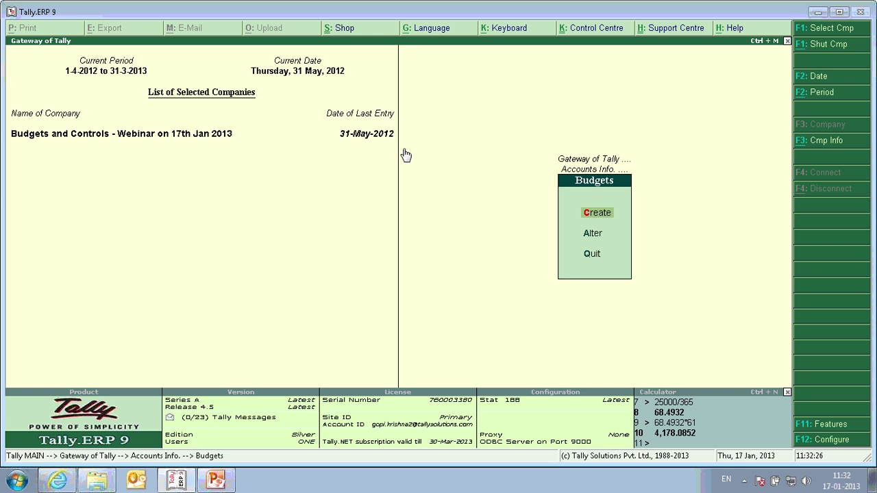
{"action": "key", "text": "a"}
{"action": "key", "text": "Down"}
{"action": "key", "text": "Down"}
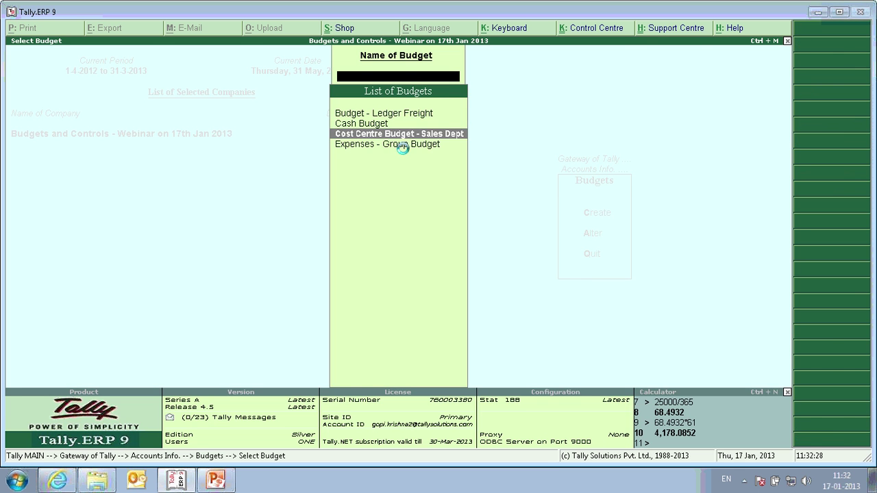
{"action": "key", "text": "Return"}
Keep the budget's name, parent and period, leave Groups and Ledgers at No, and set Cost Centres to Yes to view its allocations
{"action": "key", "text": "Return"}
{"action": "key", "text": "Return"}
{"action": "key", "text": "Return"}
{"action": "key", "text": "Return"}
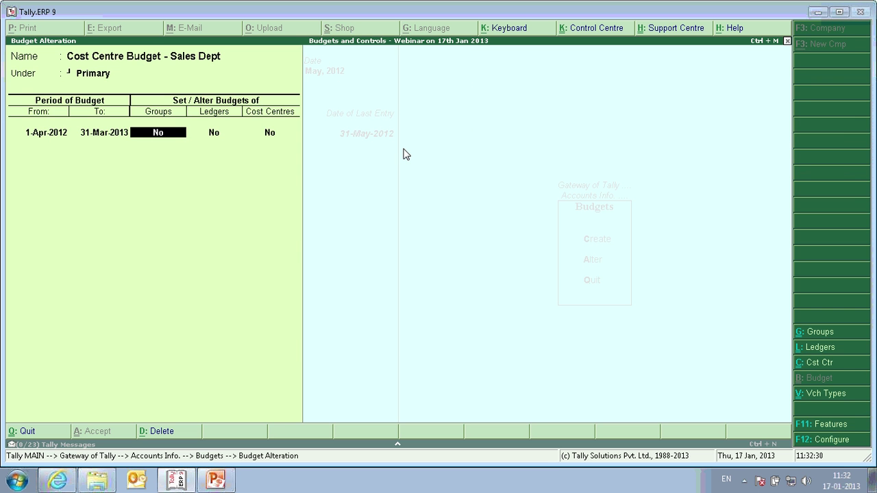
{"action": "key", "text": "Return"}
{"action": "key", "text": "Return"}
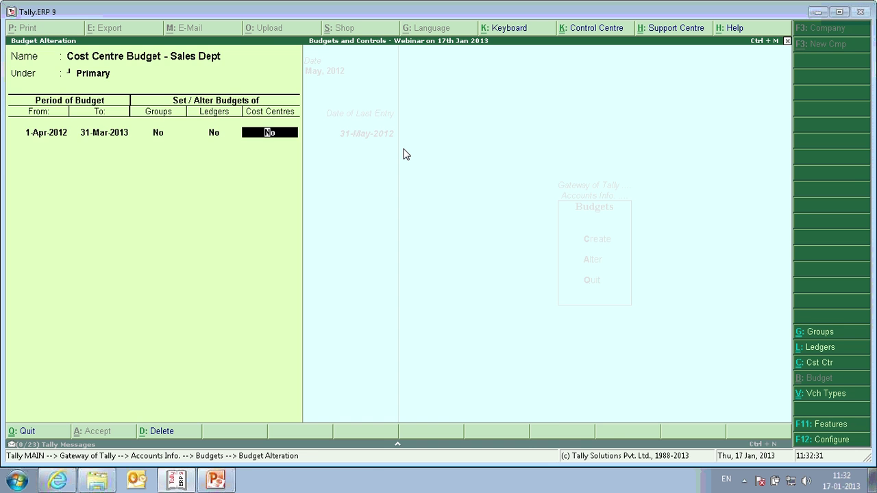
{"action": "key", "text": "y"}
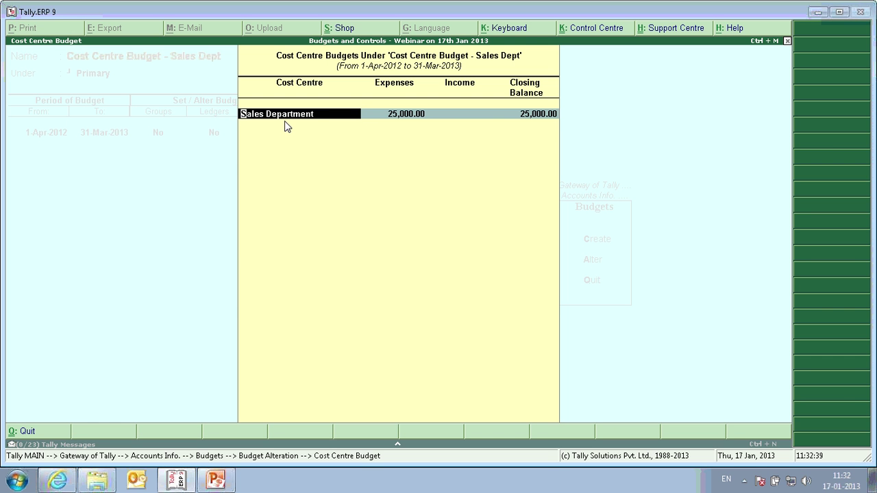
Check the Sales Department expense entry in the Sales Dept cost centre budget, leave the budget alteration and return to the Gateway of Tally
{"action": "key", "text": "Return"}
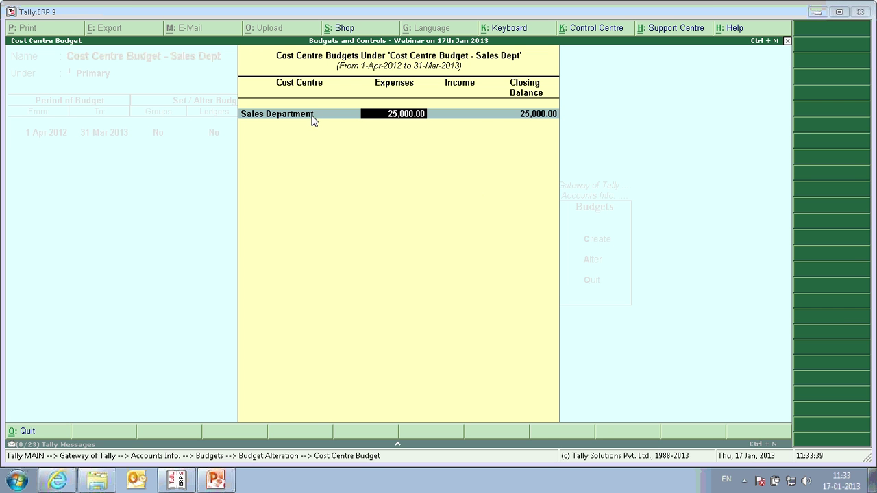
{"action": "key", "text": "Escape"}
{"action": "key", "text": "y"}
{"action": "key", "text": "Escape"}
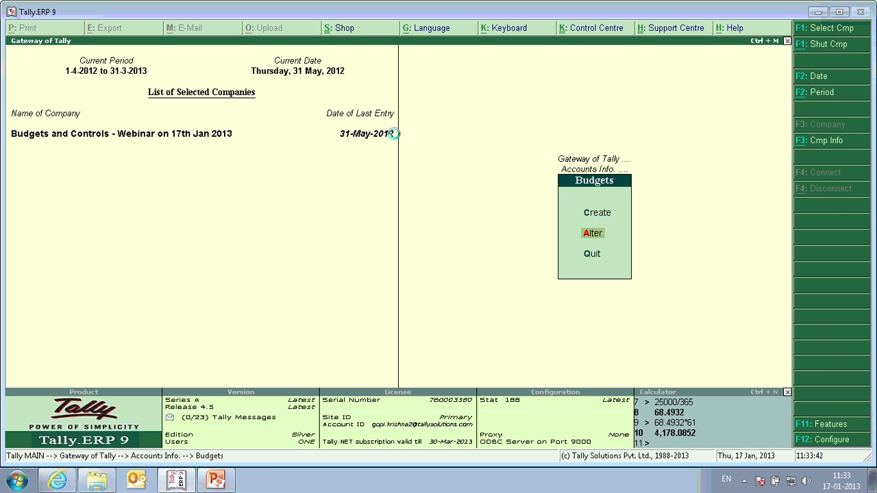
{"action": "key", "text": "Escape"}
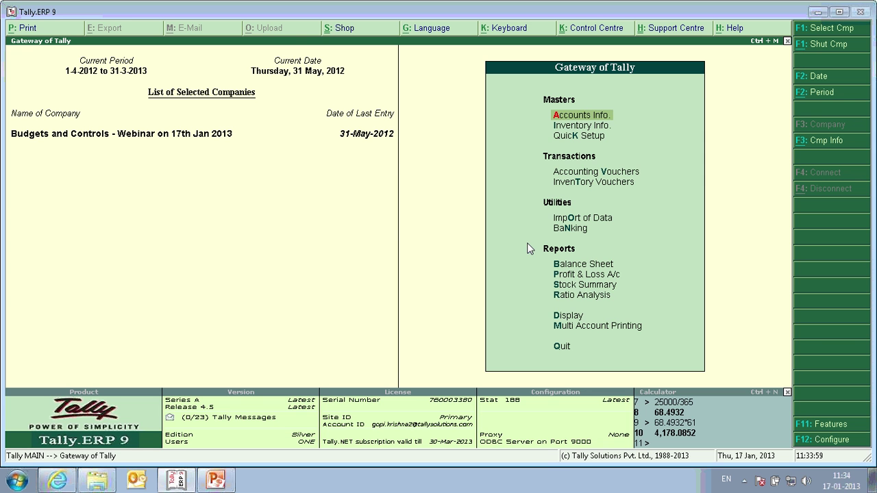
Display the Cost Category Summary with its budget variance against "Cost Centre Budget - Sales Dept"
{"action": "key", "text": "d"}
{"action": "key", "text": "s"}
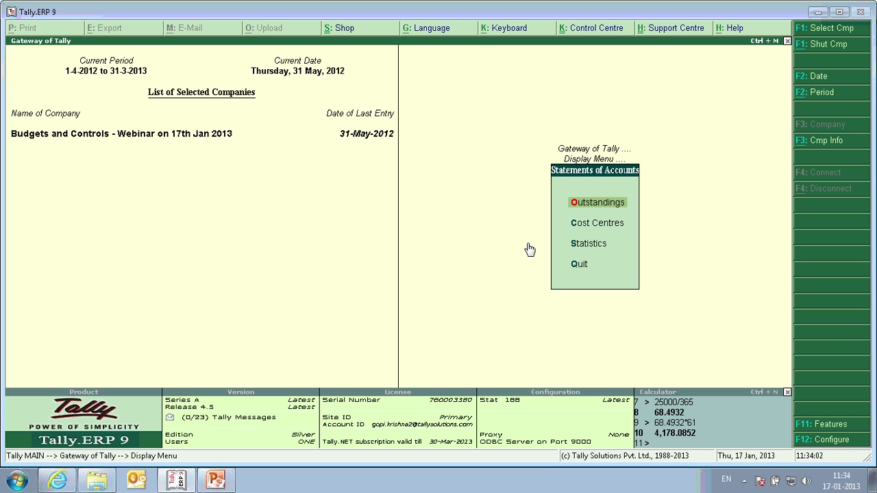
{"action": "key", "text": "c"}
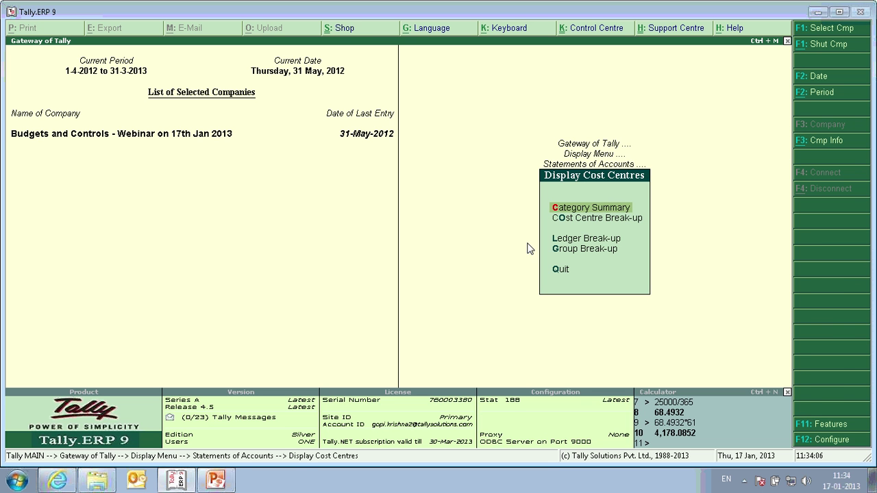
{"action": "key", "text": "c"}
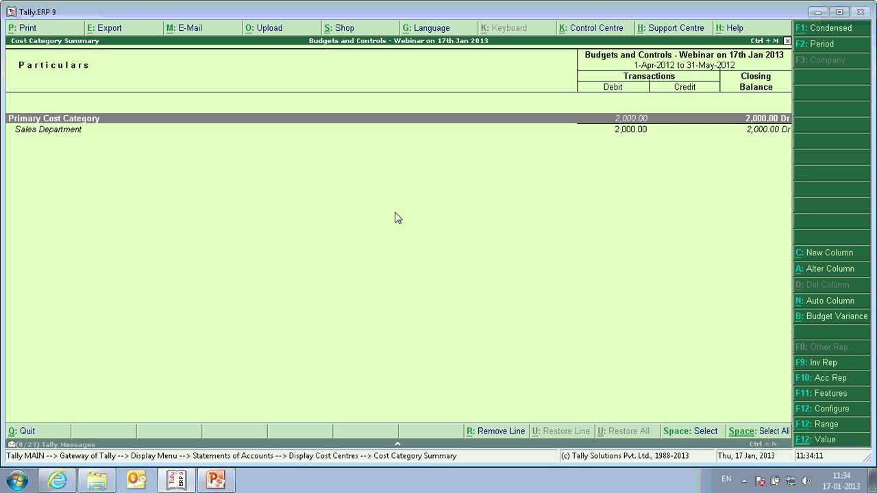
{"action": "key", "text": "alt+b"}
{"action": "type", "text": "Cos"}
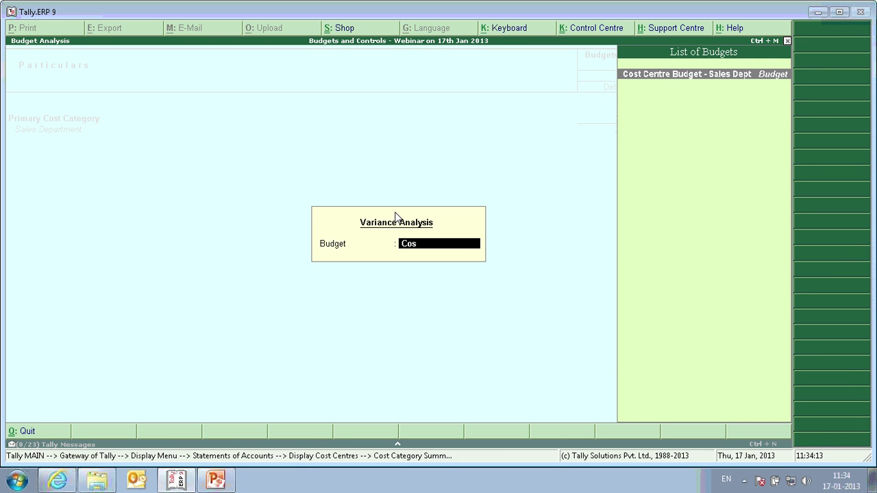
{"action": "key", "text": "Return"}
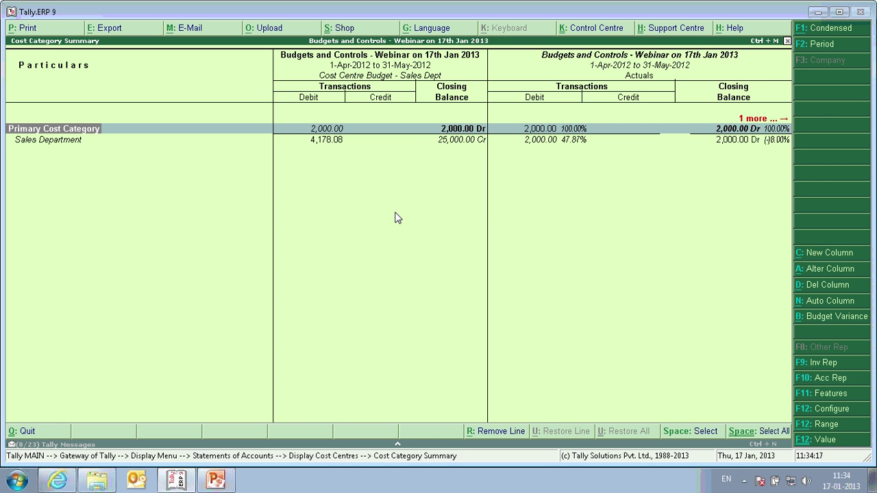
Drill down from Sales Department through its May figures to the Sales Incentive payment voucher
{"action": "key", "text": "Down"}
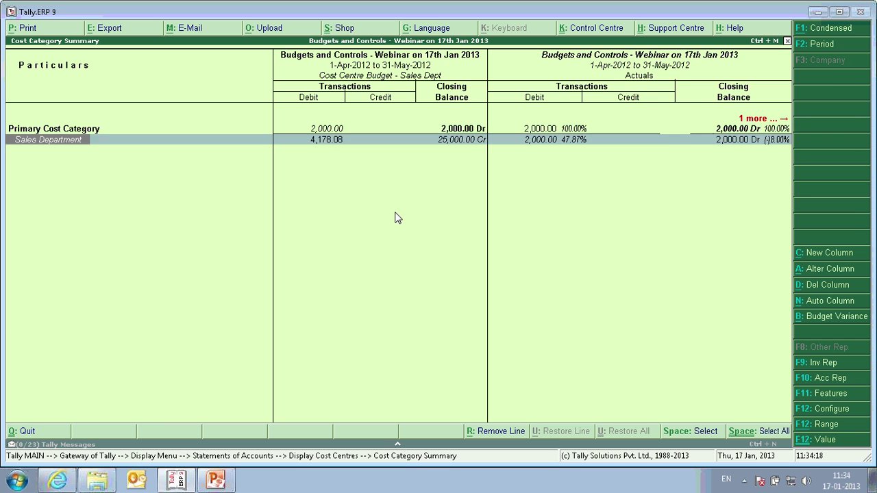
{"action": "key", "text": "Return"}
{"action": "key", "text": "Return"}
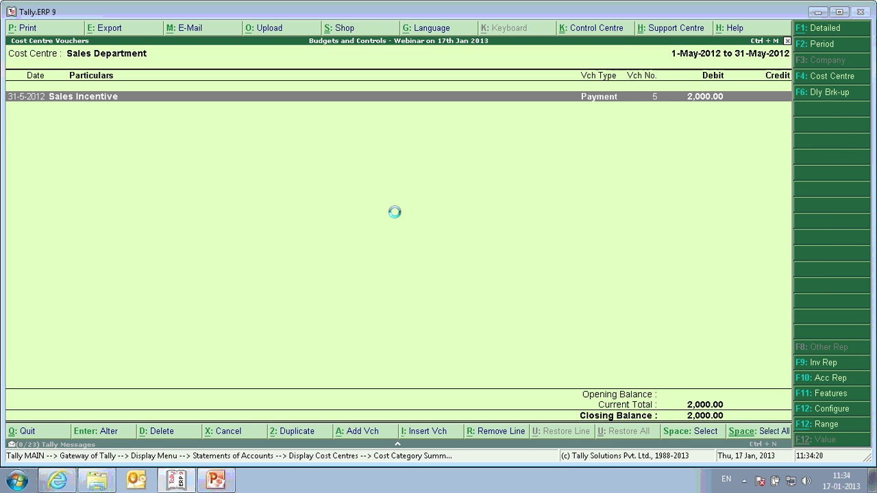
{"action": "key", "text": "Return"}
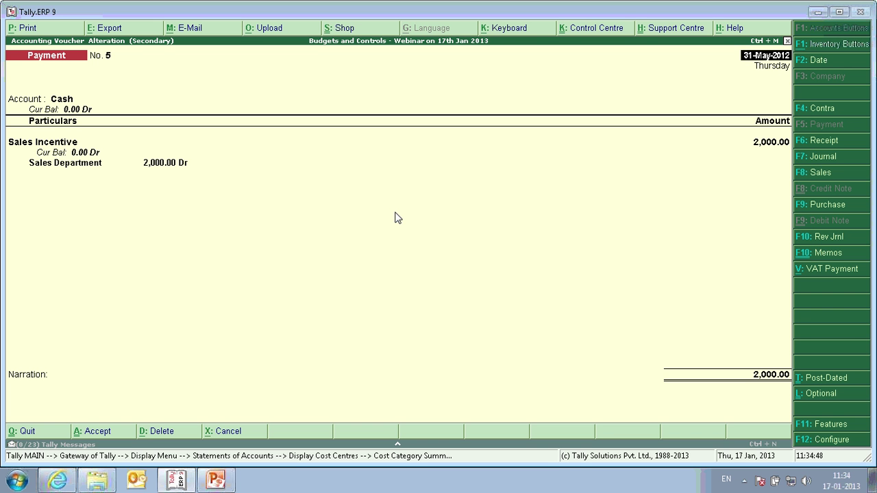
Leave the payment voucher and the cost centre reports, and return to the Gateway of Tally
{"action": "key", "text": "BackSpace"}
{"action": "key", "text": "Escape"}
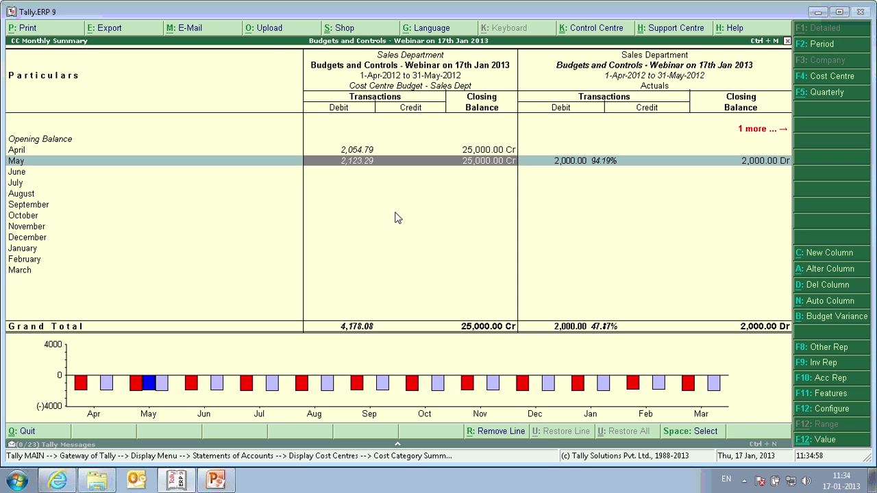
{"action": "key", "text": "Escape"}
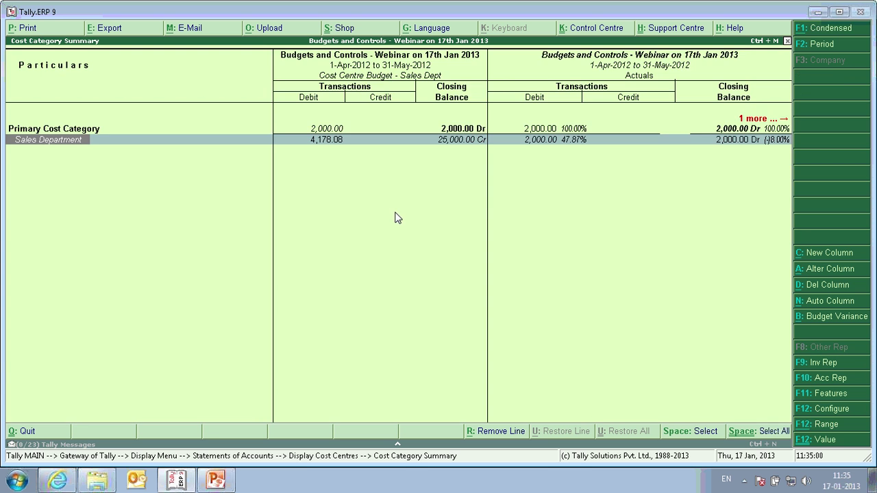
{"action": "key", "text": "Escape"}
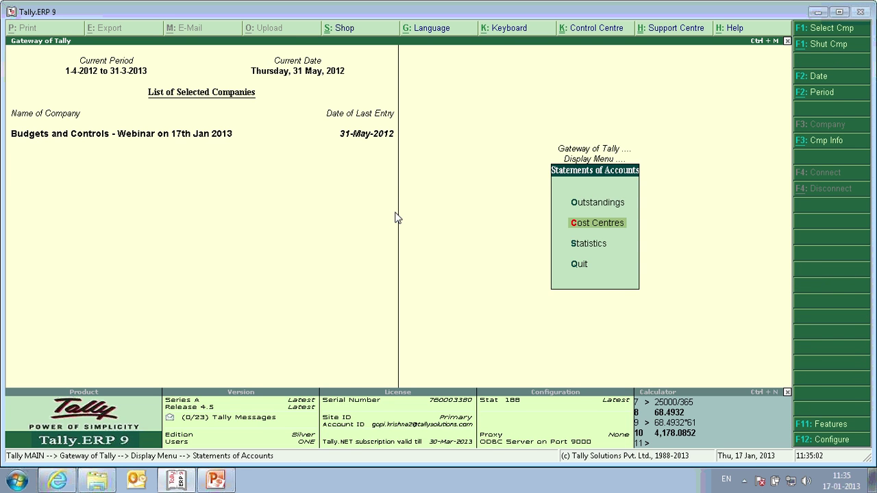
{"action": "key", "text": "Escape"}
{"action": "key", "text": "Escape"}
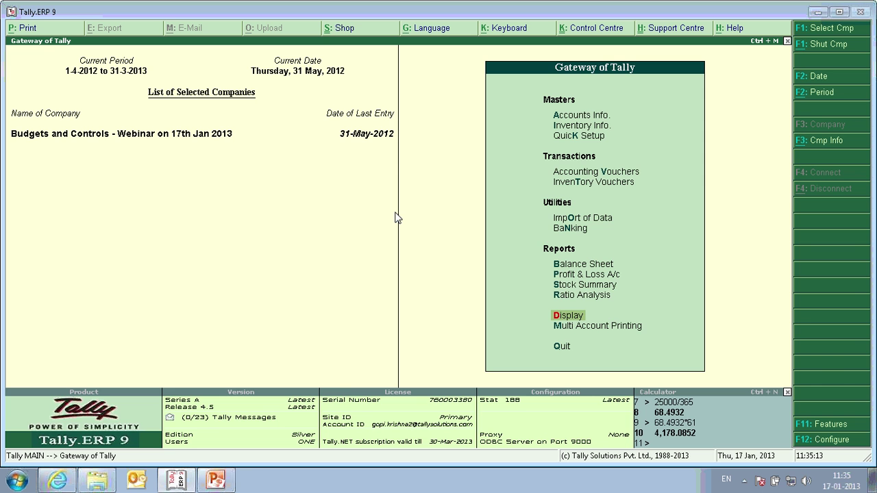
Start a new single ledger named Vinay Traders under the Sundry Debtors group
{"action": "type", "text": "alc"}
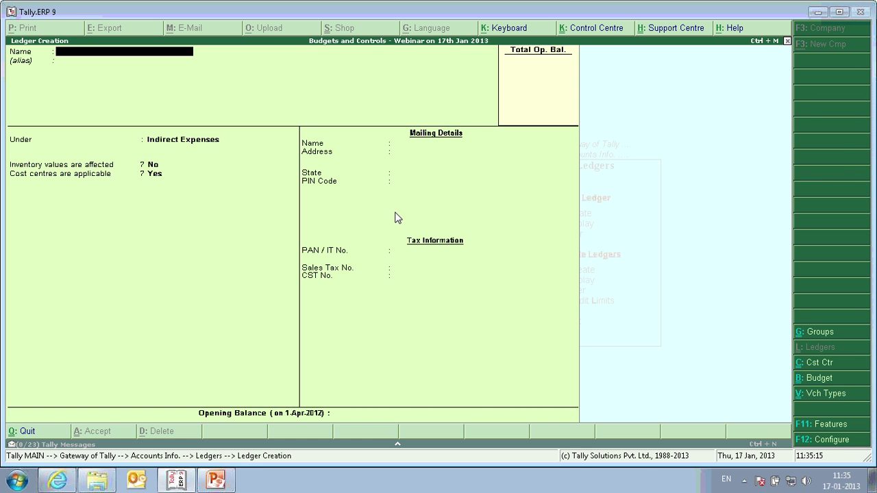
{"action": "type", "text": "Vinay traders"}
{"action": "key", "text": "Return"}
{"action": "type", "text": "deb"}
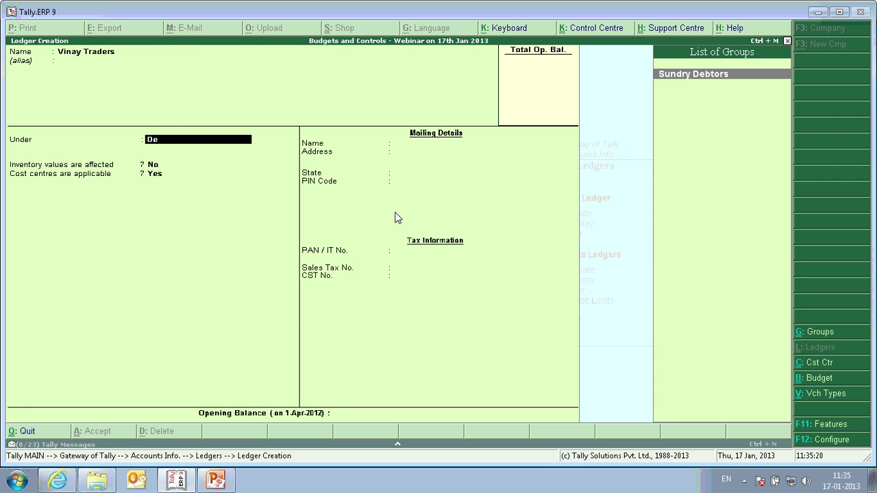
{"action": "key", "text": "Return"}
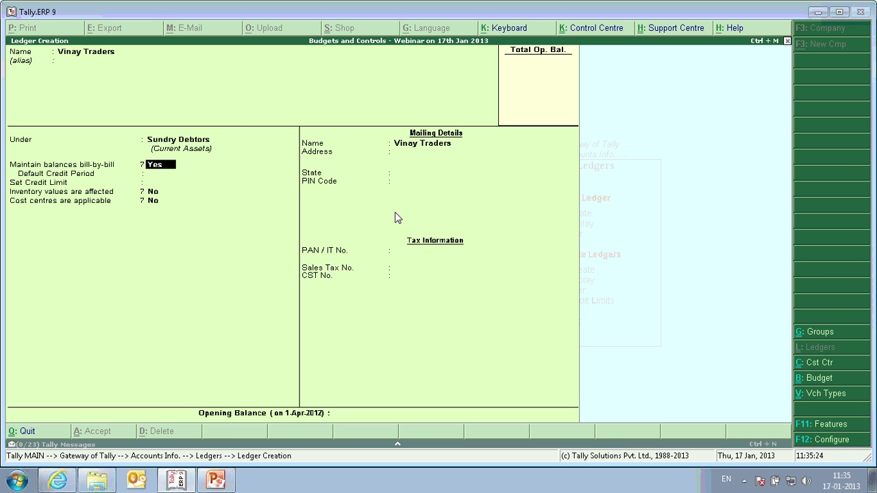
Keep bill-by-bill balances enabled, leave the default credit period empty and set the ledger's credit limit to 50,000
{"action": "key", "text": "Return"}
{"action": "key", "text": "Return"}
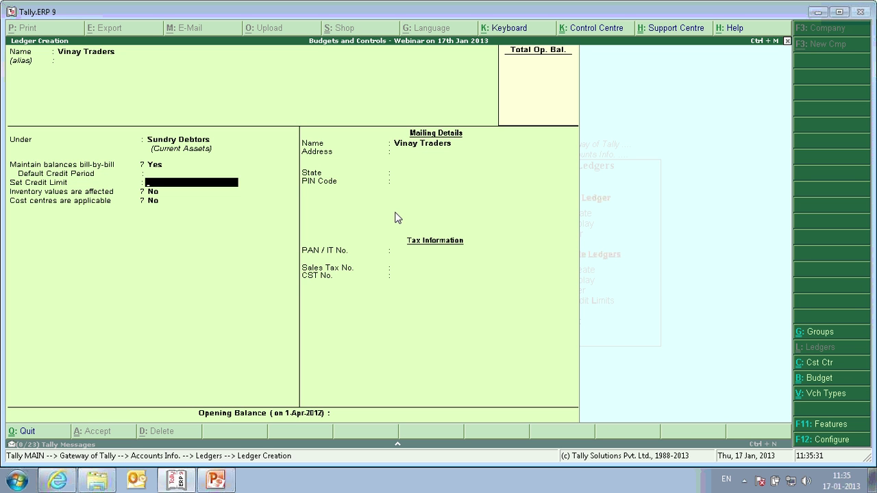
{"action": "type", "text": "50000"}
{"action": "key", "text": "Return"}
{"action": "key", "text": "BackSpace"}
{"action": "key", "text": "Return"}
{"action": "key", "text": "Return"}
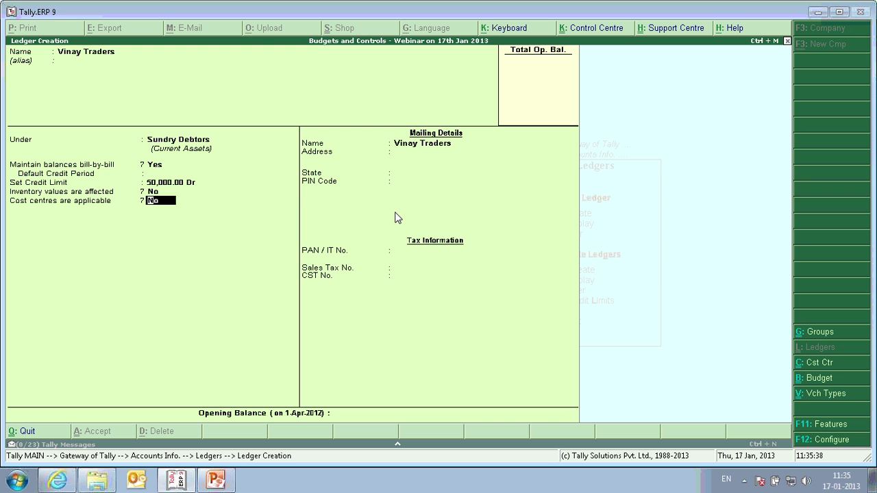
{"action": "key", "text": "Up"}
{"action": "key", "text": "Up"}
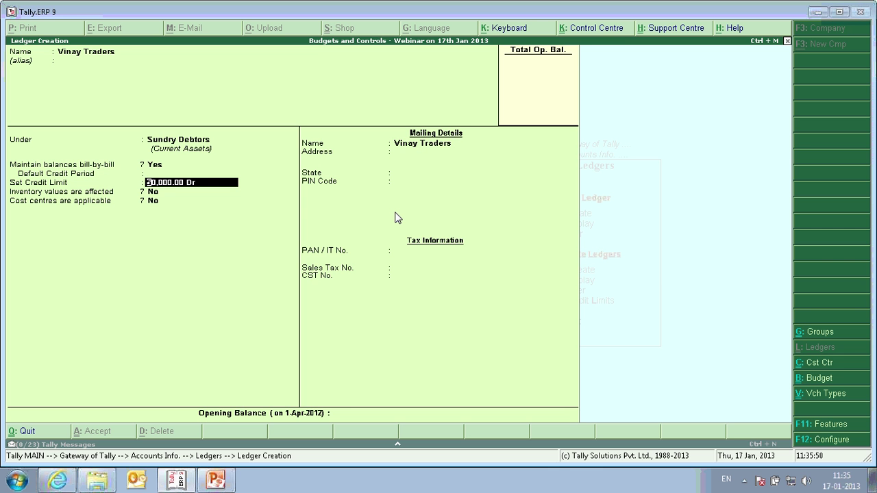
Accept the remaining ledger details with the state as Not Applicable, save the ledger and leave ledger creation
{"action": "key", "text": "Return"}
{"action": "key", "text": "Return"}
{"action": "key", "text": "Return"}
{"action": "key", "text": "Return"}
{"action": "key", "text": "Return"}
{"action": "key", "text": "Return"}
{"action": "key", "text": "Return"}
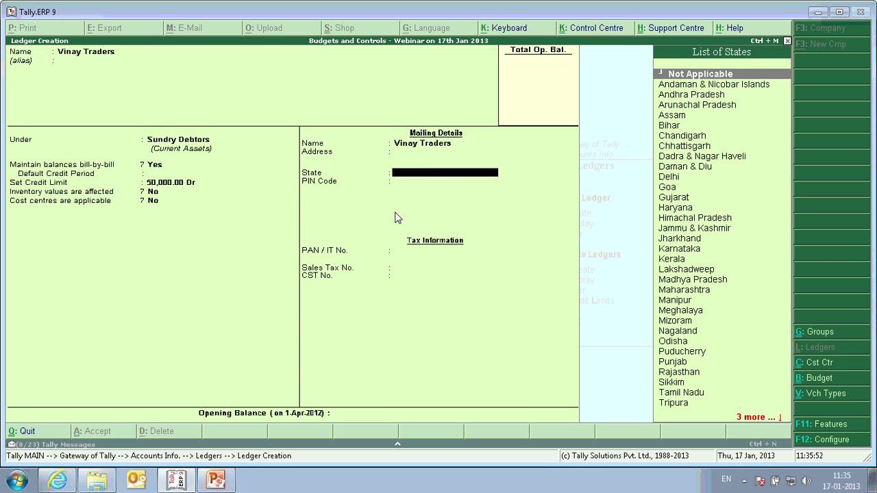
{"action": "key", "text": "Return"}
{"action": "key", "text": "Return"}
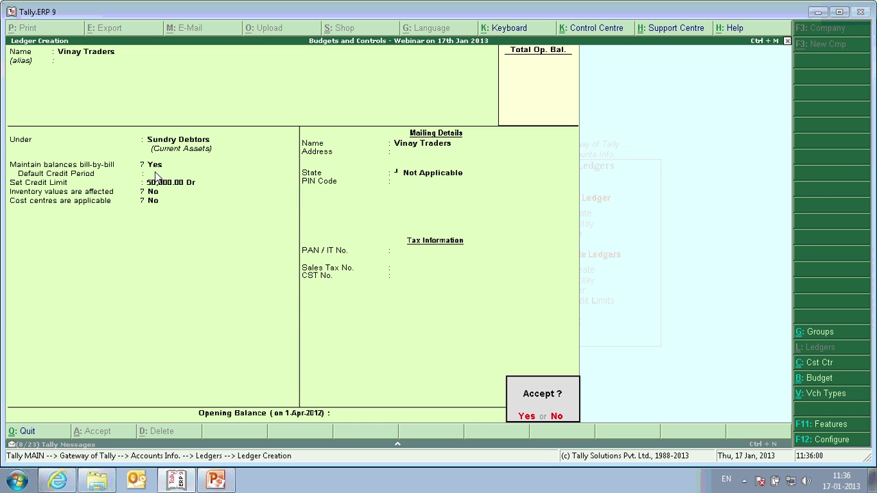
{"action": "key", "text": "n"}
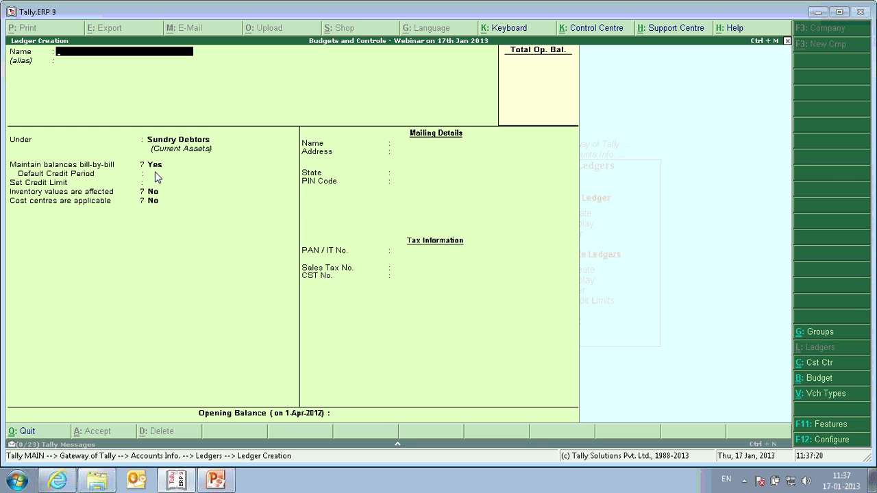
{"action": "key", "text": "Escape"}
{"action": "key", "text": "Return"}
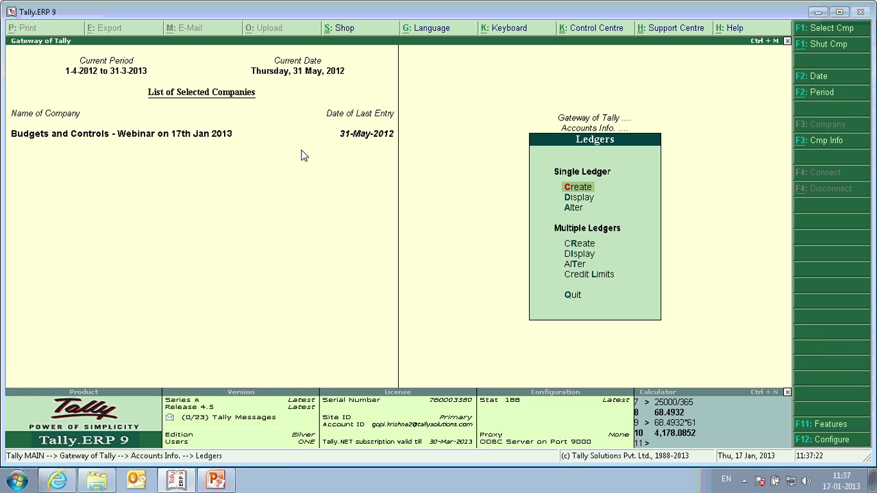
Open the Vinay Traders ledger for alteration and go to its credit limit
{"action": "type", "text": "a"}
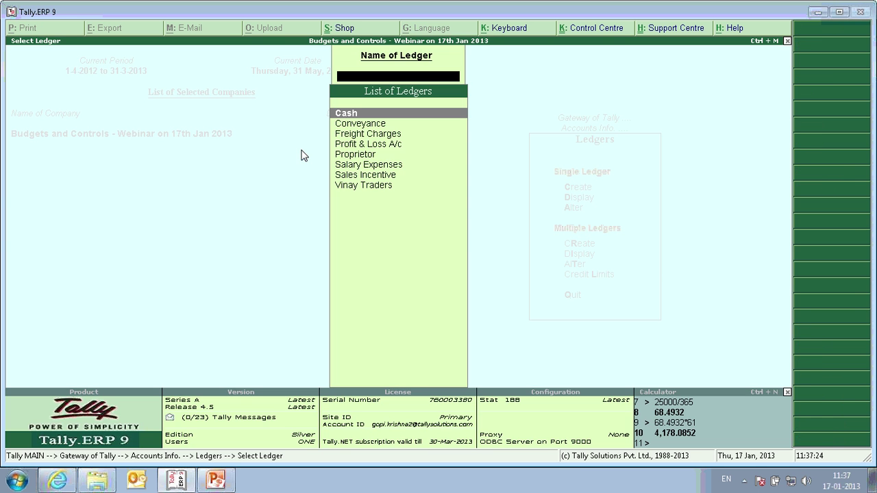
{"action": "type", "text": "vin"}
{"action": "key", "text": "Return"}
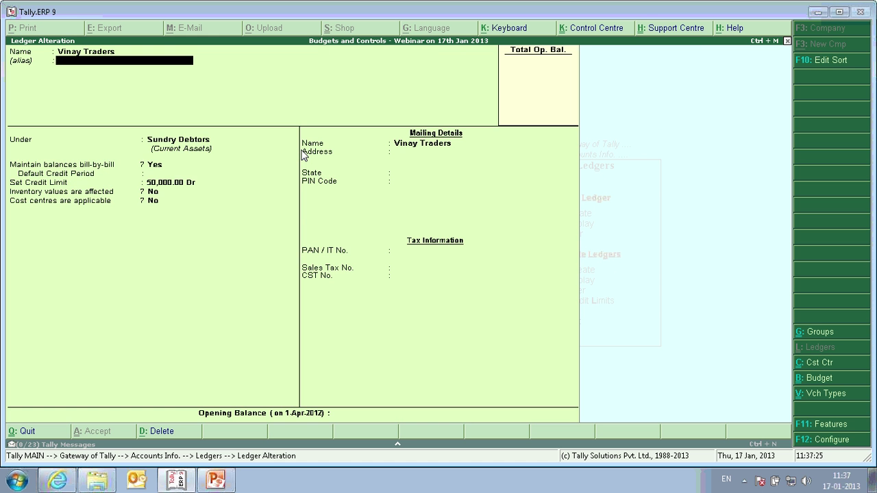
{"action": "key", "text": "Return"}
{"action": "key", "text": "Return"}
{"action": "key", "text": "Return"}
{"action": "key", "text": "Return"}
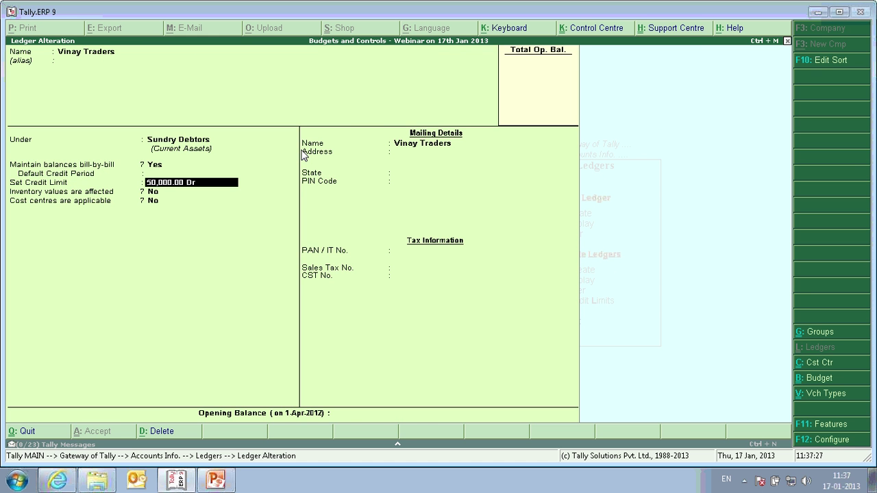
Accept the Vinay Traders ledger alteration and return to the Gateway of Tally
{"action": "key", "text": "BackSpace"}
{"action": "key", "text": "ctrl+a"}
{"action": "key", "text": "Escape"}
{"action": "key", "text": "Escape"}
{"action": "key", "text": "Escape"}
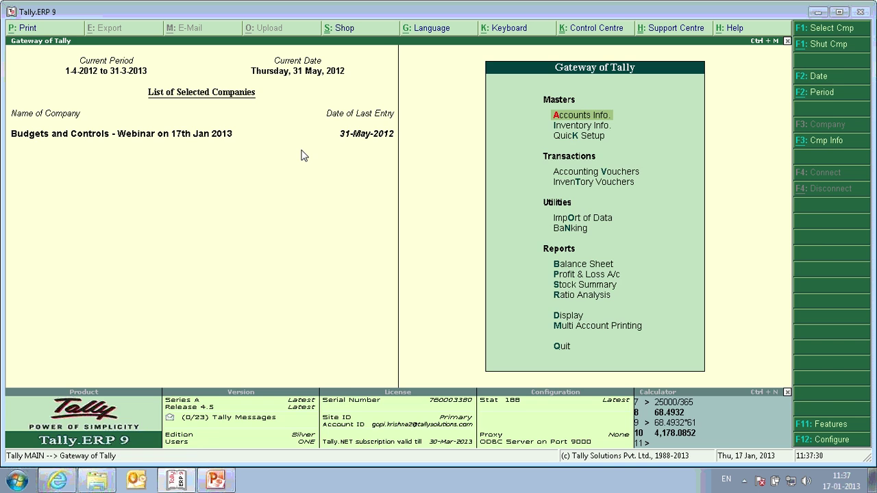
Start a Sales voucher without a reference and choose Vinay Traders as the party account
{"action": "key", "text": "v"}
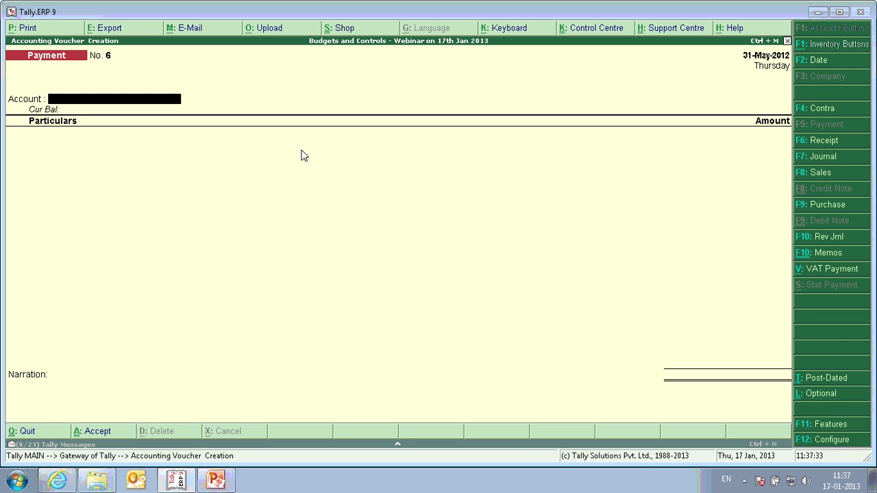
{"action": "key", "text": "F8"}
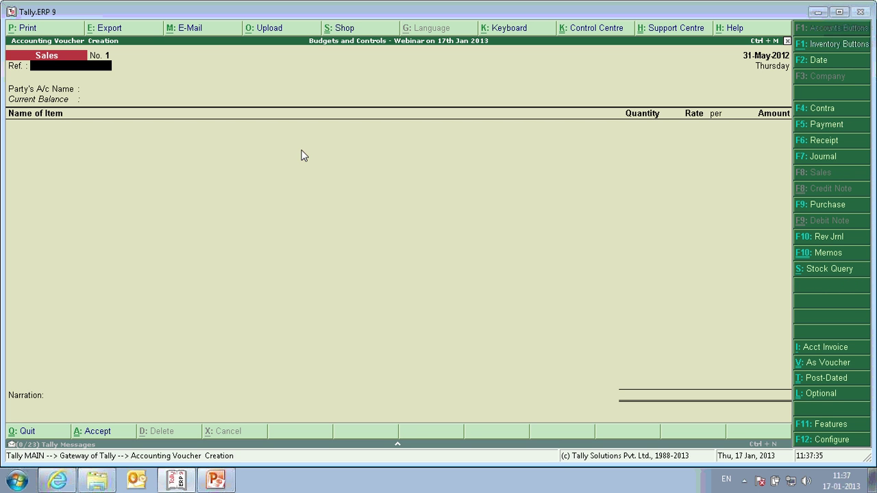
{"action": "key", "text": "Return"}
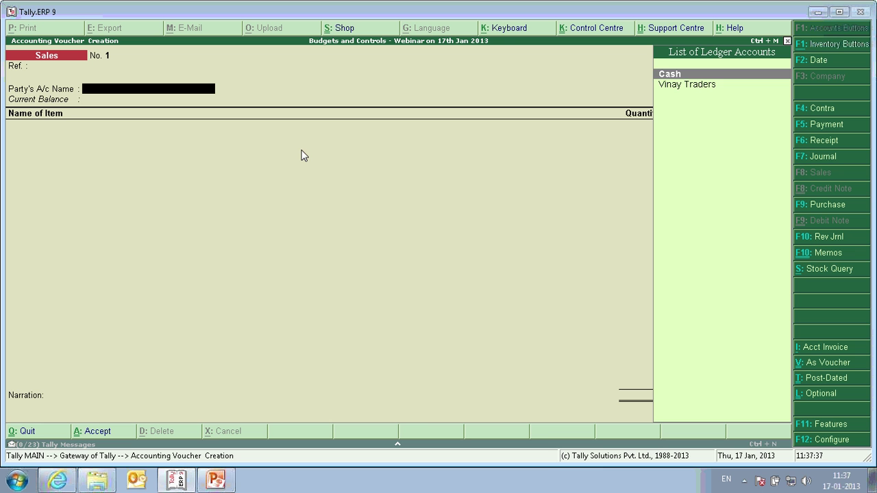
{"action": "key", "text": "Down"}
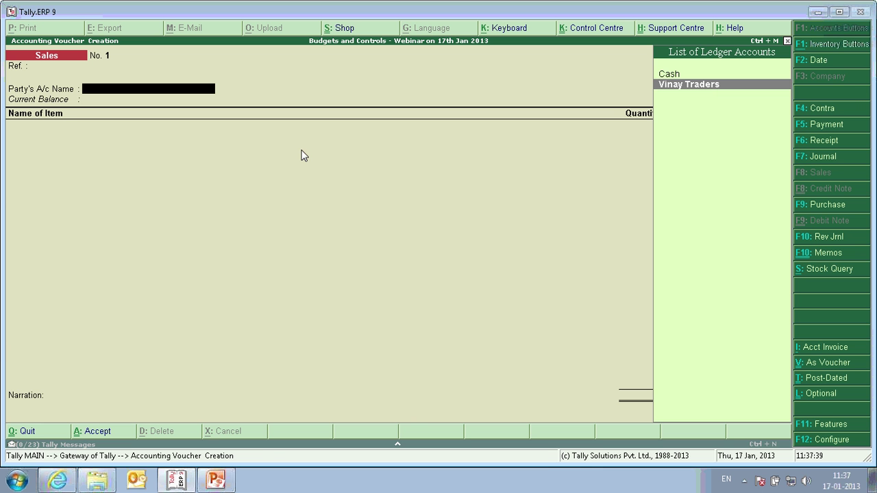
{"action": "key", "text": "Return"}
Accept the party details with the dealer type as Not Applicable and end the voucher's item list without items
{"action": "key", "text": "Return"}
{"action": "key", "text": "Return"}
{"action": "key", "text": "Return"}
{"action": "key", "text": "Return"}
{"action": "key", "text": "Return"}
{"action": "key", "text": "Return"}
{"action": "key", "text": "Return"}
{"action": "key", "text": "Return"}
{"action": "key", "text": "Return"}
{"action": "key", "text": "Return"}
{"action": "key", "text": "Return"}
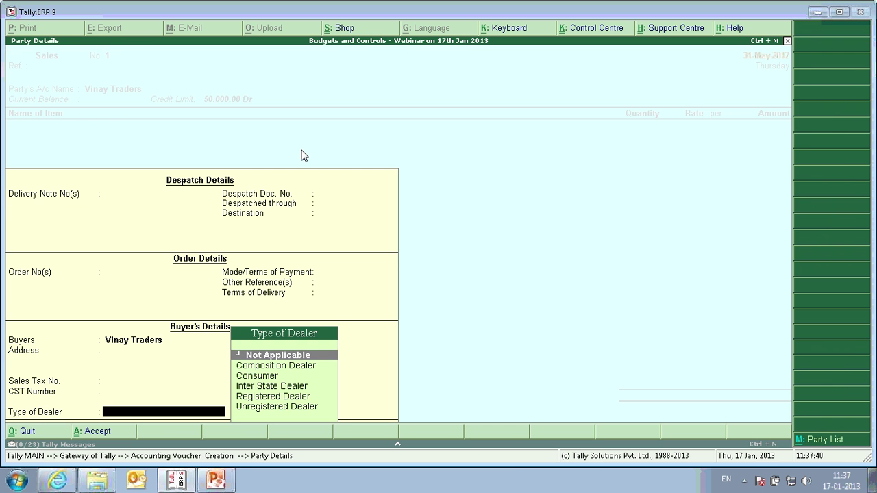
{"action": "key", "text": "Return"}
{"action": "key", "text": "Return"}
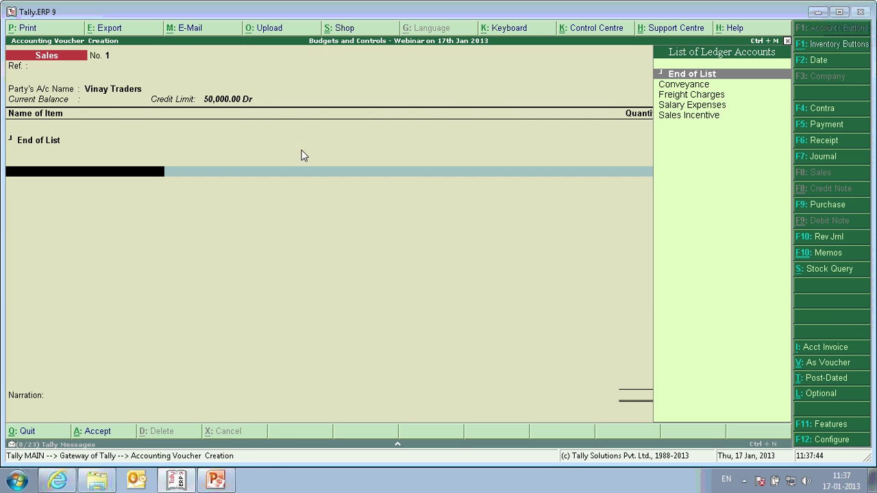
Create a ledger named Sales under the Sales Accounts group from within the voucher
{"action": "key", "text": "alt+c"}
{"action": "type", "text": "Sales"}
{"action": "key", "text": "Return"}
{"action": "type", "text": "Sales"}
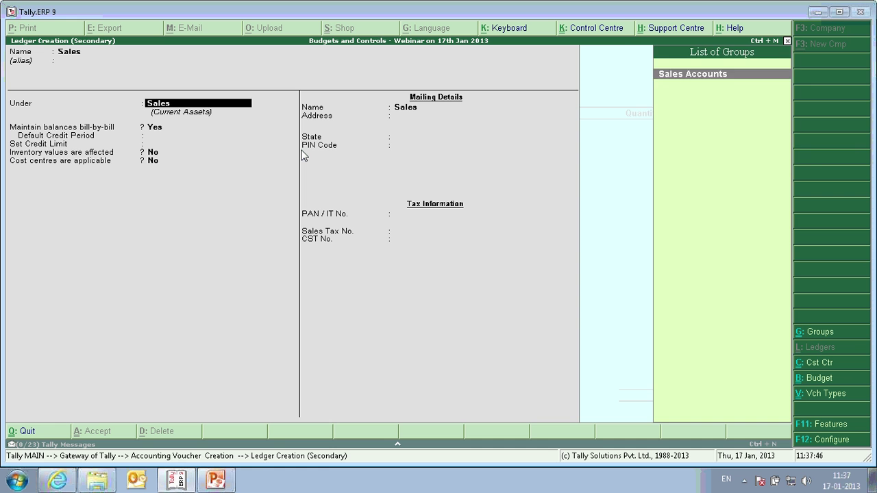
{"action": "key", "text": "Return"}
{"action": "key", "text": "Return"}
Set both inventory values affected and cost centres applicable to No, and save the Sales ledger
{"action": "key", "text": "BackSpace"}
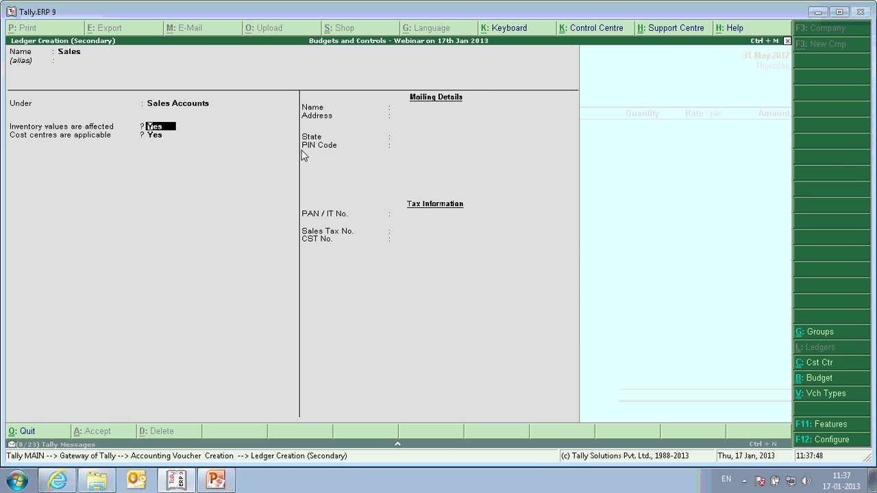
{"action": "key", "text": "n"}
{"action": "key", "text": "Return"}
{"action": "type", "text": "nn"}
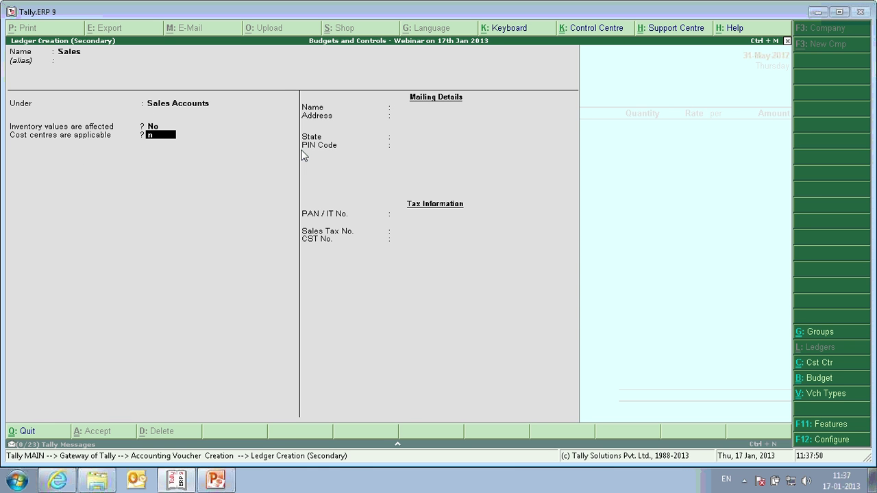
{"action": "key", "text": "Return"}
{"action": "key", "text": "ctrl+a"}
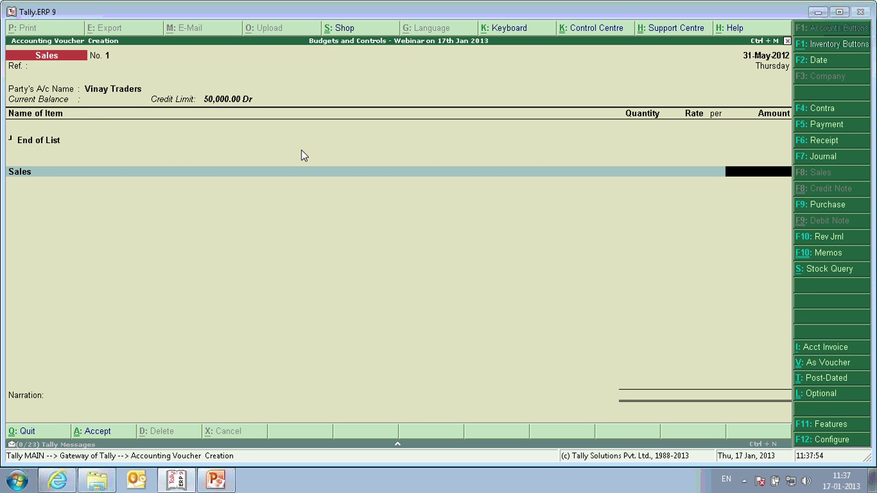
Enter 25,000 as the Sales amount and accept the voucher with its bill-wise details and an empty narration
{"action": "type", "text": "25000"}
{"action": "key", "text": "Return"}
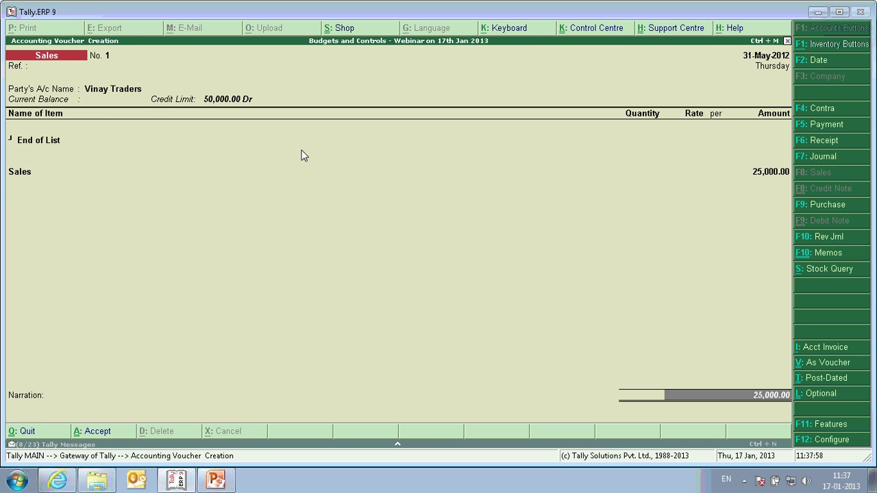
{"action": "key", "text": "Return"}
{"action": "key", "text": "Return"}
{"action": "key", "text": "Return"}
{"action": "key", "text": "Return"}
{"action": "key", "text": "Return"}
{"action": "key", "text": "Return"}
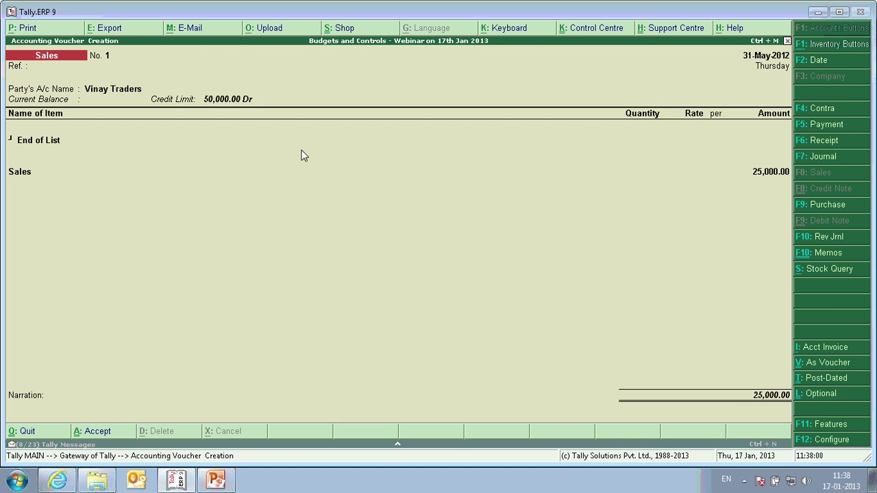
{"action": "key", "text": "Return"}
{"action": "key", "text": "Return"}
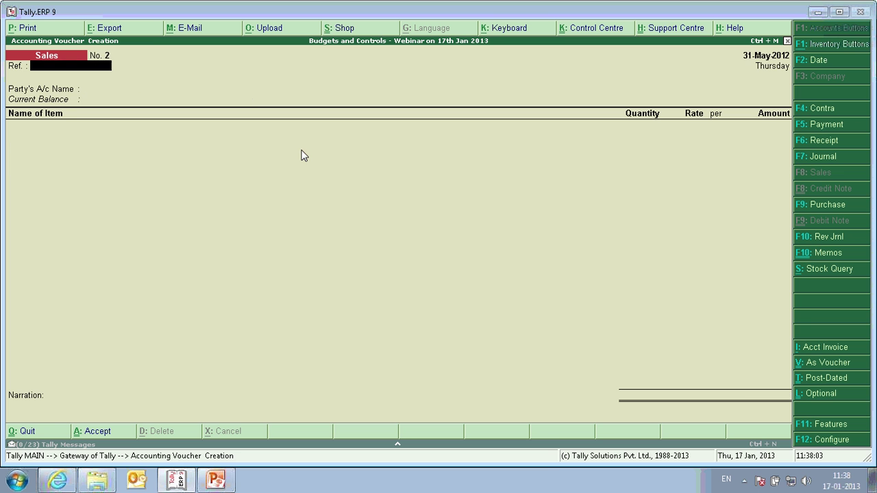
Start the second Sales voucher, dated 2-Jun-2012, for Vinay Traders, accept the party details and end the item list without items
{"action": "key", "text": "Return"}
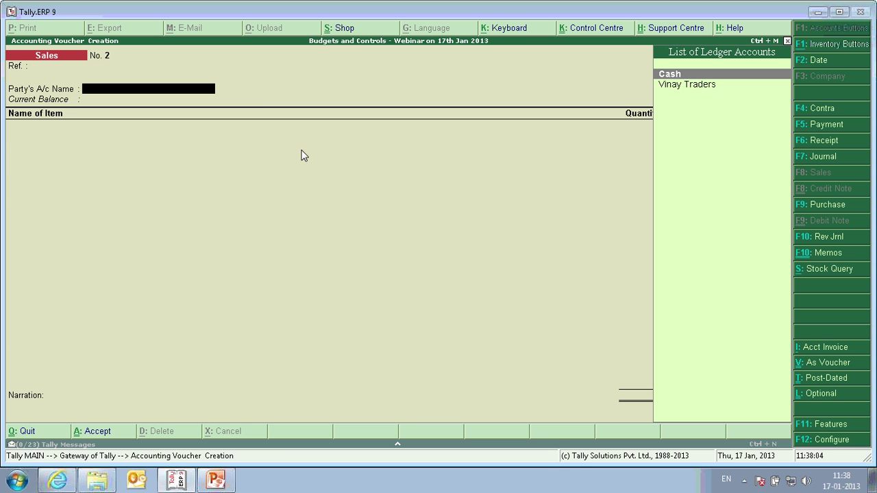
{"action": "key", "text": "Down"}
{"action": "key", "text": "Return"}
{"action": "key", "text": "ctrl+a"}
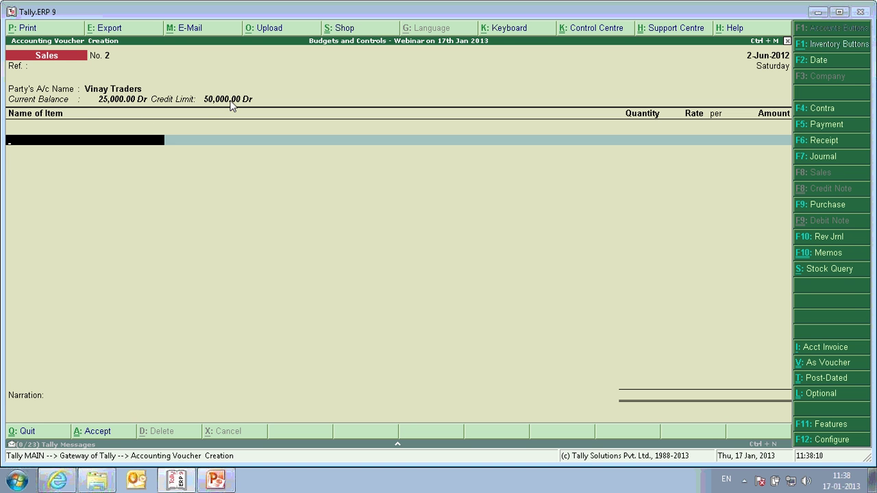
{"action": "key", "text": "Return"}
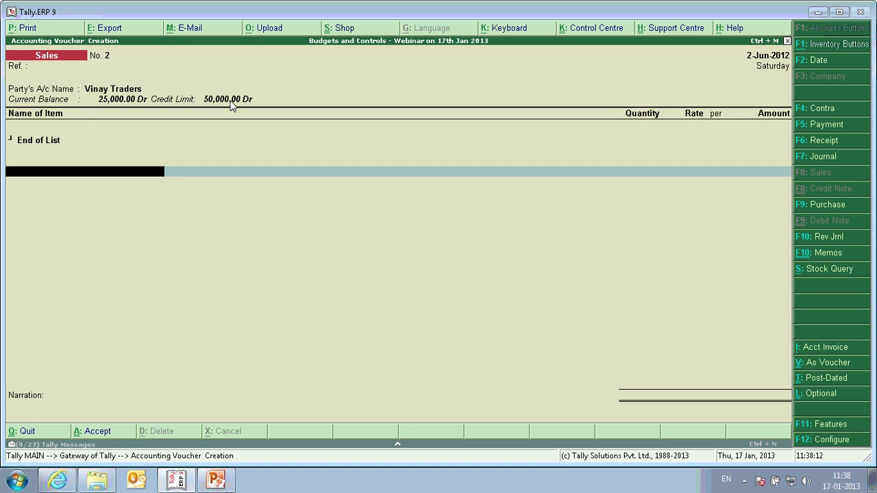
Choose the Sales ledger in the second voucher and enter 25,001 as its amount
{"action": "key", "text": "Down"}
{"action": "key", "text": "Down"}
{"action": "key", "text": "Down"}
{"action": "key", "text": "Down"}
{"action": "key", "text": "Return"}
{"action": "key", "text": "Return"}
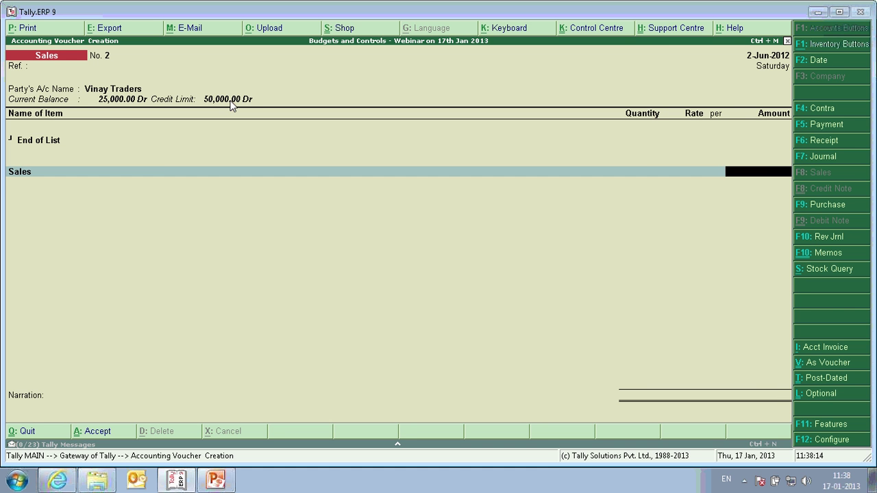
{"action": "type", "text": "25,00"}
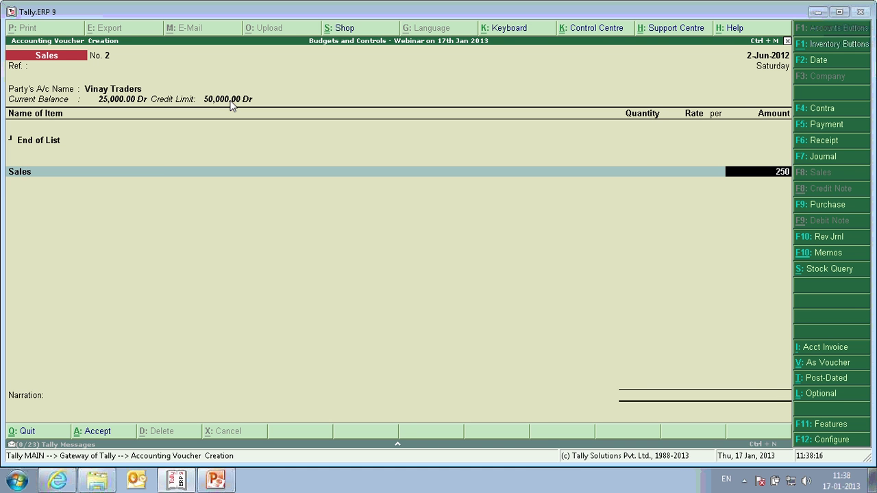
{"action": "type", "text": "1"}
{"action": "key", "text": "Return"}
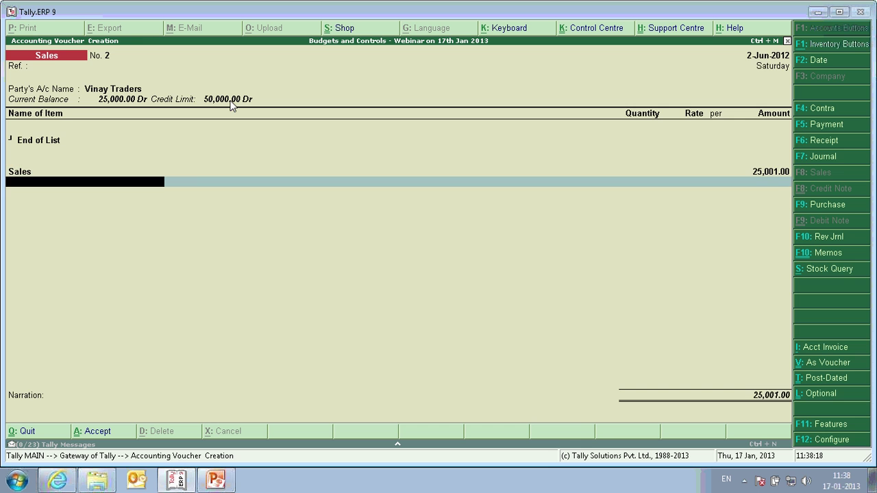
Try to accept the second voucher with its full amount allocated to a new bill reference
{"action": "key", "text": "Return"}
{"action": "key", "text": "Return"}
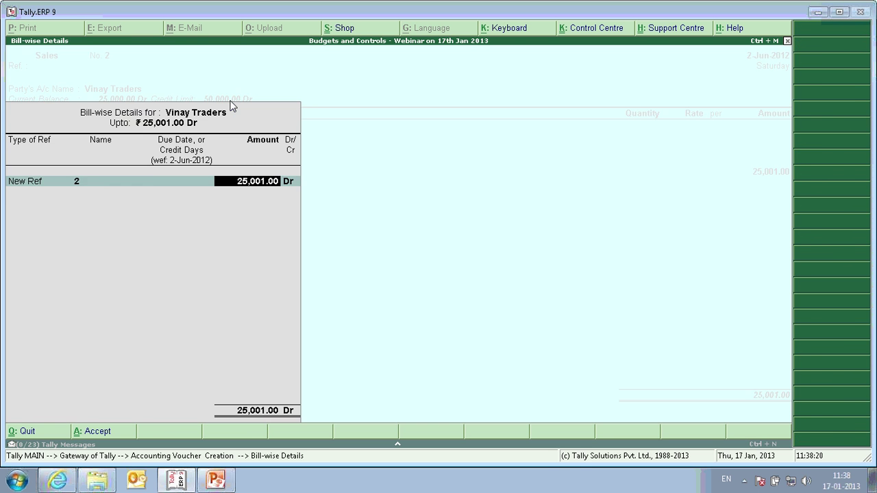
{"action": "key", "text": "Return"}
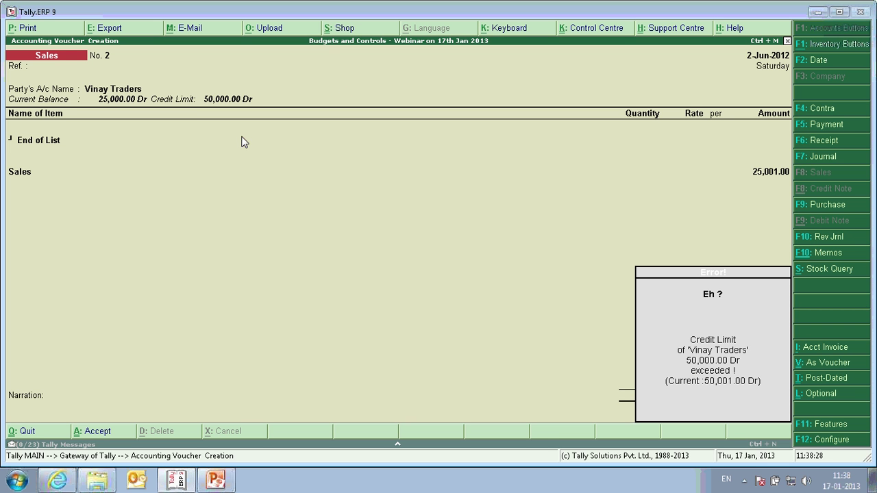
{"action": "key", "text": "Return"}
Return to the second voucher's Sales ledger line, keeping Vinay Traders, the party details and the empty item list
{"action": "key", "text": "Return"}
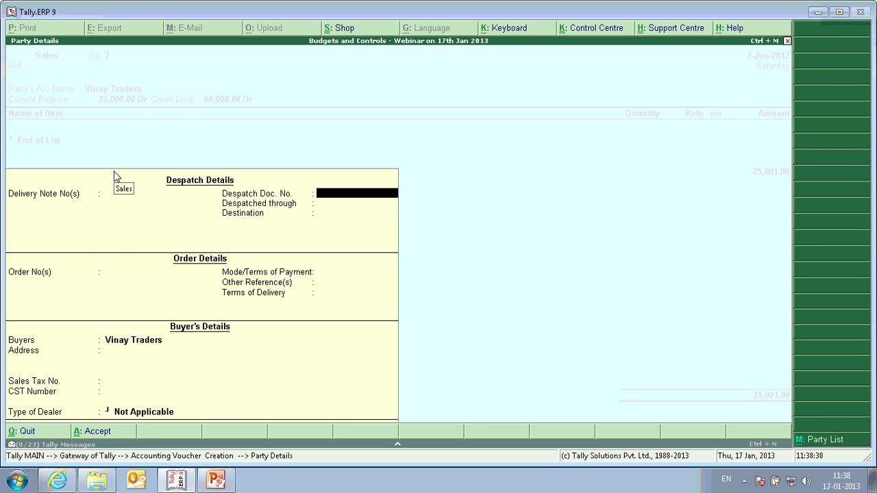
{"action": "key", "text": "Return"}
{"action": "key", "text": "Return"}
{"action": "key", "text": "Return"}
{"action": "key", "text": "Return"}
{"action": "key", "text": "Return"}
{"action": "key", "text": "Return"}
{"action": "key", "text": "Return"}
{"action": "key", "text": "Return"}
{"action": "key", "text": "Return"}
{"action": "key", "text": "Return"}
{"action": "key", "text": "Return"}
{"action": "key", "text": "Return"}
{"action": "key", "text": "Return"}
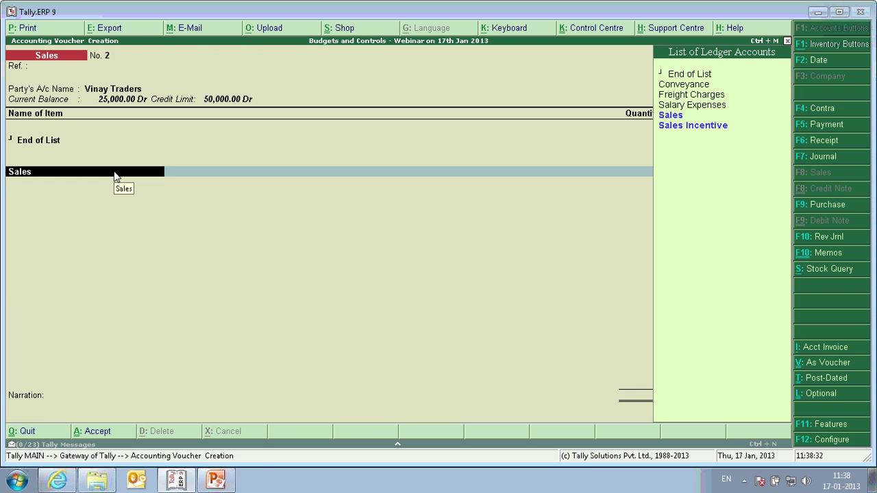
Set the Sales amount of the second voucher to 25,000
{"action": "key", "text": "Return"}
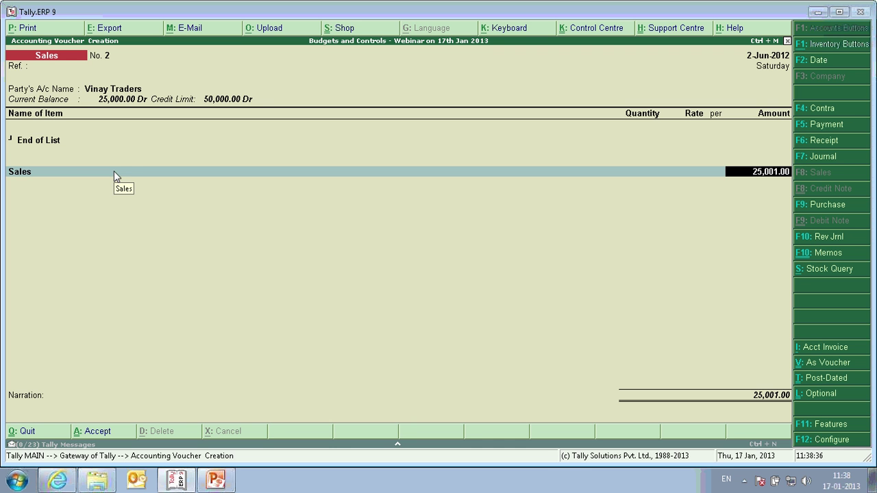
{"action": "key", "text": "BackSpace"}
{"action": "key", "text": "BackSpace"}
{"action": "key", "text": "BackSpace"}
{"action": "key", "text": "BackSpace"}
{"action": "type", "text": "0"}
{"action": "key", "text": "Return"}
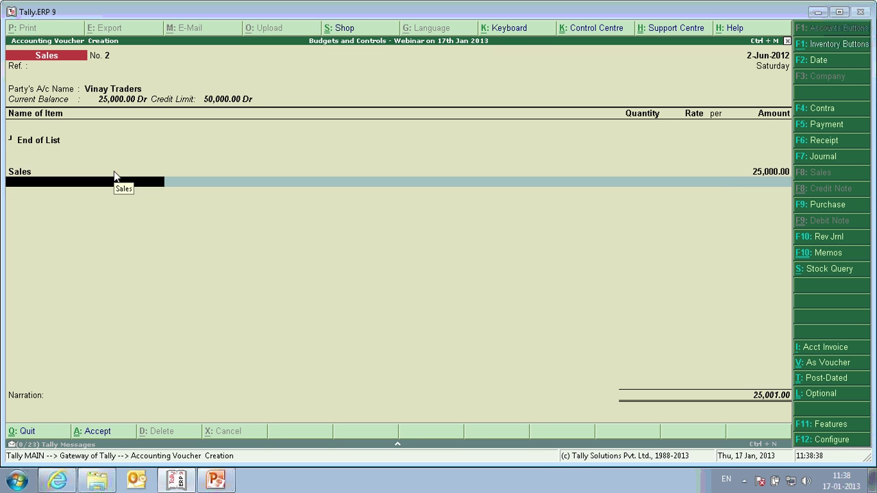
End the ledger list, accept the bill-wise details and save the second Sales voucher without a narration
{"action": "key", "text": "Return"}
{"action": "key", "text": "Return"}
{"action": "key", "text": "Return"}
{"action": "key", "text": "Return"}
{"action": "key", "text": "Return"}
{"action": "key", "text": "Return"}
{"action": "key", "text": "Return"}
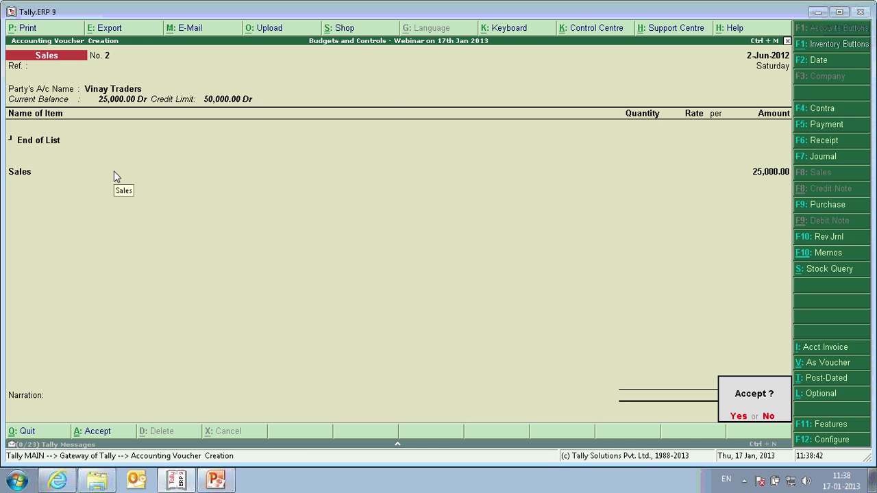
{"action": "key", "text": "Return"}
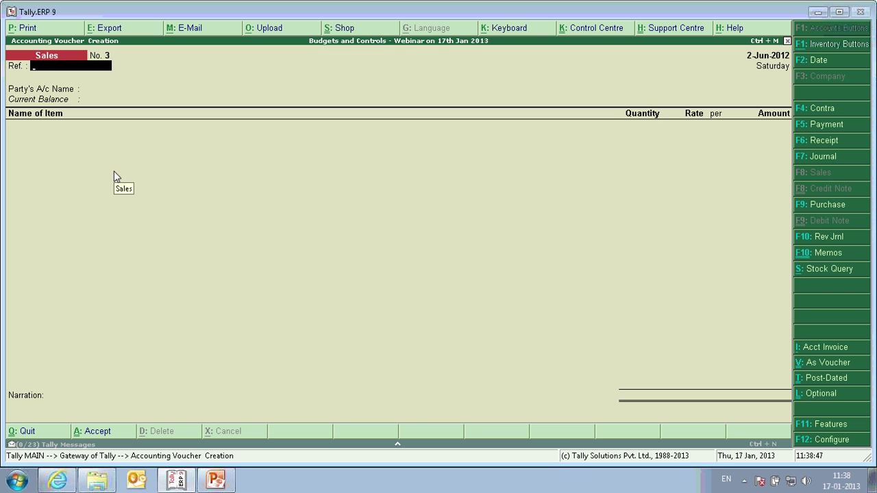
Start the third Sales voucher for Vinay Traders, accept the blank party details and end the item list without items
{"action": "key", "text": "Return"}
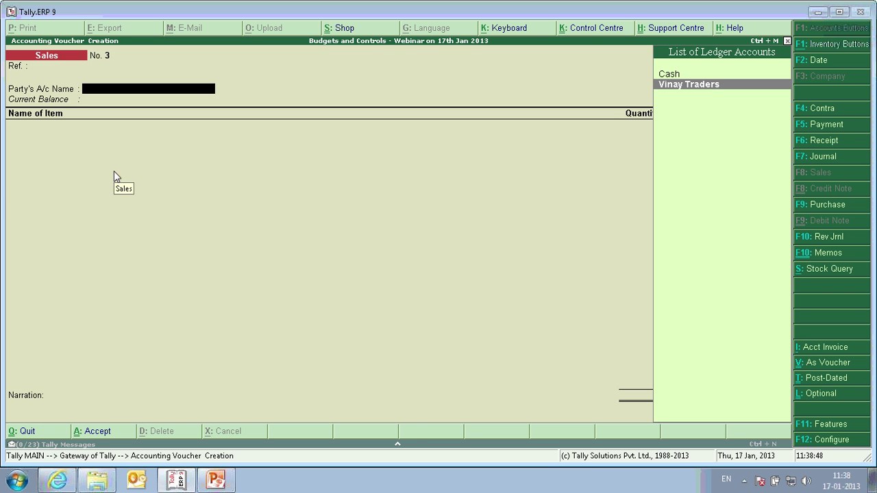
{"action": "key", "text": "Return"}
{"action": "key", "text": "Return"}
{"action": "key", "text": "Return"}
{"action": "key", "text": "Return"}
{"action": "key", "text": "Return"}
{"action": "key", "text": "Return"}
{"action": "key", "text": "Return"}
{"action": "key", "text": "Return"}
{"action": "key", "text": "Return"}
{"action": "key", "text": "Return"}
{"action": "key", "text": "Return"}
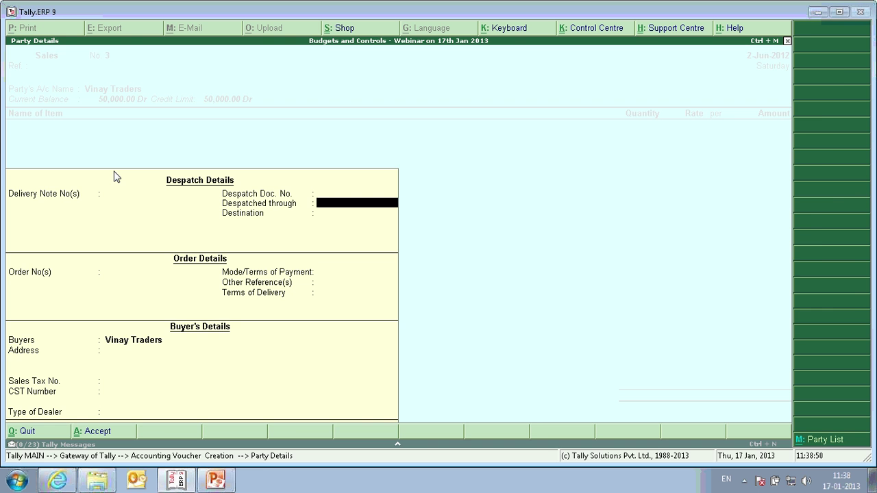
{"action": "key", "text": "Return"}
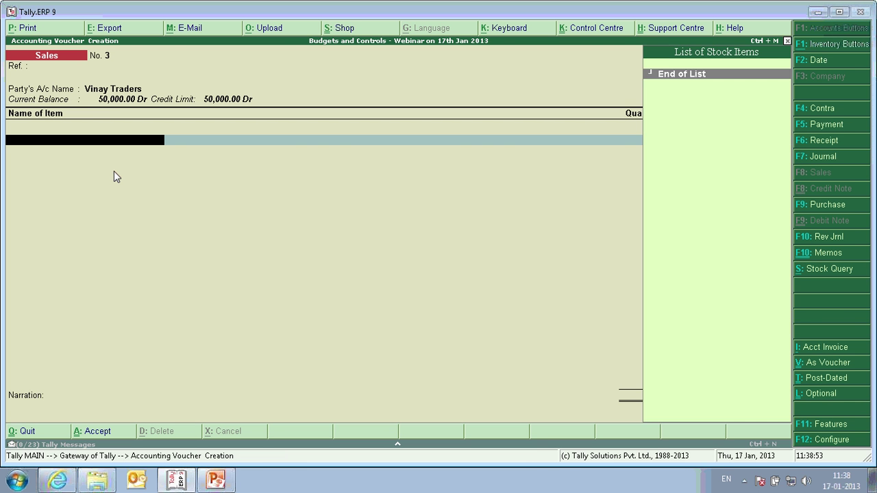
{"action": "key", "text": "Return"}
Choose the Sales ledger in the third voucher and enter an amount of 1
{"action": "key", "text": "Down"}
{"action": "key", "text": "Down"}
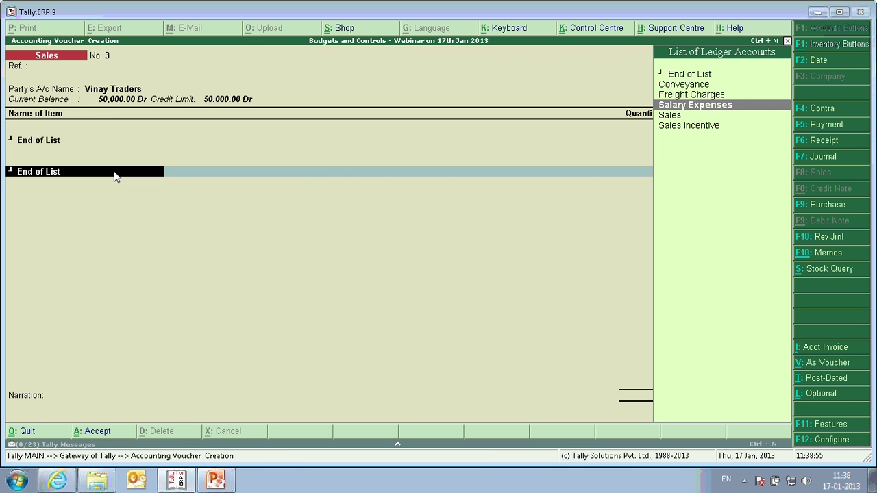
{"action": "key", "text": "Down"}
{"action": "key", "text": "Return"}
{"action": "type", "text": "1"}
{"action": "key", "text": "Return"}
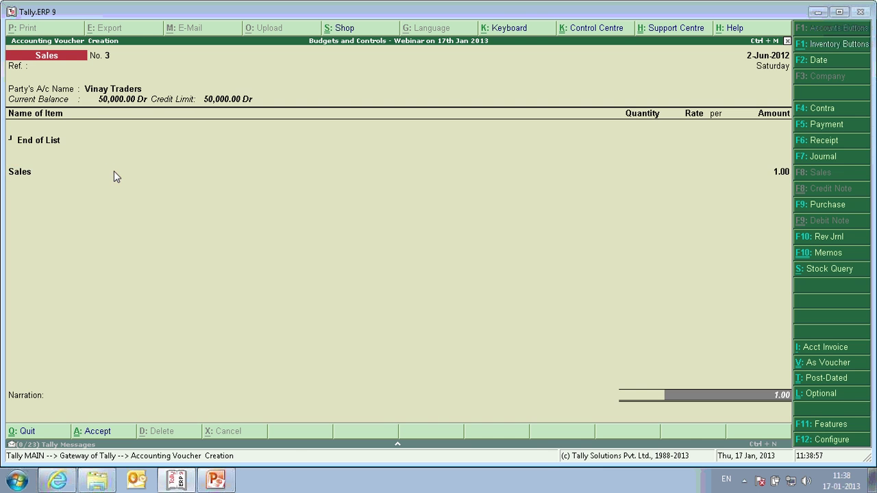
Try to accept the third Sales voucher with its bill-wise details
{"action": "key", "text": "Return"}
{"action": "key", "text": "Return"}
{"action": "key", "text": "Return"}
{"action": "key", "text": "Return"}
{"action": "key", "text": "Return"}
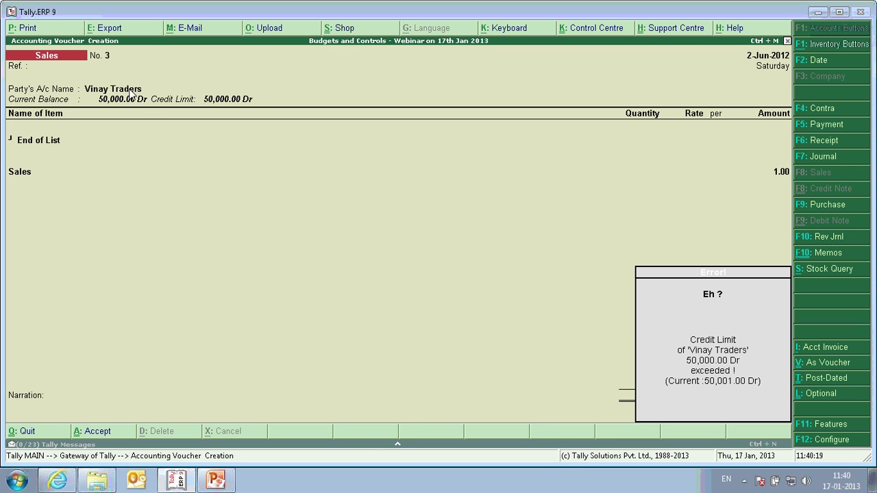
{"action": "key", "text": "Return"}
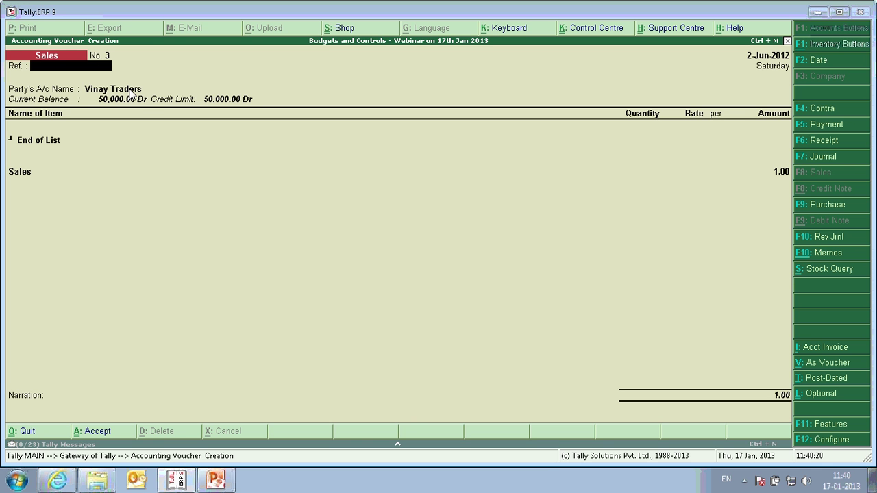
Open the Vinay Traders ledger for alteration from the voucher and set its credit limit to 50,500
{"action": "left_click", "coordinate": [113, 89]}
{"action": "key", "text": "ctrl+Return"}
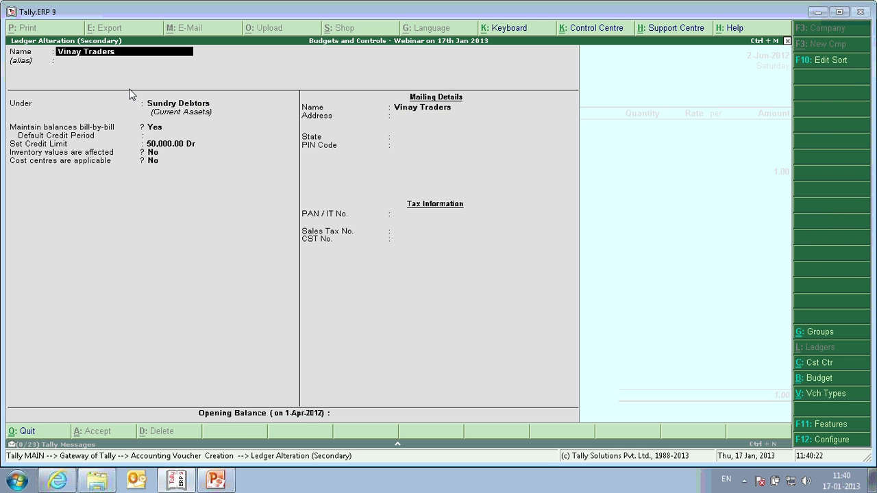
{"action": "key", "text": "Down"}
{"action": "key", "text": "Down"}
{"action": "key", "text": "Down"}
{"action": "key", "text": "Down"}
{"action": "key", "text": "Down"}
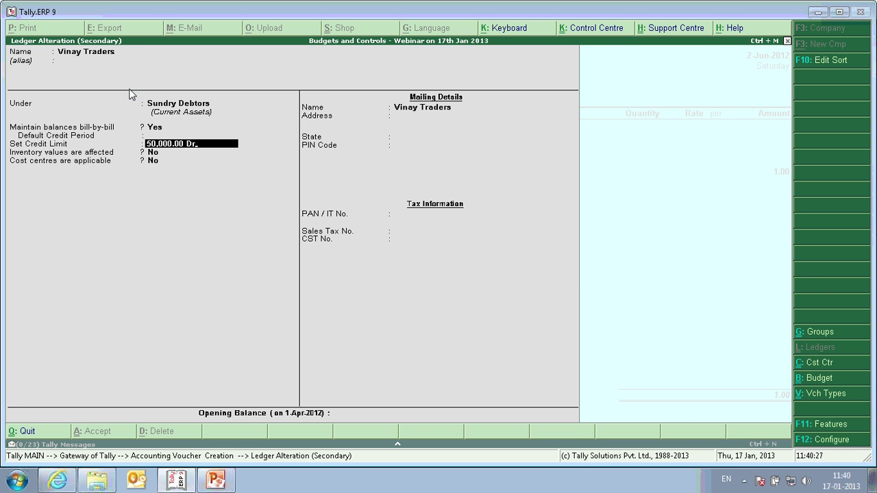
{"action": "key", "text": "BackSpace"}
{"action": "key", "text": "BackSpace"}
{"action": "key", "text": "BackSpace"}
{"action": "key", "text": "BackSpace"}
{"action": "key", "text": "BackSpace"}
{"action": "key", "text": "BackSpace"}
{"action": "key", "text": "BackSpace"}
{"action": "key", "text": "BackSpace"}
{"action": "key", "text": "BackSpace"}
{"action": "type", "text": "500"}
{"action": "key", "text": "Return"}
Accept the remaining ledger fields with the state as Not Applicable and save the Vinay Traders alteration
{"action": "key", "text": "Return"}
{"action": "key", "text": "Return"}
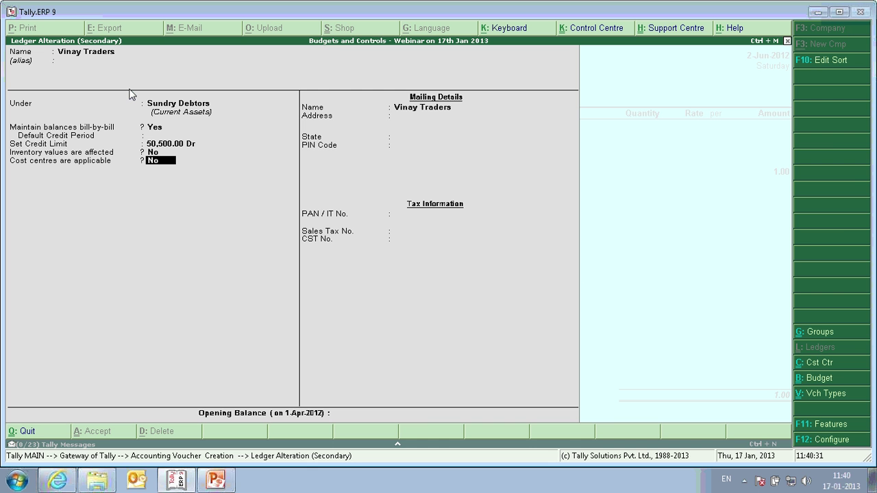
{"action": "key", "text": "Return"}
{"action": "key", "text": "Return"}
{"action": "key", "text": "Return"}
{"action": "key", "text": "Return"}
{"action": "key", "text": "Return"}
{"action": "key", "text": "Return"}
{"action": "key", "text": "Return"}
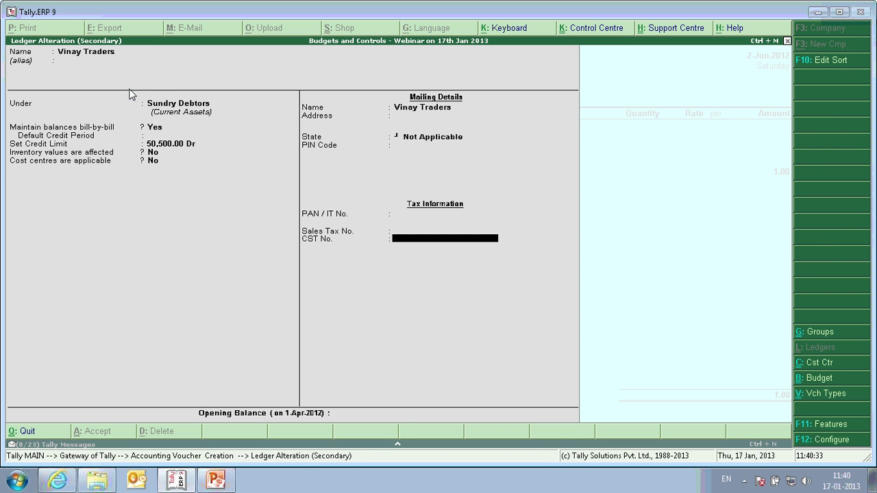
{"action": "key", "text": "Return"}
{"action": "key", "text": "Return"}
{"action": "key", "text": "Return"}
Accept the third voucher's party details with the dealer type as Not Applicable and return to its Sales line
{"action": "key", "text": "Return"}
{"action": "key", "text": "Return"}
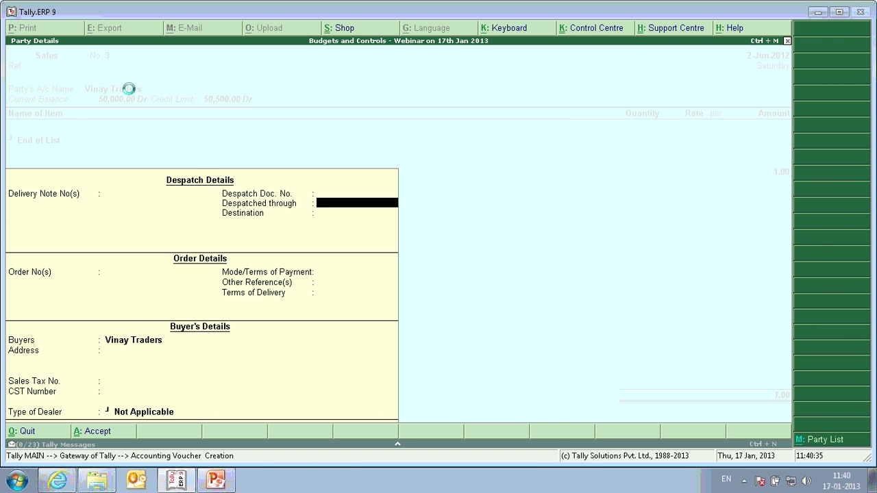
{"action": "key", "text": "Return"}
{"action": "key", "text": "Return"}
{"action": "key", "text": "Return"}
{"action": "key", "text": "Return"}
{"action": "key", "text": "Return"}
{"action": "key", "text": "Return"}
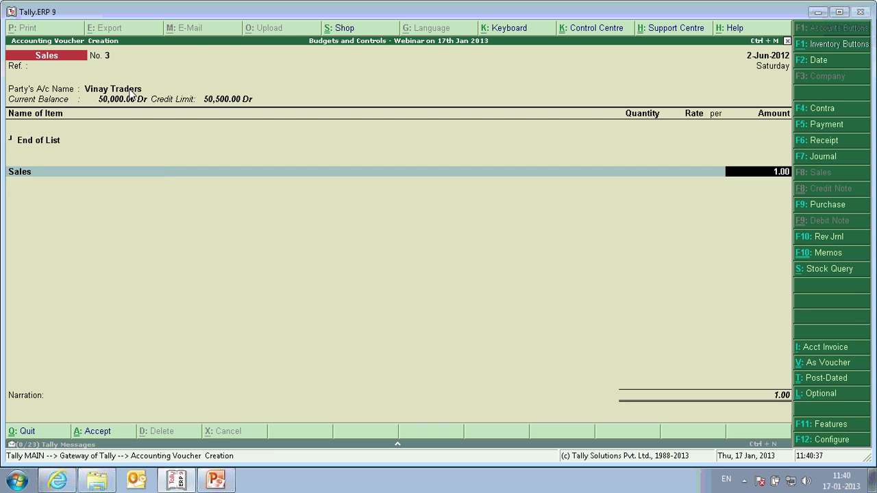
Allocate the third Sales voucher's 1.00 amount to the new bill reference 3, and quit the voucher without saving it
{"action": "key", "text": "Return"}
{"action": "key", "text": "Return"}
{"action": "key", "text": "Return"}
{"action": "key", "text": "Return"}
{"action": "key", "text": "Return"}
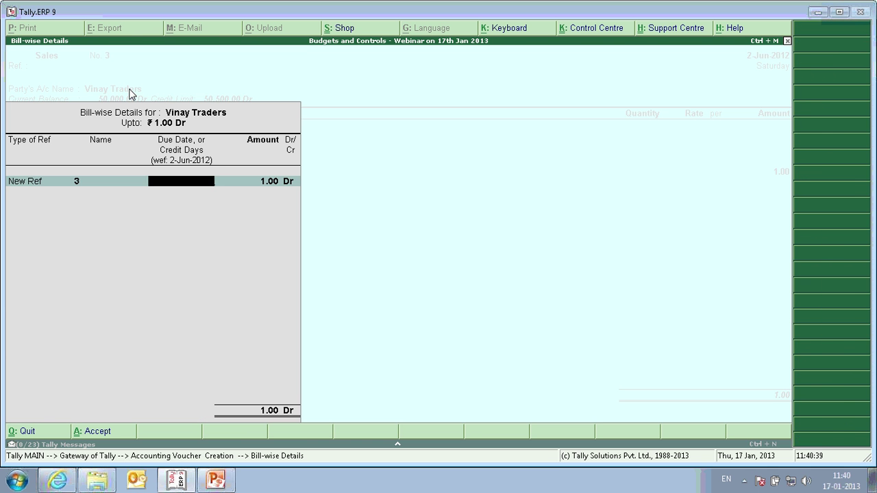
{"action": "key", "text": "Return"}
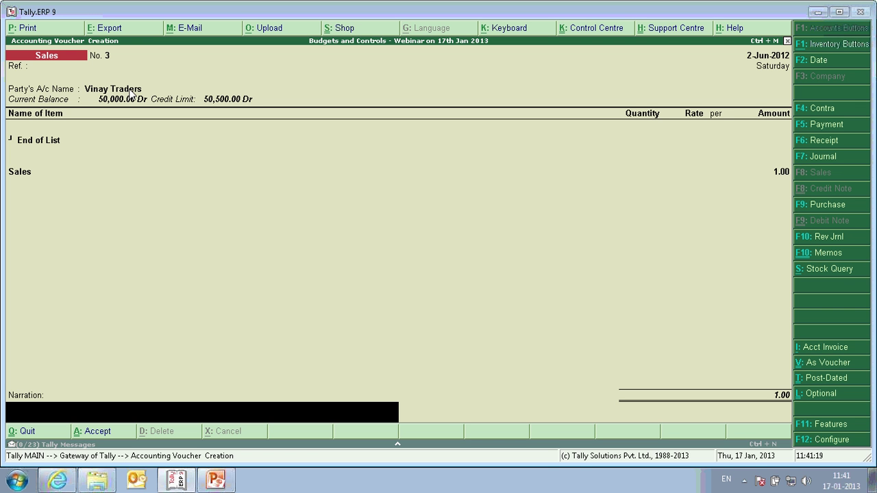
{"action": "key", "text": "Escape"}
{"action": "key", "text": "y"}
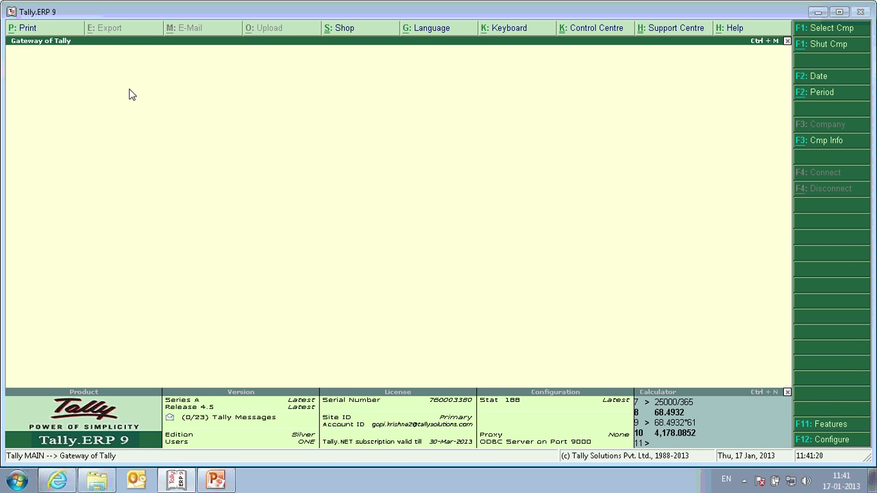
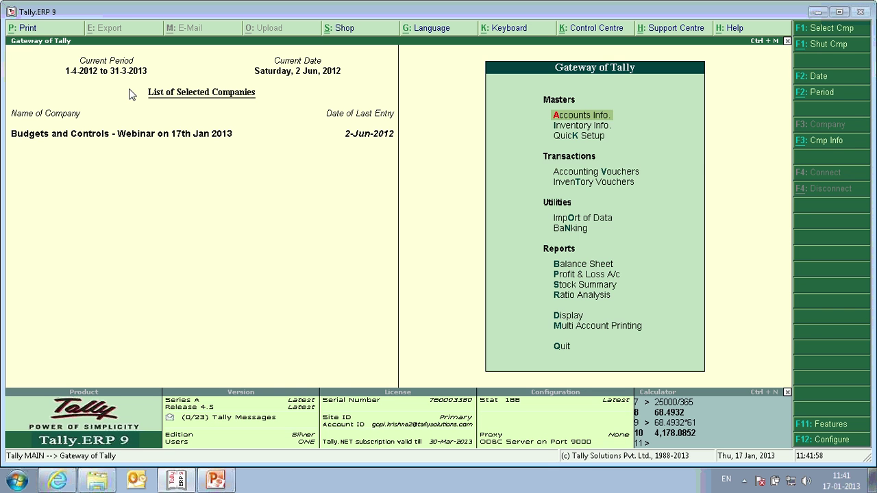
{"action": "key", "text": "alt+F3"}
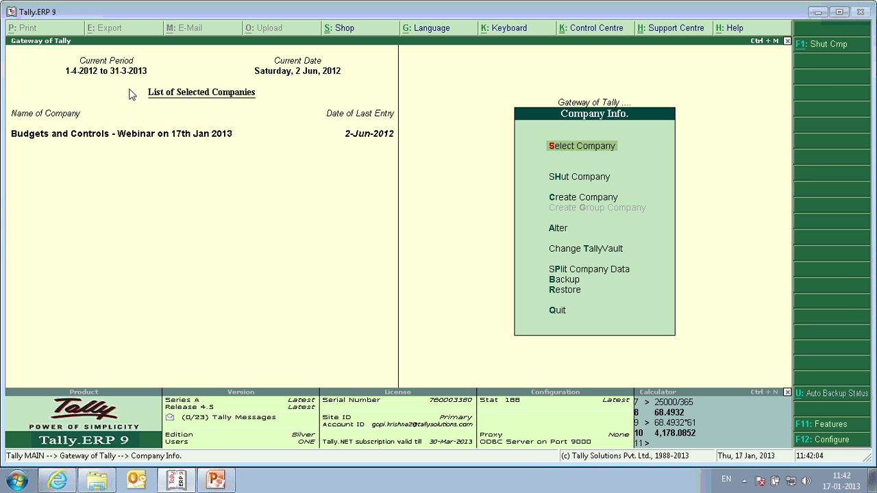
{"action": "key", "text": "Escape"}
Start a new ledger named Angha Supplier under Sundry Creditors with bill-by-bill balances maintained and no default credit period
{"action": "key", "text": "Return"}
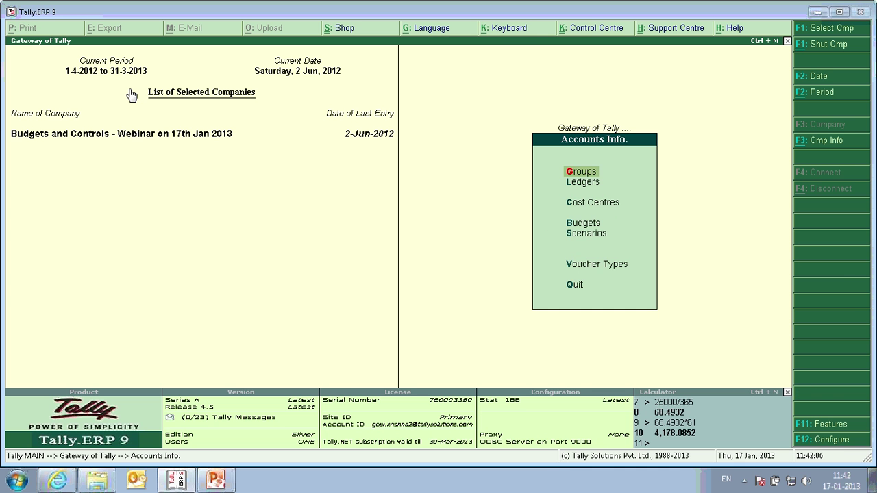
{"action": "key", "text": "l"}
{"action": "key", "text": "Return"}
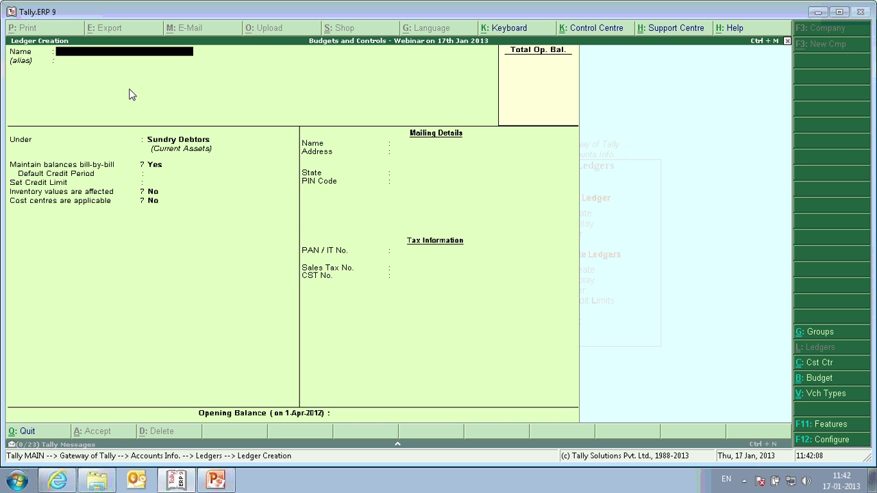
{"action": "type", "text": "Angha Supplier"}
{"action": "key", "text": "Return"}
{"action": "key", "text": "Return"}
{"action": "type", "text": "Cr"}
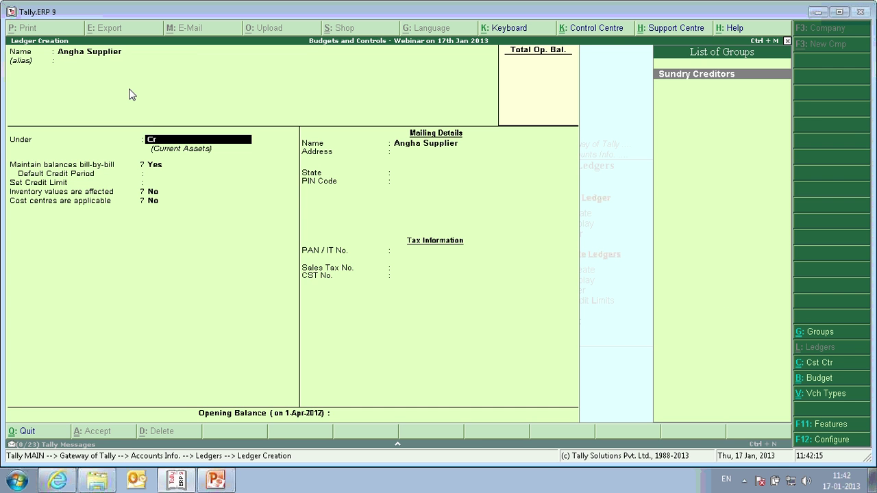
{"action": "key", "text": "Return"}
{"action": "key", "text": "Return"}
{"action": "key", "text": "Return"}
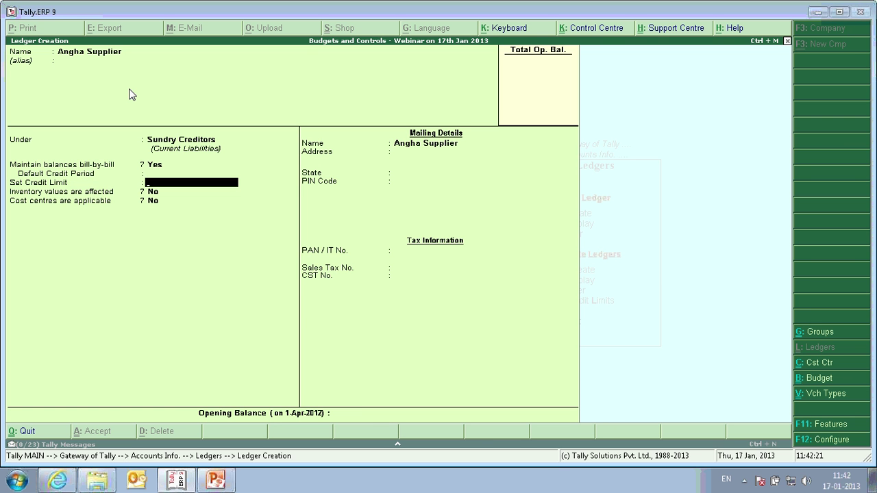
Set Angha Supplier's credit limit to 1,00,000 and keep inventory values and cost centres at No
{"action": "type", "text": "100000"}
{"action": "key", "text": "Return"}
{"action": "key", "text": "Return"}
{"action": "key", "text": "Return"}
{"action": "key", "text": "Return"}
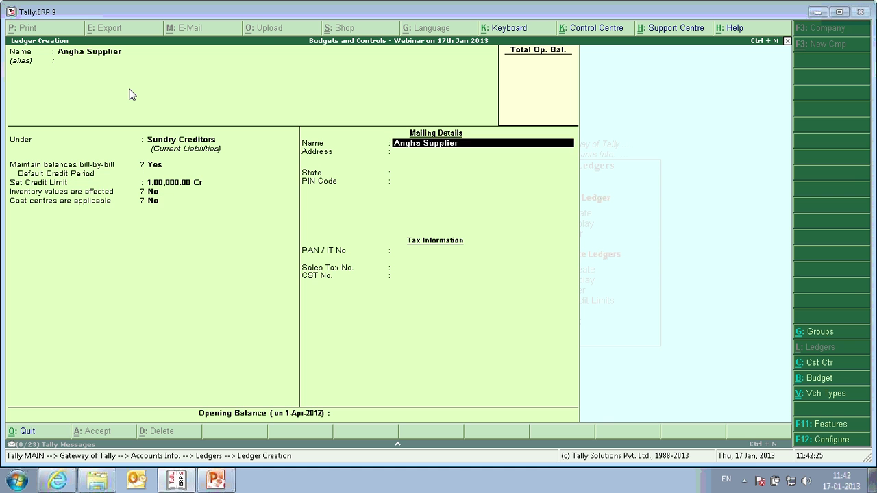
Accept the remaining mailing and tax fields with the state as Not Applicable, save the ledger and return to the Gateway
{"action": "key", "text": "Return"}
{"action": "key", "text": "Return"}
{"action": "key", "text": "Return"}
{"action": "key", "text": "Return"}
{"action": "key", "text": "Return"}
{"action": "key", "text": "Return"}
{"action": "key", "text": "Return"}
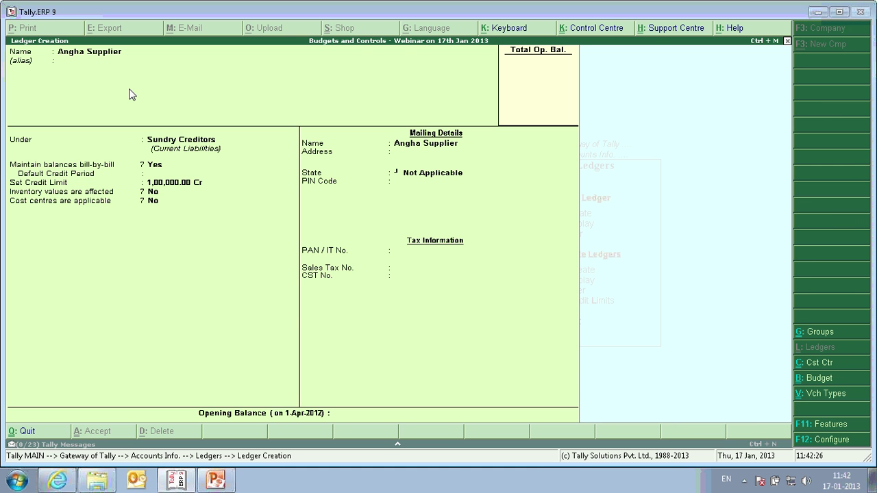
{"action": "key", "text": "Escape"}
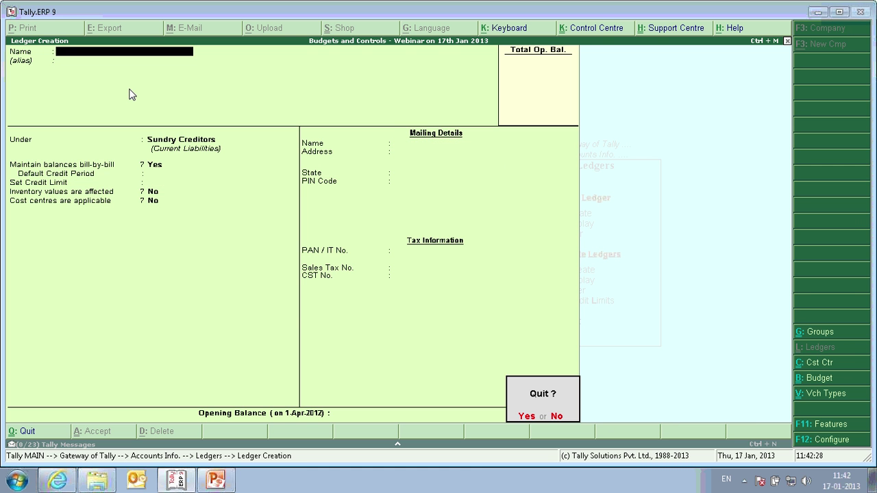
{"action": "key", "text": "Return"}
{"action": "key", "text": "Escape"}
{"action": "key", "text": "n"}
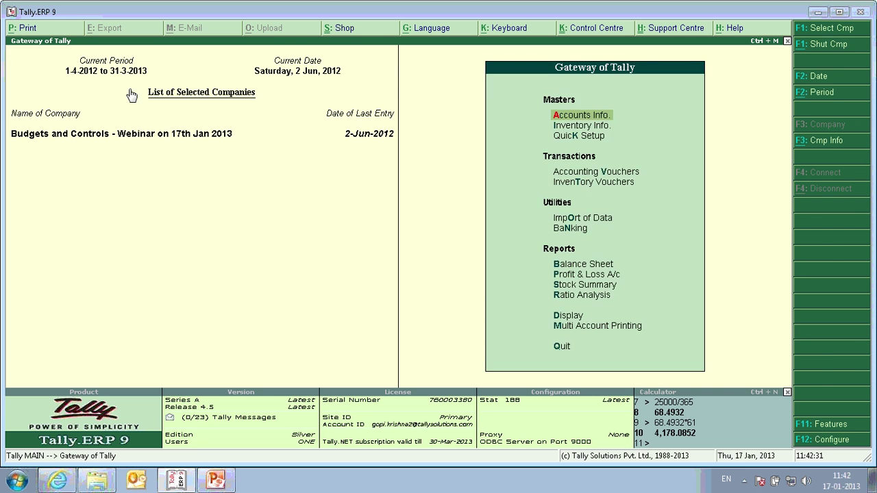
Check Angha Supplier's credit limit in a new Purchase voucher and quit the voucher without saving
{"action": "key", "text": "v"}
{"action": "key", "text": "F9"}
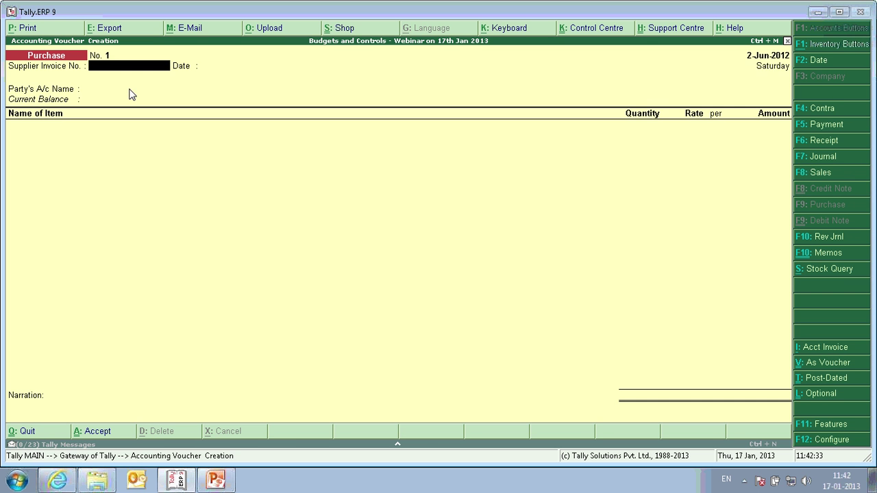
{"action": "key", "text": "Return"}
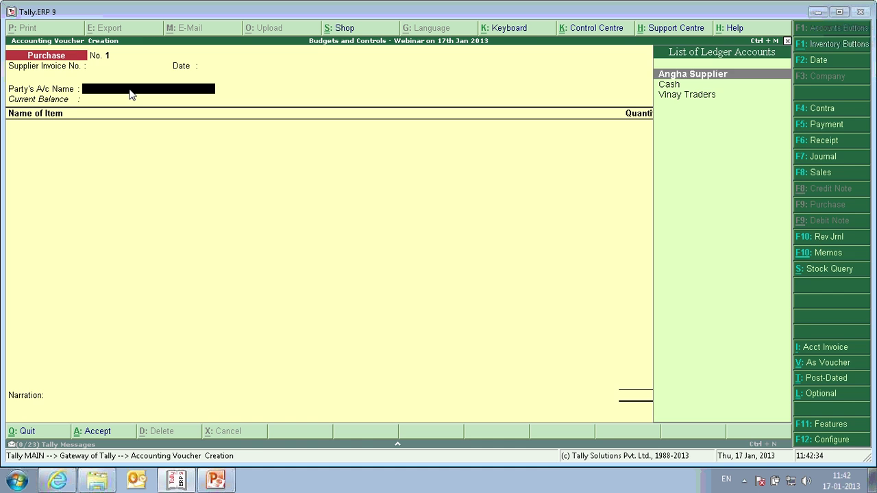
{"action": "key", "text": "Return"}
{"action": "key", "text": "ctrl+a"}
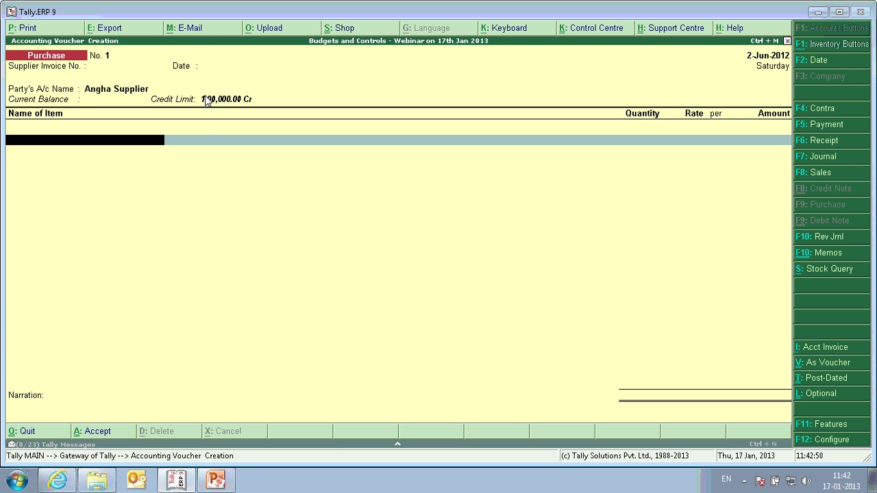
{"action": "key", "text": "Escape"}
{"action": "key", "text": "Return"}
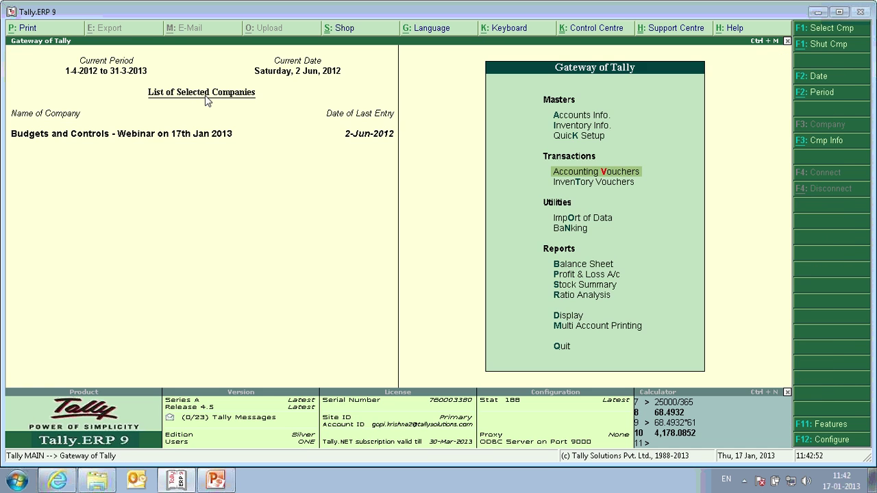
{"action": "key", "text": "Escape"}
{"action": "key", "text": "Escape"}
Split the Budgets and Controls company data from 1-Sep-2012 and return to the Gateway
{"action": "key", "text": "alt+F3"}
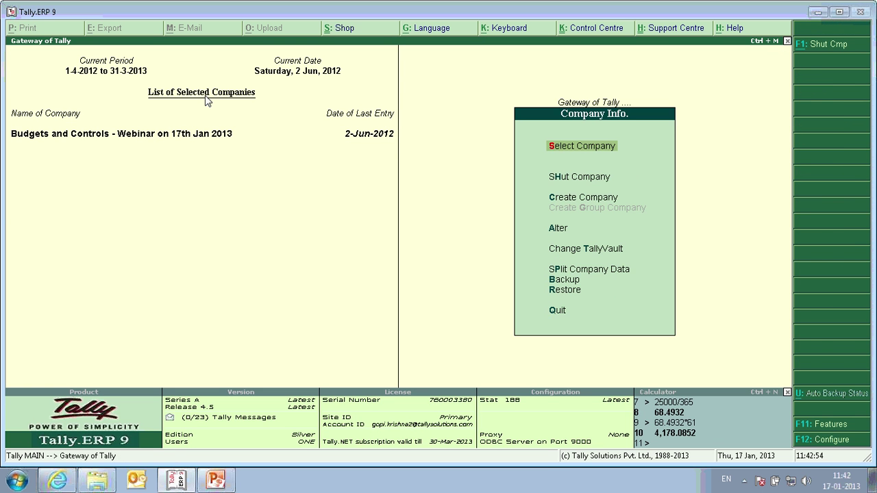
{"action": "key", "text": "p"}
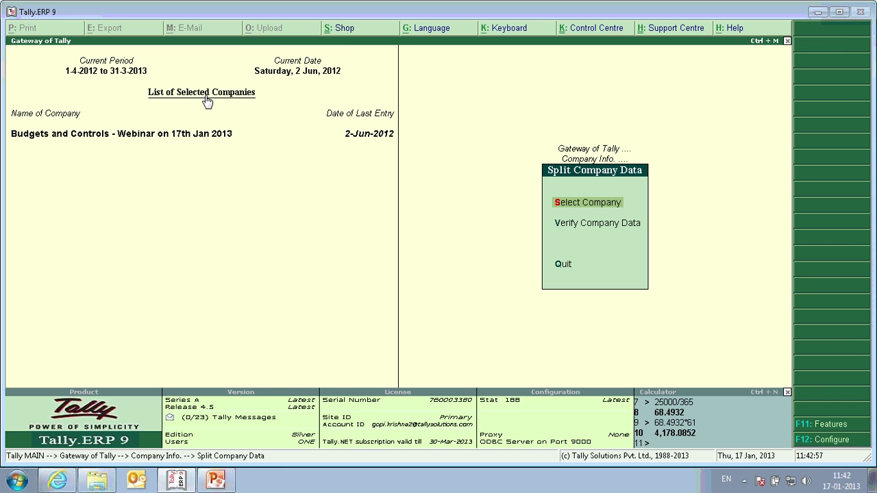
{"action": "key", "text": "Return"}
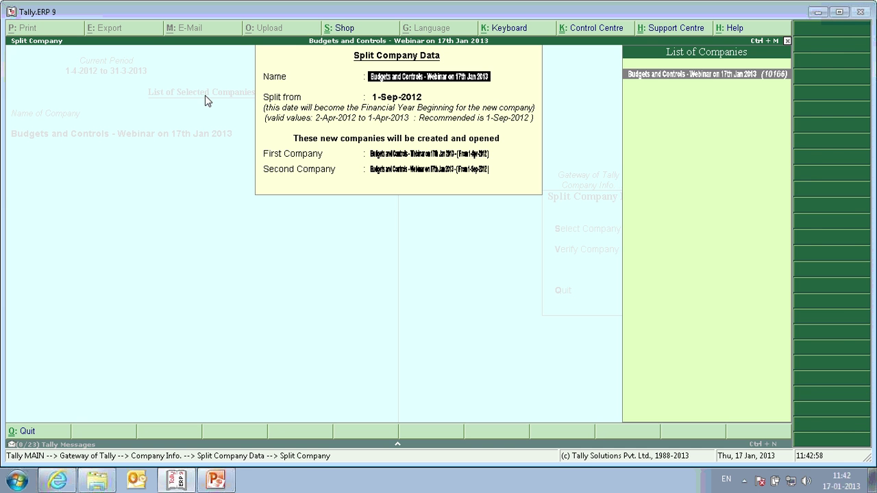
{"action": "key", "text": "Return"}
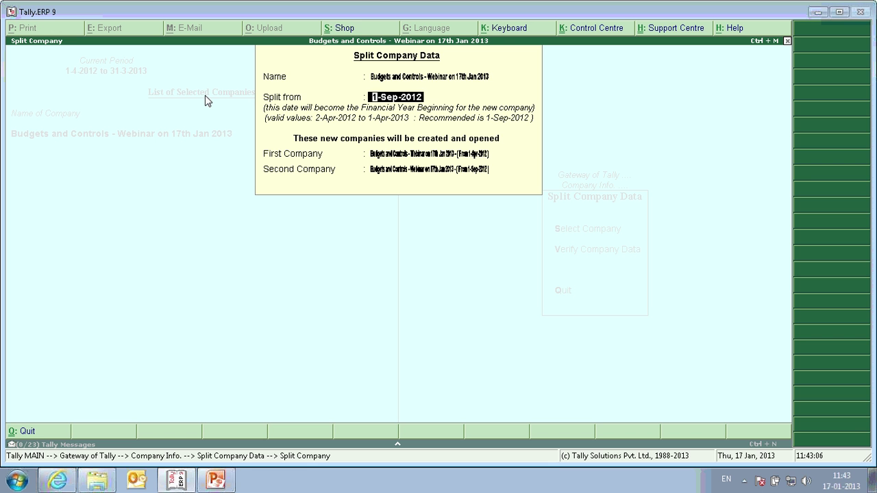
{"action": "key", "text": "Return"}
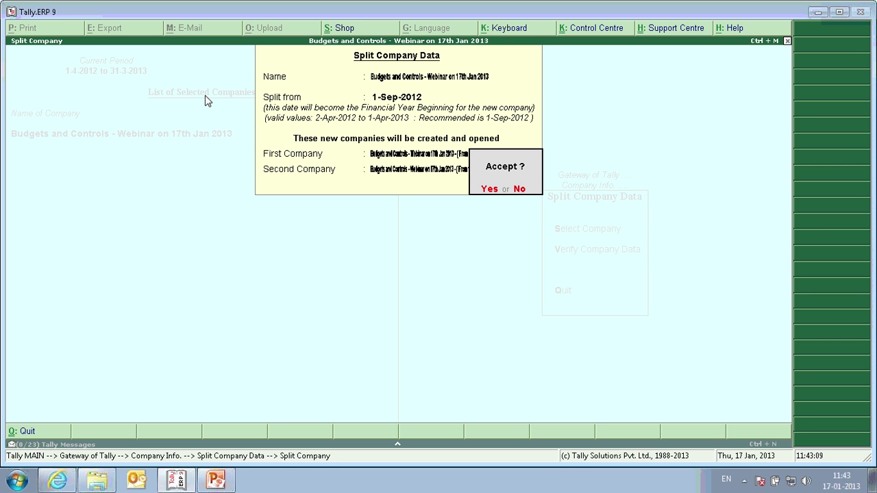
{"action": "key", "text": "Return"}
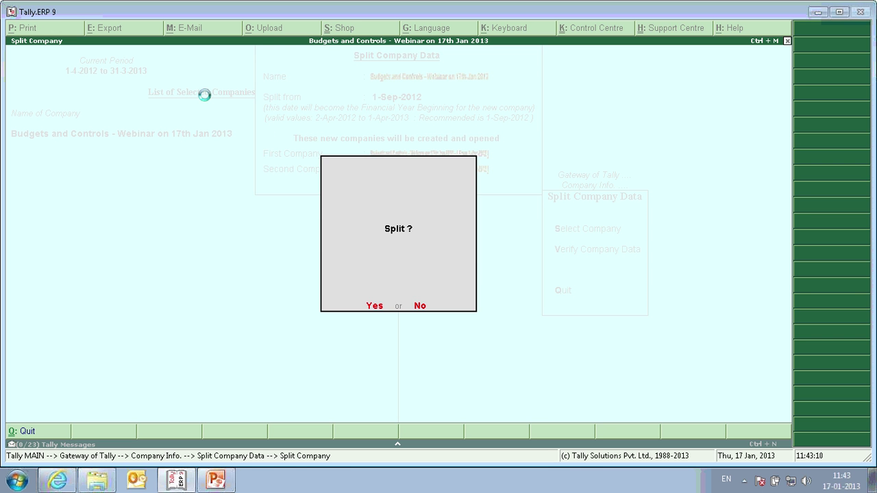
{"action": "key", "text": "Return"}
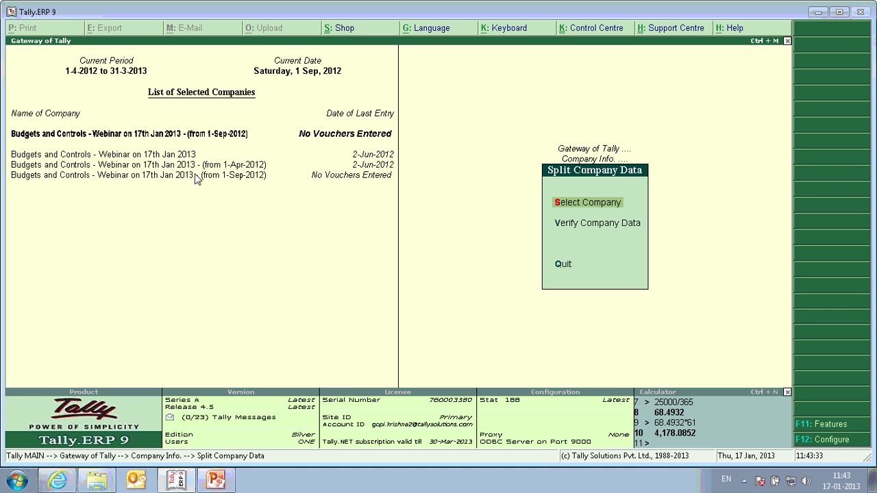
{"action": "key", "text": "Escape"}
{"action": "key", "text": "Escape"}
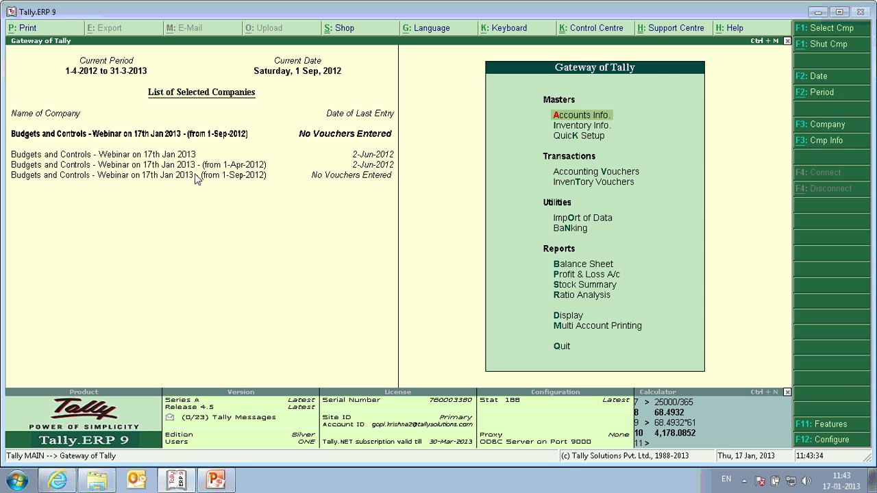
Open the Expenses - Group Budget for alteration in the split company starting 1-Sep-2012
{"action": "key", "text": "a"}
{"action": "key", "text": "b"}
{"action": "key", "text": "a"}
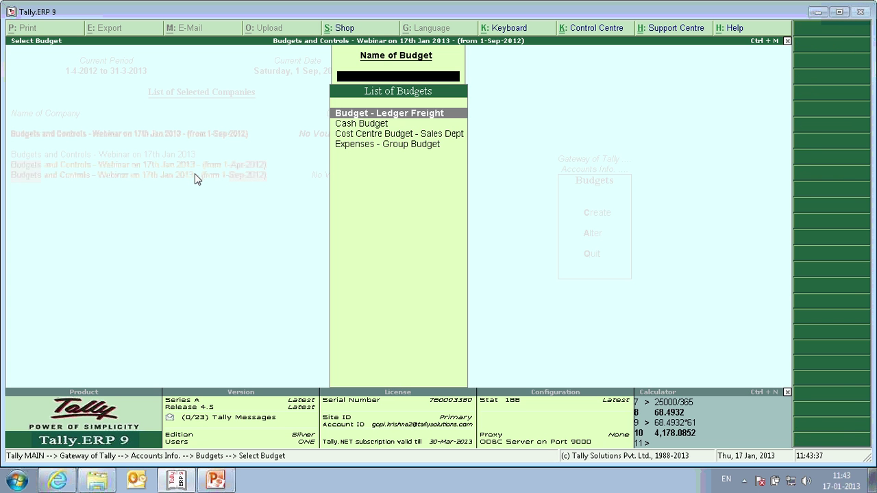
{"action": "key", "text": "Down"}
{"action": "key", "text": "Down"}
{"action": "key", "text": "Down"}
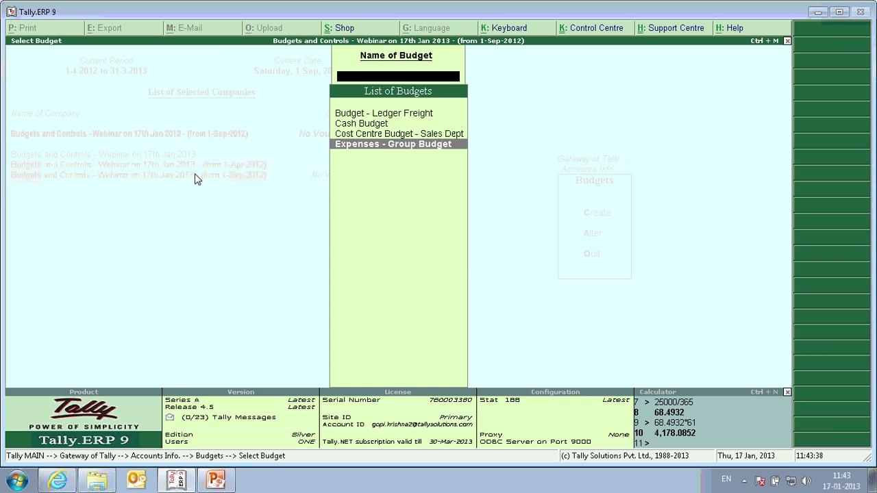
{"action": "key", "text": "Return"}
{"action": "key", "text": "Return"}
{"action": "key", "text": "Return"}
{"action": "key", "text": "Return"}
{"action": "key", "text": "Return"}
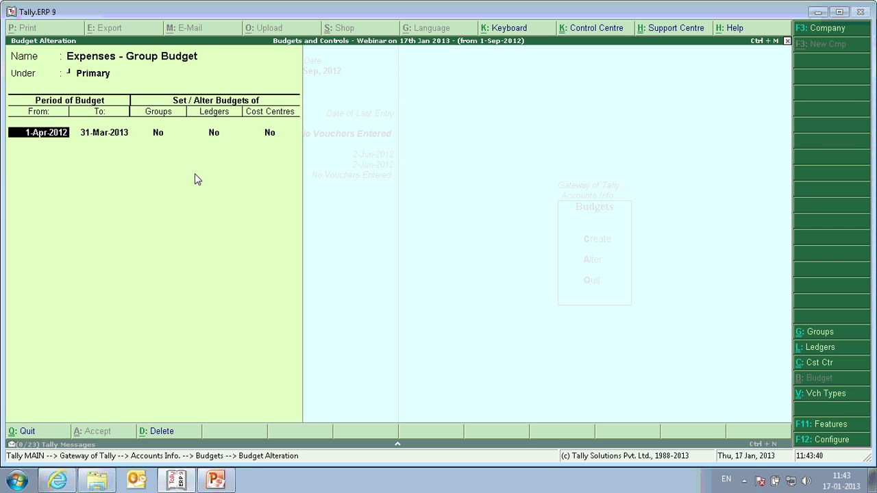
View the group budget amounts under Expenses - Group Budget, and leave the budget without saving changes
{"action": "key", "text": "y"}
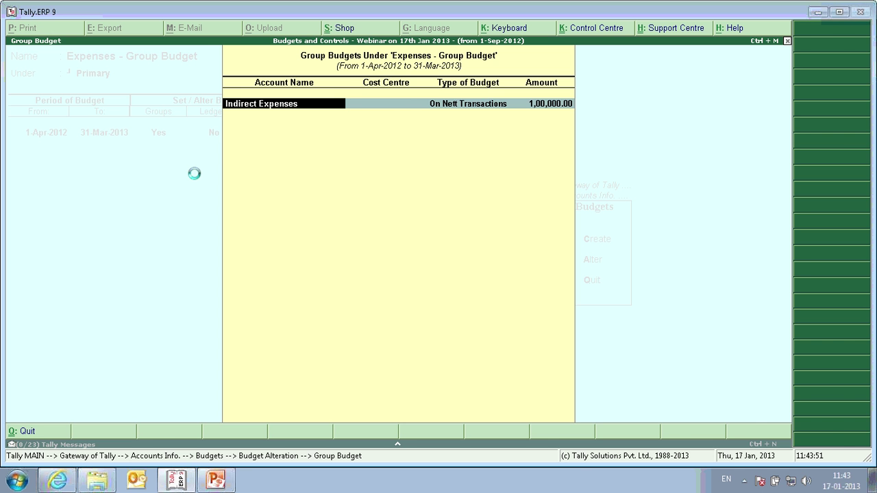
{"action": "key", "text": "Escape"}
{"action": "key", "text": "Escape"}
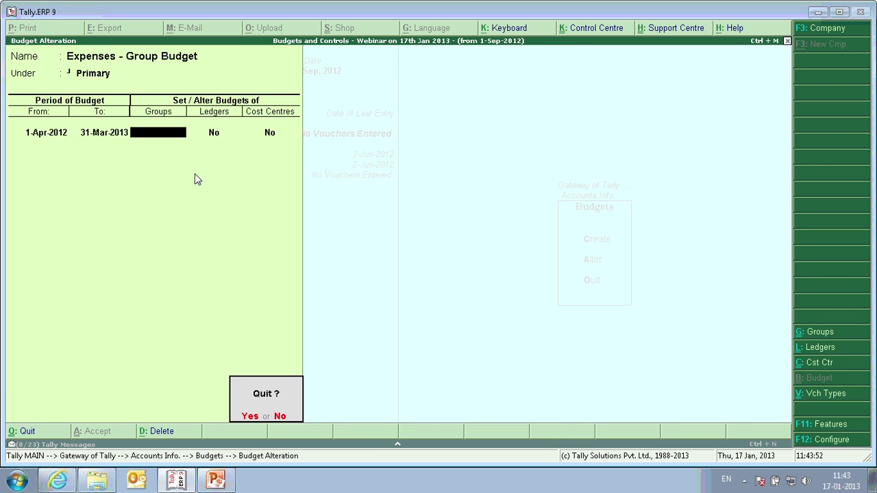
{"action": "key", "text": "Return"}
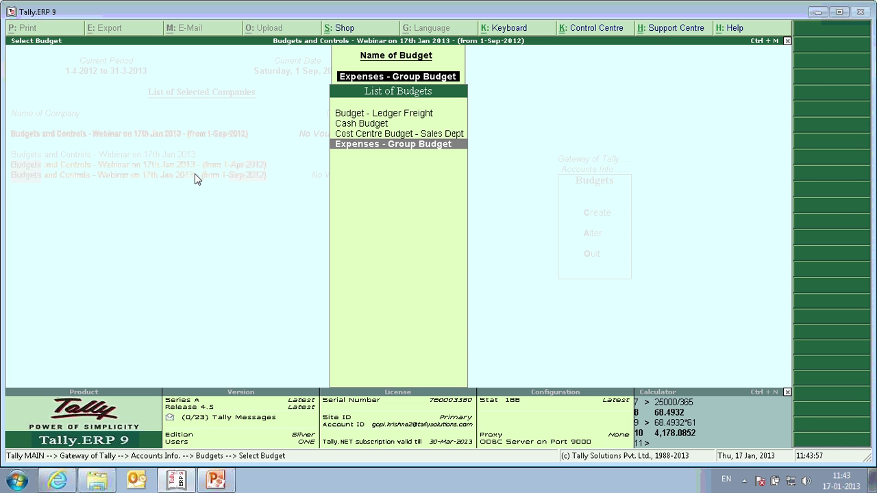
{"action": "key", "text": "Escape"}
{"action": "key", "text": "Escape"}
{"action": "key", "text": "Escape"}
{"action": "key", "text": "Escape"}
{"action": "key", "text": "Escape"}
{"action": "key", "text": "Escape"}
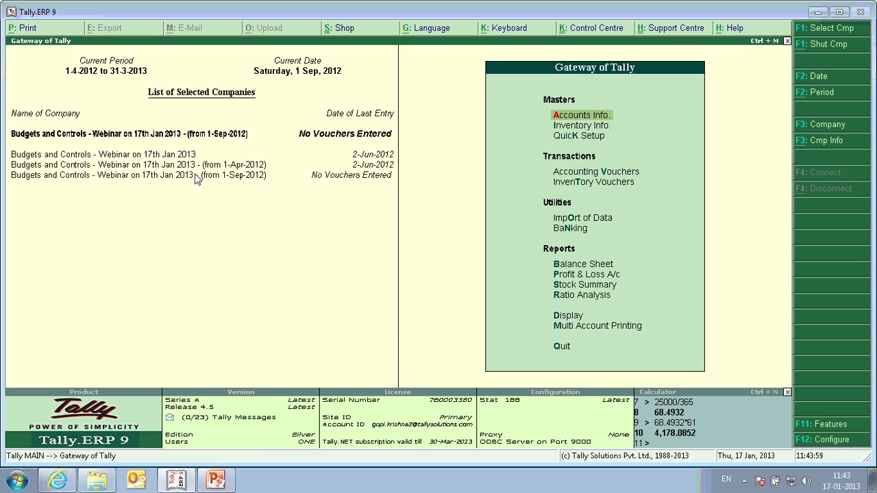
View the Trial Balance of the split company starting 1-Sep-2012 and return to the Gateway
{"action": "key", "text": "d"}
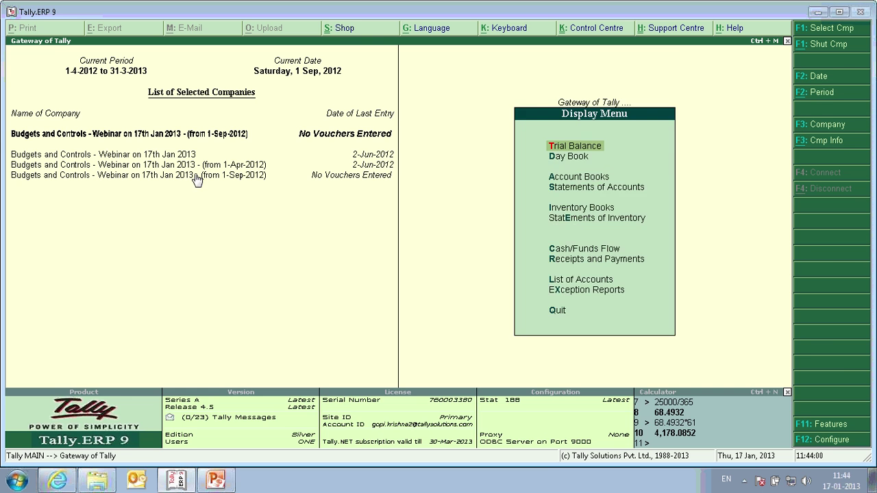
{"action": "key", "text": "Return"}
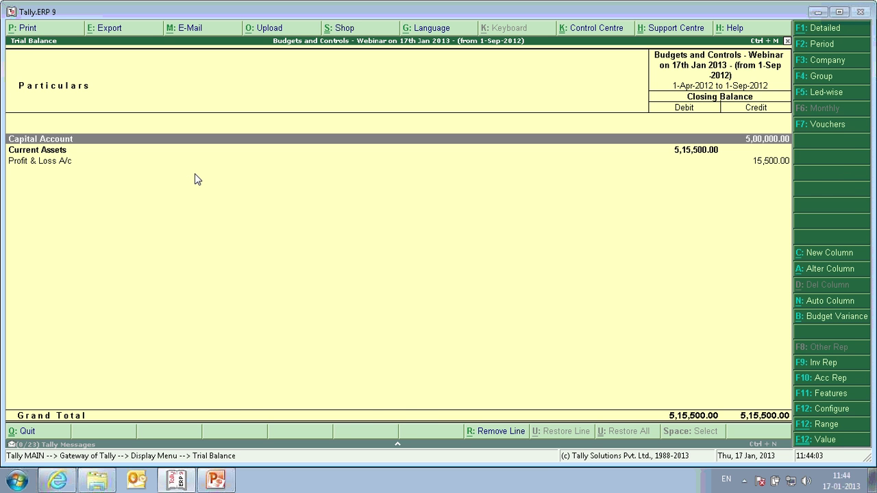
{"action": "key", "text": "Escape"}
{"action": "key", "text": "Escape"}
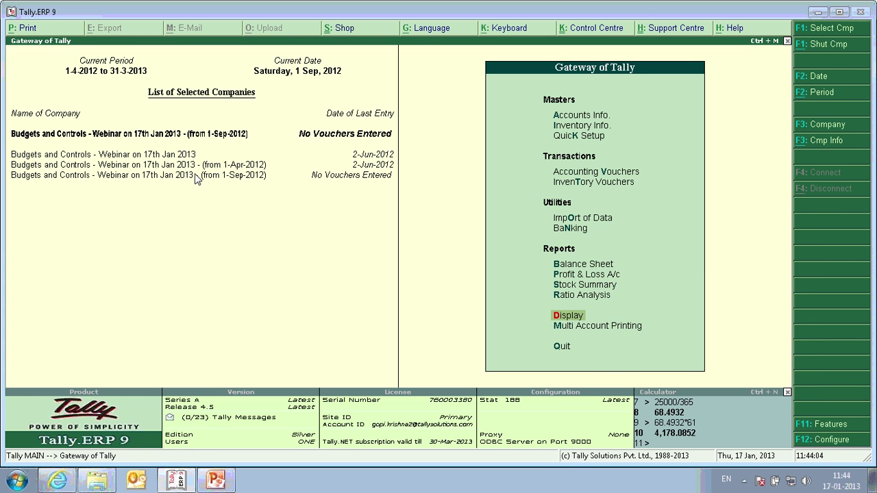
Start a payment voucher from the Cash account and enter 5000 against the Conveyance ledger
{"action": "key", "text": "v"}
{"action": "key", "text": "F9"}
{"action": "key", "text": "F5"}
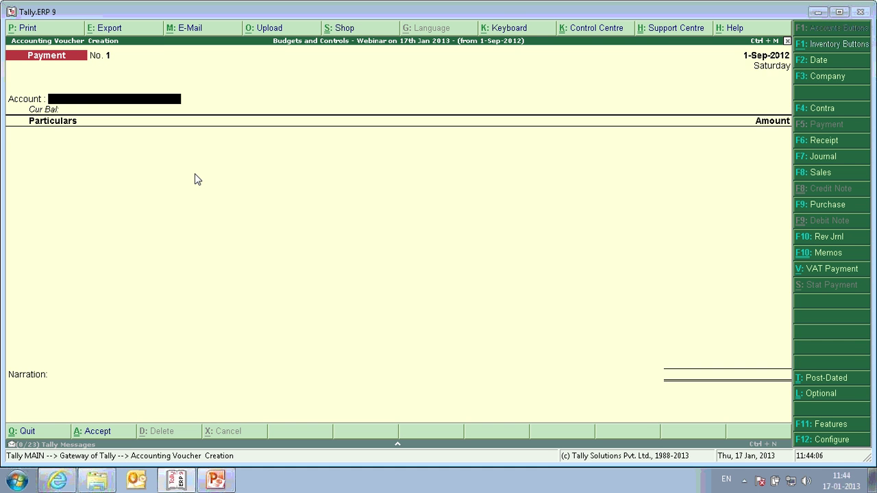
{"action": "key", "text": "Return"}
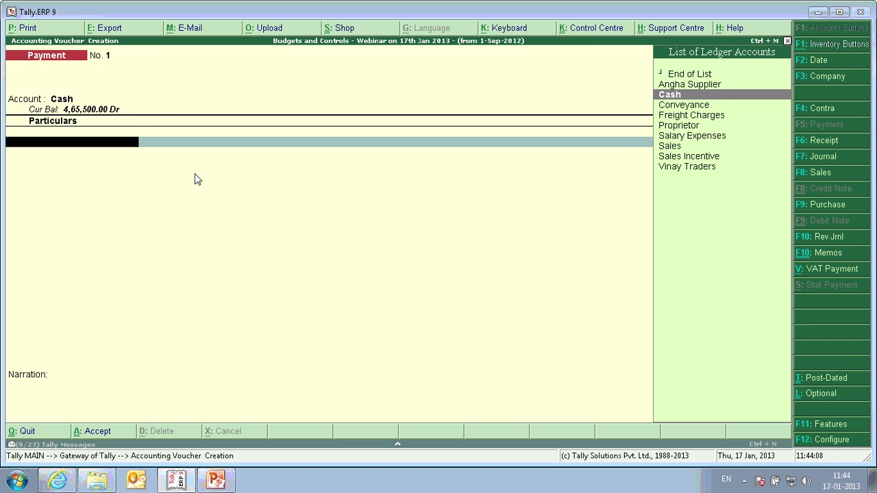
{"action": "key", "text": "Down"}
{"action": "key", "text": "Return"}
{"action": "type", "text": "5000"}
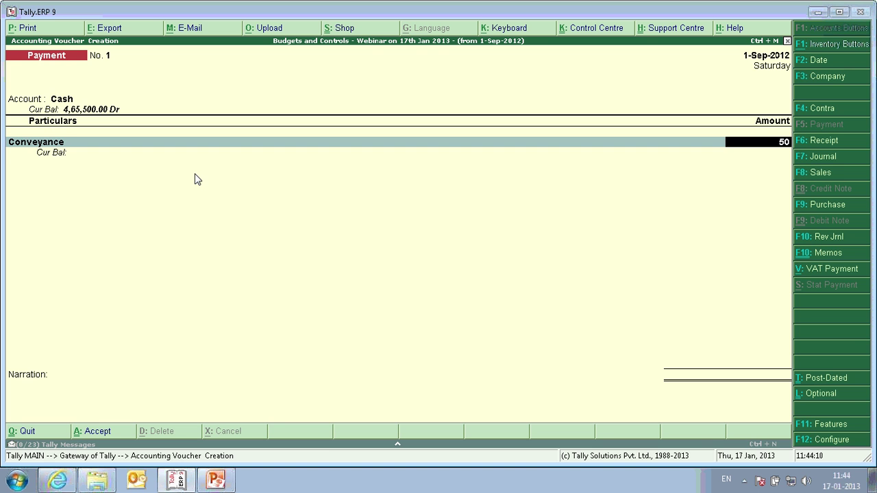
Allocate the full conveyance amount to the Sales Department cost centre, accept the payment voucher and return to the Gateway
{"action": "key", "text": "Return"}
{"action": "key", "text": "Return"}
{"action": "key", "text": "Return"}
{"action": "key", "text": "Return"}
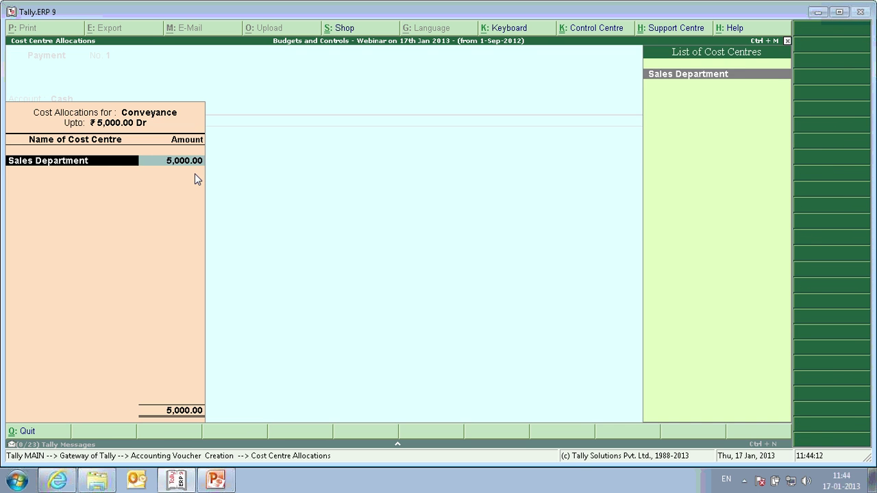
{"action": "key", "text": "Return"}
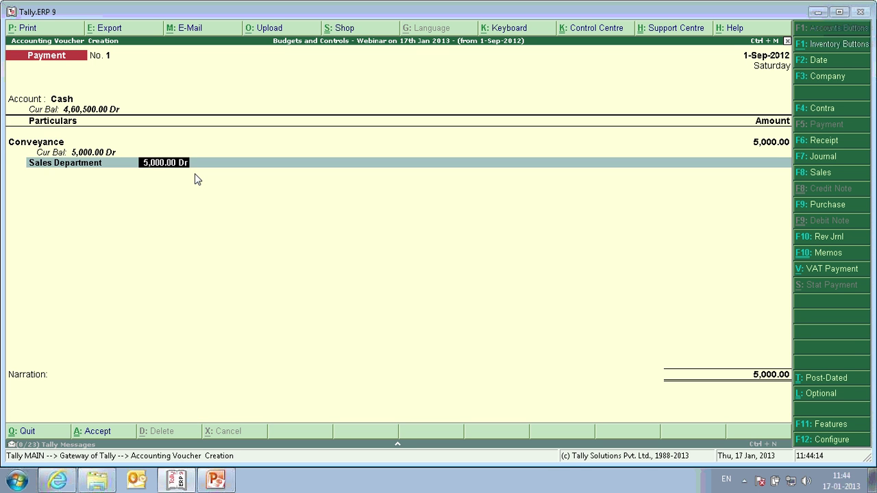
{"action": "key", "text": "Return"}
{"action": "key", "text": "Return"}
{"action": "key", "text": "Return"}
{"action": "key", "text": "Escape"}
{"action": "key", "text": "Return"}
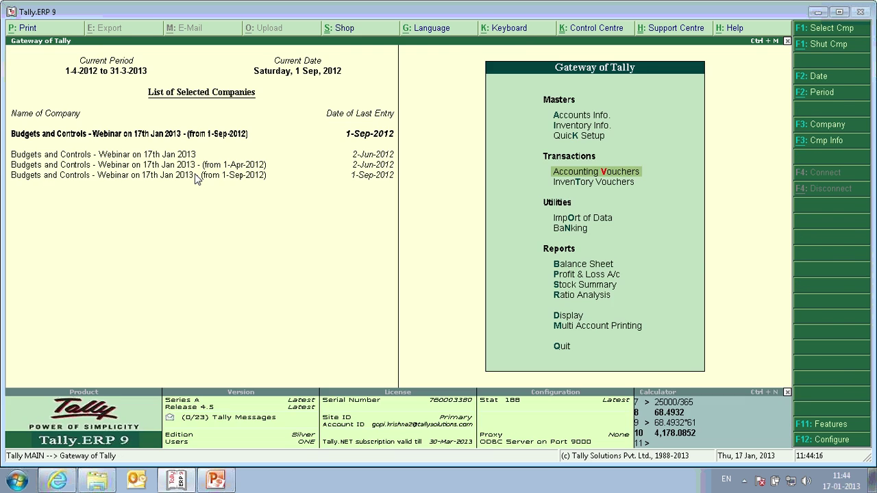
Display the Trial Balance with a budget variance analysis against Expenses - Group Budget
{"action": "key", "text": "d"}
{"action": "key", "text": "t"}
{"action": "key", "text": "Down"}
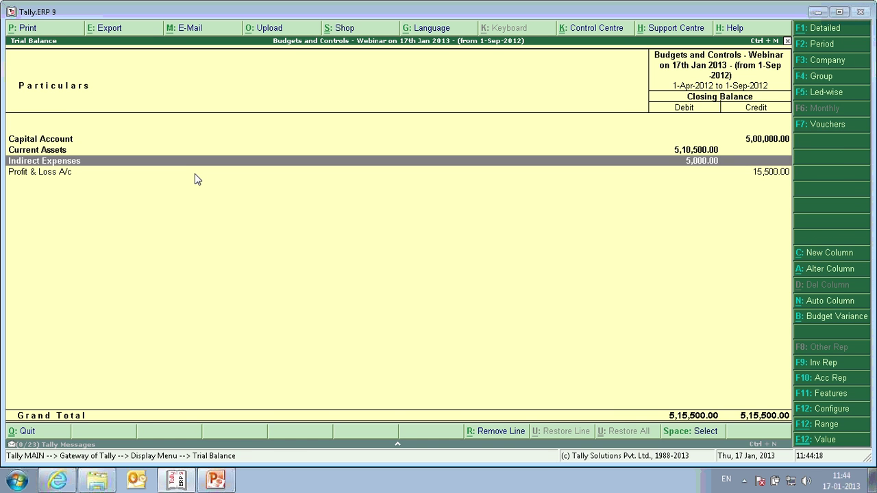
{"action": "key", "text": "alt+b"}
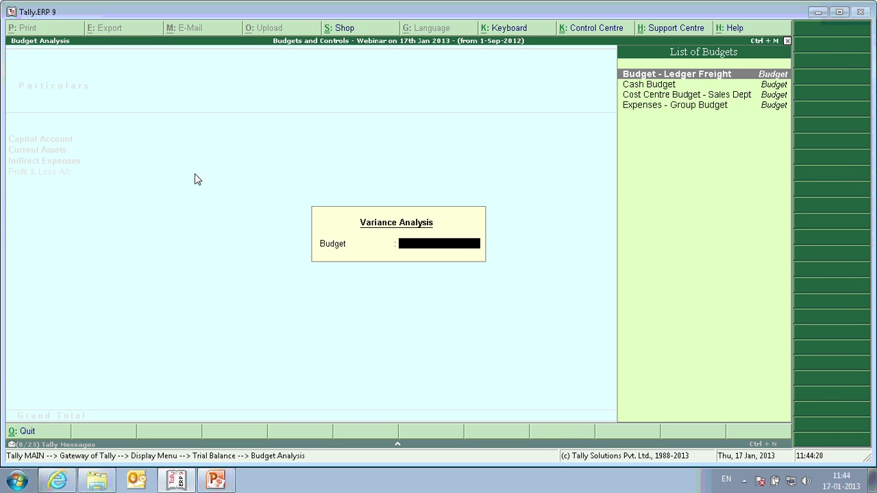
{"action": "key", "text": "Down"}
{"action": "key", "text": "Down"}
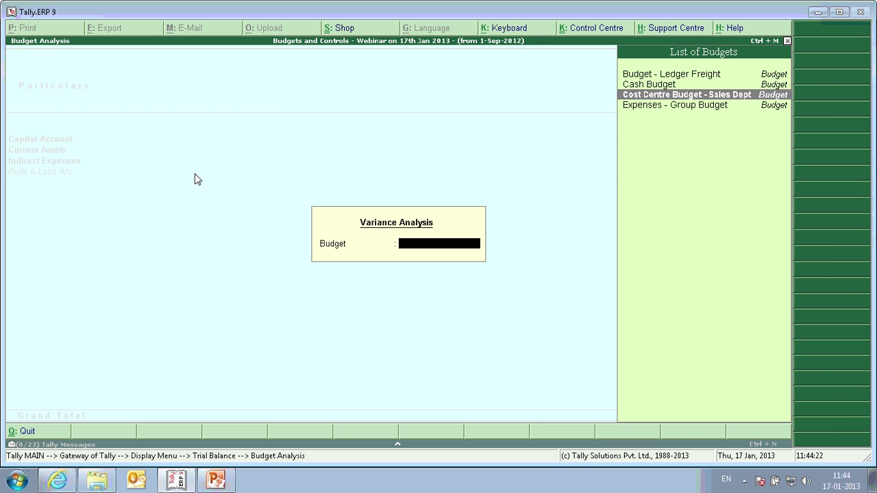
{"action": "key", "text": "Down"}
{"action": "key", "text": "Return"}
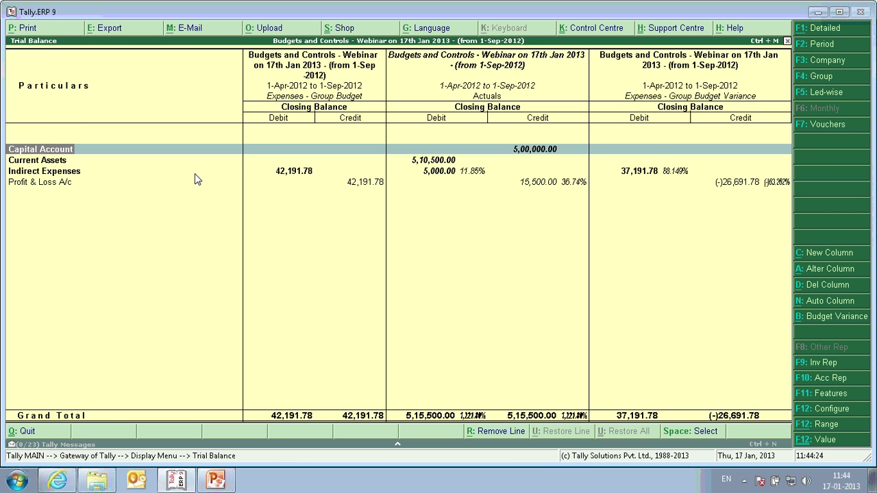
Compare the budgeted and actual amounts of Indirect Expenses in the variance report and return to the Gateway
{"action": "key", "text": "Down"}
{"action": "key", "text": "Down"}
{"action": "key", "text": "Right"}
{"action": "key", "text": "Right"}
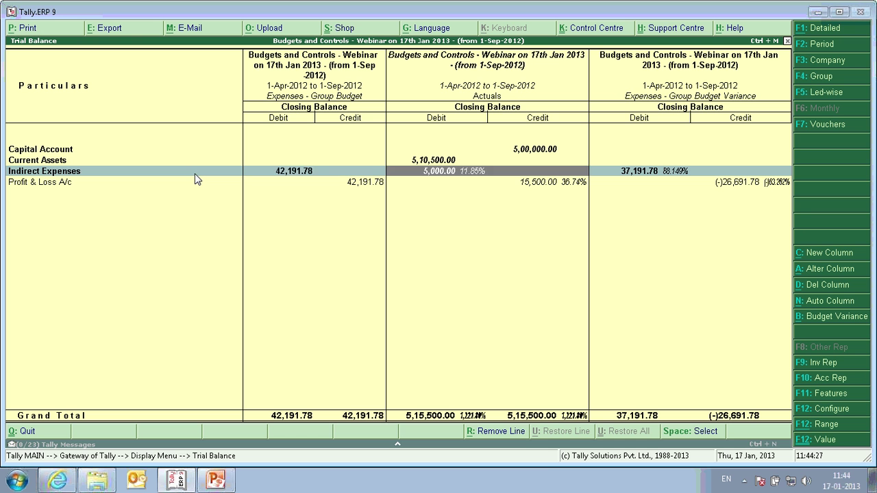
{"action": "key", "text": "Left"}
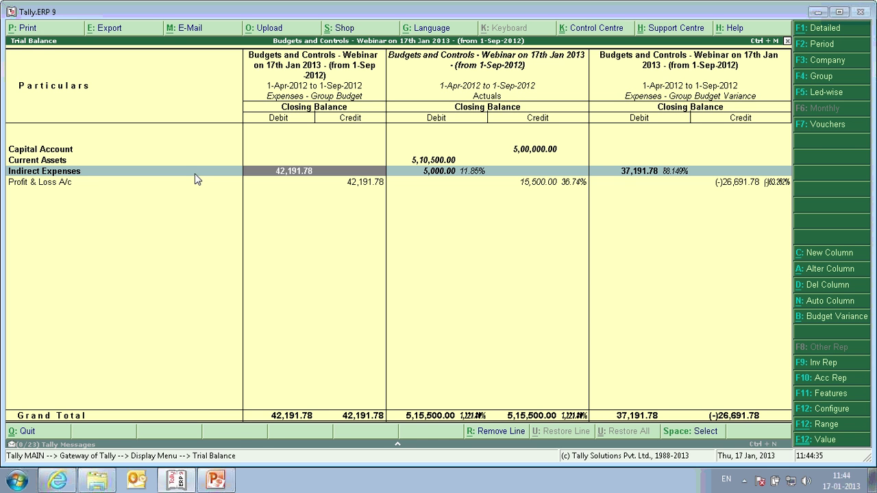
{"action": "key", "text": "Right"}
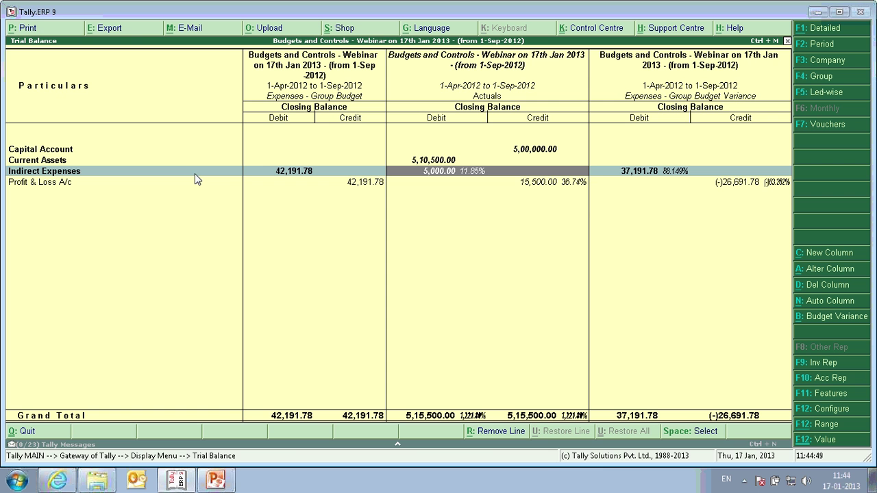
{"action": "key", "text": "Escape"}
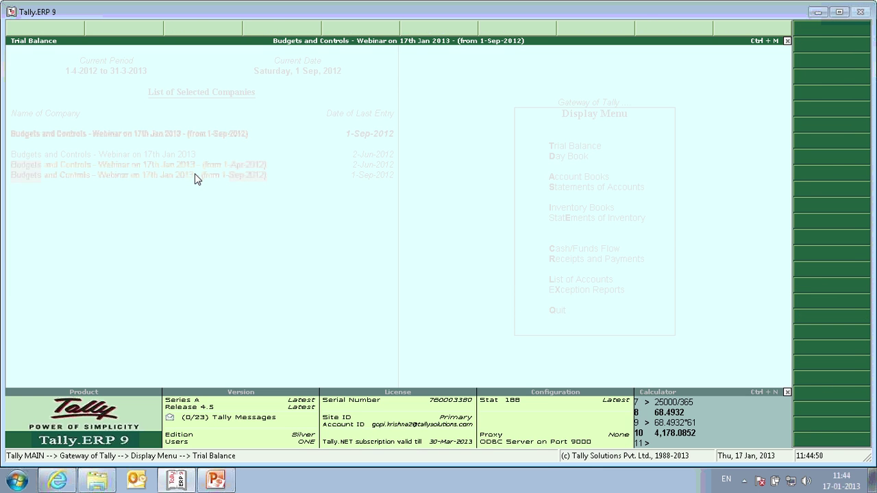
{"action": "key", "text": "Escape"}
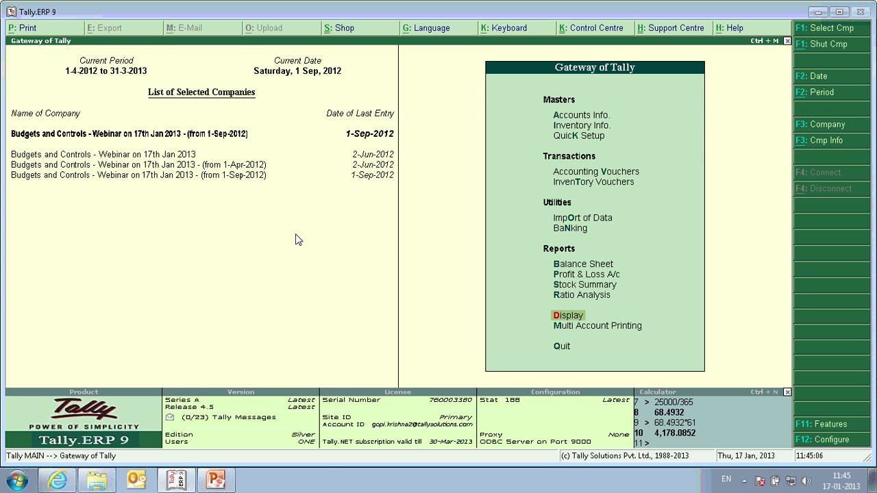
Open the Angha Supplier ledger for alteration to view its credit limit, and leave it without changes
{"action": "key", "text": "a"}
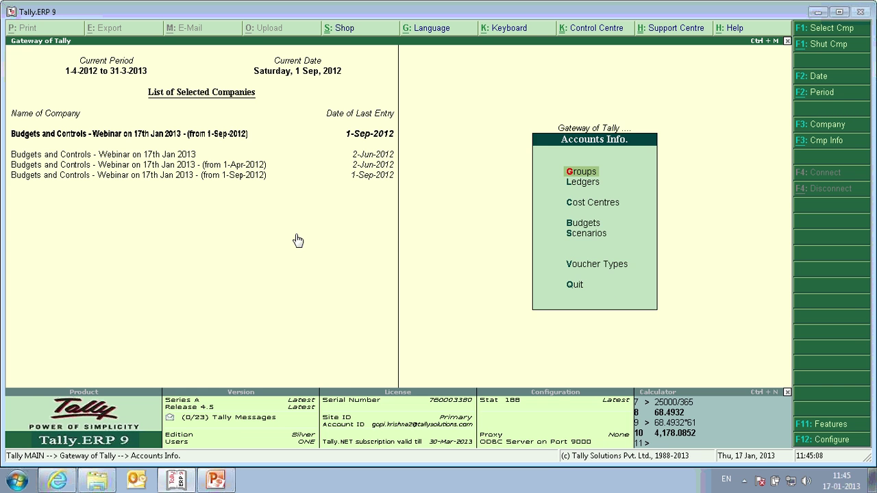
{"action": "key", "text": "Down"}
{"action": "key", "text": "Return"}
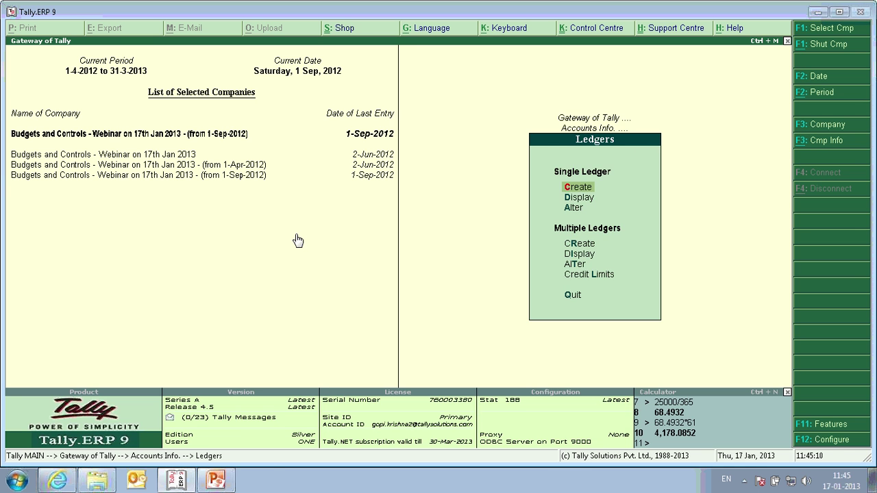
{"action": "key", "text": "a"}
{"action": "key", "text": "Return"}
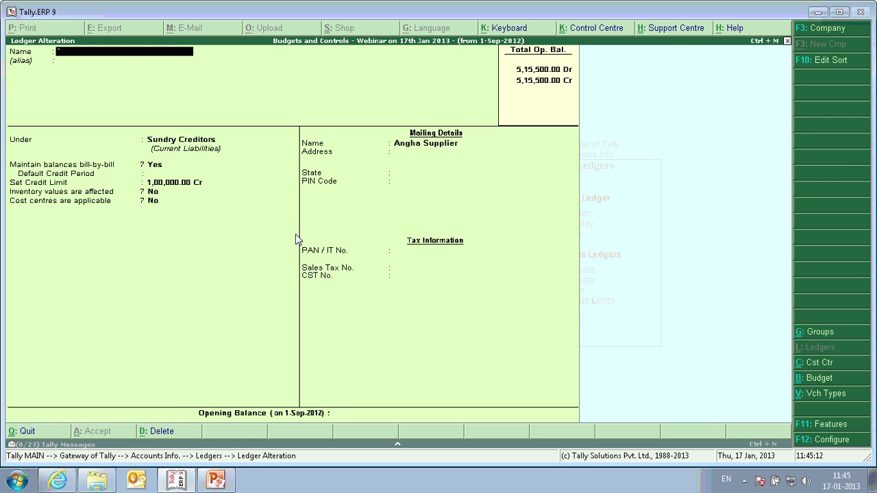
{"action": "key", "text": "Escape"}
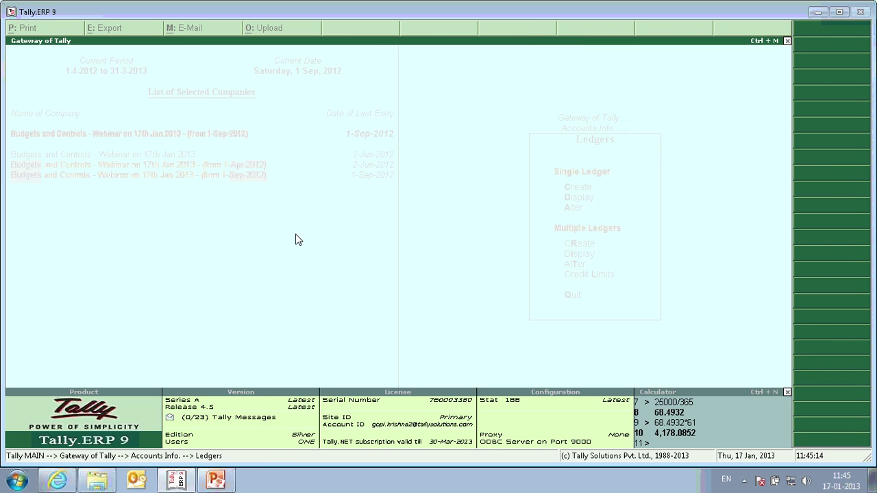
{"action": "key", "text": "Escape"}
Open the multiple-ledger credit limits for the Sundry Debtors group
{"action": "key", "text": "Down"}
{"action": "key", "text": "Down"}
{"action": "key", "text": "Down"}
{"action": "key", "text": "Down"}
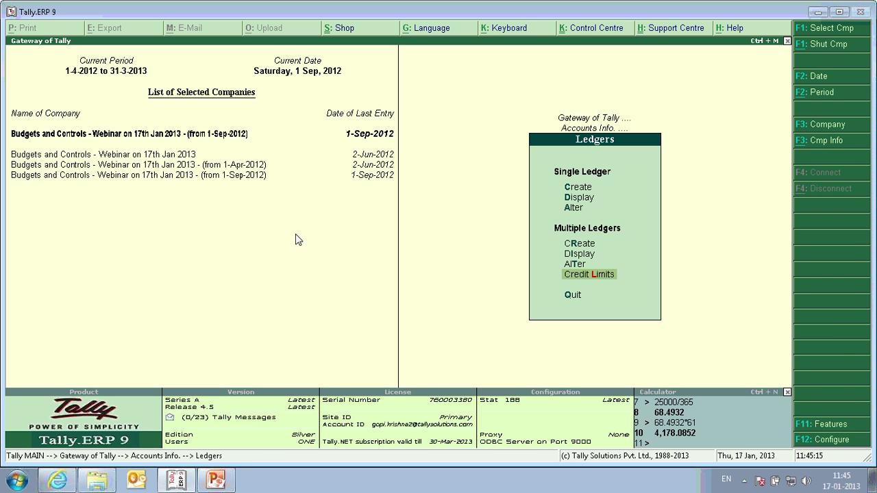
{"action": "key", "text": "Return"}
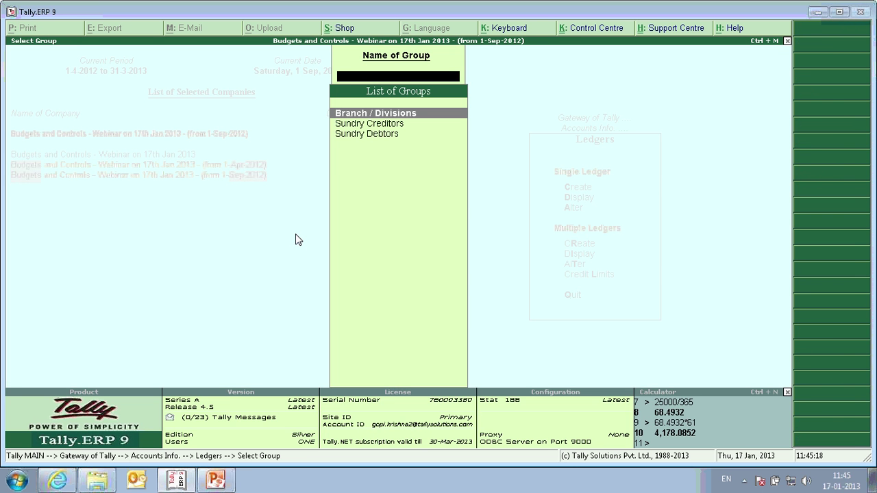
{"action": "key", "text": "Down"}
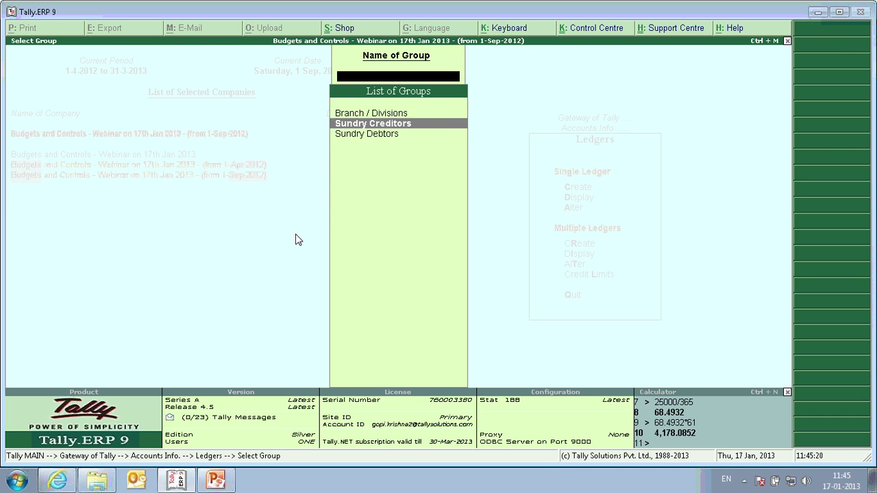
{"action": "key", "text": "Down"}
{"action": "key", "text": "Return"}
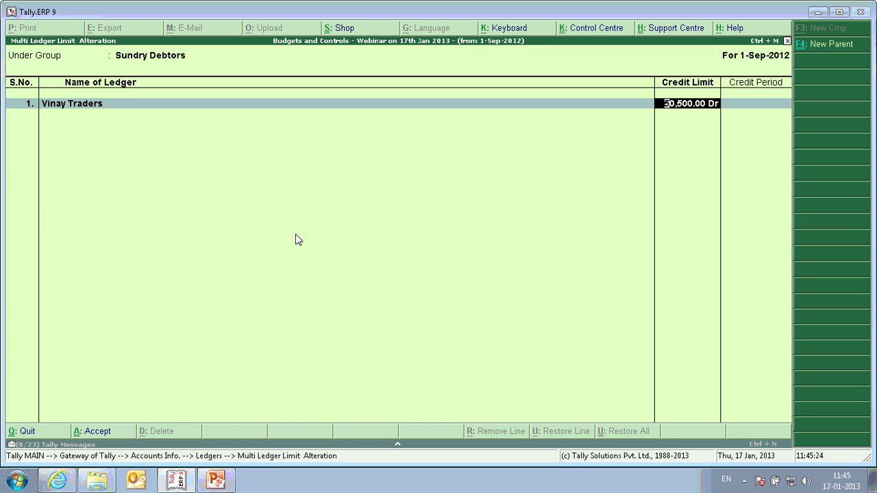
Switch to the credit limits of the Sundry Creditors group, view them, and leave without changes
{"action": "key", "text": "BackSpace"}
{"action": "key", "text": "ctrl+a"}
{"action": "key", "text": "Up"}
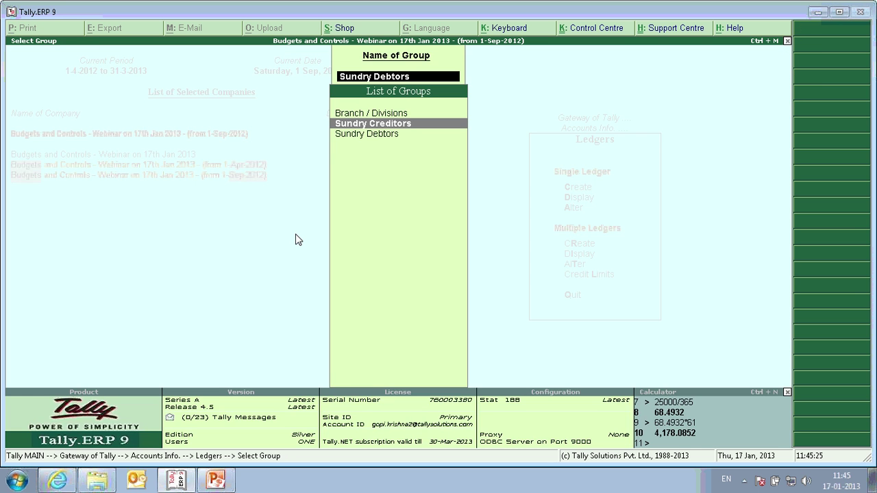
{"action": "key", "text": "Return"}
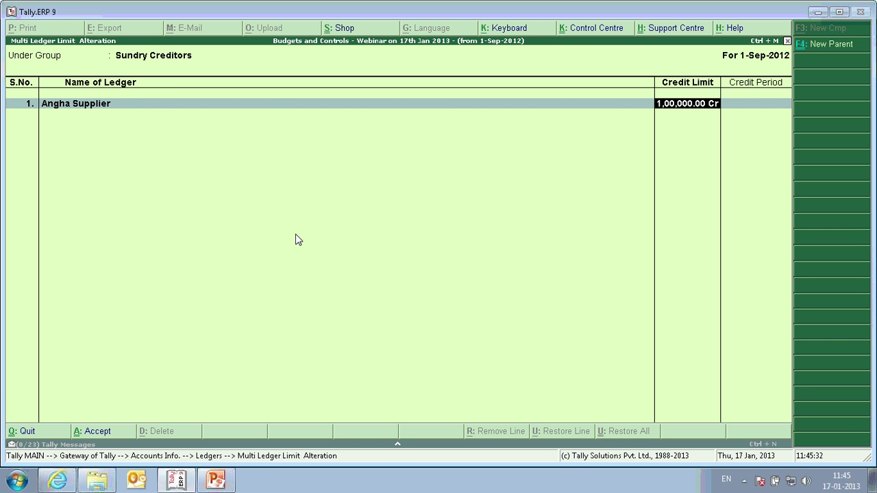
{"action": "key", "text": "Escape"}
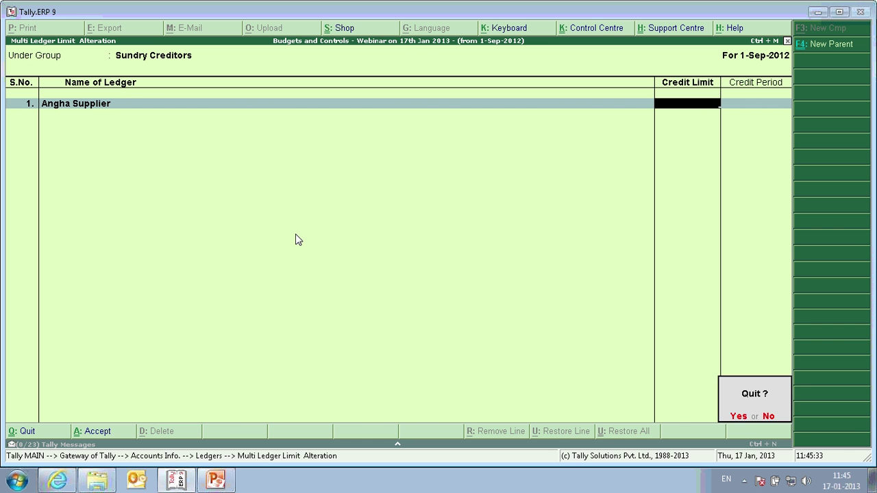
{"action": "key", "text": "Return"}
{"action": "key", "text": "Escape"}
{"action": "key", "text": "Escape"}
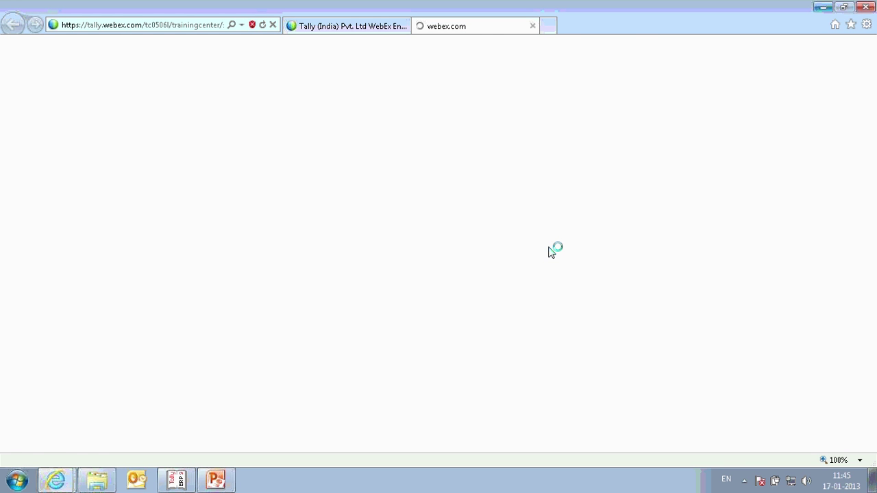
Minimize the browser and shut both split companies, leaving only the original Budgets and Controls company loaded
{"action": "left_click", "coordinate": [822, 8]}
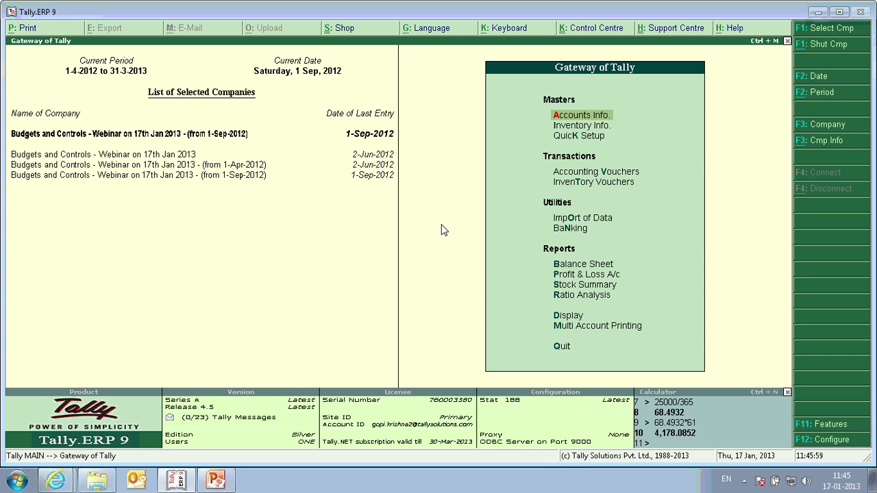
{"action": "key", "text": "alt+F1"}
{"action": "key", "text": "Return"}
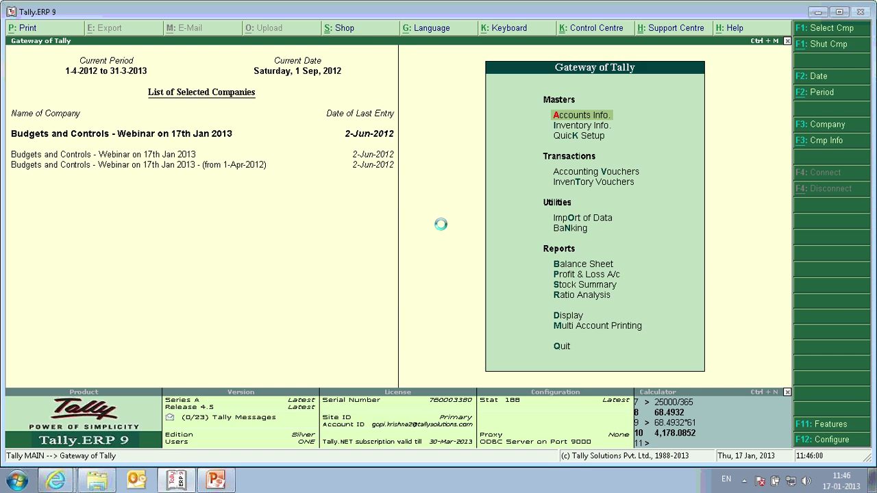
{"action": "key", "text": "alt+F1"}
{"action": "key", "text": "Return"}
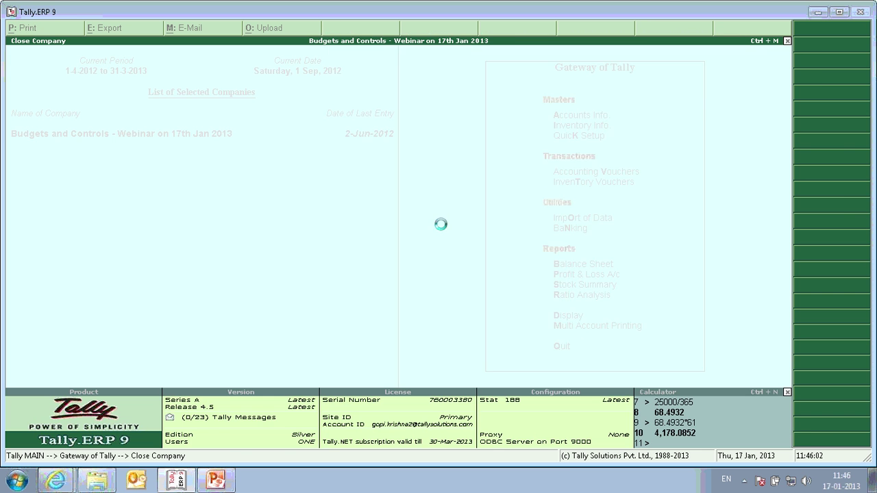
View the ledger outstandings of Angha Supplier, and leave the report without changing the period
{"action": "key", "text": "d"}
{"action": "key", "text": "s"}
{"action": "key", "text": "o"}
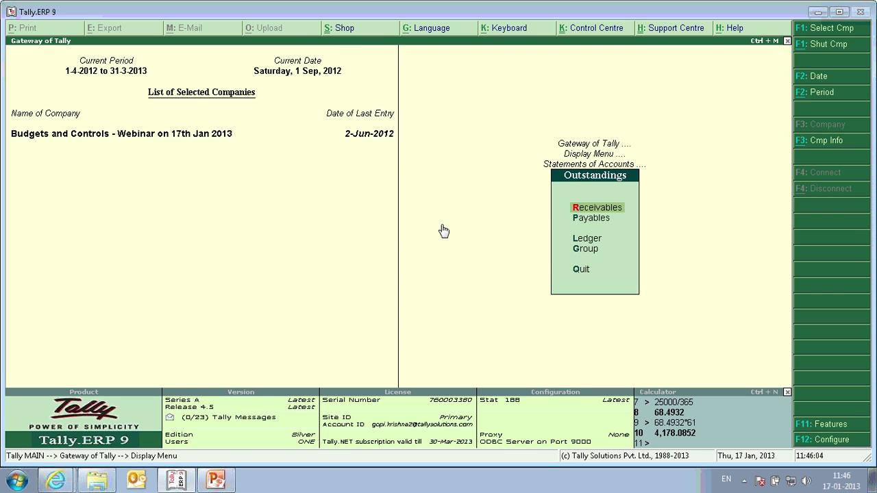
{"action": "key", "text": "l"}
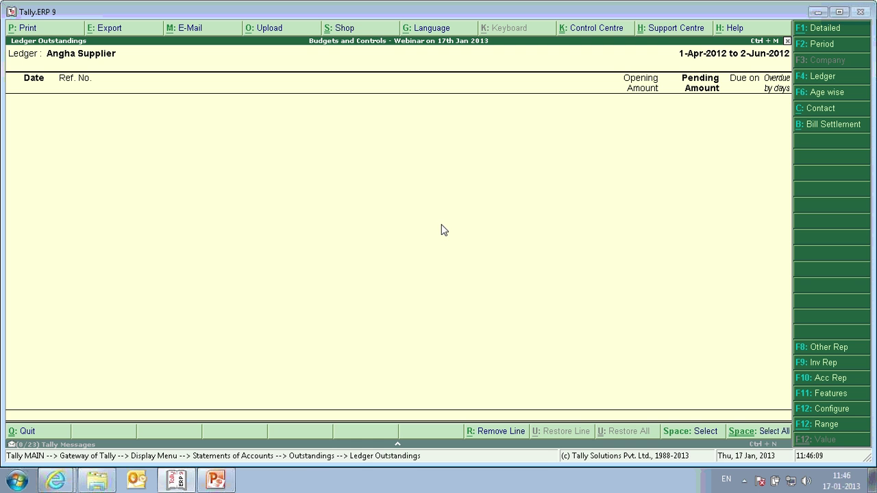
{"action": "key", "text": "F2"}
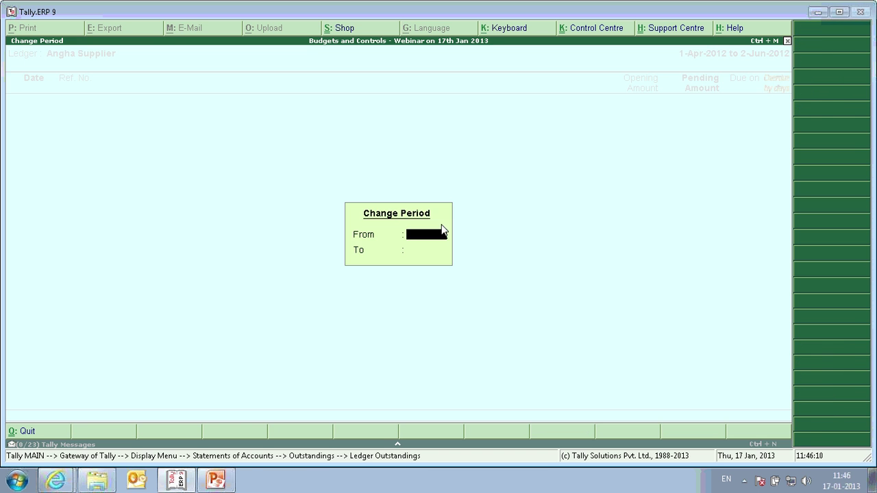
{"action": "key", "text": "Escape"}
{"action": "key", "text": "Escape"}
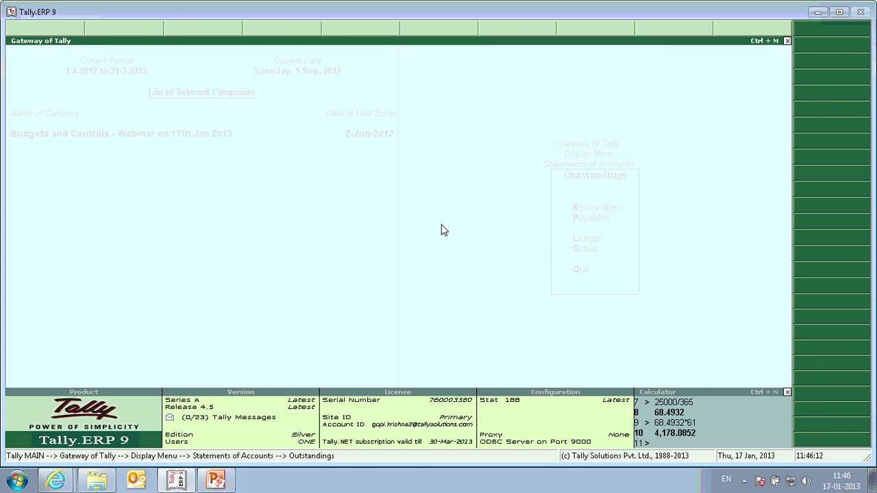
Open the ledger outstandings report for Vinay Traders
{"action": "key", "text": "Return"}
{"action": "key", "text": "Down"}
{"action": "key", "text": "Return"}
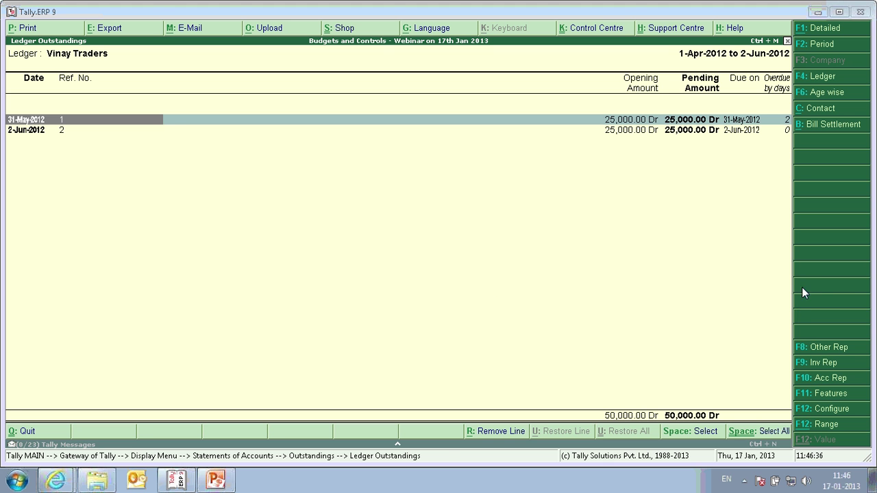
Review the configuration options of the Vinay Traders outstandings report, keep them all, and return to the Gateway of Tally
{"action": "key", "text": "F12"}
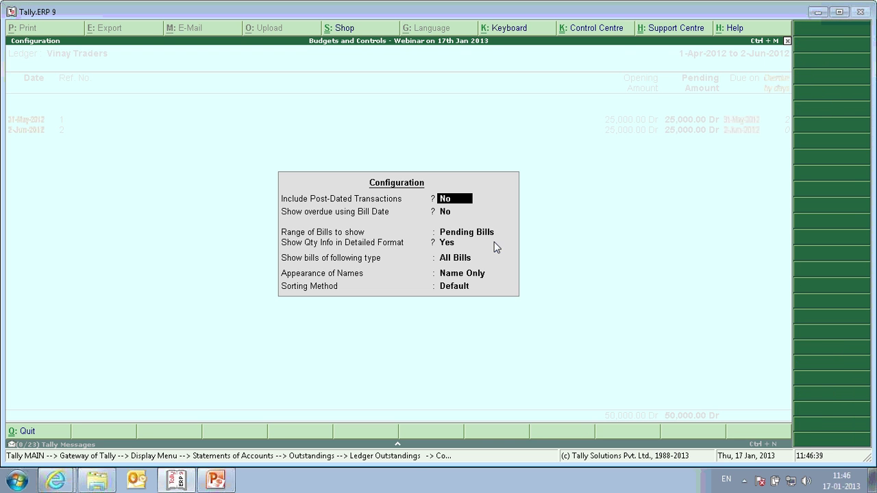
{"action": "key", "text": "Return"}
{"action": "key", "text": "Return"}
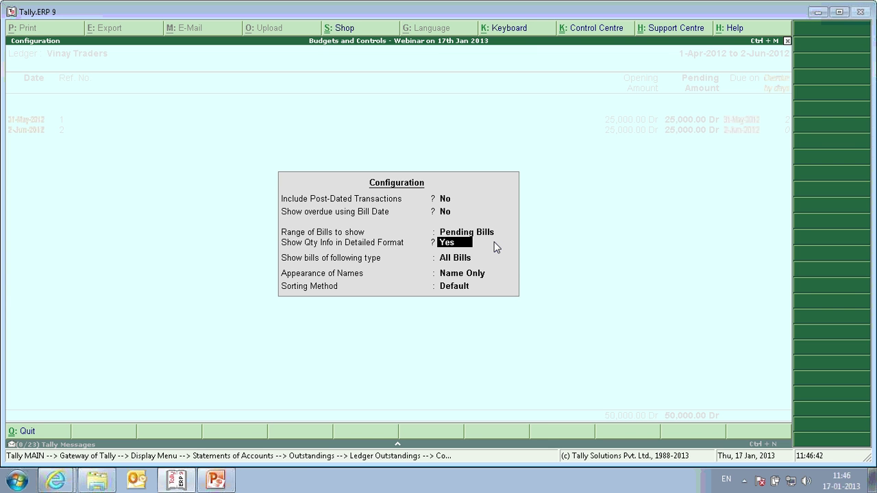
{"action": "key", "text": "Return"}
{"action": "key", "text": "Return"}
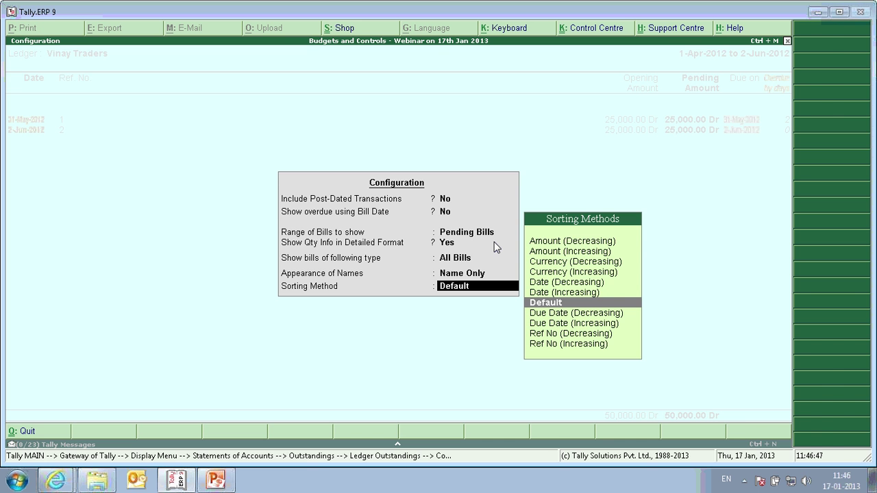
{"action": "key", "text": "Return"}
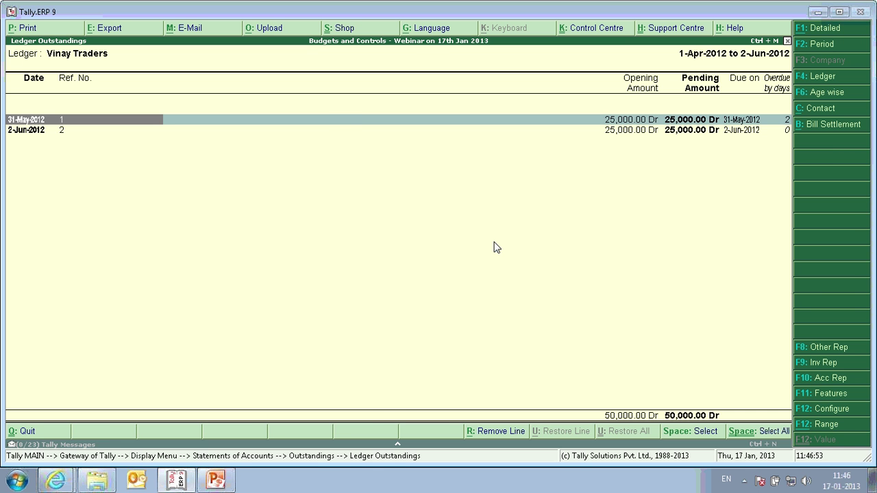
{"action": "key", "text": "Escape"}
{"action": "key", "text": "Escape"}
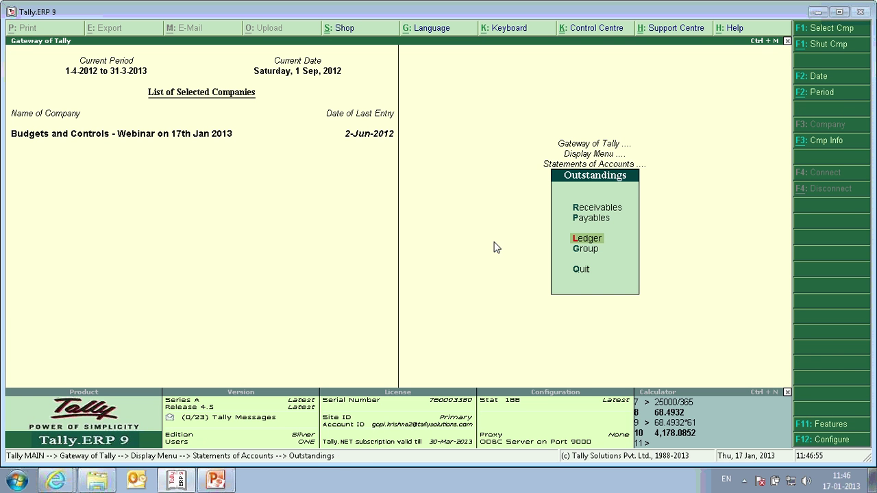
{"action": "key", "text": "Escape"}
{"action": "key", "text": "Escape"}
{"action": "key", "text": "Escape"}
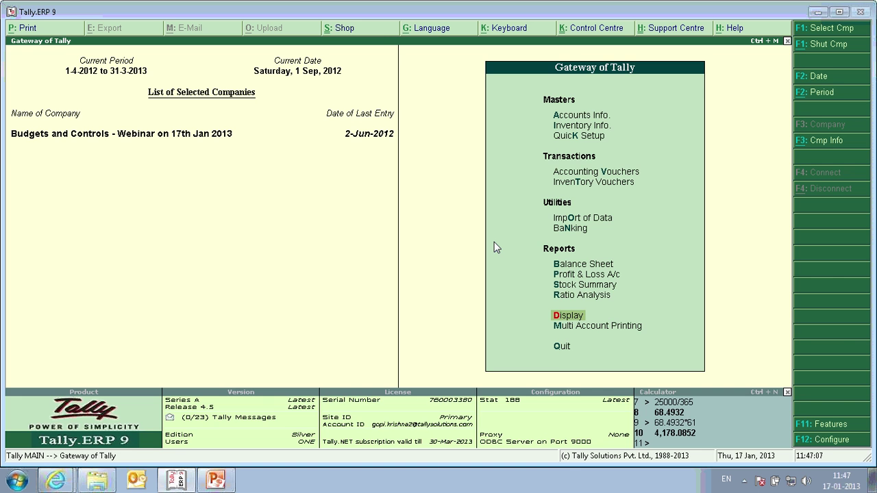
View the Profit & Loss account, including its Sales Accounts line, and leave the report
{"action": "key", "text": "p"}
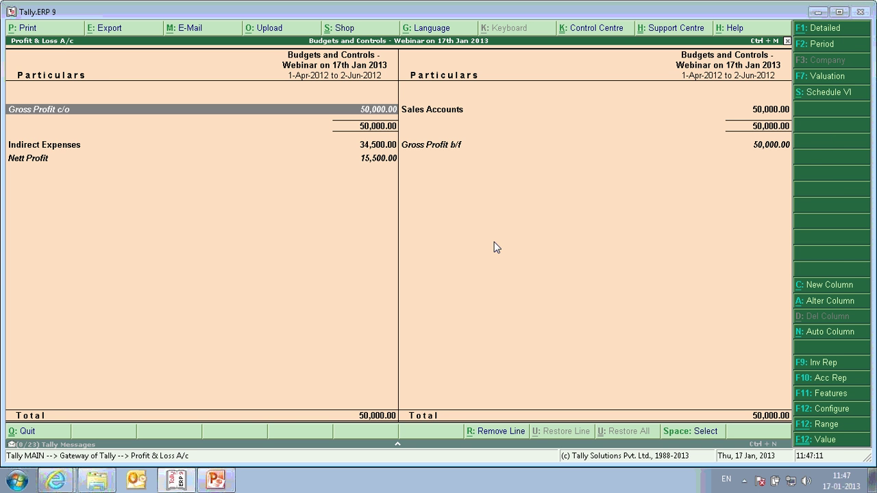
{"action": "key", "text": "Right"}
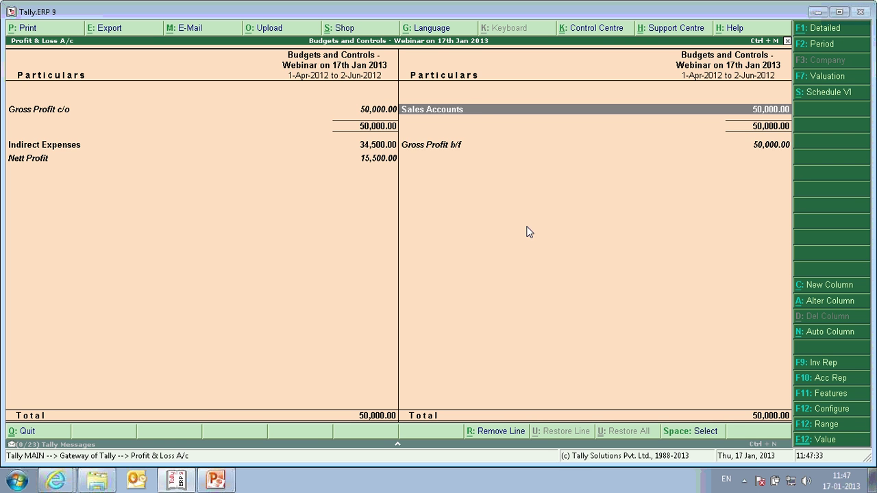
{"action": "key", "text": "Escape"}
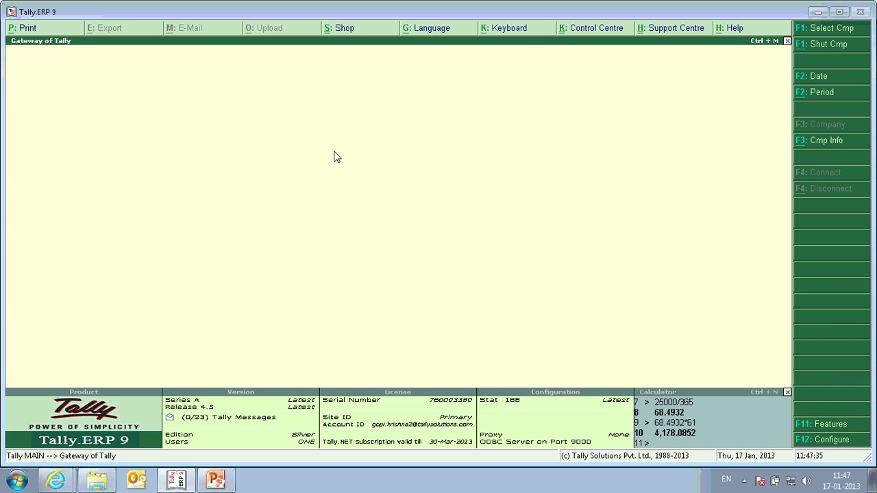
Start a new scenario named "Scenario 1 - Sales" with actuals included
{"action": "key", "text": "Return"}
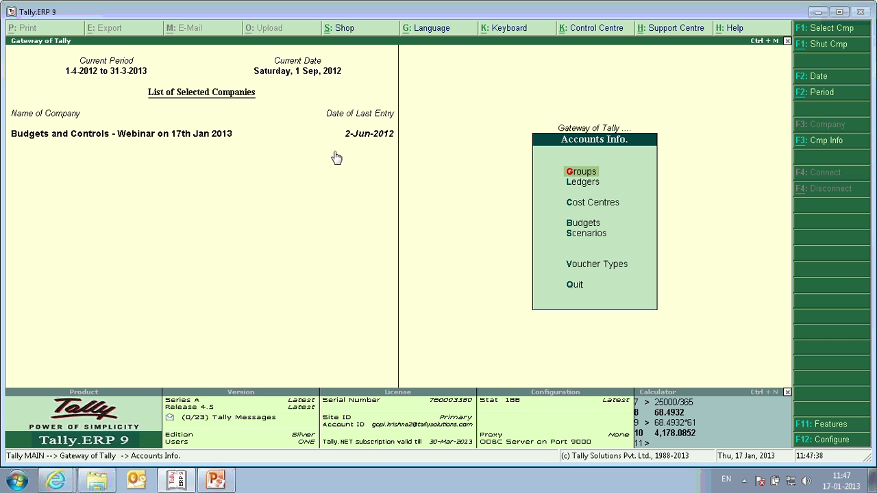
{"action": "key", "text": "Down"}
{"action": "key", "text": "Down"}
{"action": "key", "text": "Down"}
{"action": "key", "text": "Down"}
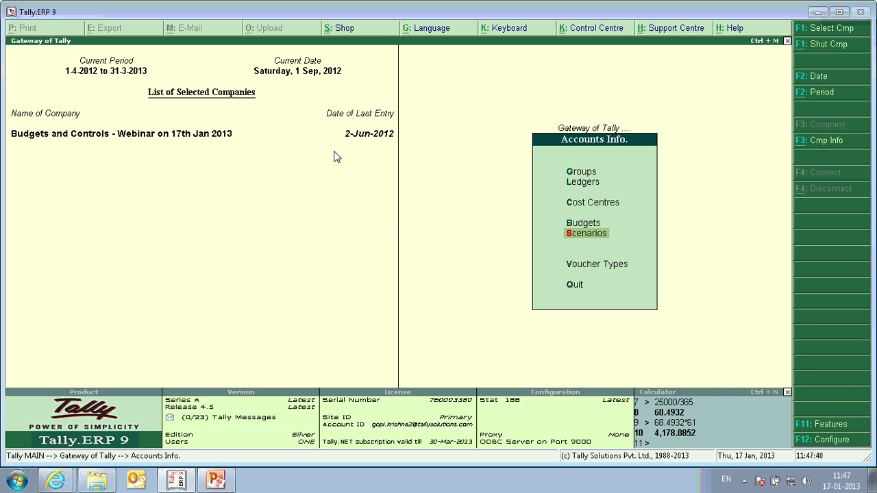
{"action": "key", "text": "Return"}
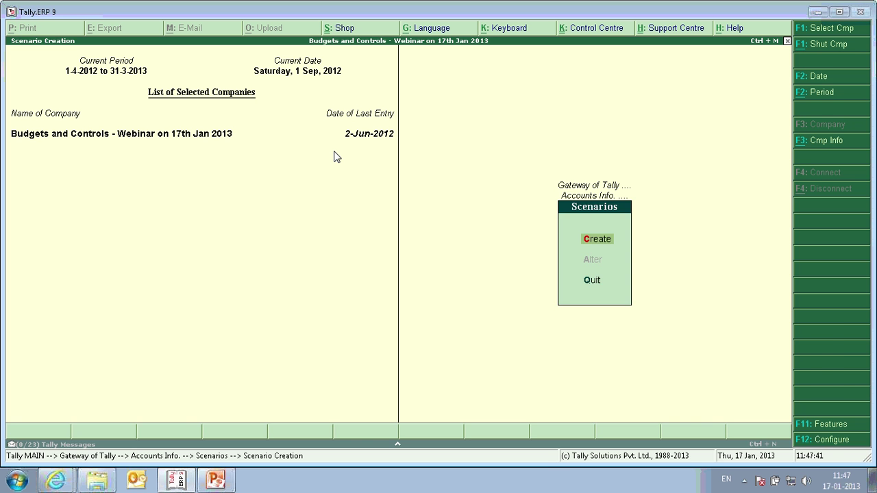
{"action": "key", "text": "Return"}
{"action": "type", "text": "Sce"}
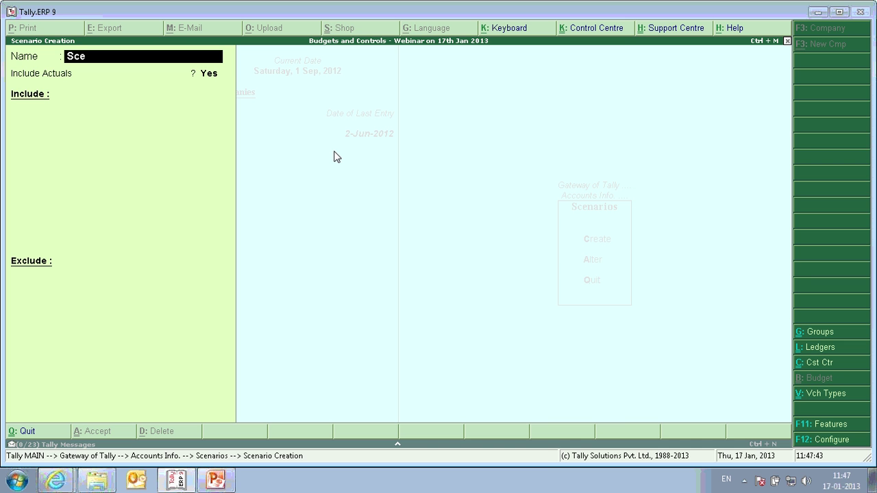
{"action": "type", "text": "nario 1 - Sales"}
{"action": "key", "text": "Return"}
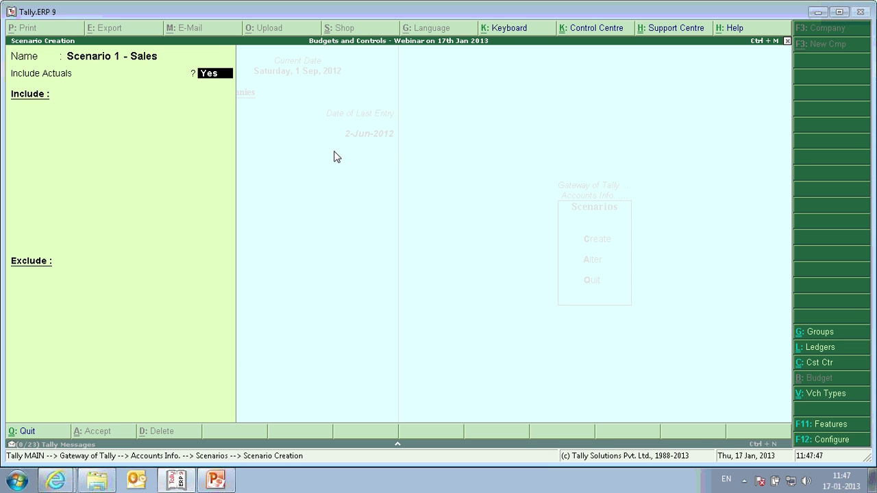
{"action": "key", "text": "Return"}
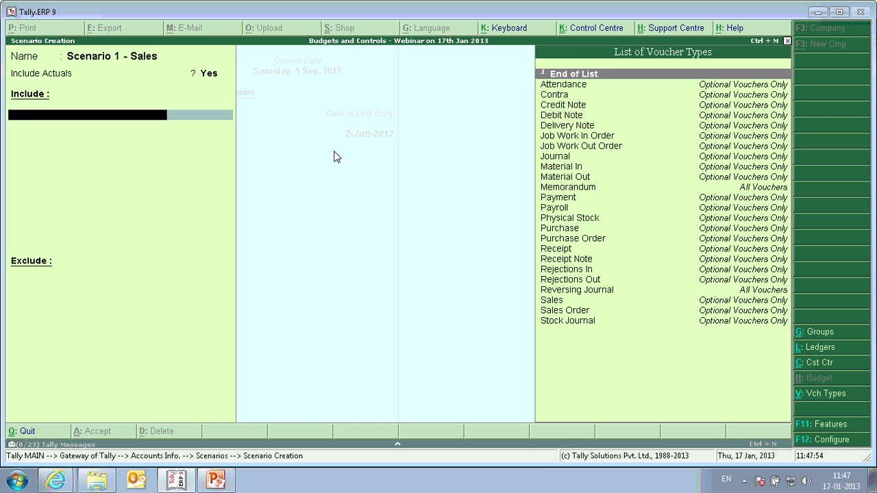
Include the Sales voucher type in the scenario, exclude none, save it, and leave scenario creation
{"action": "type", "text": "Sales"}
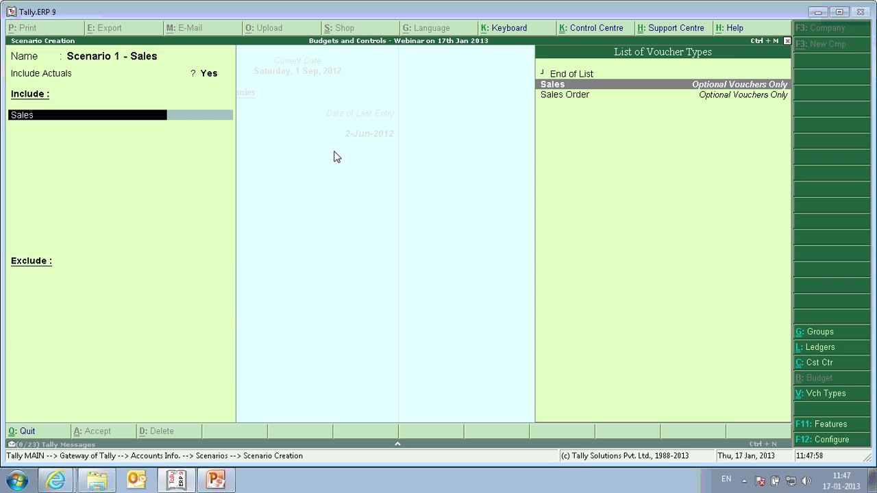
{"action": "key", "text": "Return"}
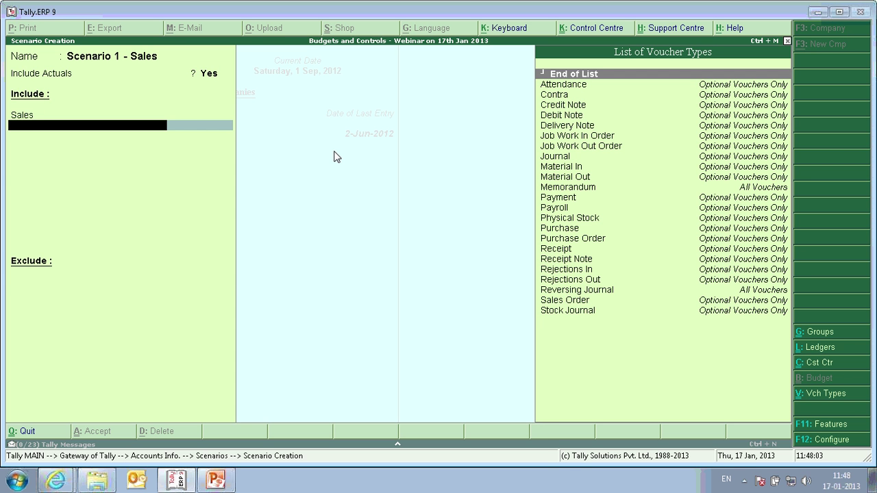
{"action": "key", "text": "Return"}
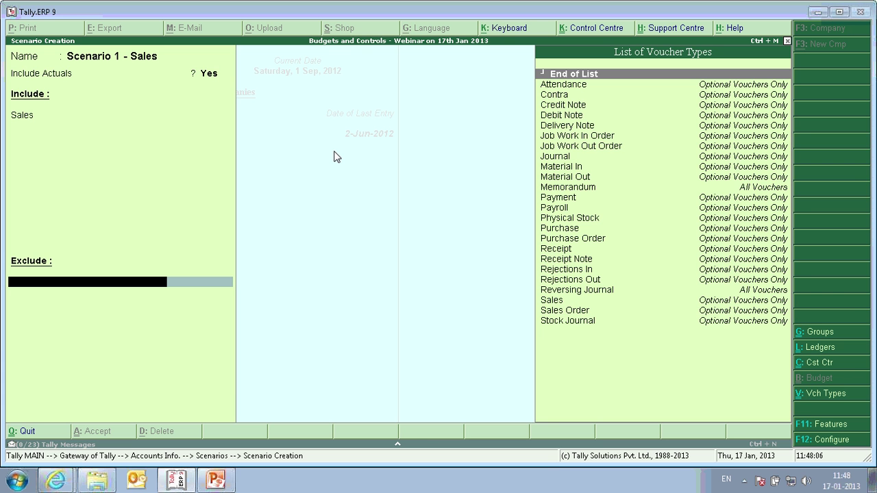
{"action": "key", "text": "Return"}
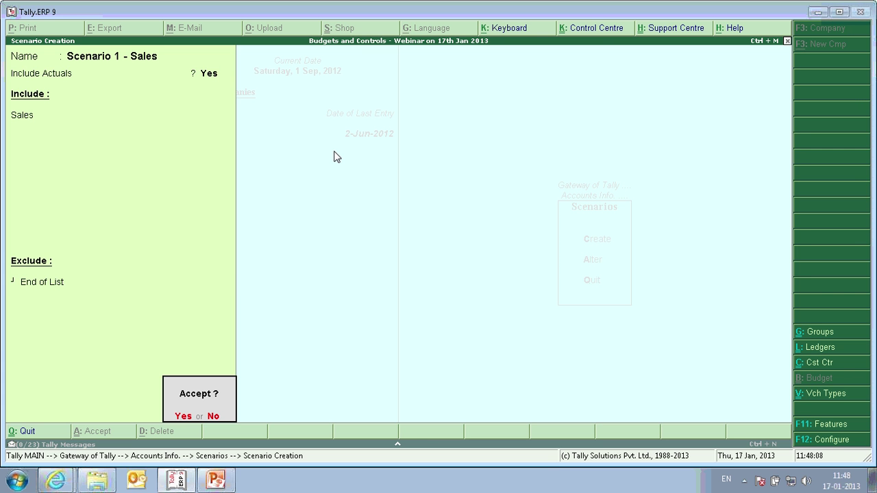
{"action": "key", "text": "Escape"}
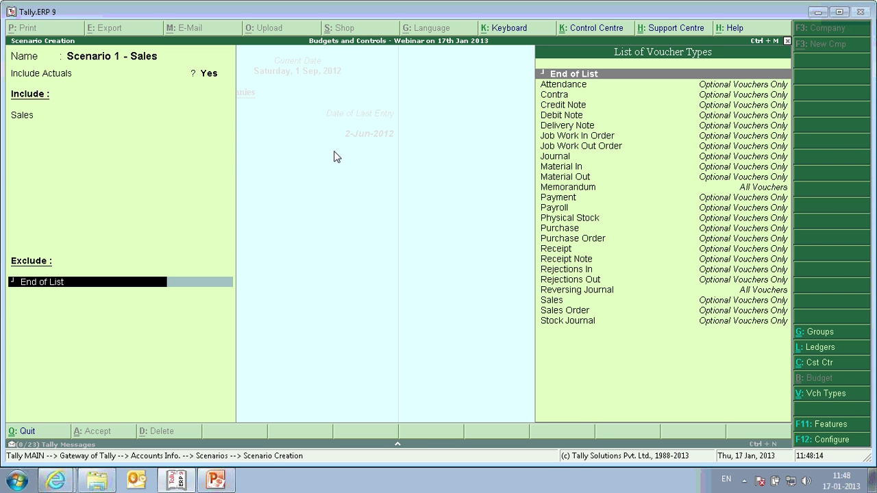
{"action": "key", "text": "Return"}
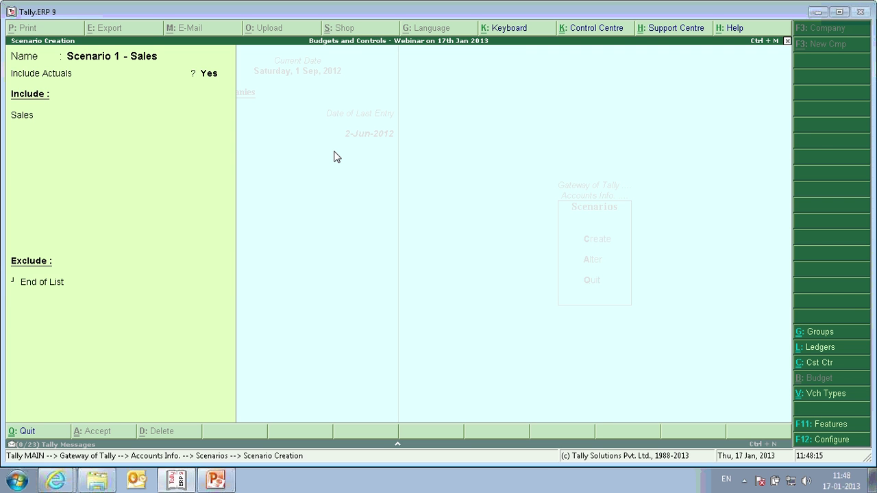
{"action": "key", "text": "Return"}
{"action": "key", "text": "Return"}
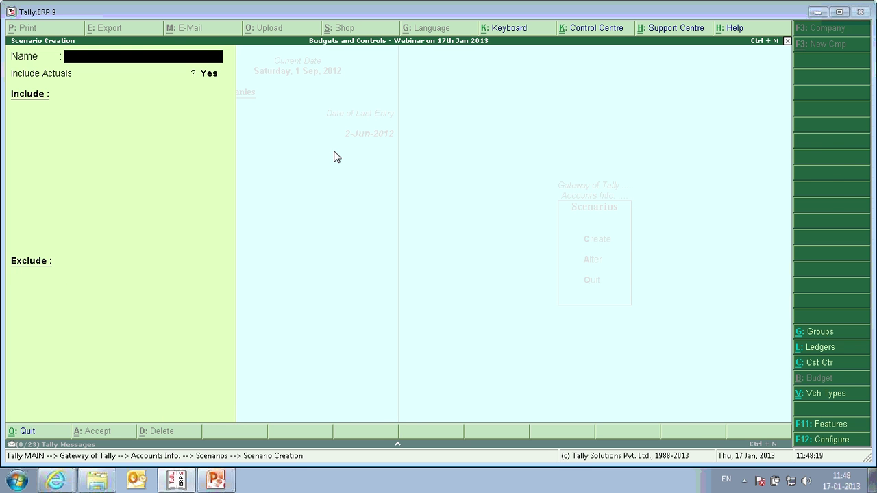
{"action": "key", "text": "Escape"}
{"action": "key", "text": "Escape"}
Open a new sales voucher and mark it as optional
{"action": "key", "text": "v"}
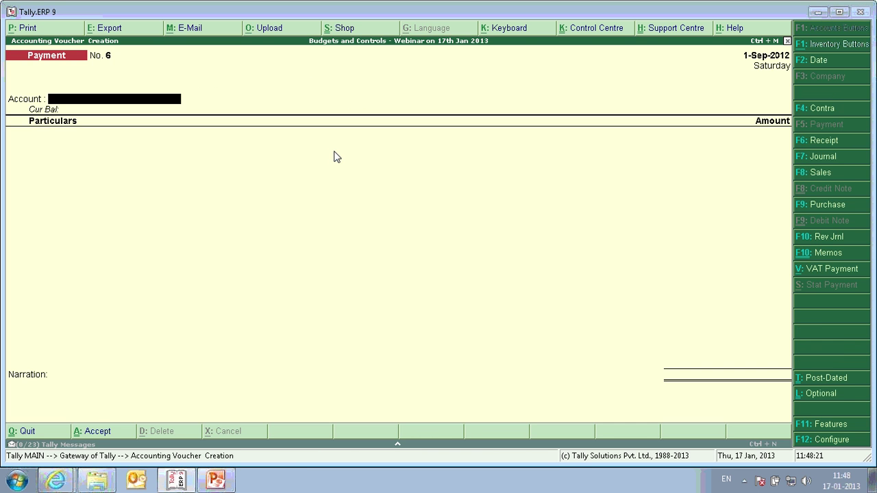
{"action": "key", "text": "F8"}
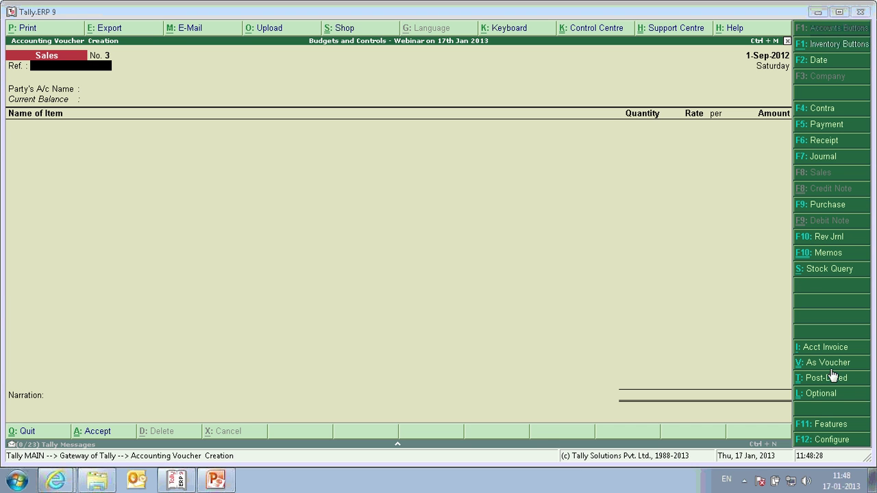
{"action": "left_click", "coordinate": [820, 395]}
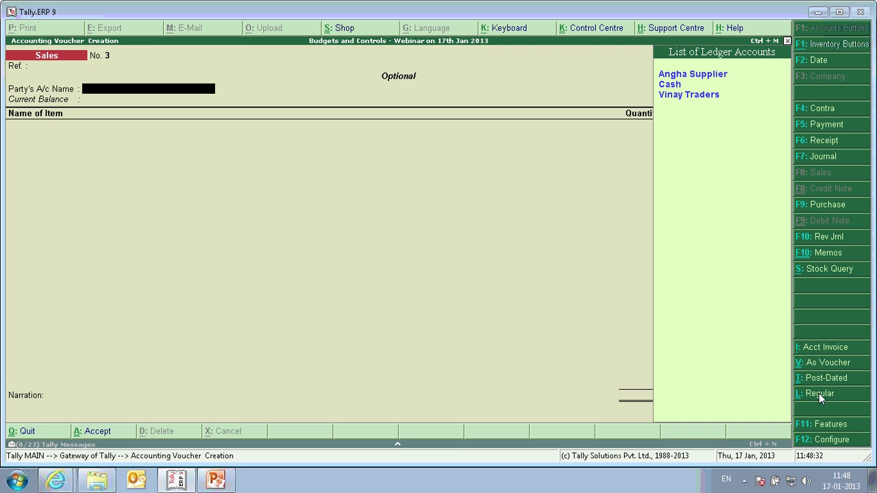
Set Vinay Traders as the voucher's party, leaving the despatch and order details blank and the buyer's details unchanged
{"action": "type", "text": "Vina"}
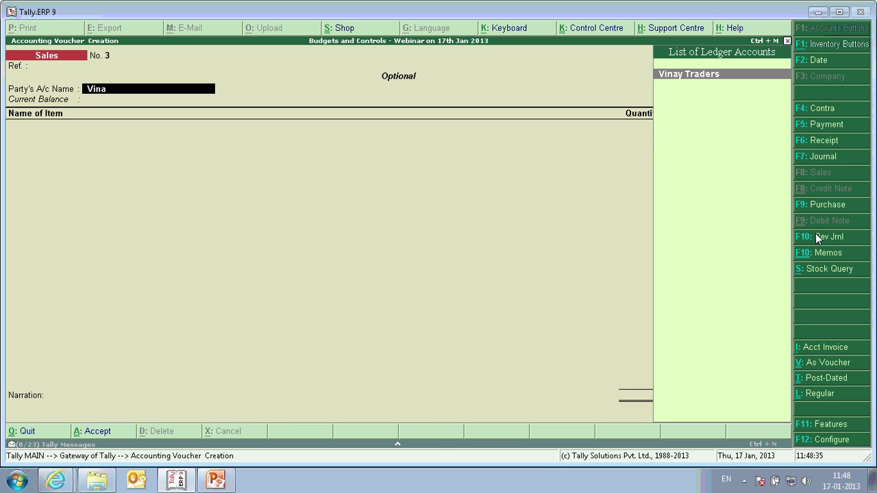
{"action": "key", "text": "BackSpace"}
{"action": "key", "text": "BackSpace"}
{"action": "key", "text": "BackSpace"}
{"action": "type", "text": "in"}
{"action": "key", "text": "Return"}
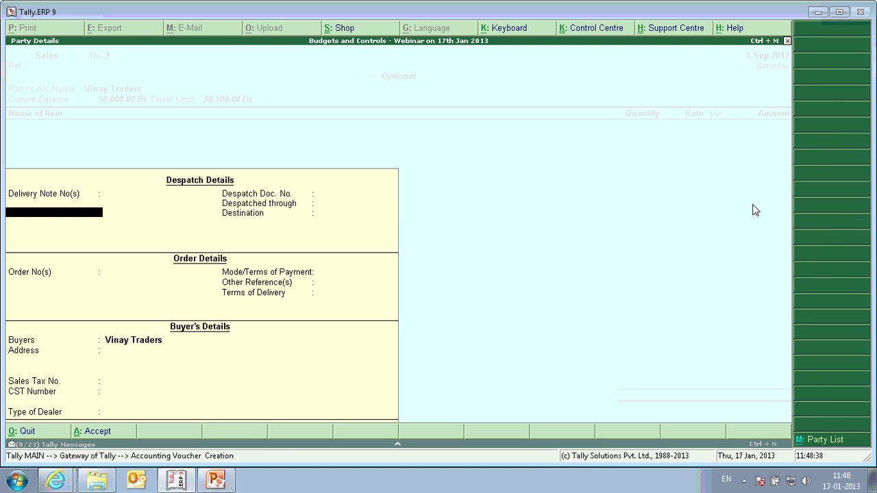
{"action": "key", "text": "Return"}
{"action": "key", "text": "Return"}
{"action": "key", "text": "Return"}
{"action": "key", "text": "Return"}
{"action": "key", "text": "Return"}
{"action": "key", "text": "Return"}
{"action": "key", "text": "Return"}
{"action": "key", "text": "Return"}
{"action": "key", "text": "Return"}
{"action": "key", "text": "Return"}
{"action": "key", "text": "Return"}
{"action": "key", "text": "Return"}
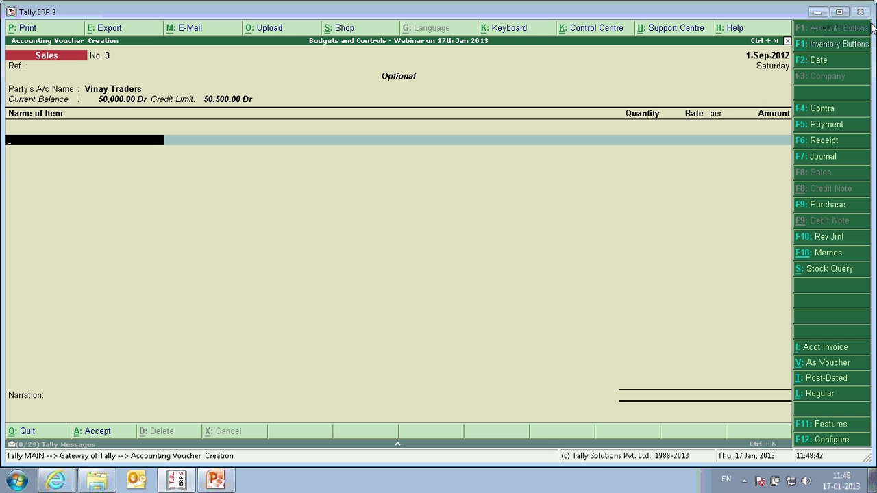
Skip the stock items and enter the Sales ledger with an amount of 20000
{"action": "key", "text": "Return"}
{"action": "type", "text": "Sale"}
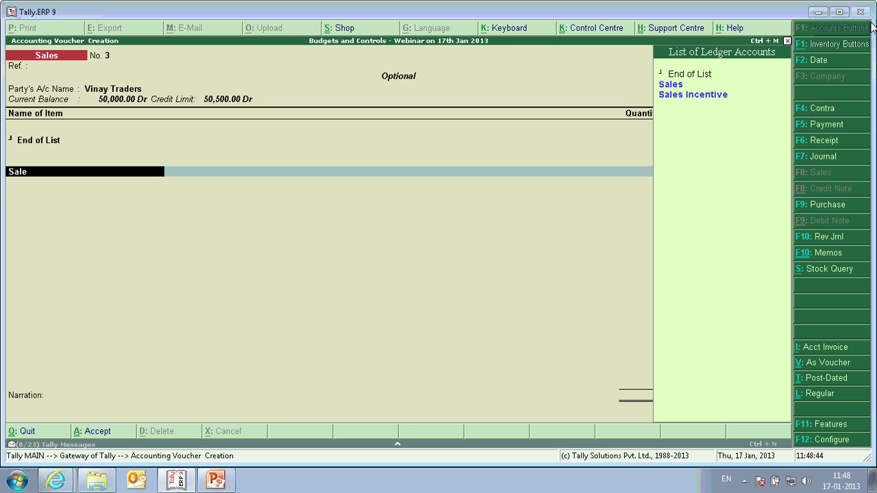
{"action": "key", "text": "Return"}
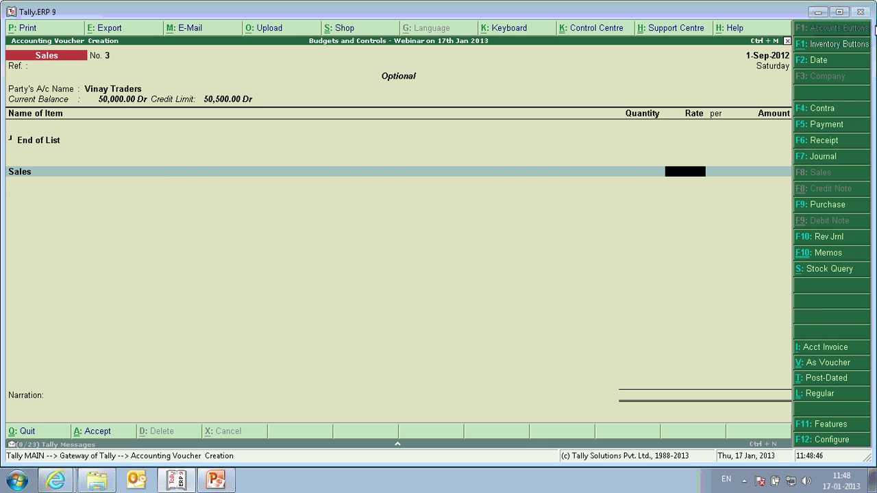
{"action": "key", "text": "Return"}
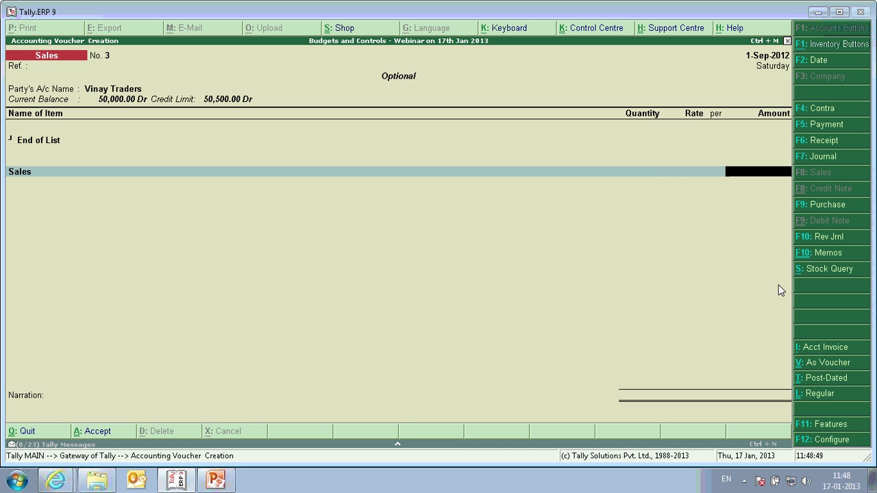
{"action": "type", "text": "20000"}
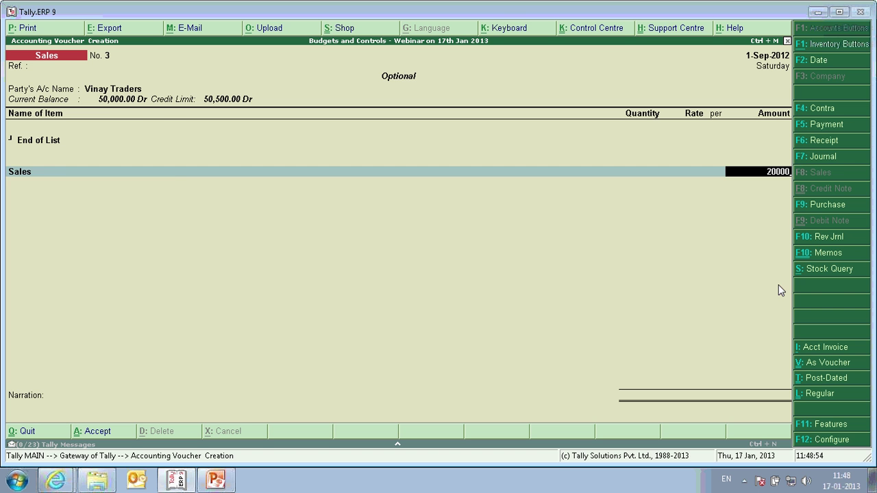
Accept the bill-wise details as new reference 3 for 20,000.00 Dr and save the optional sales voucher
{"action": "key", "text": "Return"}
{"action": "key", "text": "Return"}
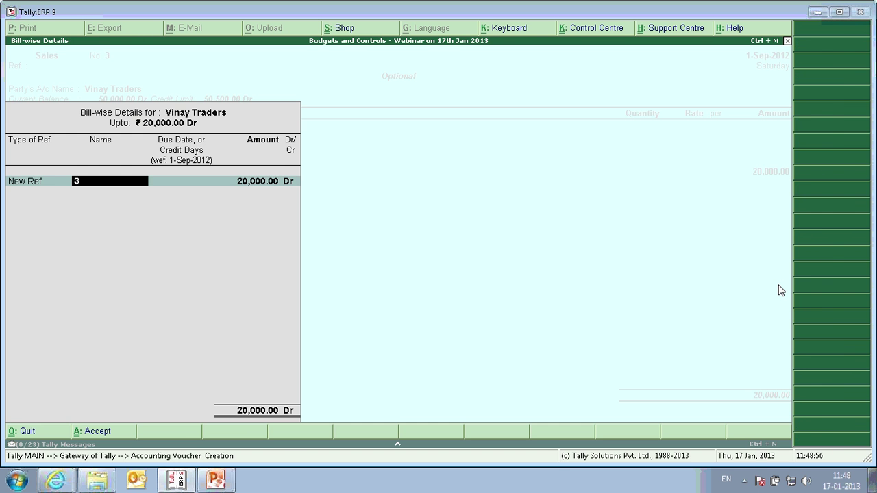
{"action": "key", "text": "Return"}
{"action": "key", "text": "Return"}
{"action": "key", "text": "Return"}
{"action": "key", "text": "Return"}
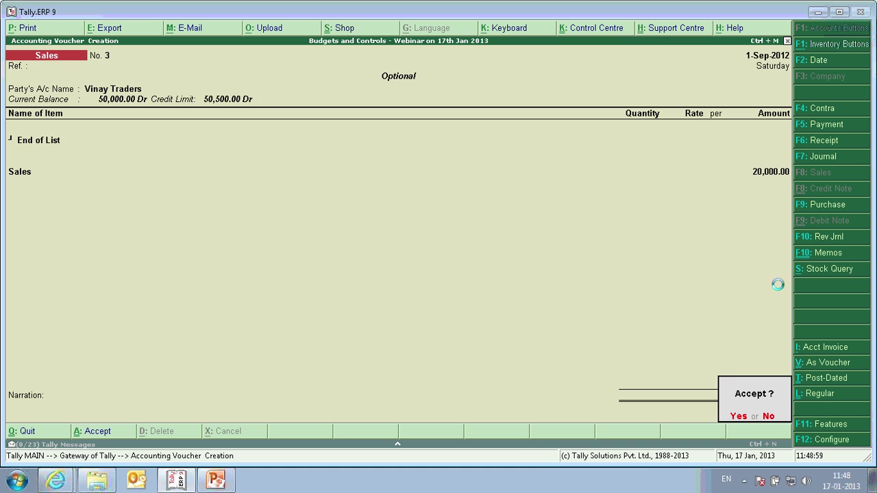
{"action": "key", "text": "Return"}
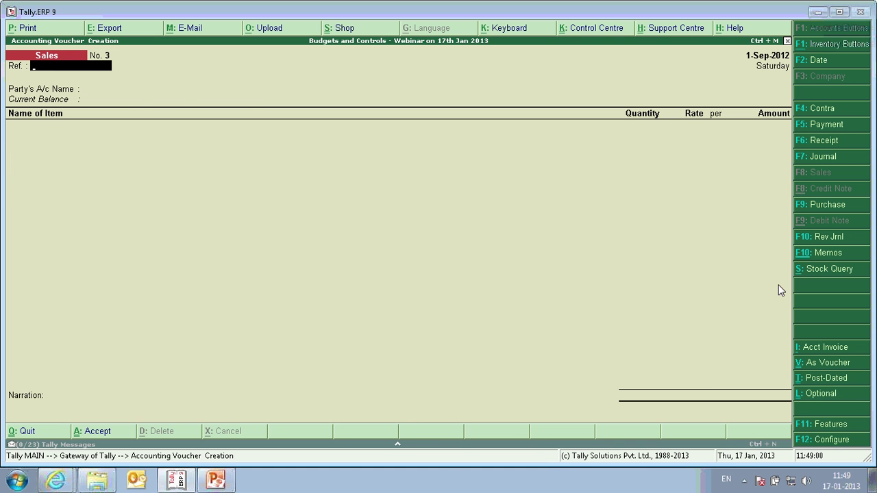
Review the saved optional sales voucher for Vinay Traders, and quit voucher entry without changing it
{"action": "key", "text": "Page_Up"}
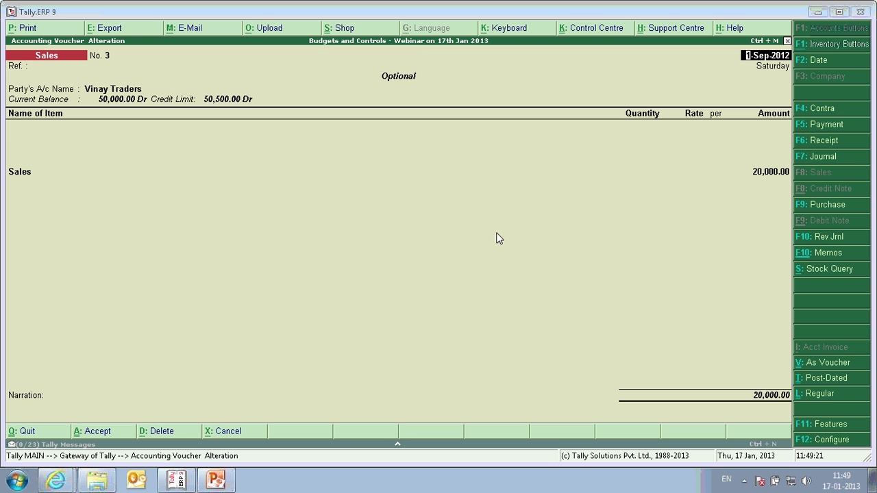
{"action": "key", "text": "Escape"}
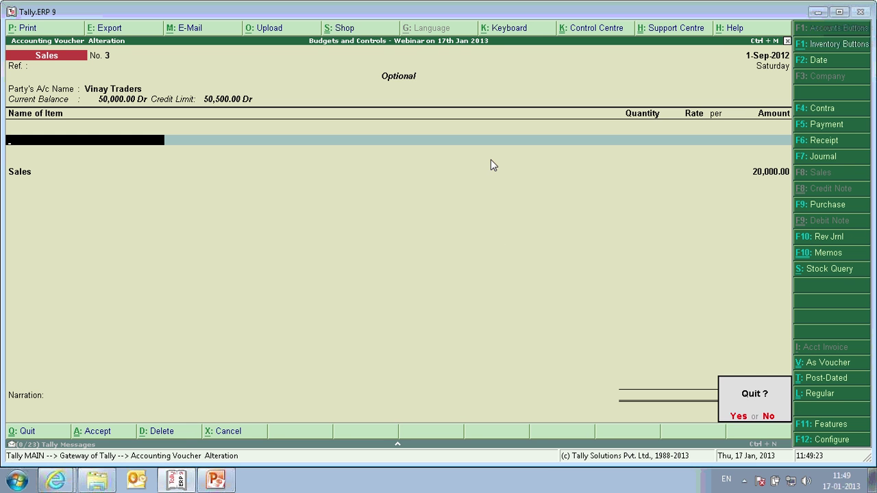
{"action": "key", "text": "y"}
{"action": "key", "text": "Escape"}
{"action": "key", "text": "y"}
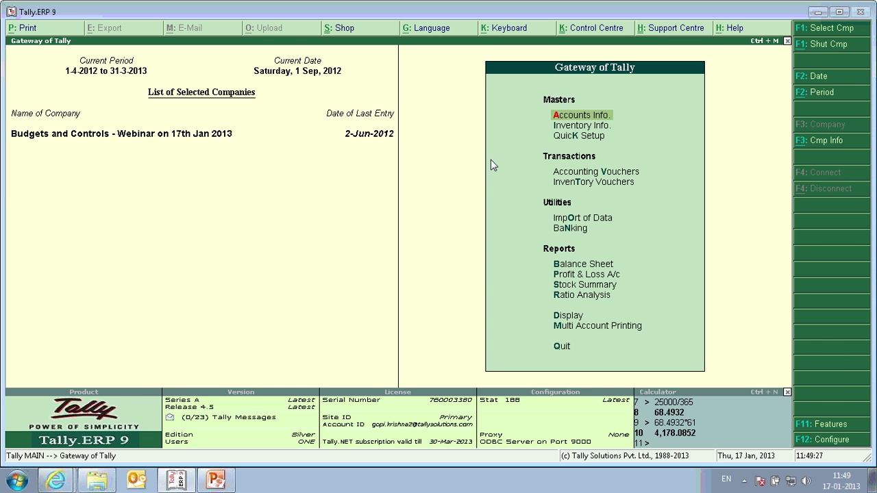
Open the Profit & Loss A/c and alter its column to show Scenario 1 - Sales from 1-4-2012 without variance
{"action": "key", "text": "p"}
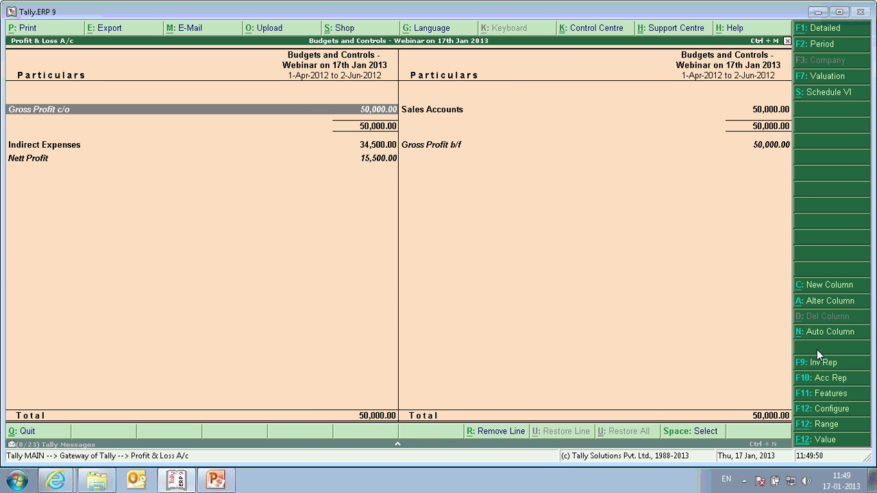
{"action": "left_click", "coordinate": [831, 302]}
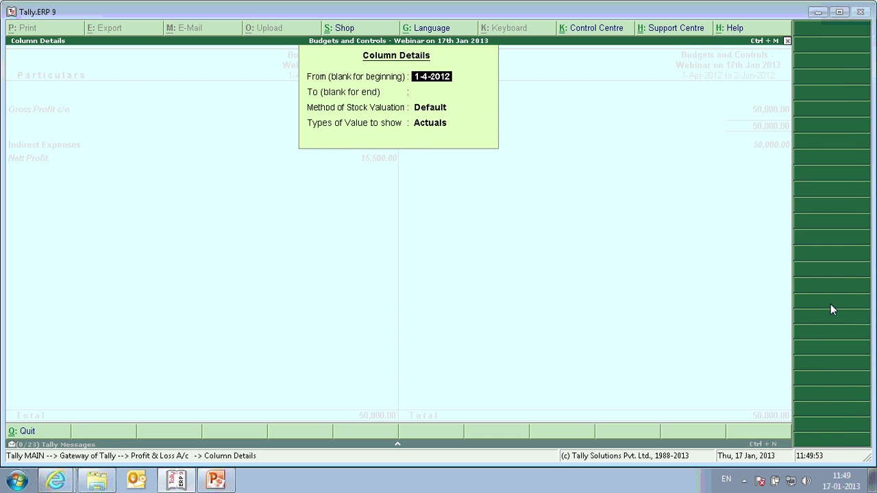
{"action": "key", "text": "Return"}
{"action": "key", "text": "Return"}
{"action": "key", "text": "Return"}
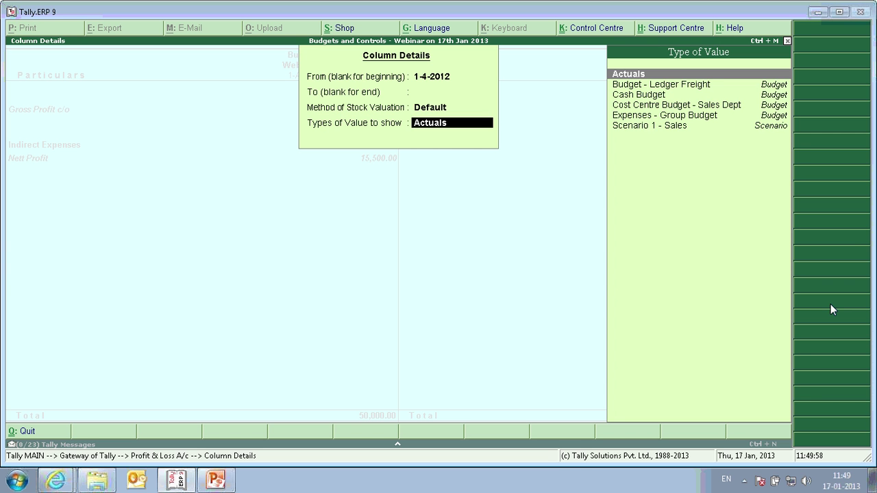
{"action": "key", "text": "Down"}
{"action": "key", "text": "Down"}
{"action": "key", "text": "Down"}
{"action": "key", "text": "Down"}
{"action": "key", "text": "Down"}
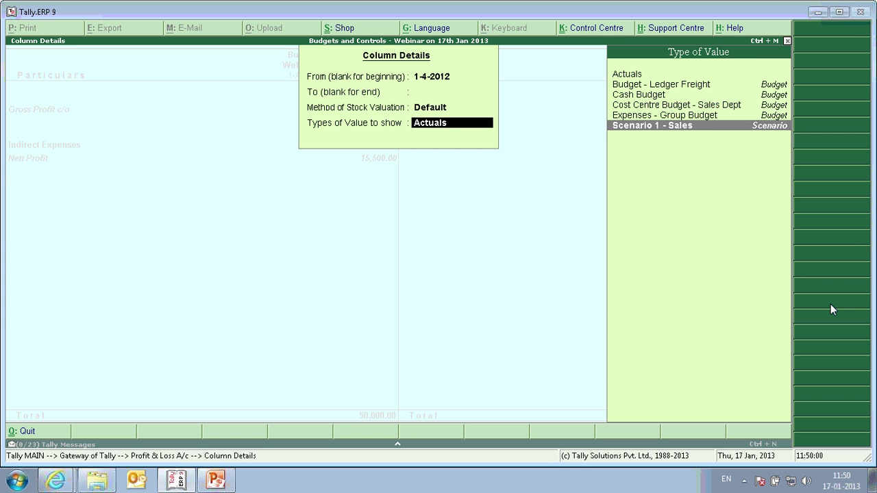
{"action": "key", "text": "Return"}
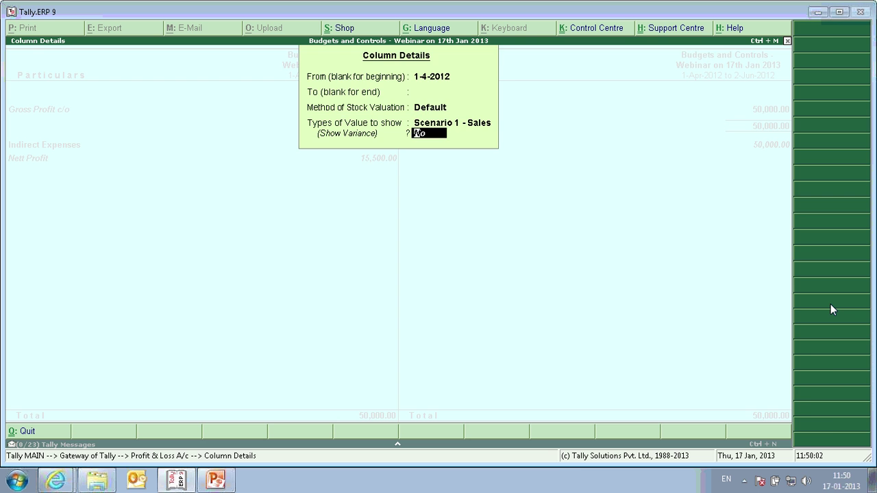
{"action": "key", "text": "Return"}
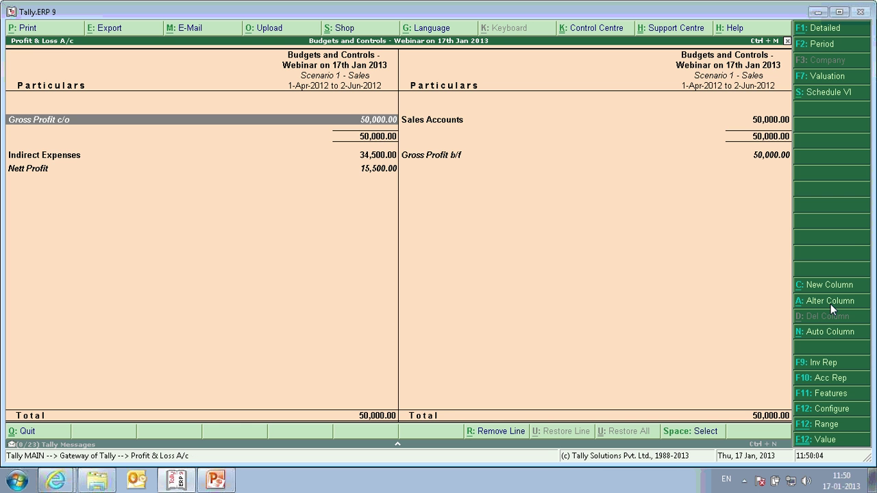
Alter the Scenario 1 - Sales column in the Profit & Loss A/c to show variance
{"action": "key", "text": "Right"}
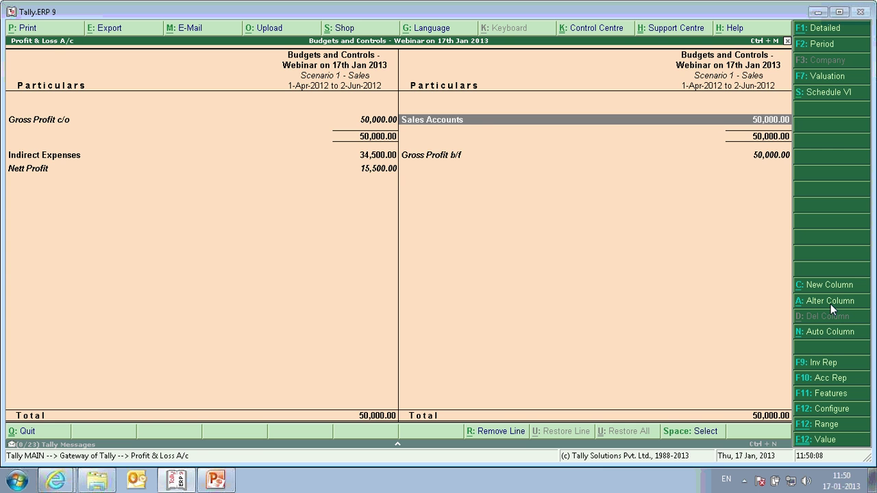
{"action": "left_click", "coordinate": [841, 306]}
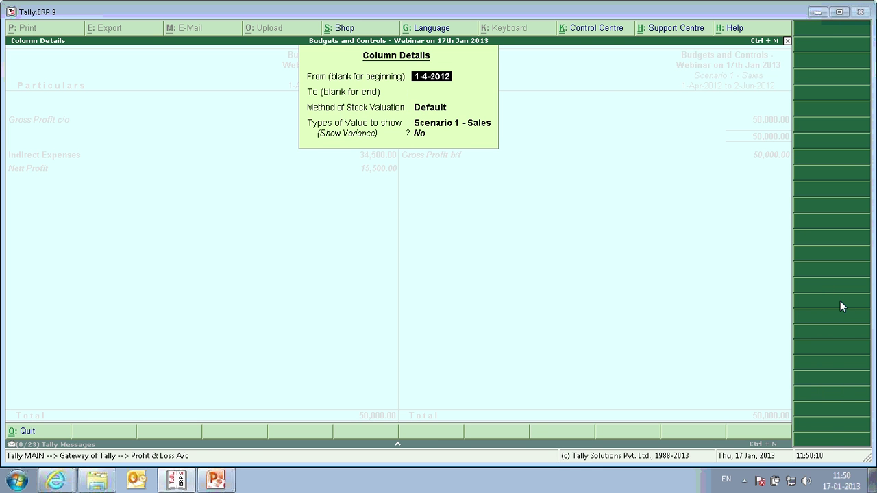
{"action": "key", "text": "Return"}
{"action": "key", "text": "Return"}
{"action": "key", "text": "Return"}
{"action": "key", "text": "Return"}
{"action": "type", "text": "y"}
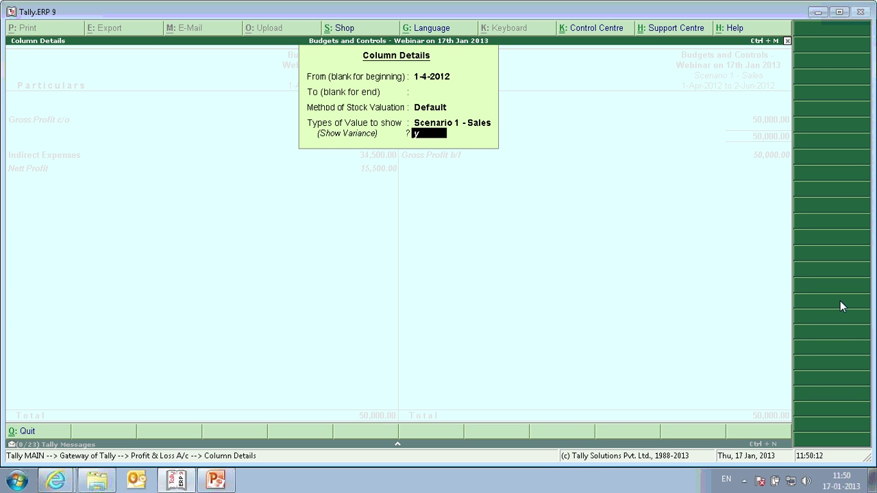
{"action": "key", "text": "Return"}
{"action": "key", "text": "Left"}
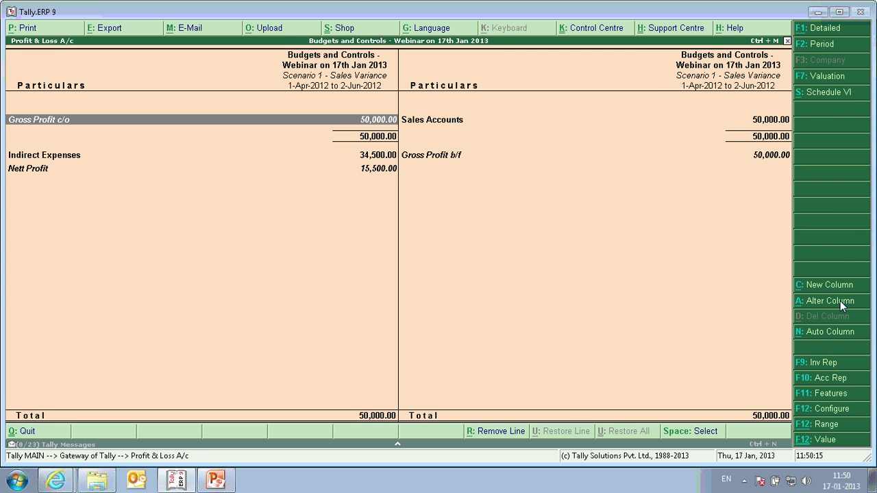
Examine the Sales Accounts group summary with the scenario variance, and leave the Profit & Loss A/c
{"action": "key", "text": "Right"}
{"action": "key", "text": "Return"}
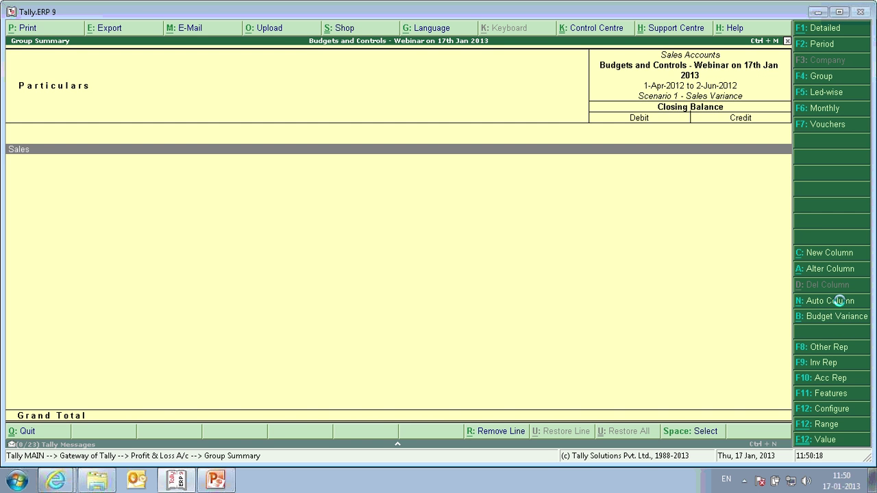
{"action": "key", "text": "Escape"}
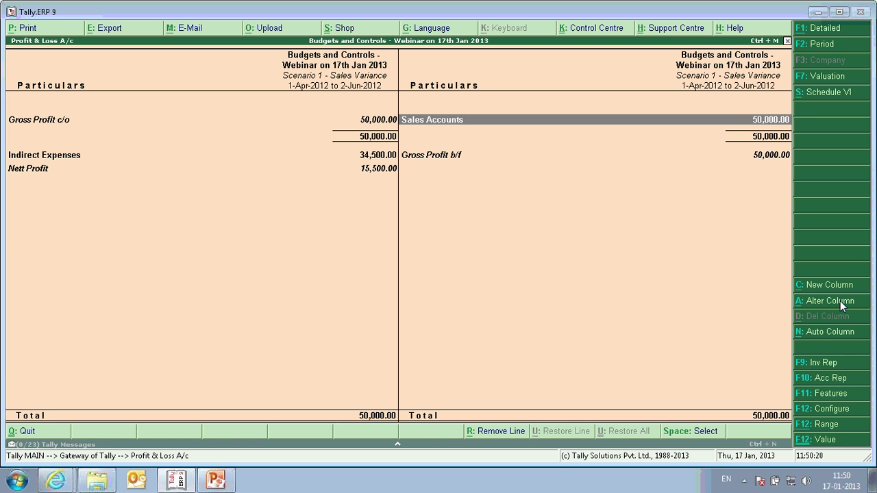
{"action": "key", "text": "Escape"}
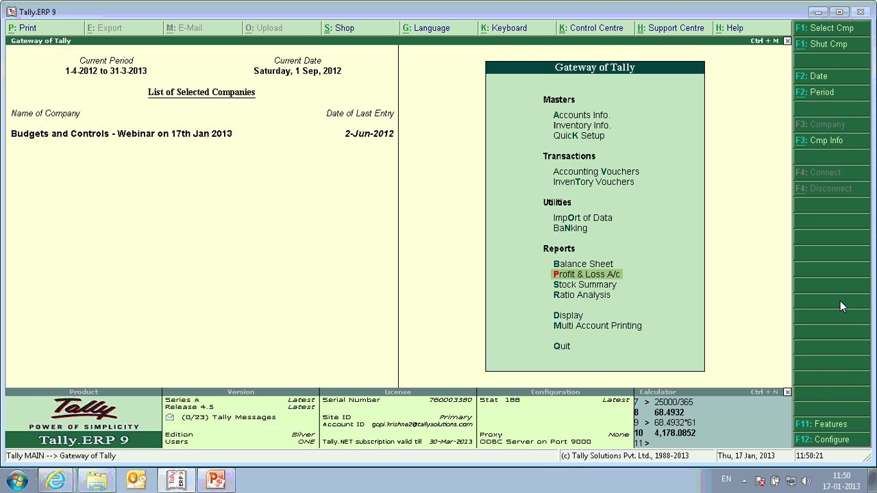
Reopen the Profit & Loss A/c and add a Scenario 1 - Sales column for 1-4-2012 to 30-4-2012 without variance
{"action": "key", "text": "Return"}
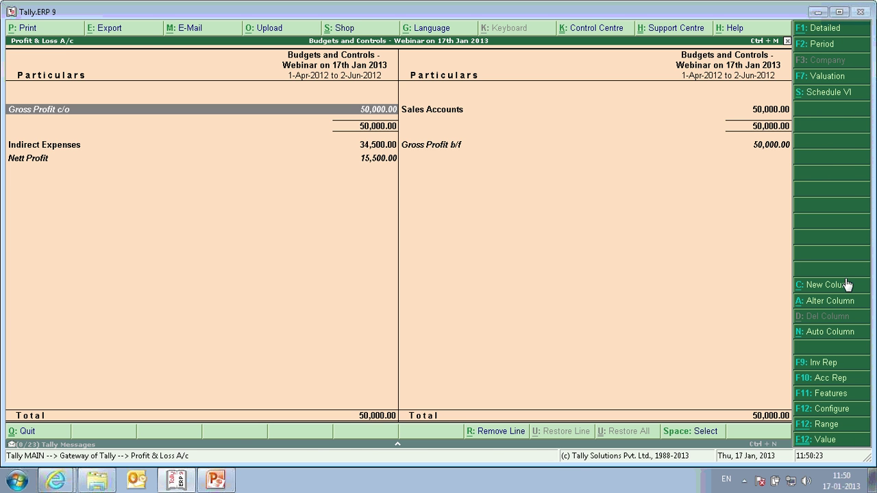
{"action": "left_click", "coordinate": [829, 284]}
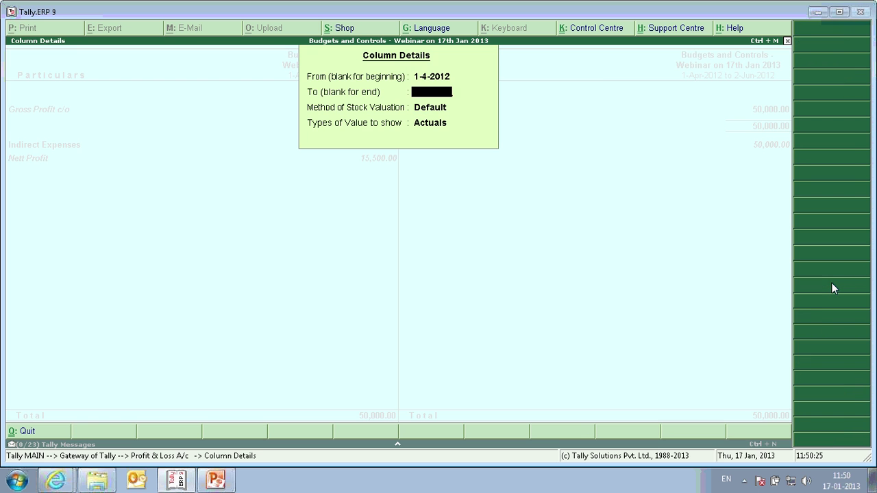
{"action": "type", "text": "30-4"}
{"action": "key", "text": "Return"}
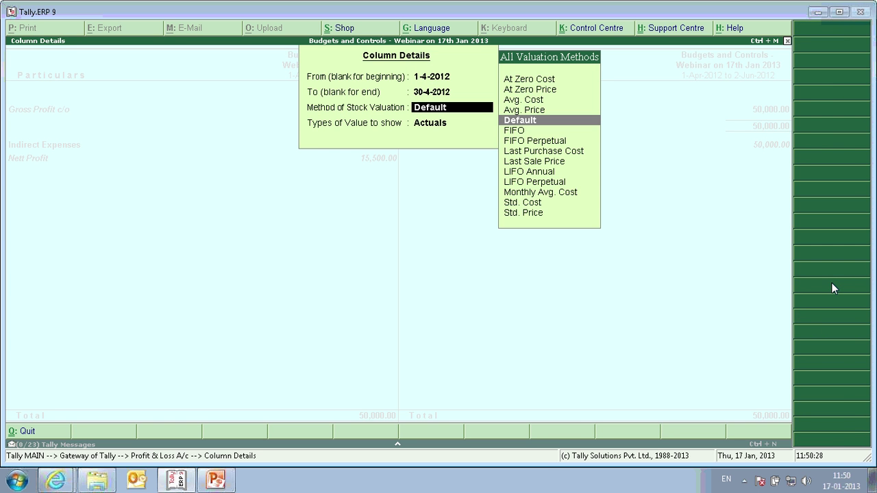
{"action": "key", "text": "Return"}
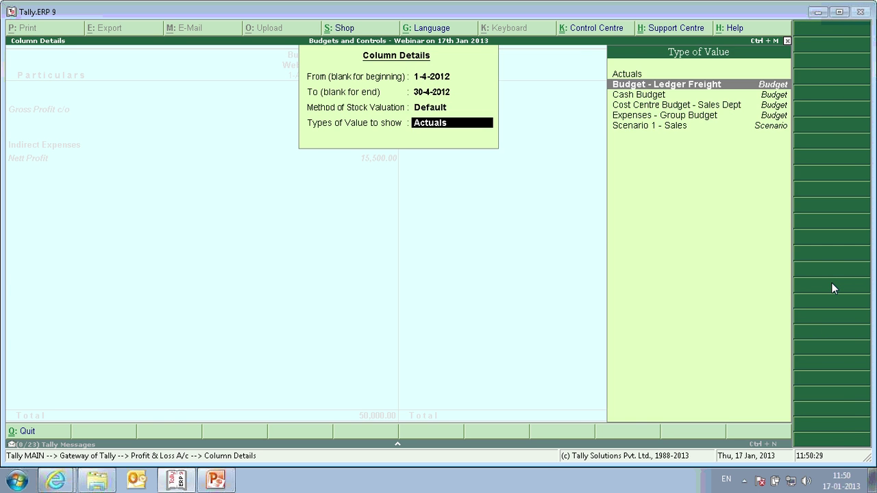
{"action": "key", "text": "Down"}
{"action": "key", "text": "Down"}
{"action": "key", "text": "Down"}
{"action": "key", "text": "Down"}
{"action": "key", "text": "Return"}
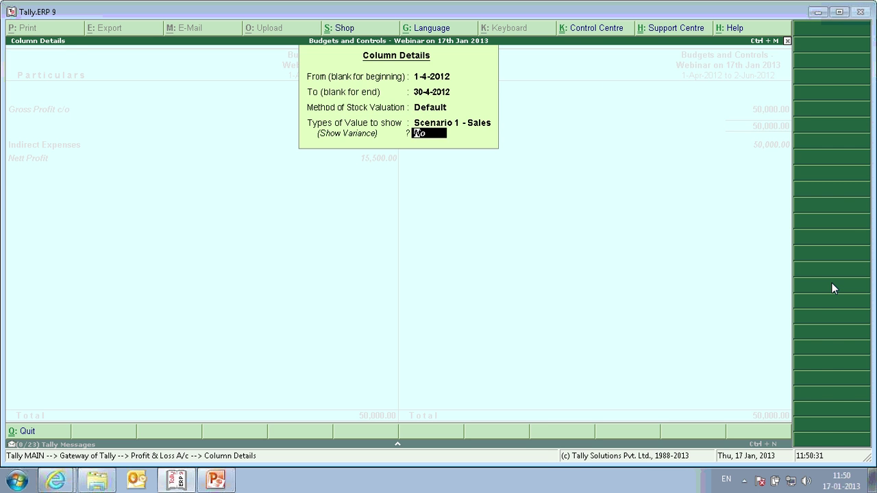
{"action": "key", "text": "Return"}
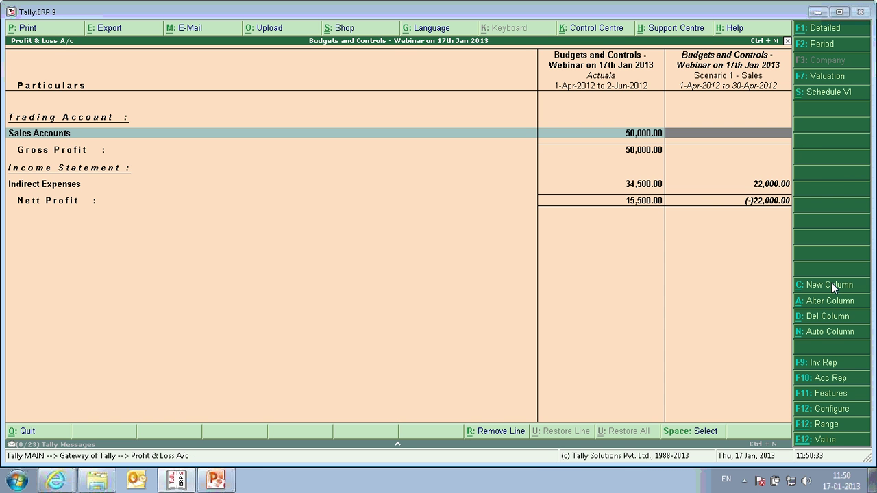
Examine the monthly summary of the Sales ledger under Sales Accounts, and leave the Profit & Loss A/c
{"action": "key", "text": "Left"}
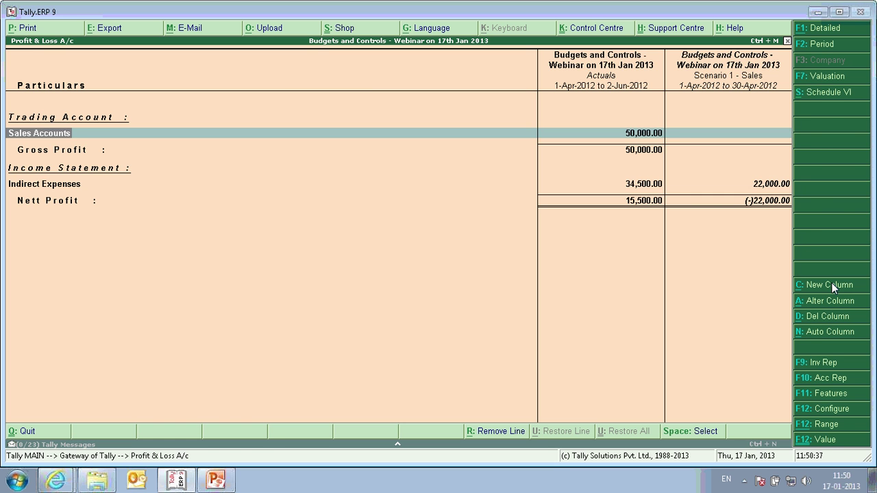
{"action": "key", "text": "Return"}
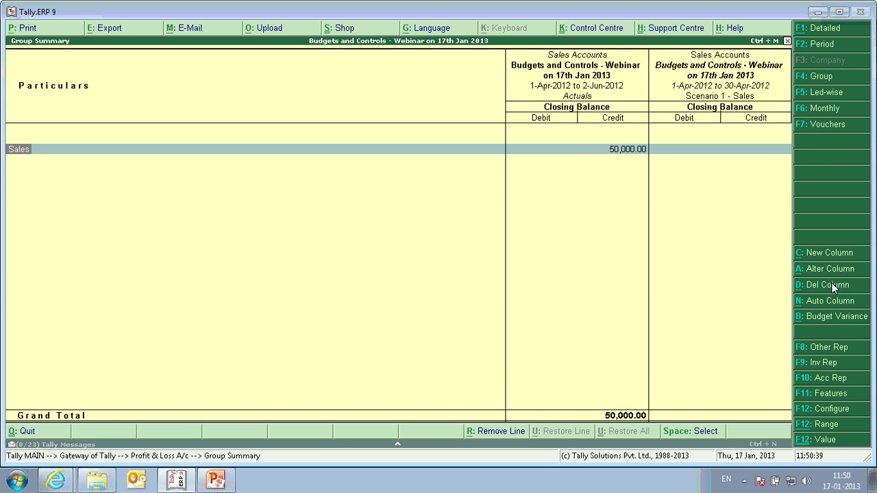
{"action": "key", "text": "Return"}
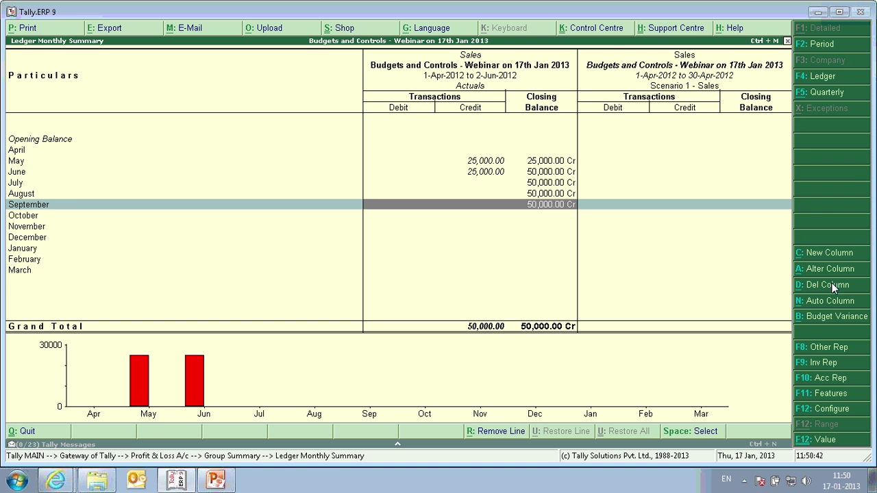
{"action": "key", "text": "Escape"}
{"action": "key", "text": "Escape"}
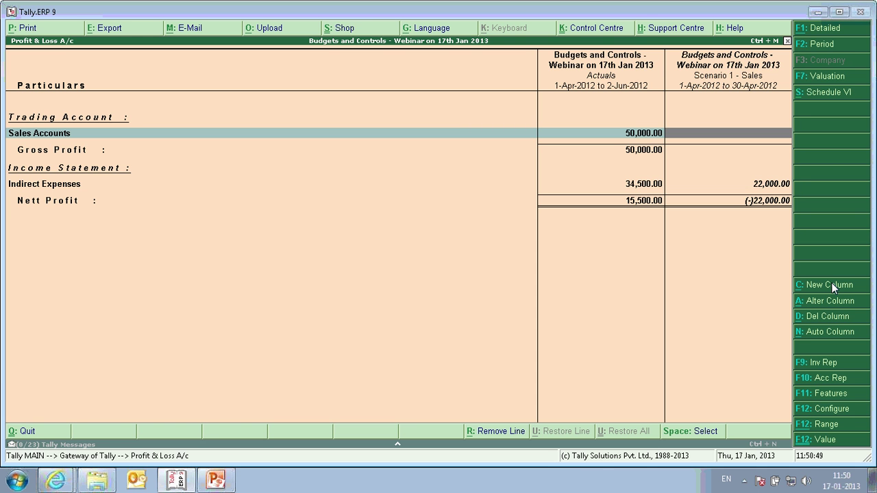
{"action": "key", "text": "Escape"}
Open the Trial Balance, inspect the Sales Accounts group summary, and return to the Trial Balance
{"action": "key", "text": "d"}
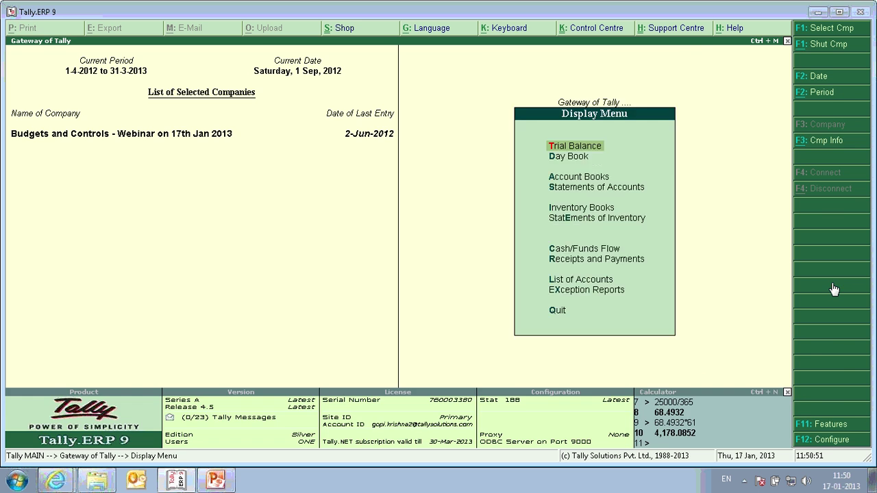
{"action": "key", "text": "Return"}
{"action": "key", "text": "Down"}
{"action": "key", "text": "Down"}
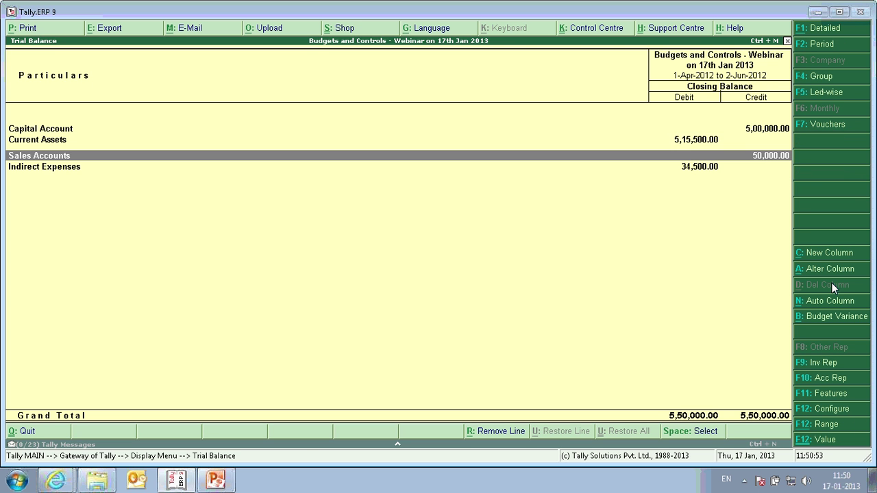
{"action": "key", "text": "Return"}
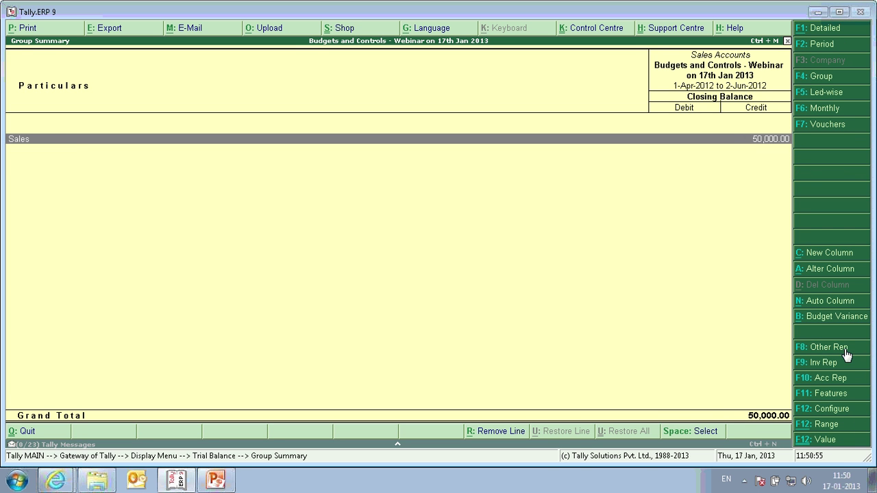
{"action": "key", "text": "Escape"}
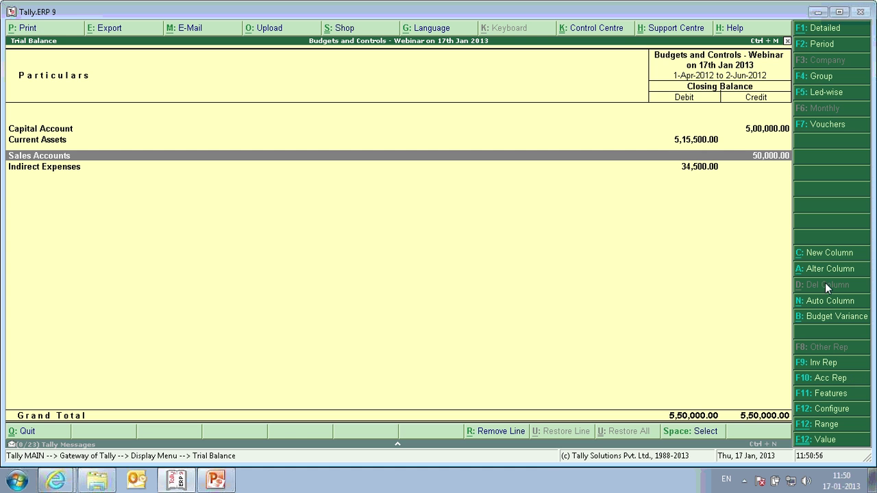
Add a Scenario 1 - Sales column for 1-4-2012 to 31-3-2013 to the Trial Balance, without variance and for the Sales Accounts group
{"action": "left_click", "coordinate": [833, 255]}
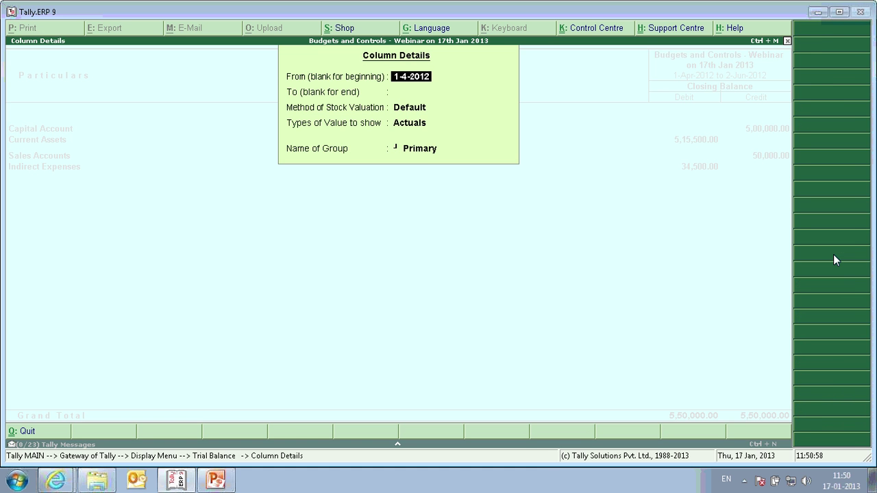
{"action": "key", "text": "Return"}
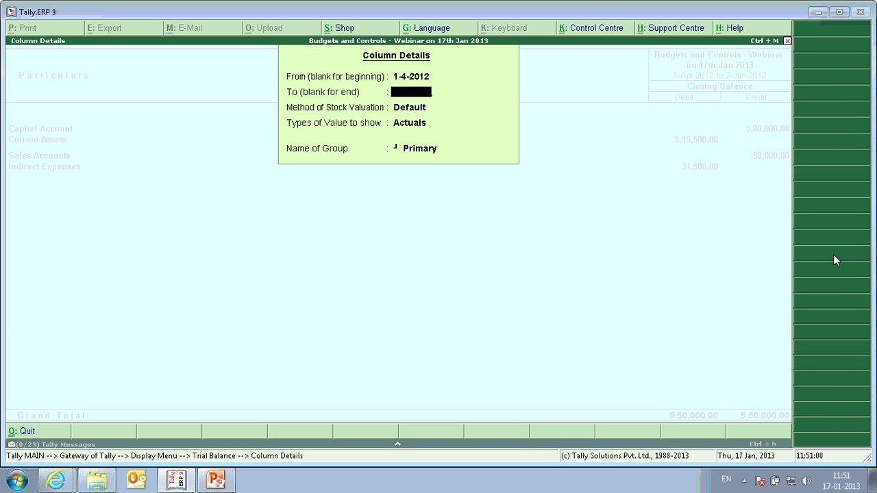
{"action": "key", "text": "Return"}
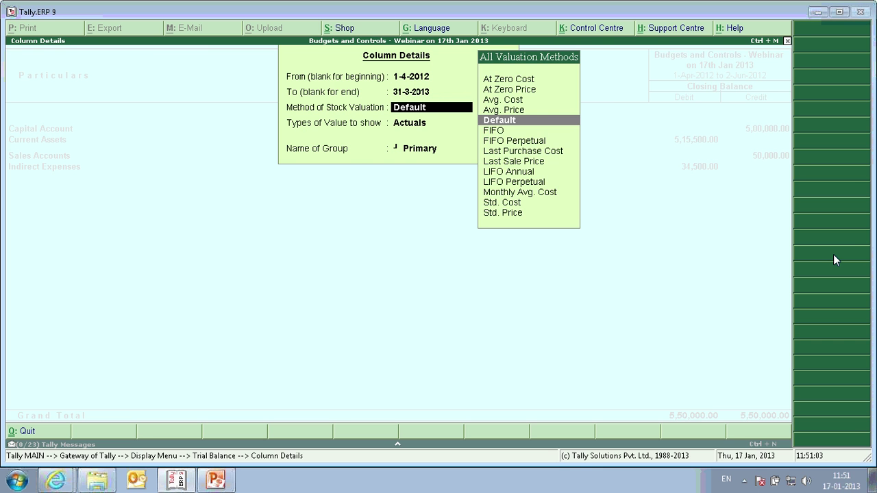
{"action": "key", "text": "Return"}
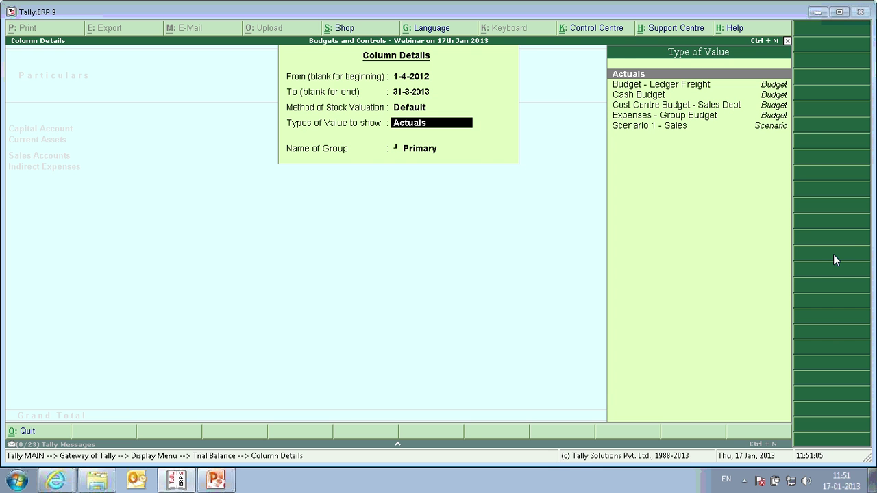
{"action": "key", "text": "Down"}
{"action": "key", "text": "Down"}
{"action": "key", "text": "Down"}
{"action": "key", "text": "Down"}
{"action": "key", "text": "Down"}
{"action": "key", "text": "Return"}
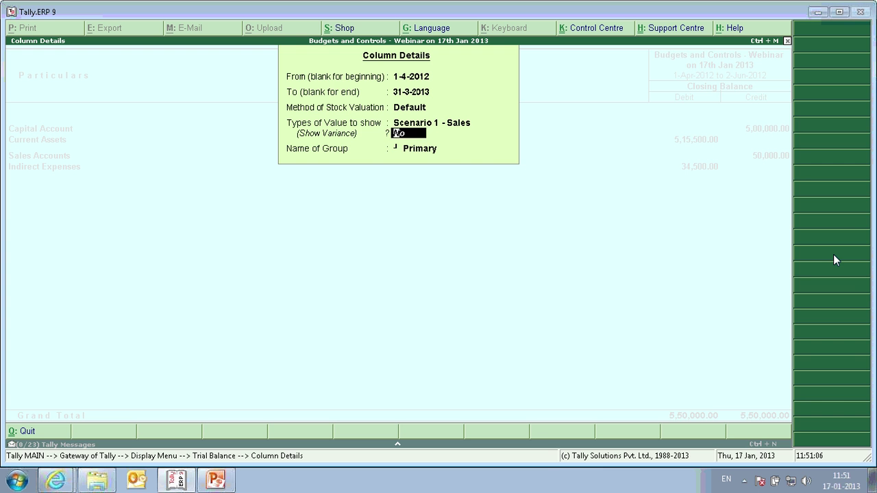
{"action": "key", "text": "Return"}
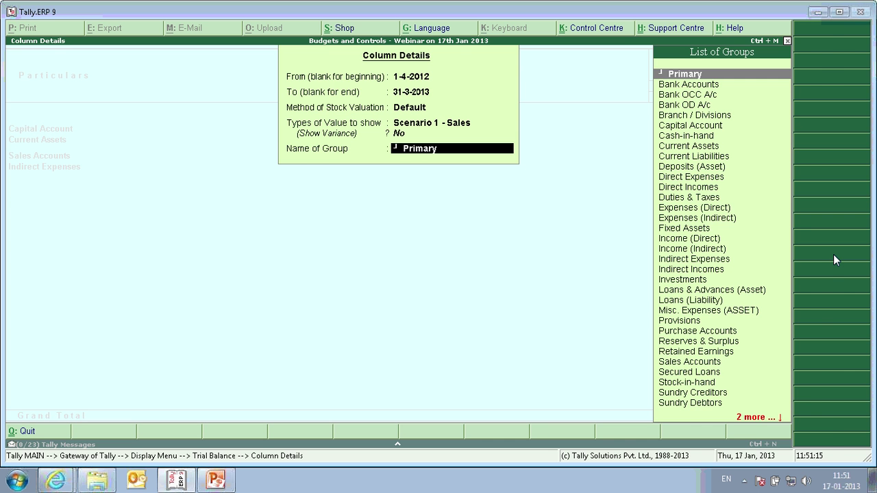
{"action": "type", "text": "s"}
{"action": "key", "text": "Return"}
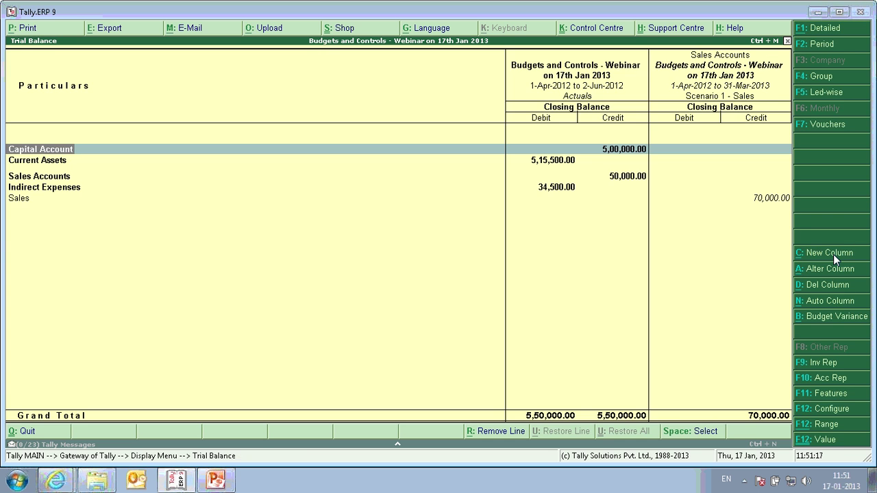
Examine the Sales row in the actuals and Scenario 1 - Sales columns, and leave the Trial Balance
{"action": "key", "text": "Down"}
{"action": "key", "text": "Up"}
{"action": "key", "text": "Right"}
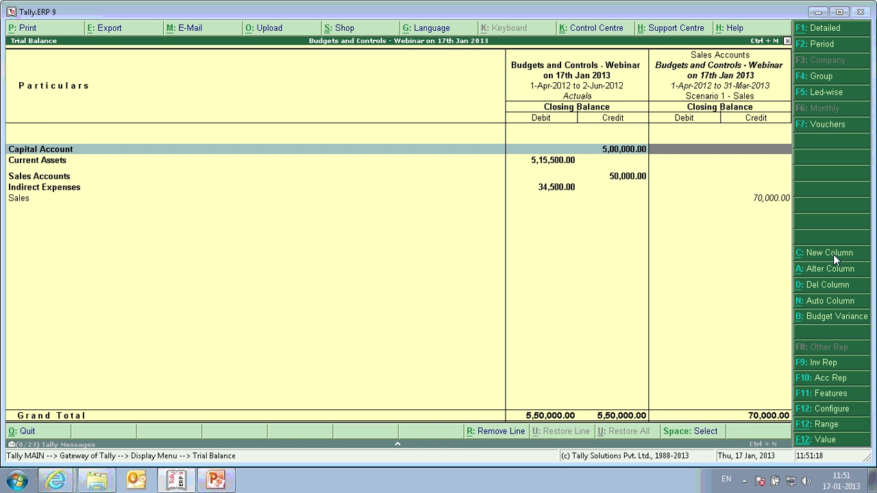
{"action": "key", "text": "Down"}
{"action": "key", "text": "Down"}
{"action": "key", "text": "Down"}
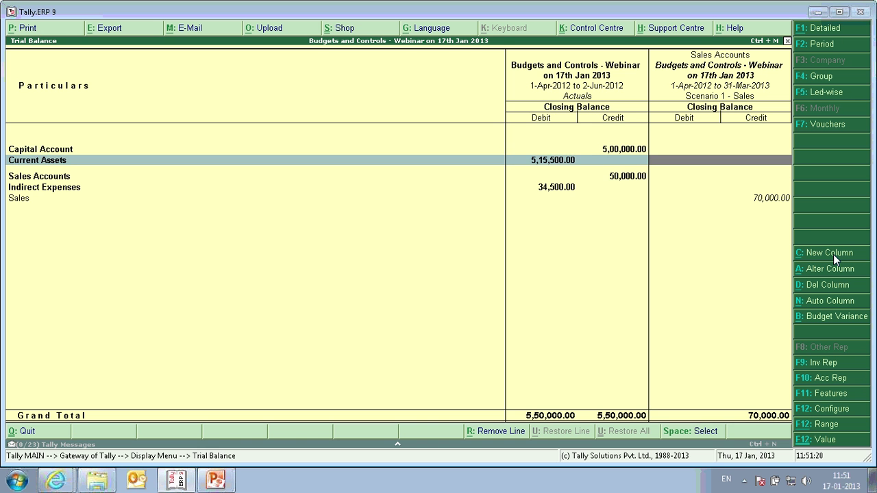
{"action": "key", "text": "Left"}
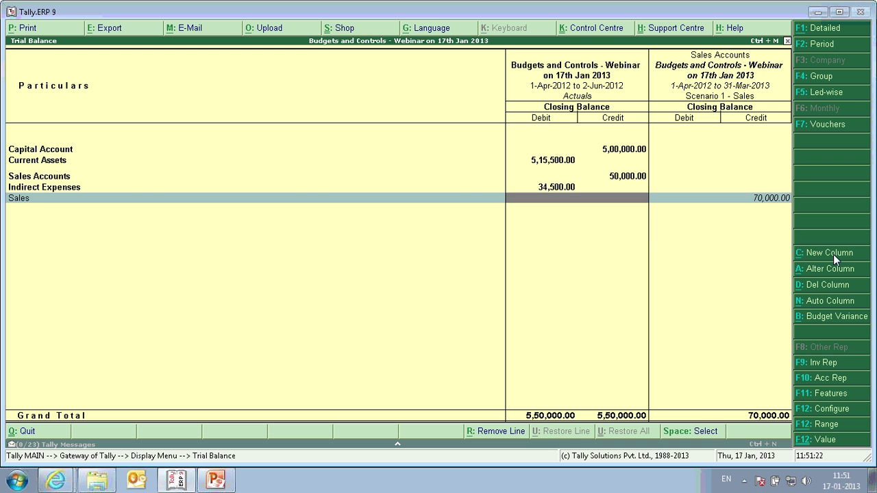
{"action": "key", "text": "Right"}
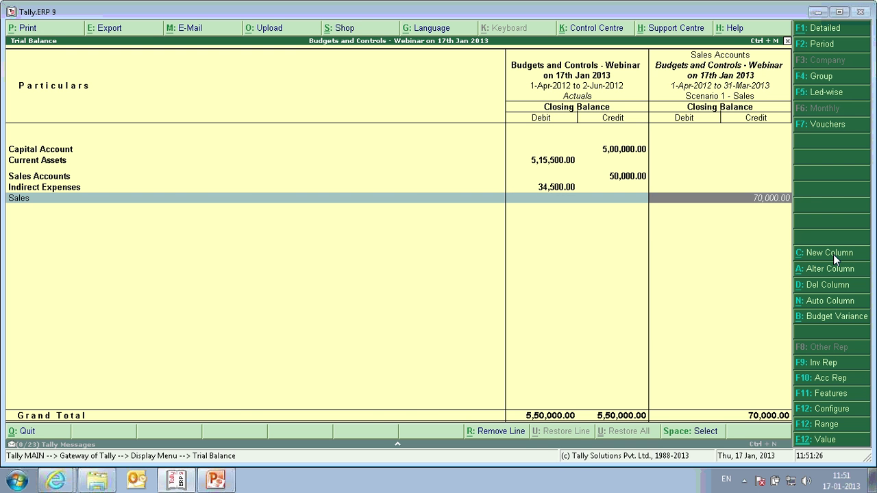
{"action": "key", "text": "Escape"}
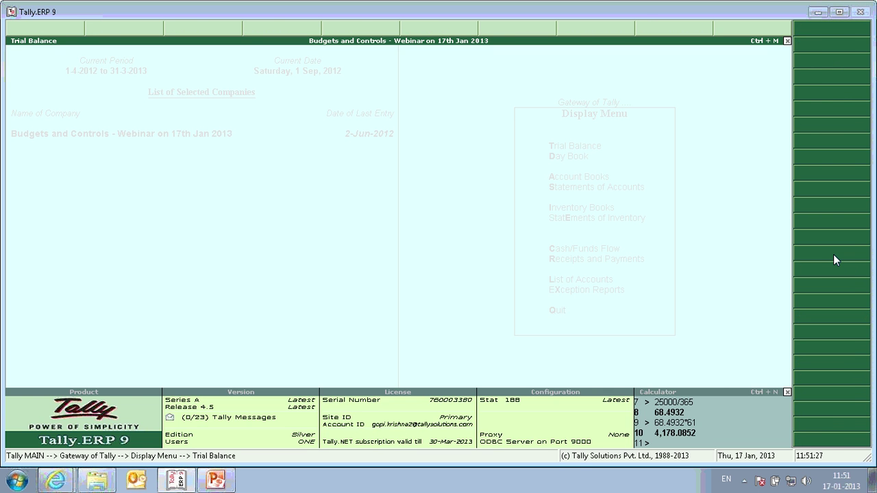
Reopen the Trial Balance and alter its column to Scenario 1 - Sales for 1-4-2012 to 31-3-2013, without variance and for the Primary group
{"action": "key", "text": "Return"}
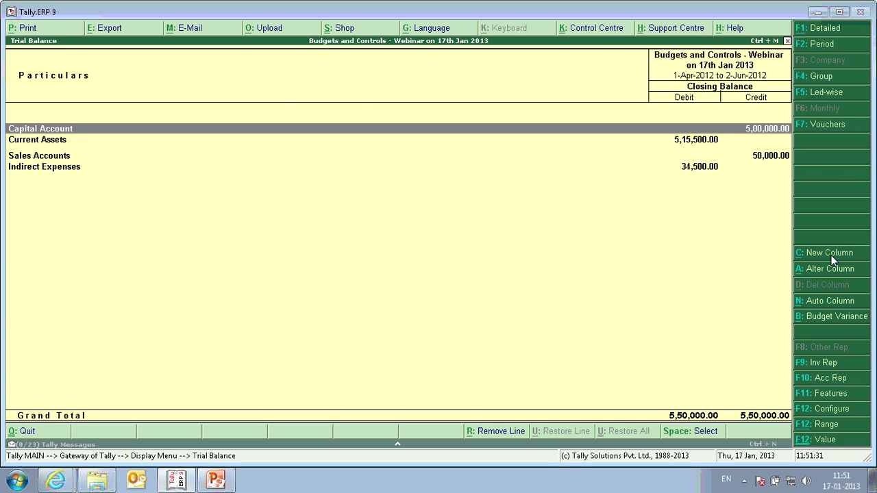
{"action": "left_click", "coordinate": [827, 269]}
{"action": "key", "text": "Return"}
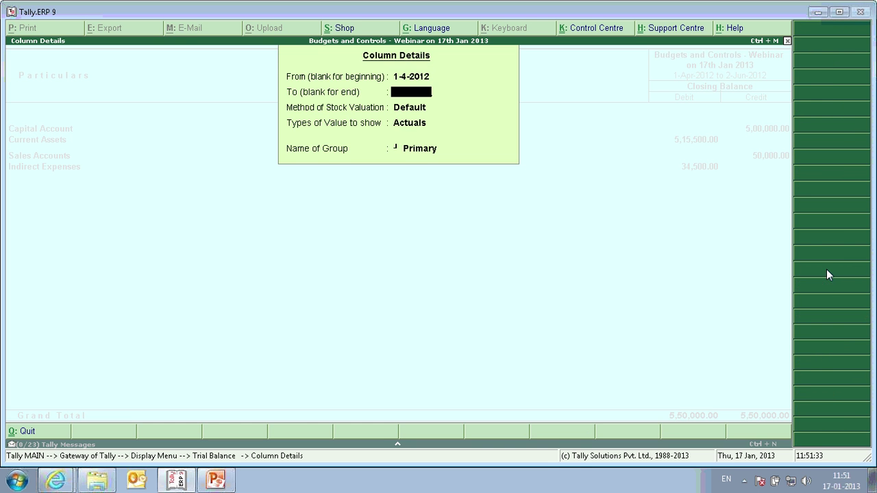
{"action": "key", "text": "Return"}
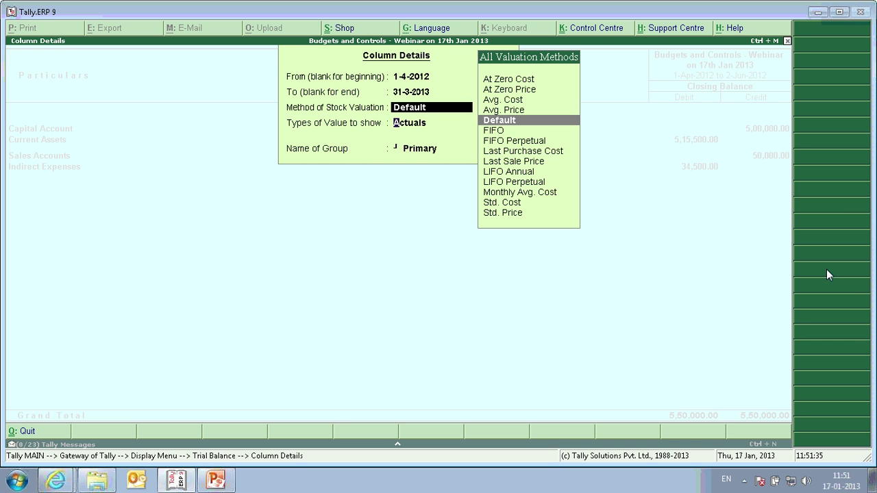
{"action": "key", "text": "Return"}
{"action": "key", "text": "Down"}
{"action": "key", "text": "Down"}
{"action": "key", "text": "Down"}
{"action": "key", "text": "Down"}
{"action": "key", "text": "Down"}
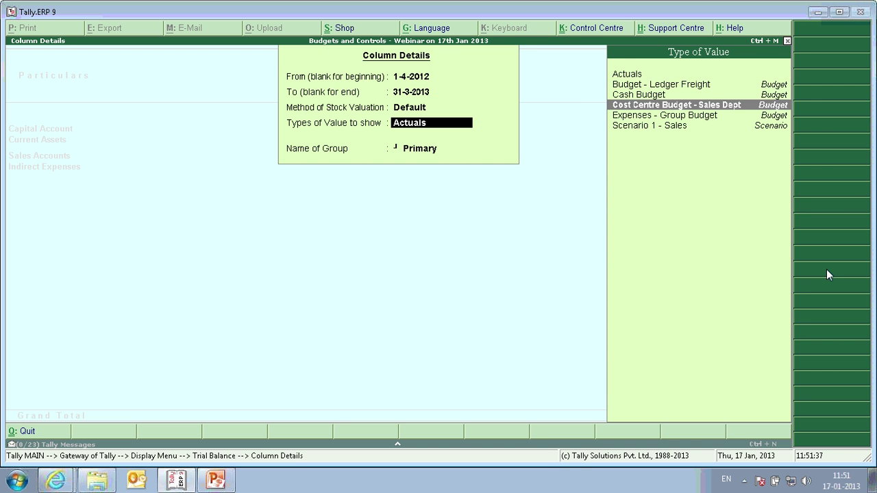
{"action": "key", "text": "Return"}
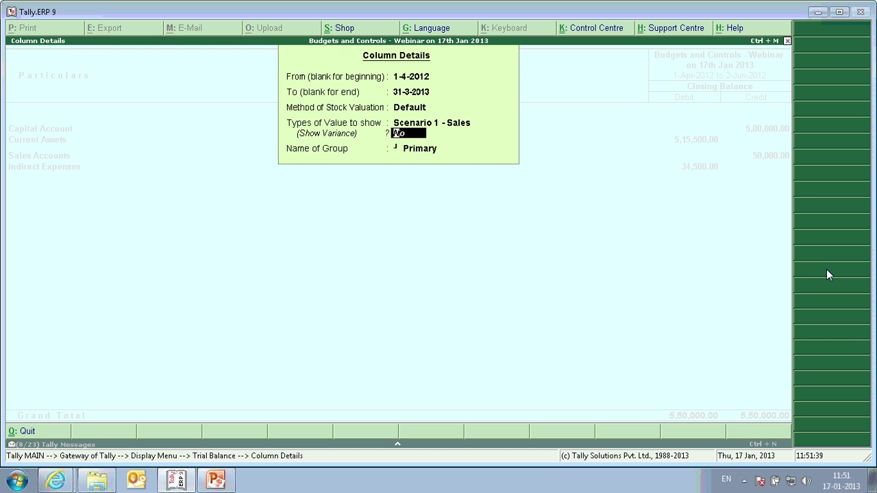
{"action": "key", "text": "Return"}
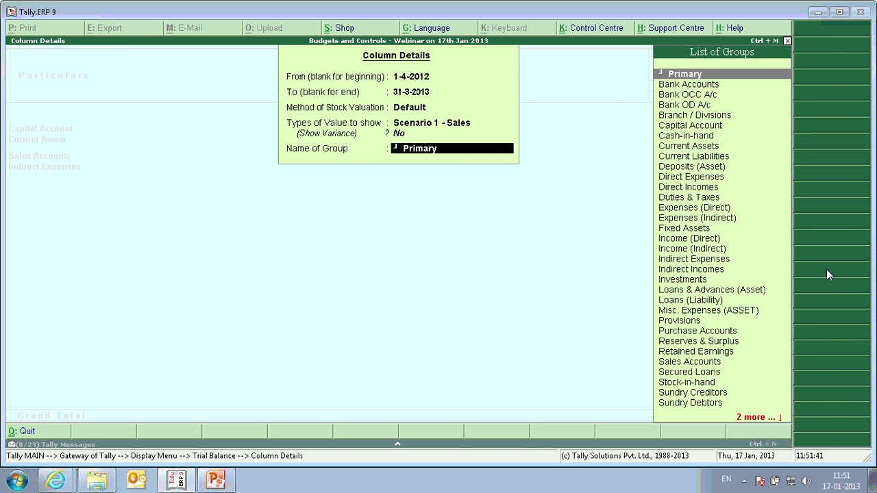
{"action": "key", "text": "Return"}
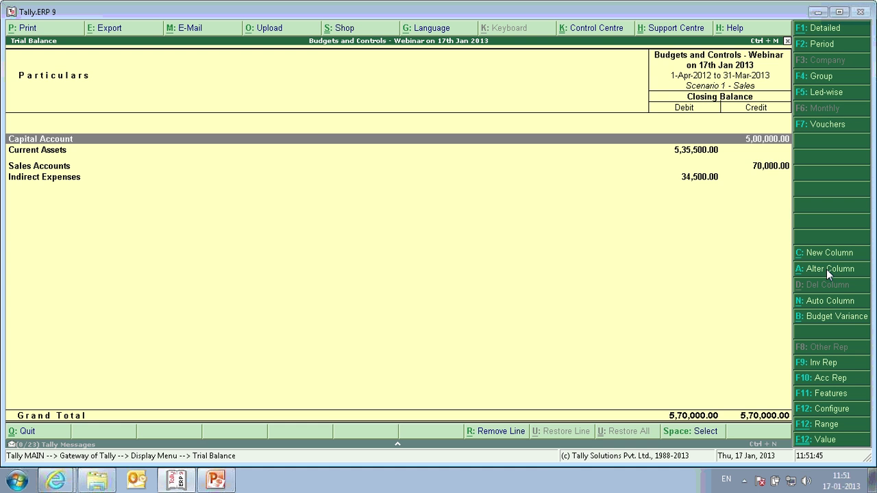
Alter the Trial Balance's Scenario 1 - Sales column to show the variance, keeping the dates and the Primary group
{"action": "left_click", "coordinate": [827, 269]}
{"action": "key", "text": "Return"}
{"action": "key", "text": "Return"}
{"action": "key", "text": "Return"}
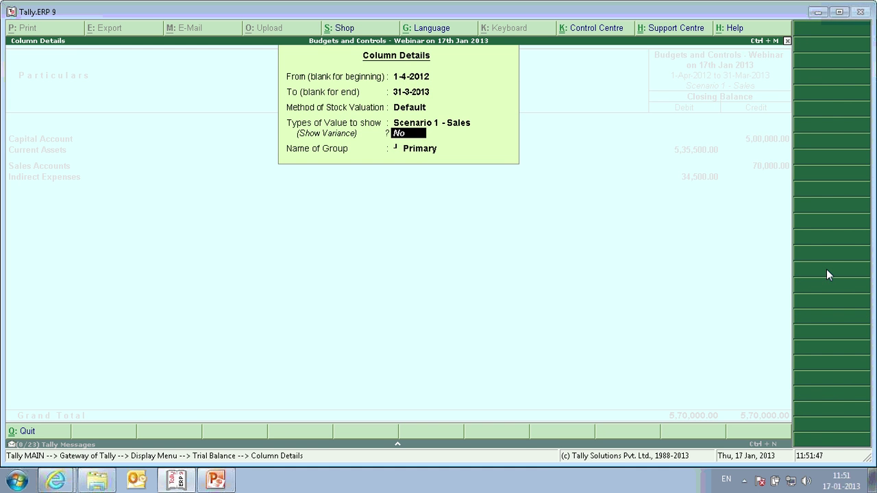
{"action": "key", "text": "y"}
{"action": "key", "text": "Return"}
{"action": "key", "text": "Return"}
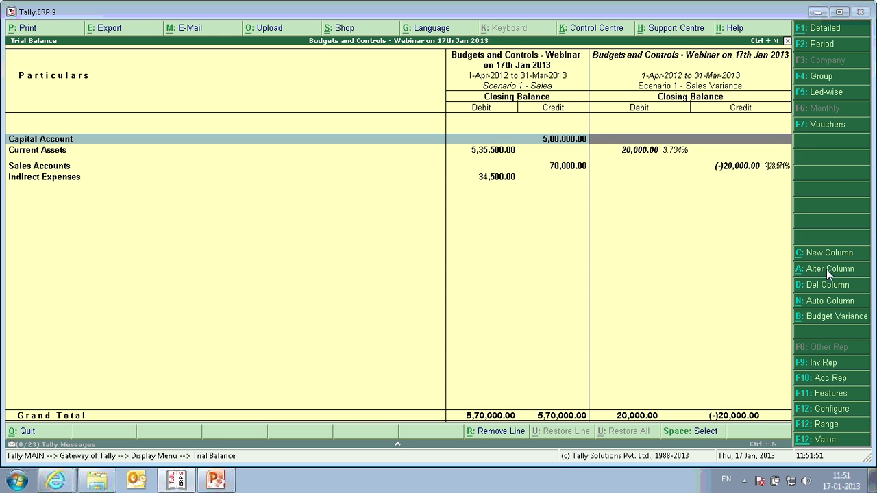
Compare the Sales Accounts figure under Scenario 1 - Sales with its variance in the Trial Balance
{"action": "key", "text": "Down"}
{"action": "key", "text": "Down"}
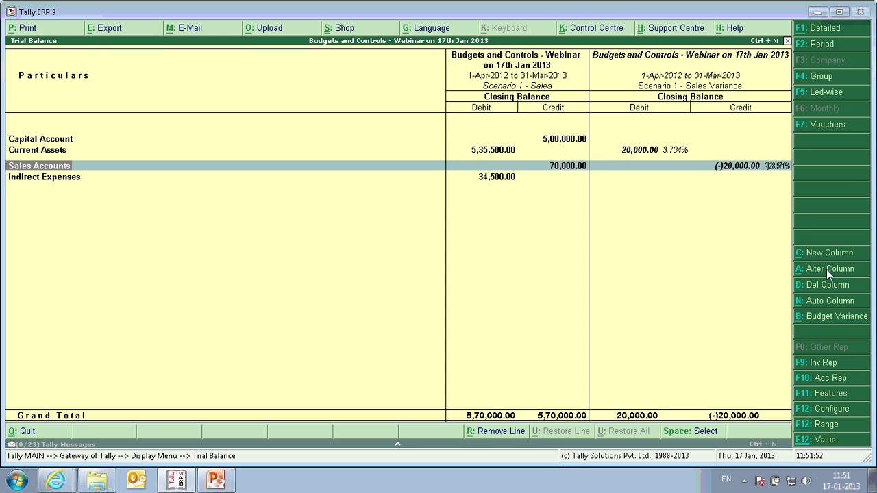
{"action": "key", "text": "Right"}
{"action": "key", "text": "Right"}
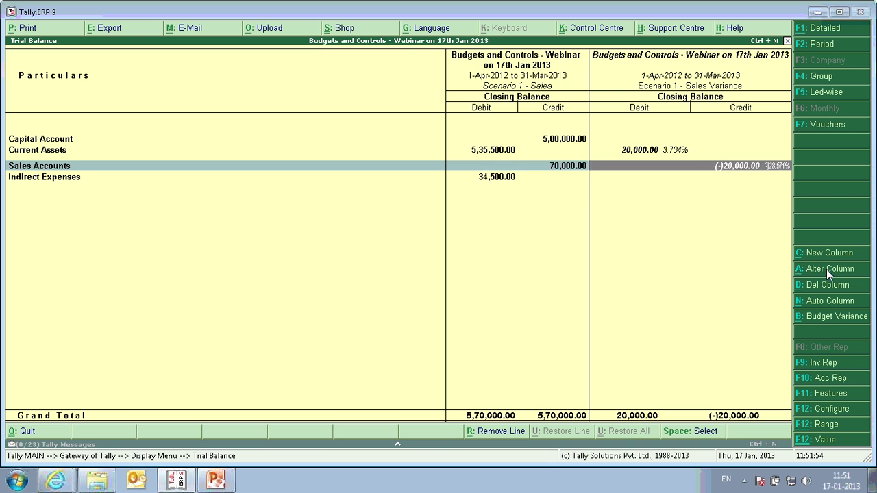
{"action": "key", "text": "Left"}
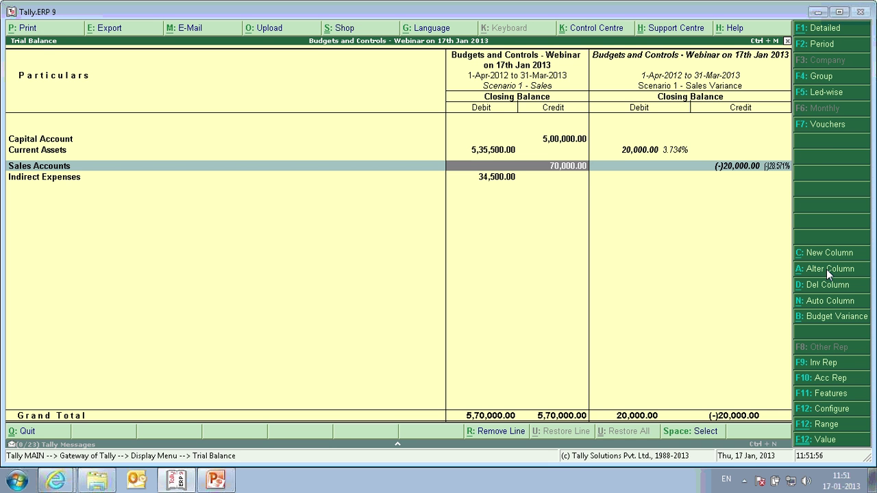
{"action": "key", "text": "Right"}
{"action": "key", "text": "Left"}
{"action": "key", "text": "Right"}
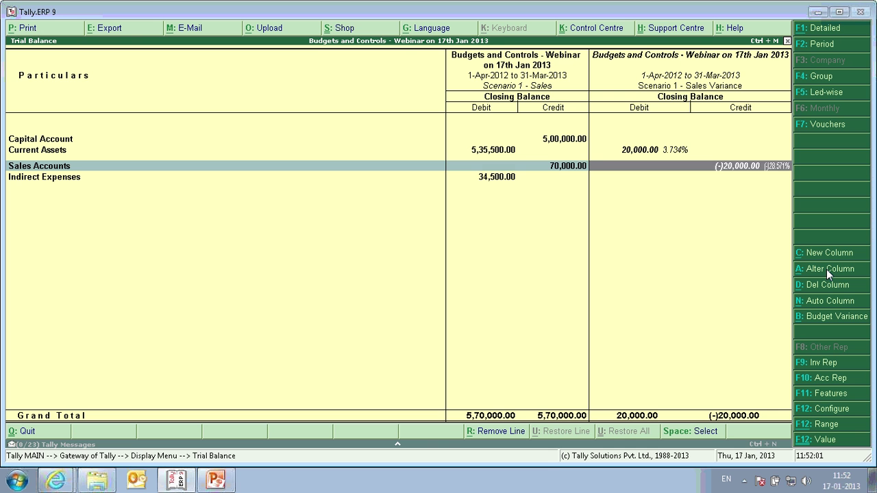
{"action": "key", "text": "Left"}
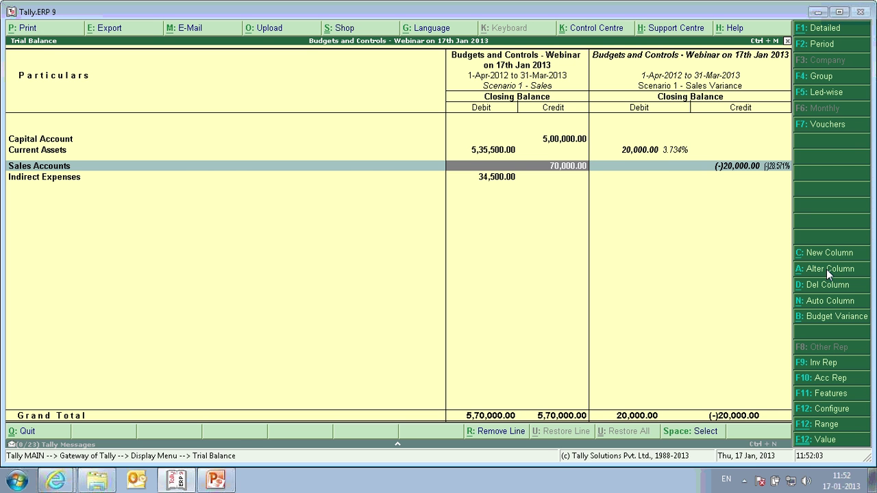
Drill down from Sales Accounts to the Sales ledger's monthly summary under the scenario, and return to the Gateway of Tally
{"action": "left_click", "coordinate": [561, 171]}
{"action": "key", "text": "Return"}
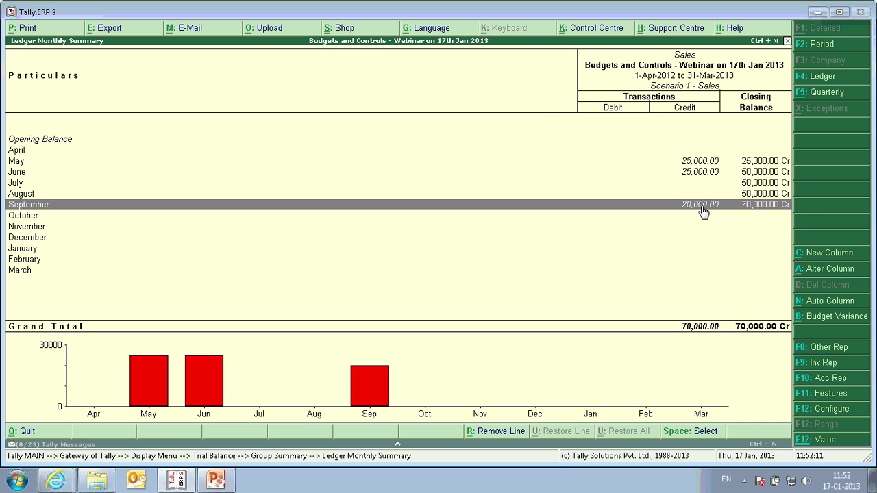
{"action": "key", "text": "Escape"}
{"action": "key", "text": "Escape"}
{"action": "key", "text": "Escape"}
{"action": "key", "text": "Escape"}
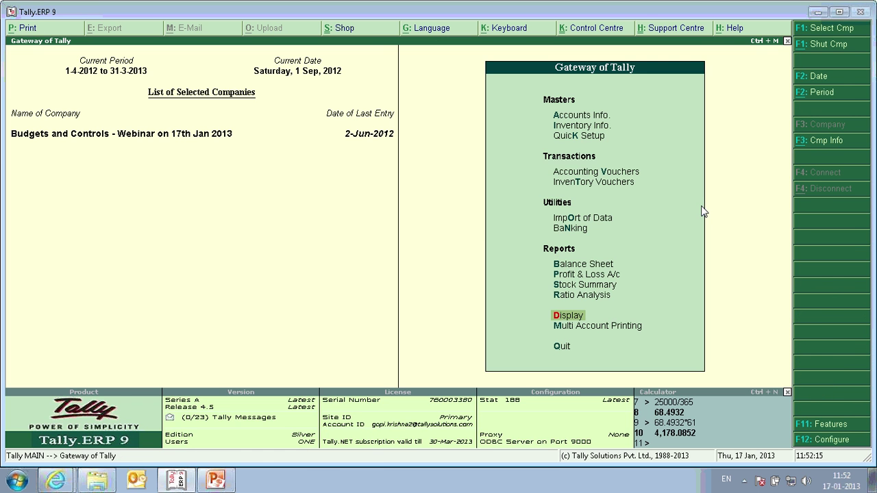
Open the Profit & Loss A/c, add a Scenario 1 - Sales column for 1-4-2012 to 31-3-2013 with variance, and select the Sales Accounts variance
{"action": "key", "text": "p"}
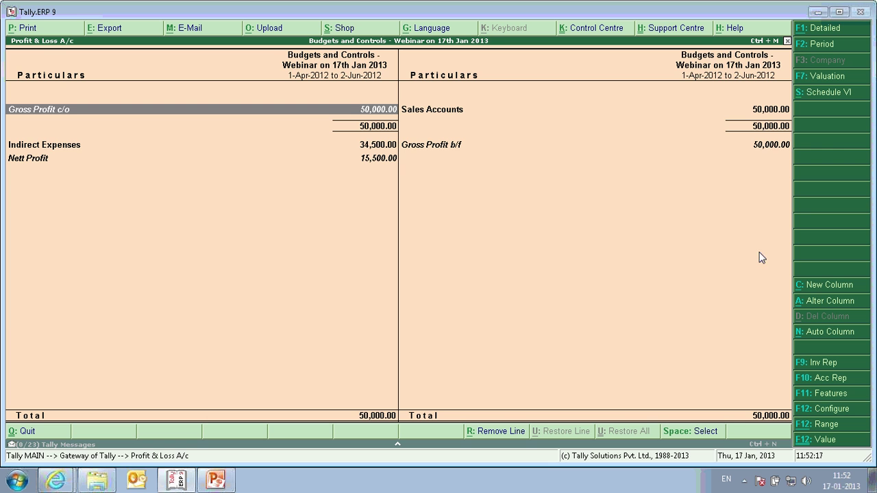
{"action": "left_click", "coordinate": [824, 286]}
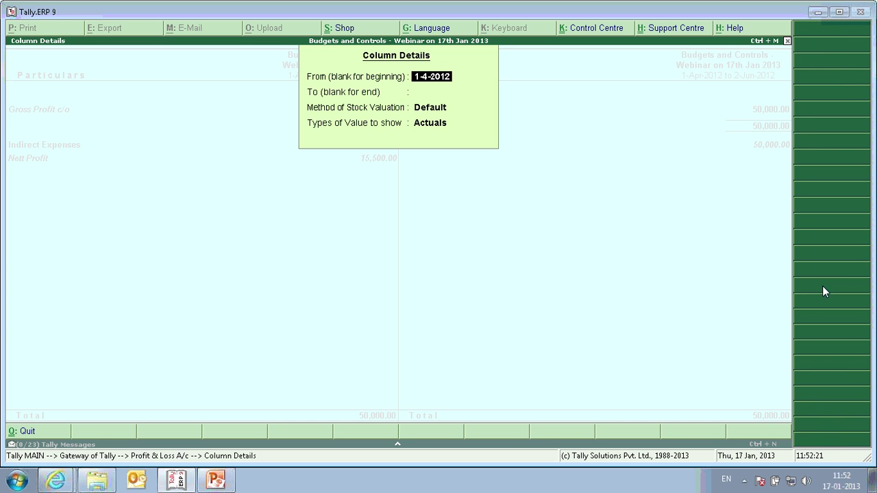
{"action": "key", "text": "Return"}
{"action": "key", "text": "Return"}
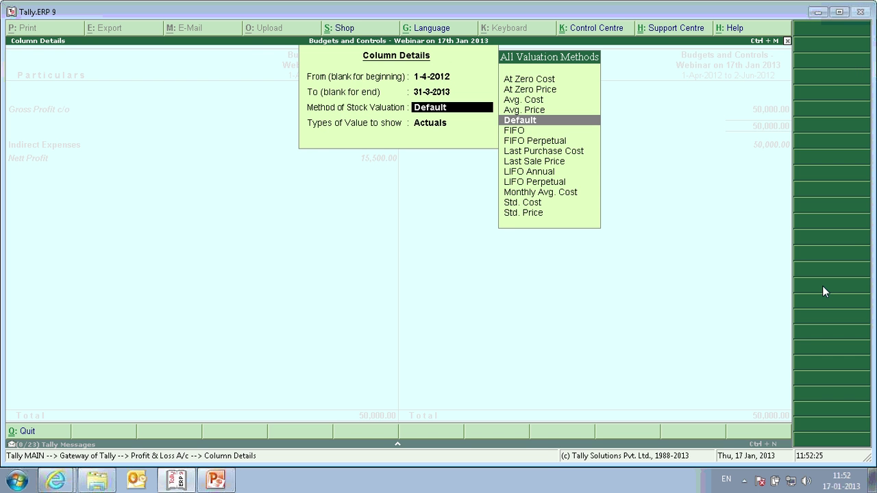
{"action": "key", "text": "Return"}
{"action": "key", "text": "Down"}
{"action": "key", "text": "Down"}
{"action": "key", "text": "Down"}
{"action": "key", "text": "Down"}
{"action": "key", "text": "Down"}
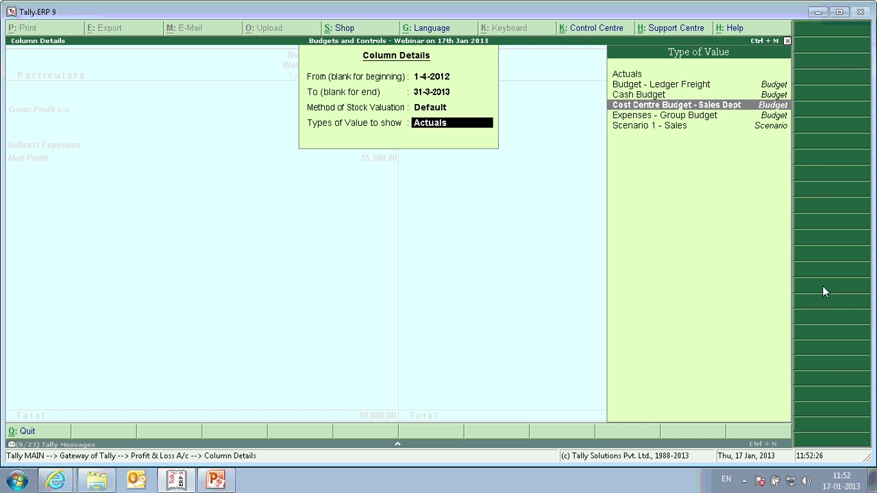
{"action": "key", "text": "Return"}
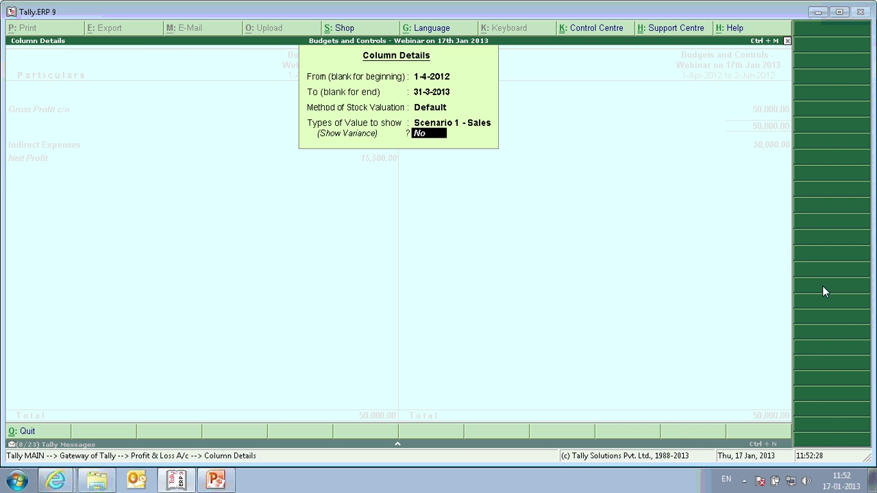
{"action": "type", "text": "y"}
{"action": "key", "text": "Return"}
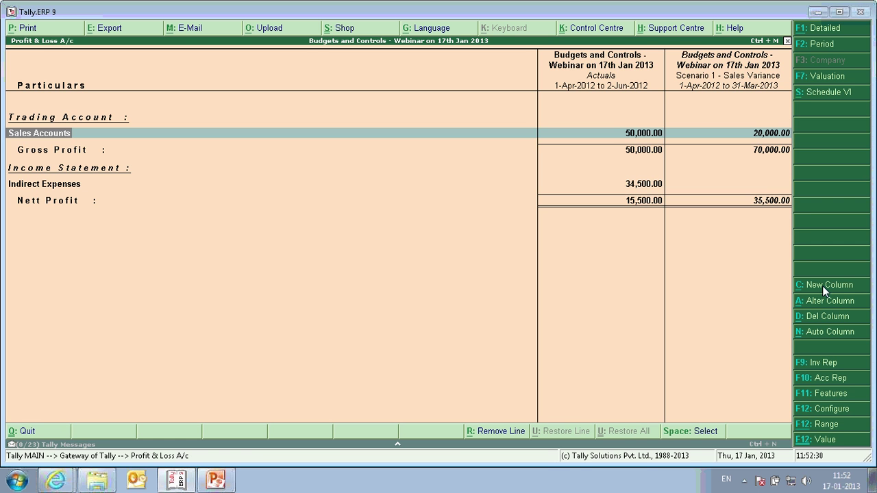
{"action": "key", "text": "Right"}
{"action": "key", "text": "Right"}
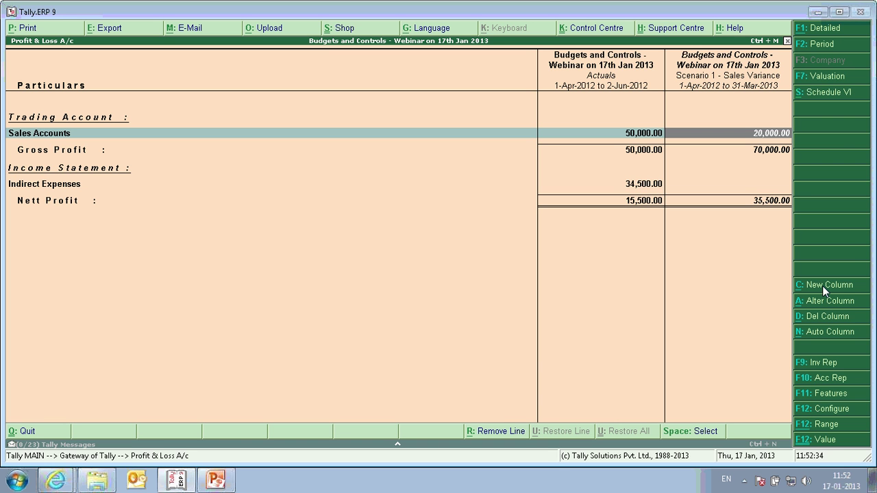
Drill down from the Sales Accounts variance to the Sales ledger's monthly summary, and return to the Gateway of Tally
{"action": "key", "text": "Down"}
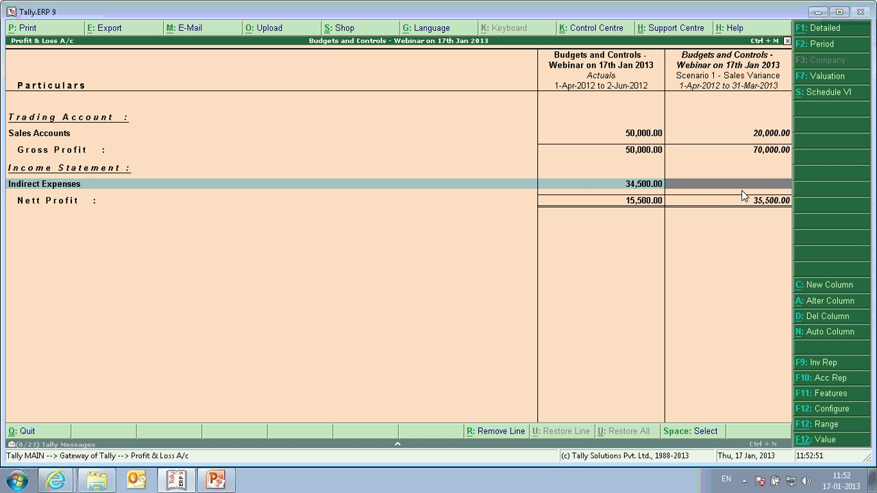
{"action": "left_click", "coordinate": [767, 135]}
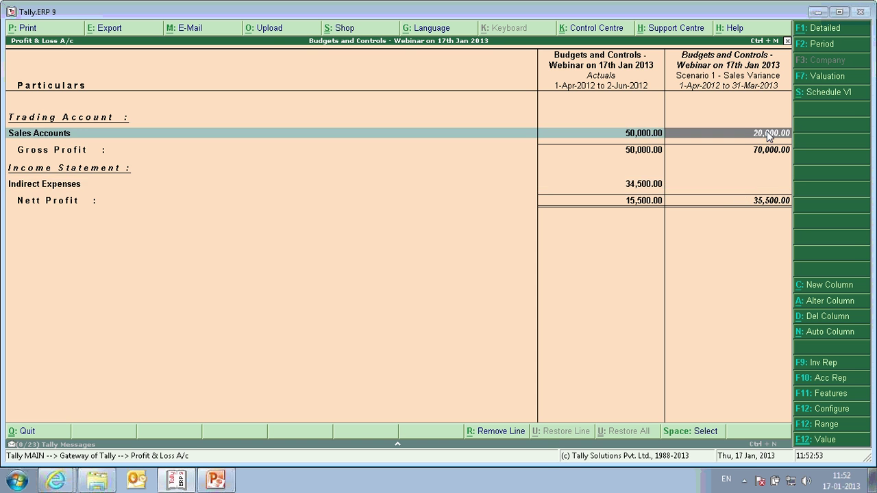
{"action": "key", "text": "Return"}
{"action": "key", "text": "Return"}
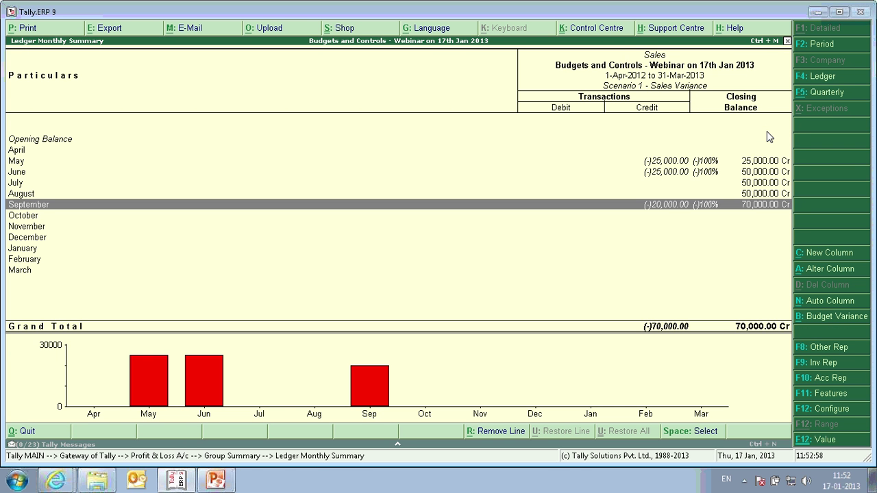
{"action": "key", "text": "Escape"}
{"action": "key", "text": "Escape"}
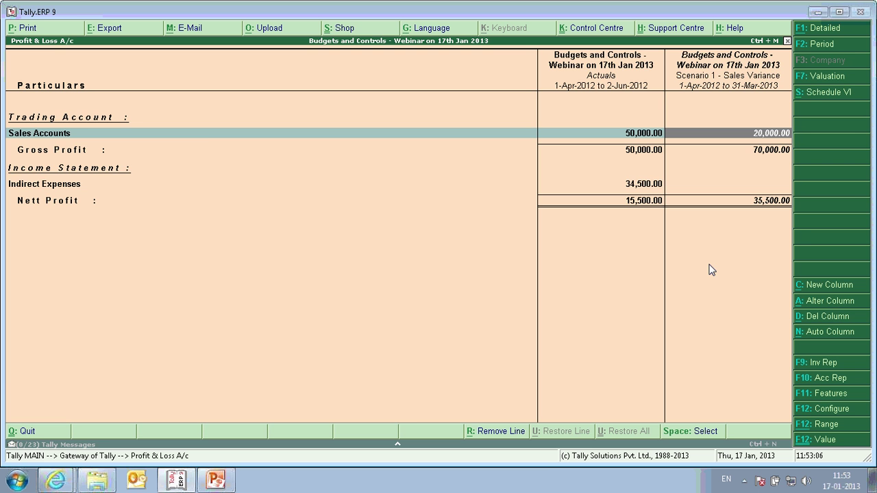
{"action": "key", "text": "Escape"}
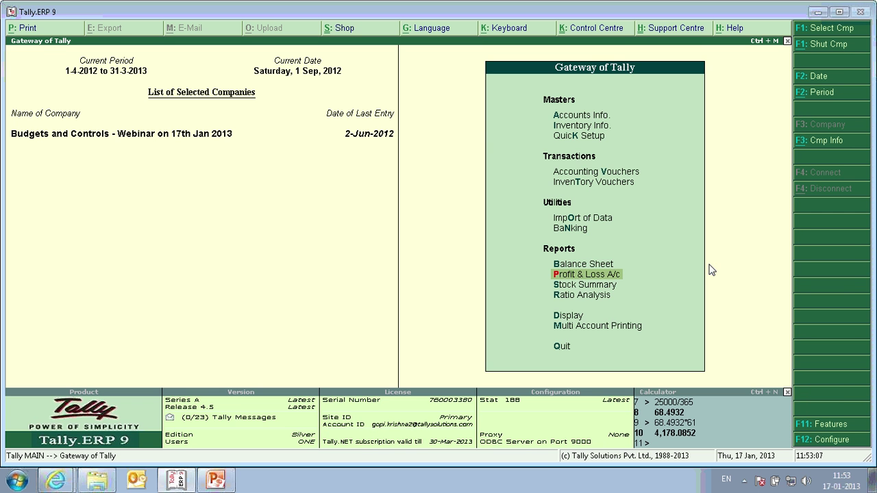
Create a new scenario named Scenario - Expenses with actuals included
{"action": "key", "text": "a"}
{"action": "key", "text": "s"}
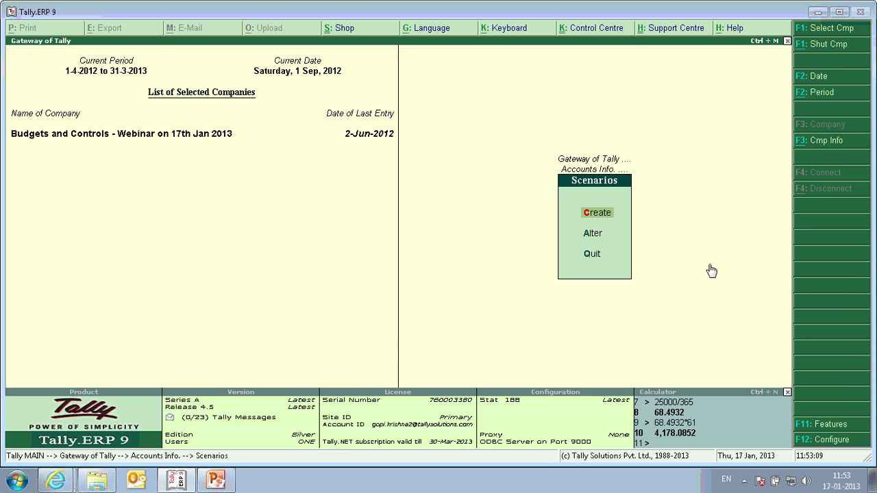
{"action": "key", "text": "c"}
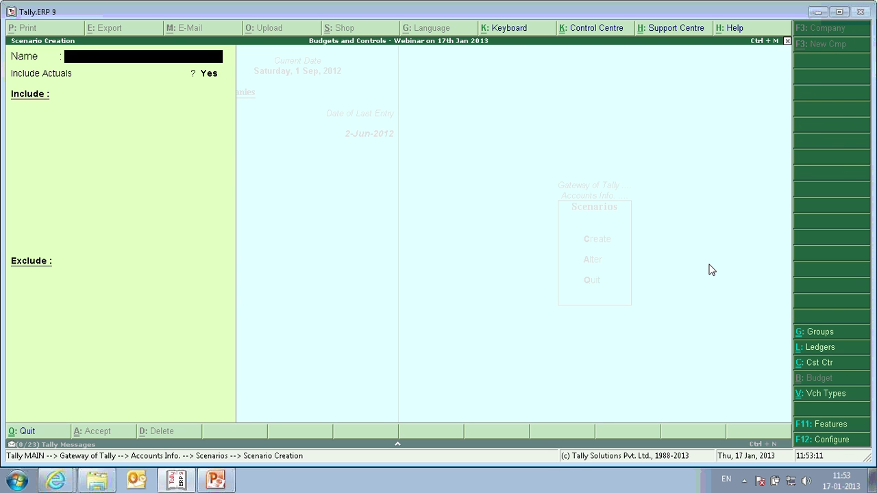
{"action": "type", "text": "Scenario - Expenses"}
{"action": "key", "text": "Return"}
{"action": "key", "text": "Return"}
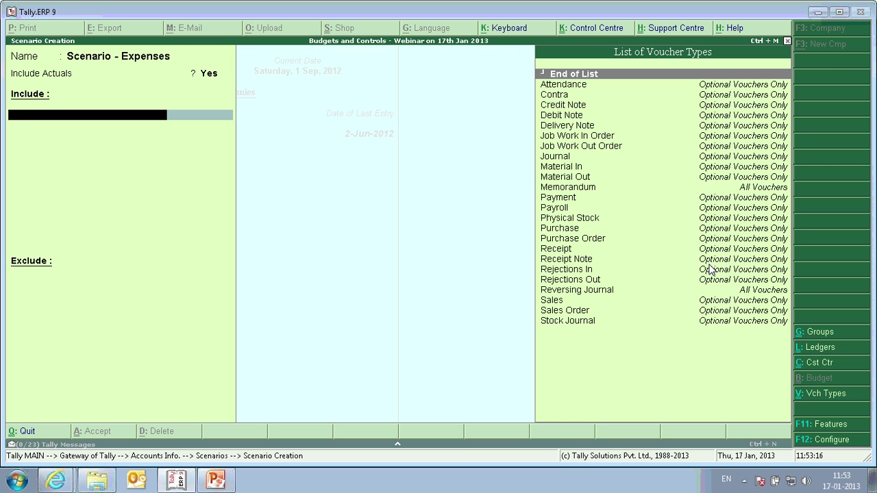
Include optional Payment vouchers in the scenario, exclude no voucher types, save it and return to the Gateway of Tally
{"action": "type", "text": "Pay"}
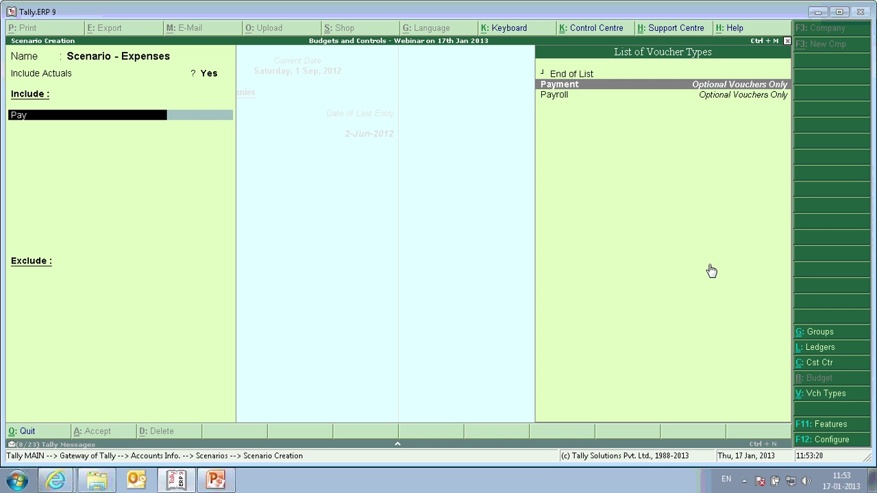
{"action": "key", "text": "Return"}
{"action": "key", "text": "Return"}
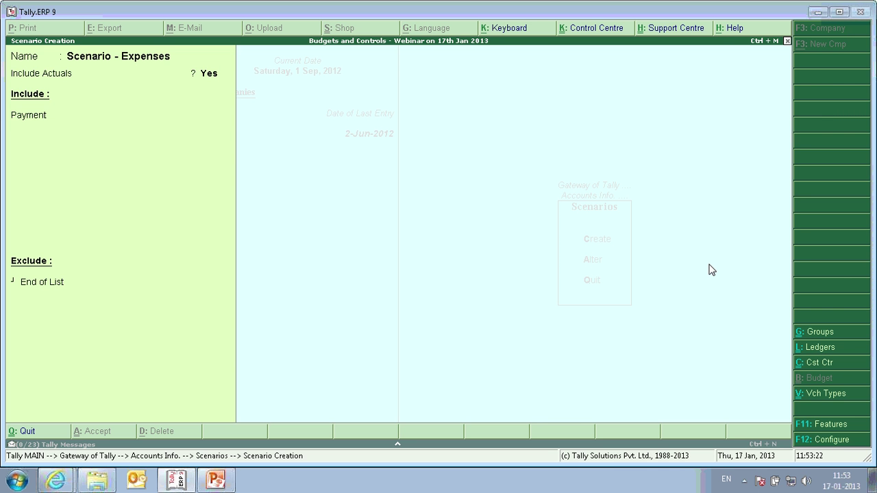
{"action": "key", "text": "Return"}
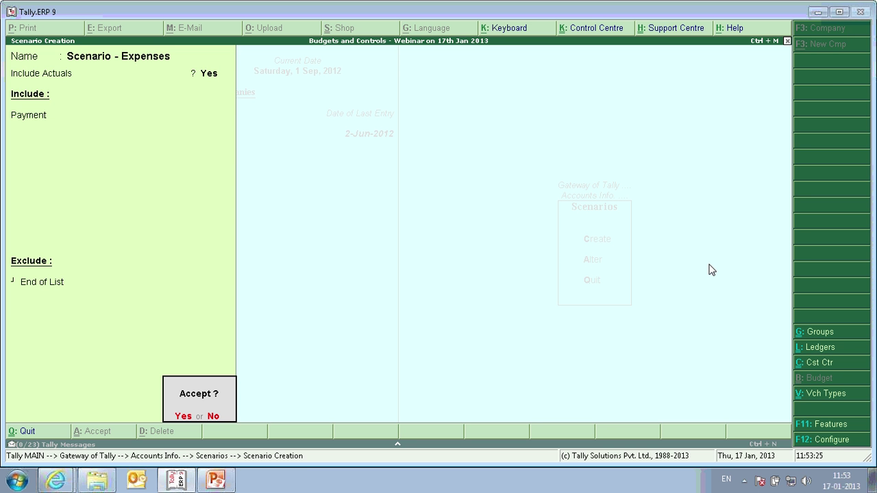
{"action": "key", "text": "Escape"}
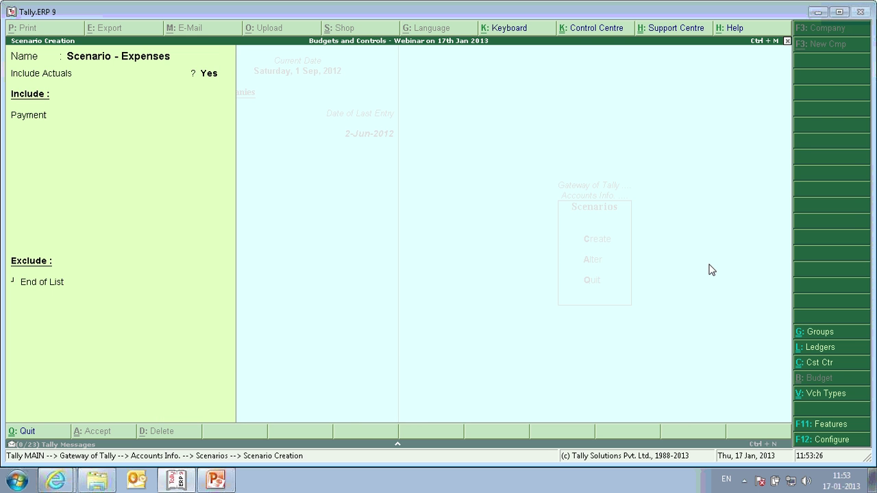
{"action": "key", "text": "Escape"}
{"action": "key", "text": "Return"}
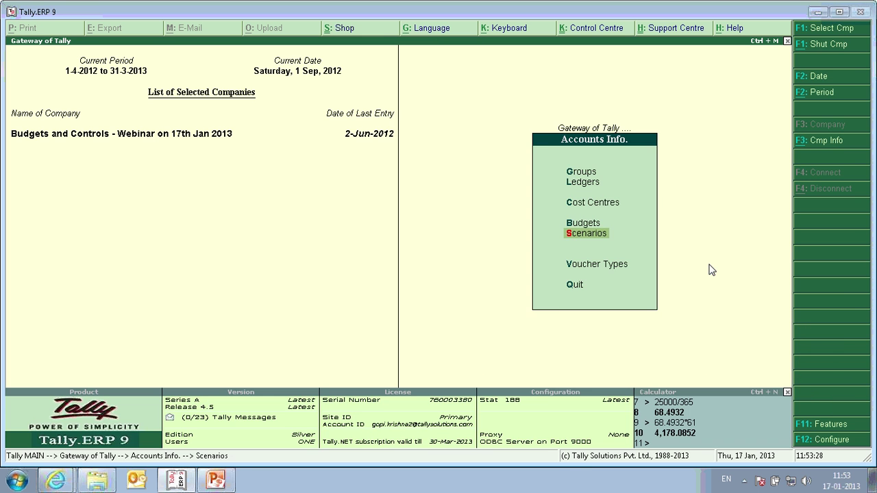
{"action": "key", "text": "Escape"}
Start a new Payment voucher with Cash as the account
{"action": "key", "text": "v"}
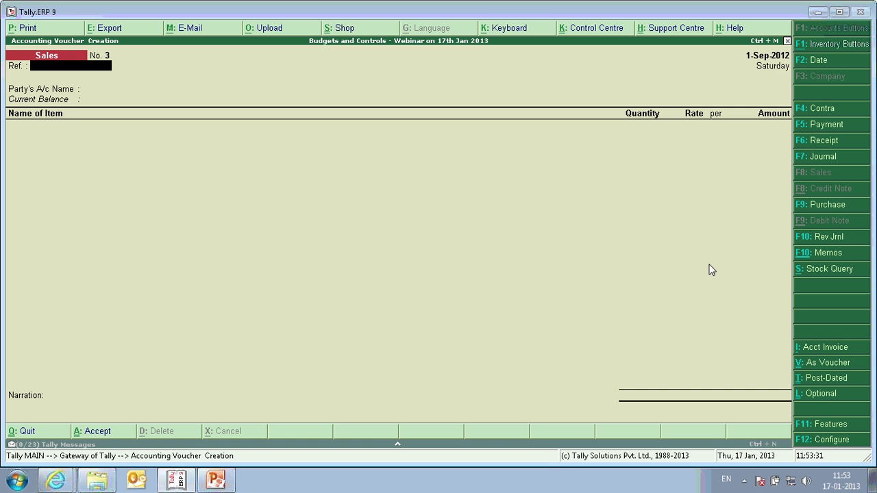
{"action": "key", "text": "F5"}
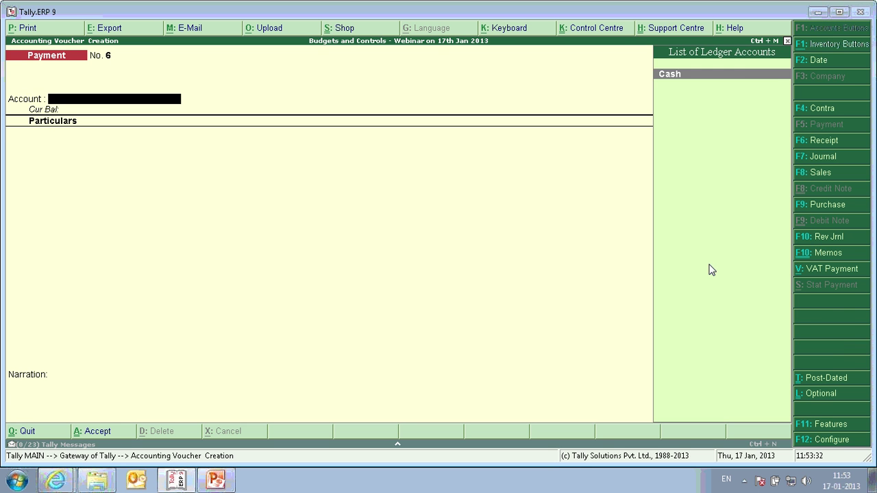
{"action": "key", "text": "Return"}
{"action": "key", "text": "Down"}
{"action": "key", "text": "Down"}
{"action": "key", "text": "Down"}
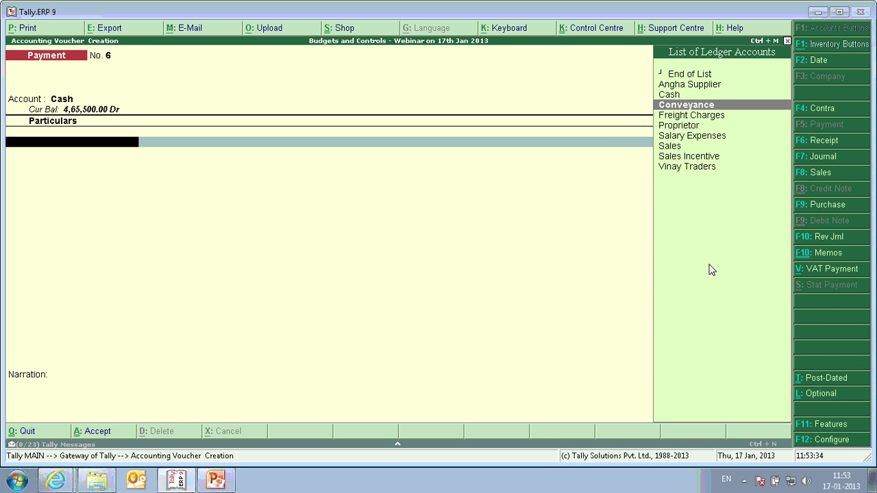
{"action": "key", "text": "Return"}
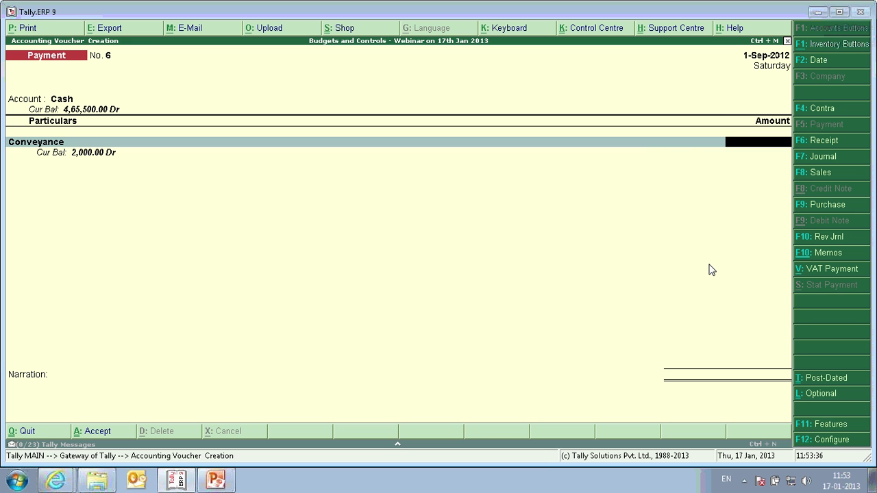
{"action": "key", "text": "BackSpace"}
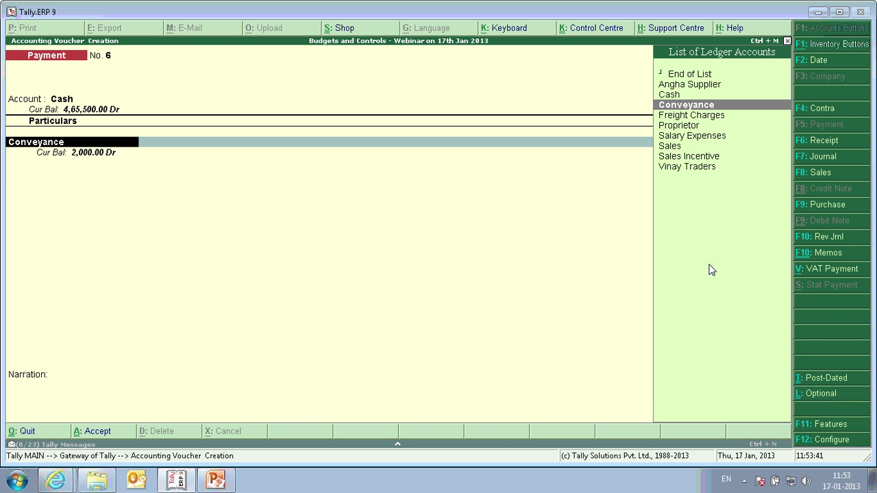
Enter Salary Expenses of 10,000 in the payment voucher and allocate the full amount to the Sales Department cost centre
{"action": "key", "text": "Down"}
{"action": "key", "text": "Down"}
{"action": "key", "text": "Down"}
{"action": "key", "text": "Return"}
{"action": "type", "text": "1"}
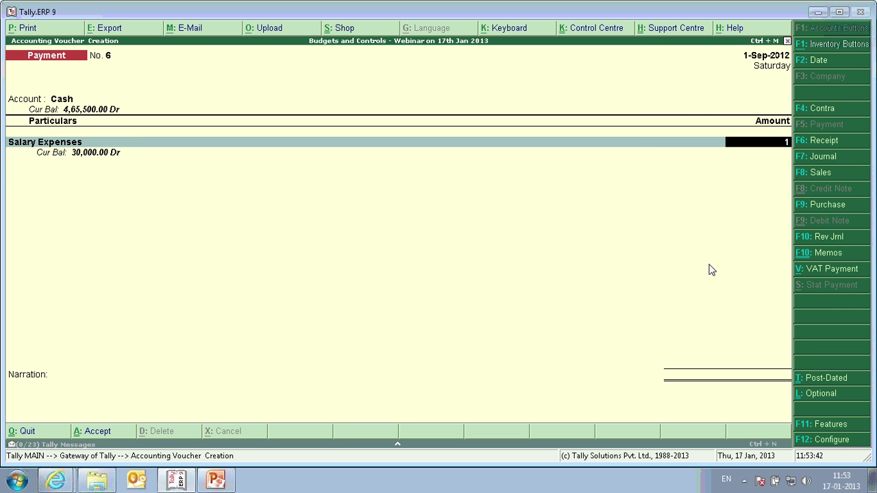
{"action": "type", "text": "0,000"}
{"action": "key", "text": "Return"}
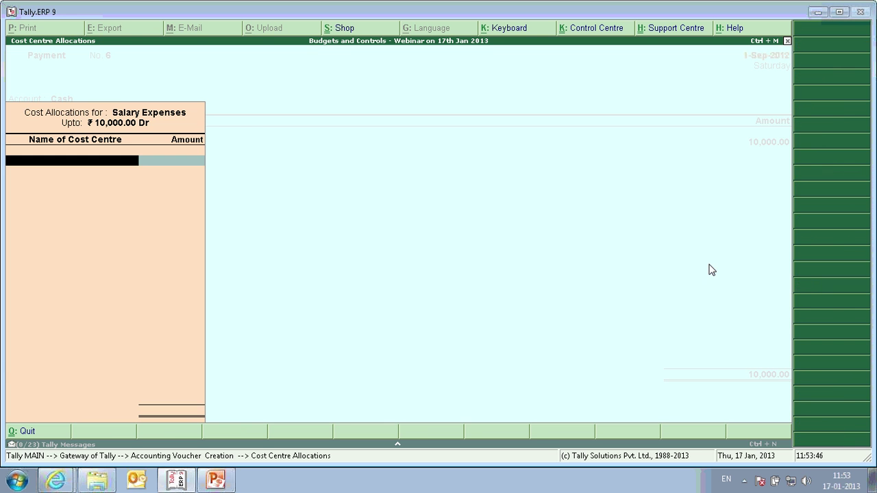
{"action": "key", "text": "Return"}
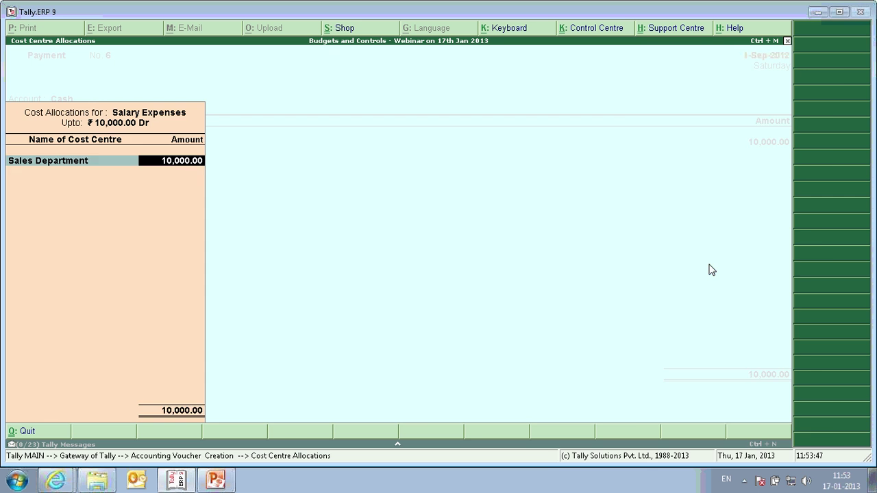
{"action": "key", "text": "Return"}
{"action": "key", "text": "Return"}
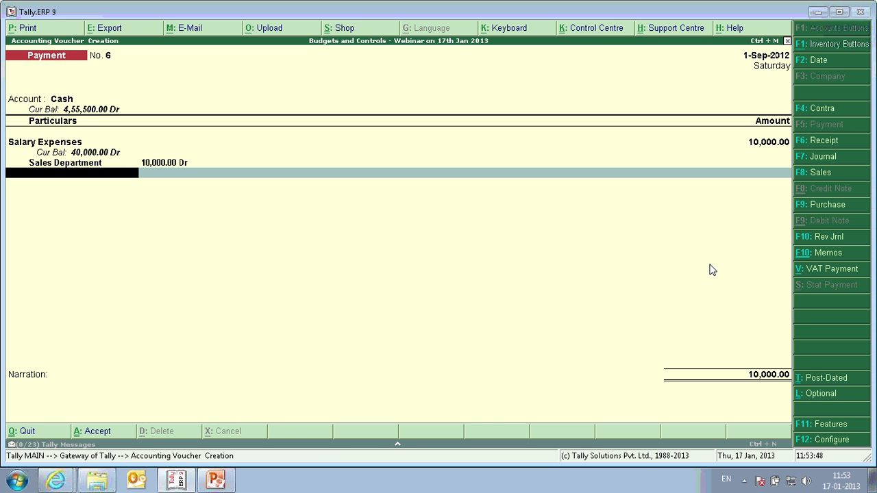
Mark the payment voucher as Optional, save it without a narration and return to the Gateway of Tally
{"action": "left_click", "coordinate": [808, 396]}
{"action": "key", "text": "Return"}
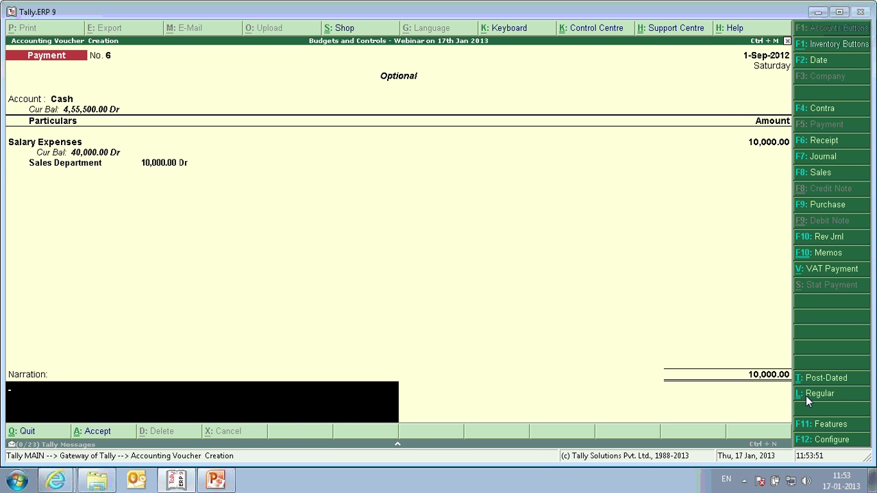
{"action": "key", "text": "Return"}
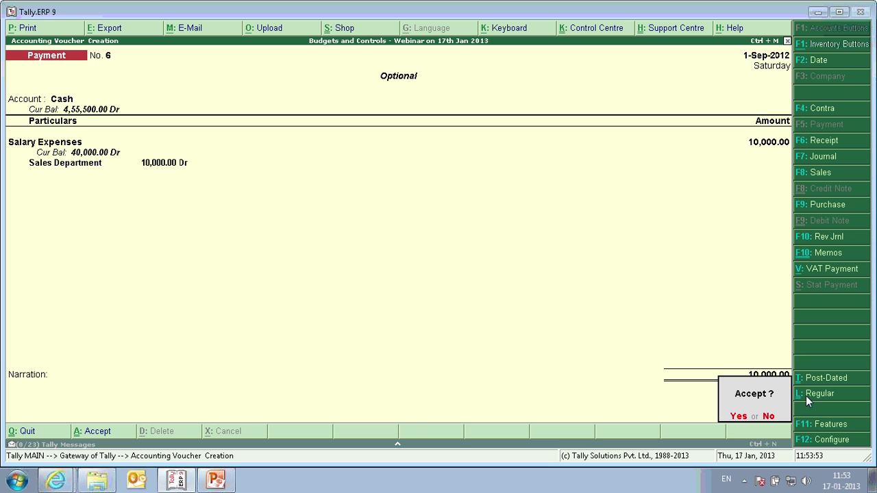
{"action": "key", "text": "Return"}
{"action": "key", "text": "Escape"}
{"action": "key", "text": "Return"}
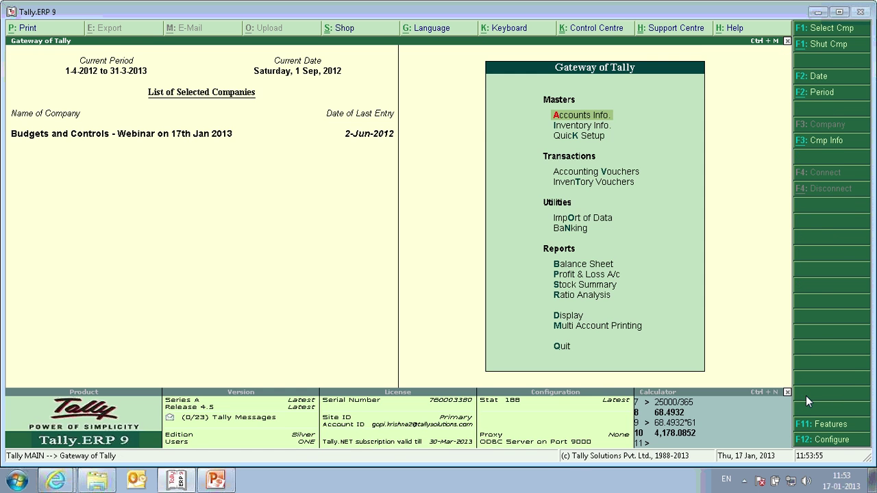
Open the Profit & Loss A/c, drill down through Indirect Expenses to the Salary Expenses monthly summary, and return to the report
{"action": "key", "text": "p"}
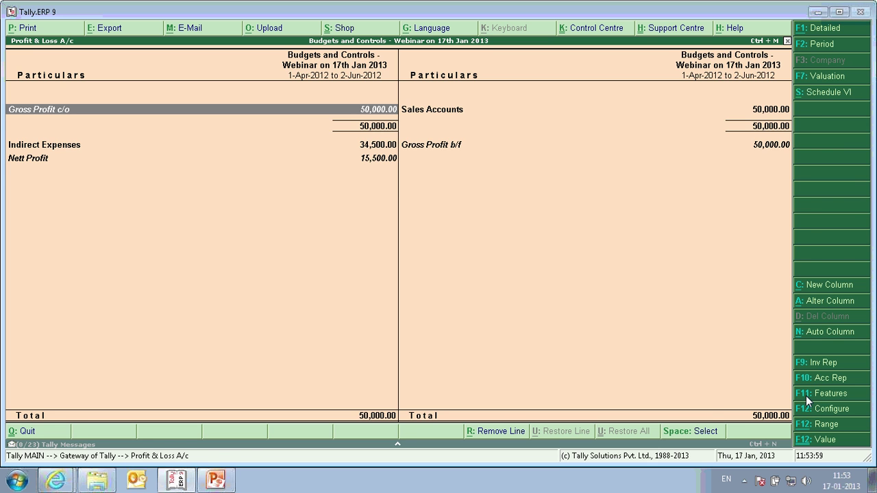
{"action": "key", "text": "Down"}
{"action": "key", "text": "Return"}
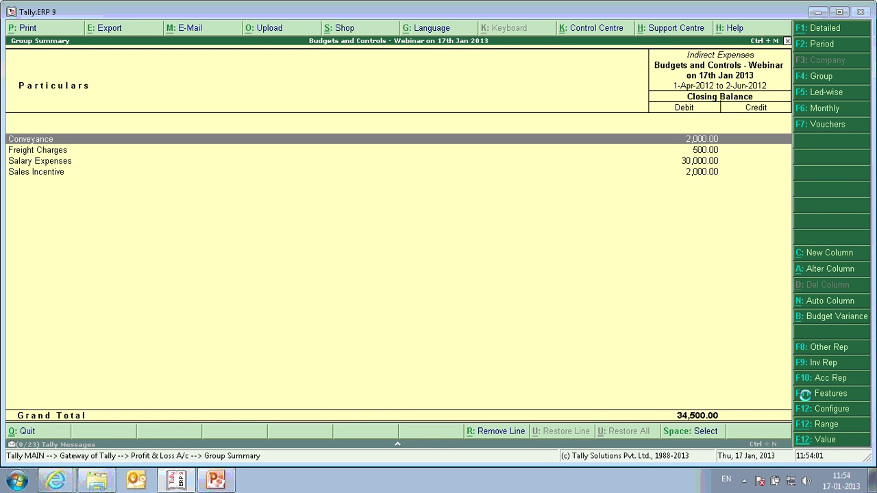
{"action": "key", "text": "Down"}
{"action": "key", "text": "Down"}
{"action": "key", "text": "Return"}
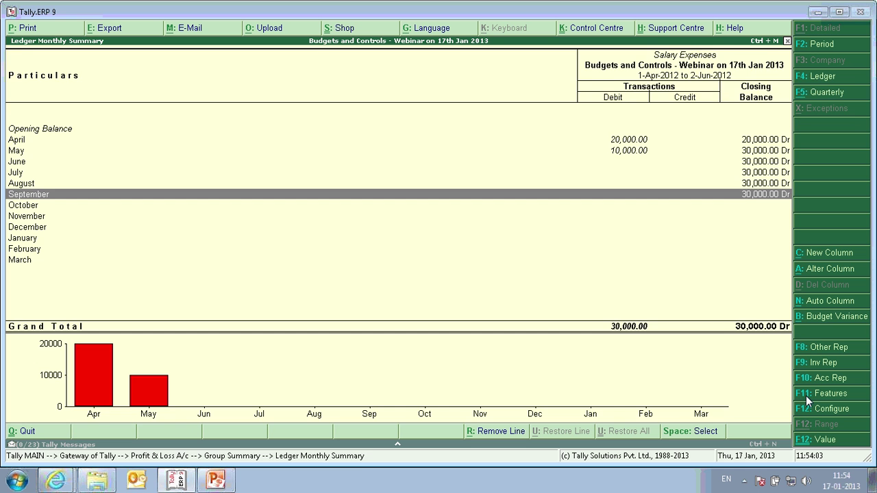
{"action": "key", "text": "Escape"}
{"action": "key", "text": "Escape"}
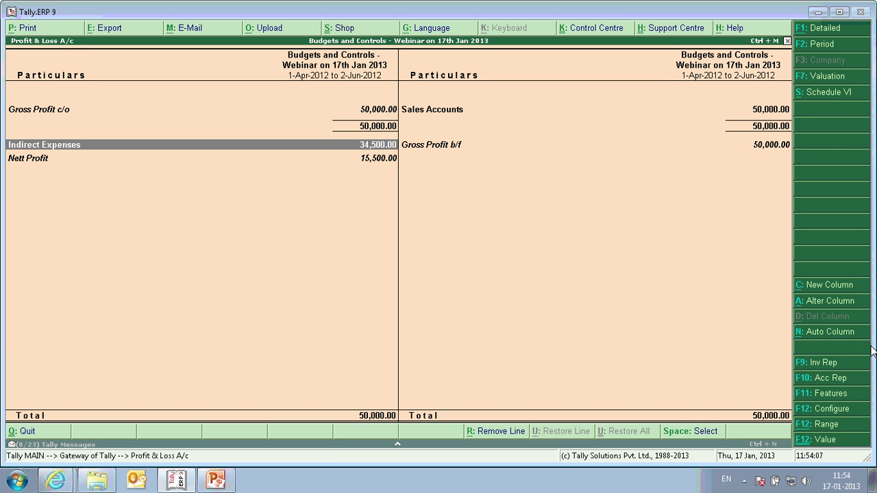
Start a new column in the Profit & Loss A/c for the period 1-4-2012 to 31-3-2013 with default stock valuation
{"action": "left_click", "coordinate": [841, 333]}
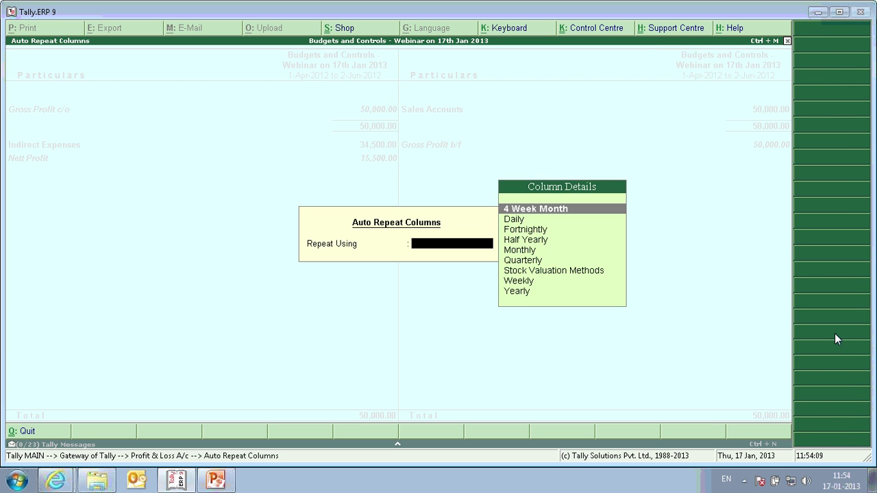
{"action": "key", "text": "Escape"}
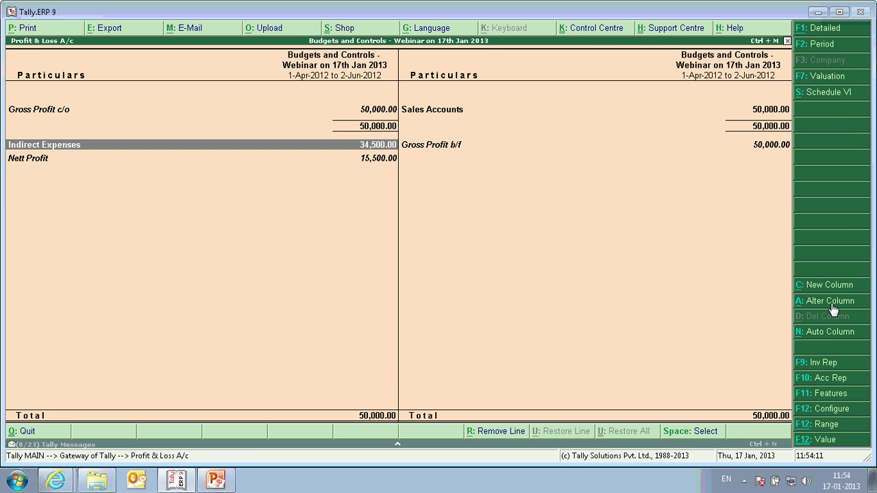
{"action": "left_click", "coordinate": [831, 291]}
{"action": "key", "text": "Return"}
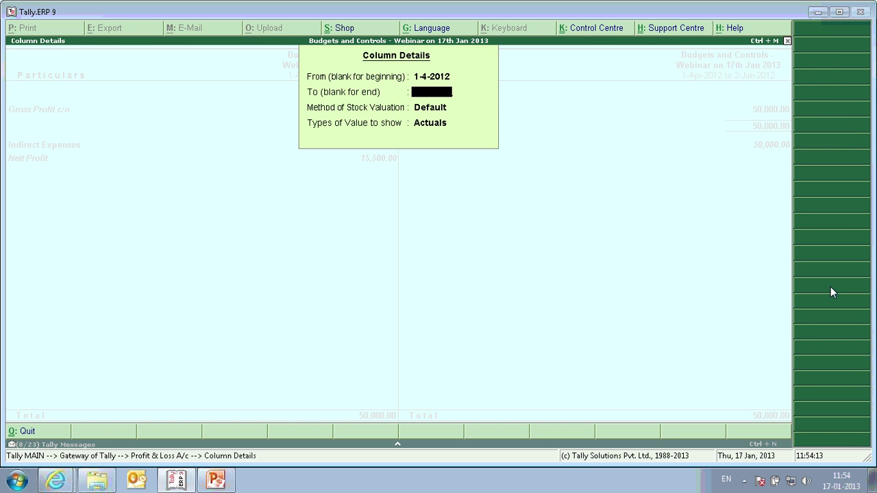
{"action": "type", "text": "mar"}
{"action": "key", "text": "Return"}
{"action": "key", "text": "Return"}
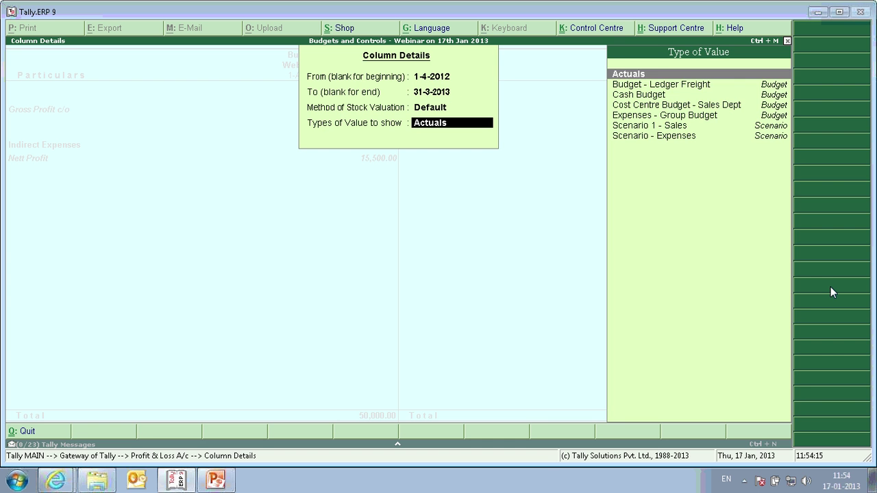
Show Scenario - Expenses values in the new column with variance enabled, and highlight the Indirect Expenses row
{"action": "key", "text": "Down"}
{"action": "key", "text": "Down"}
{"action": "key", "text": "Down"}
{"action": "key", "text": "Down"}
{"action": "key", "text": "Down"}
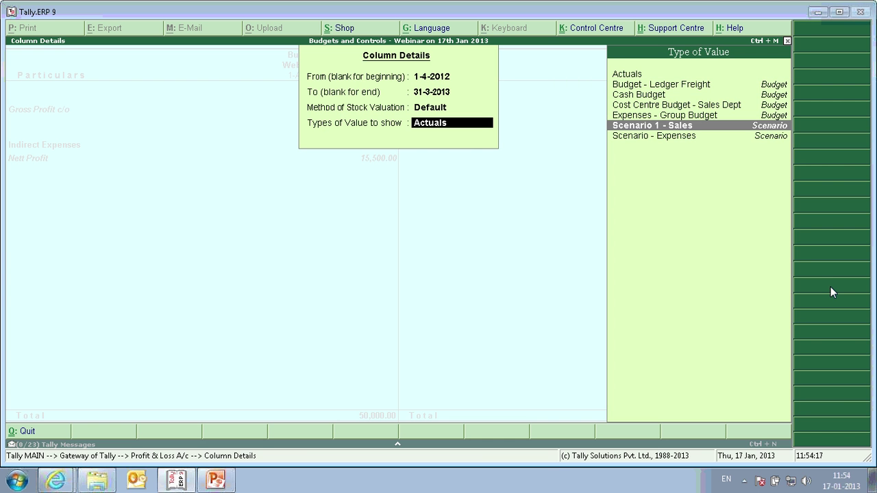
{"action": "key", "text": "Down"}
{"action": "key", "text": "Return"}
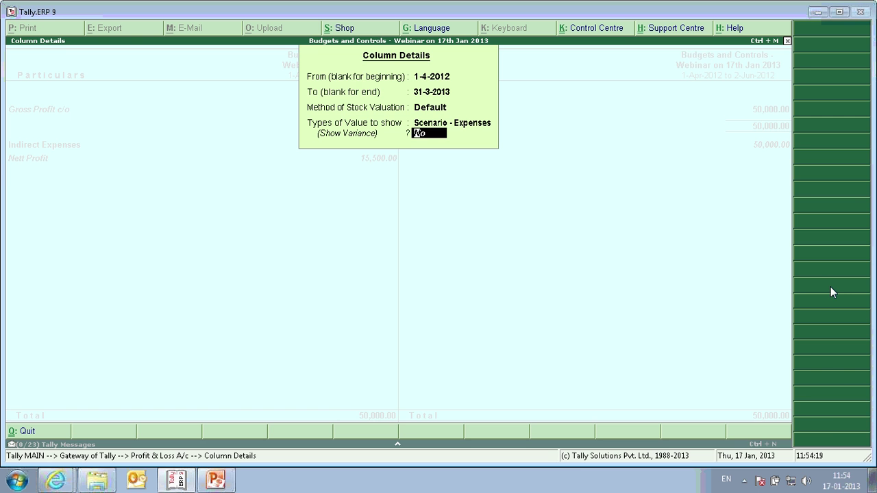
{"action": "type", "text": "y"}
{"action": "key", "text": "Down"}
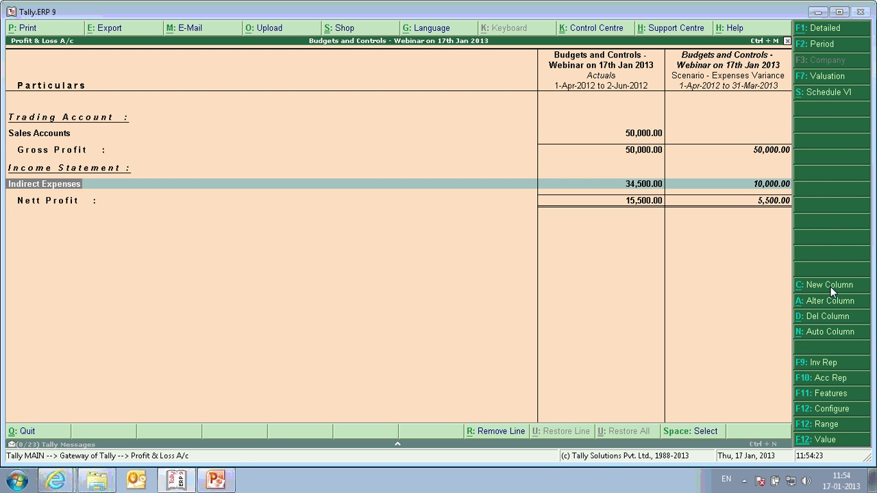
Compare Indirect Expenses across both columns, drill down from Actuals to Salary Expenses, and return to the Profit & Loss A/c
{"action": "key", "text": "Right"}
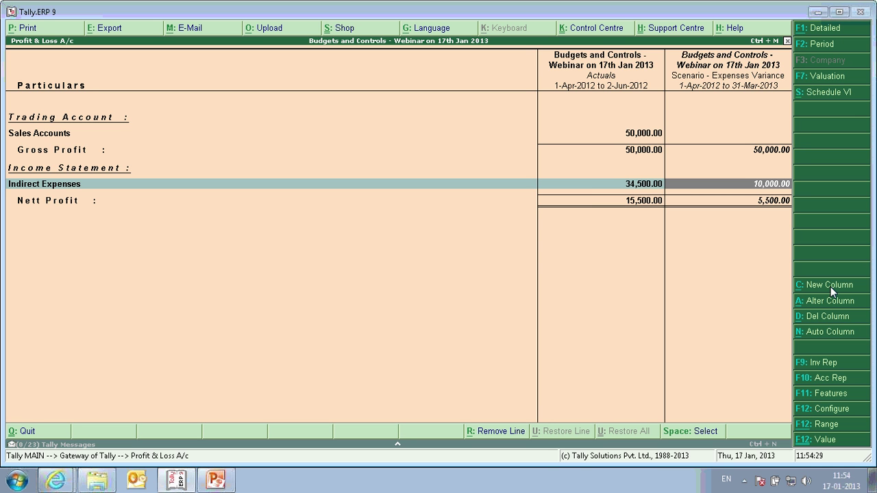
{"action": "key", "text": "Left"}
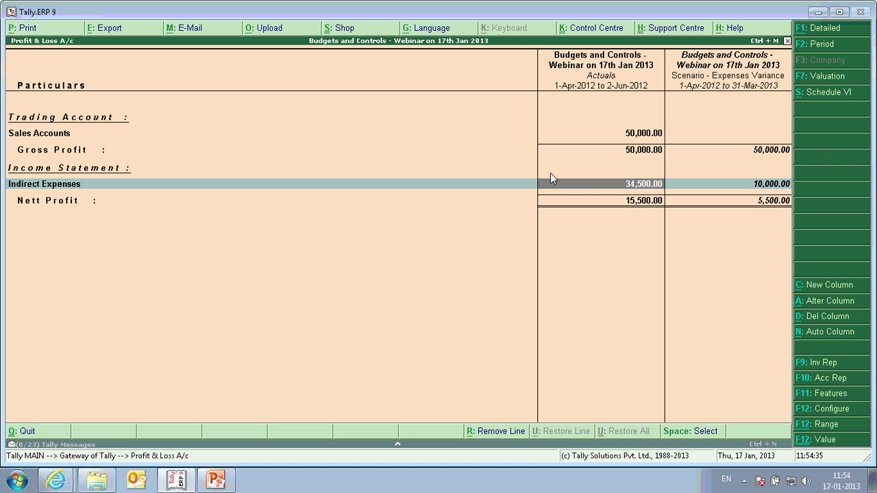
{"action": "double_click", "coordinate": [637, 185]}
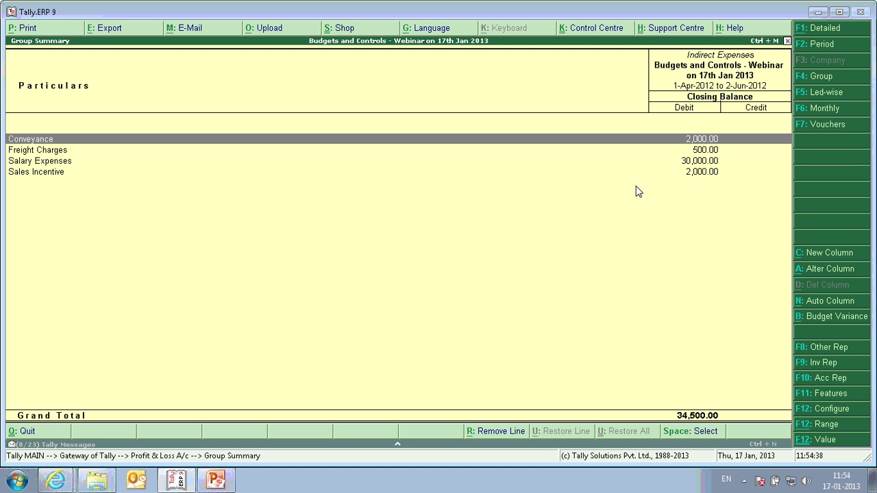
{"action": "key", "text": "Down"}
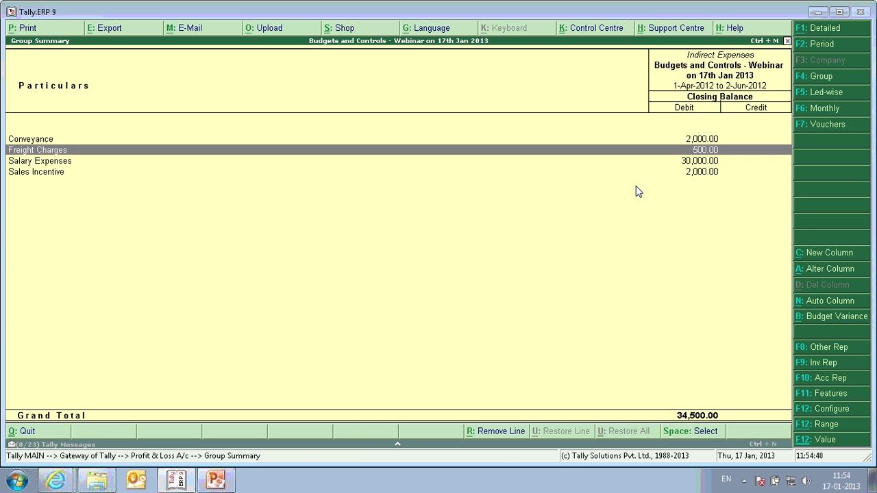
{"action": "key", "text": "Down"}
{"action": "key", "text": "Return"}
{"action": "key", "text": "Escape"}
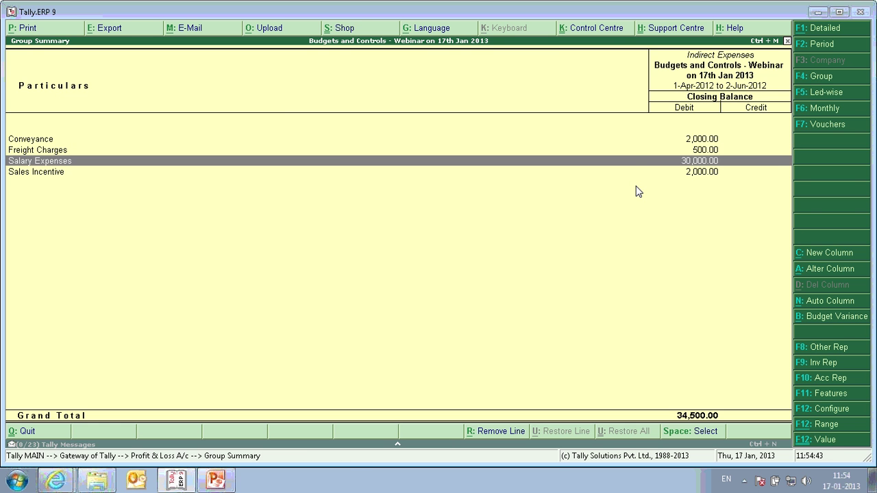
{"action": "key", "text": "Escape"}
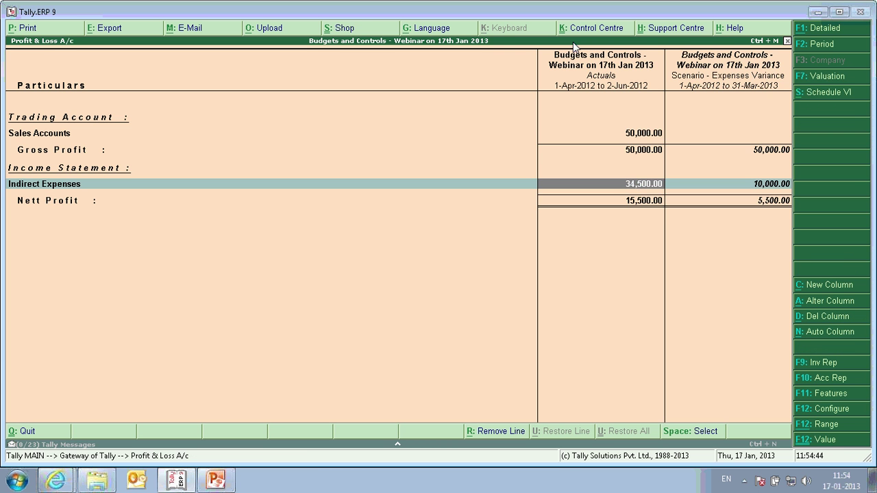
Reopen the Profit & Loss A/c and start a fresh column for 1-4-2012 to 31-3-2013 with default stock valuation
{"action": "key", "text": "Escape"}
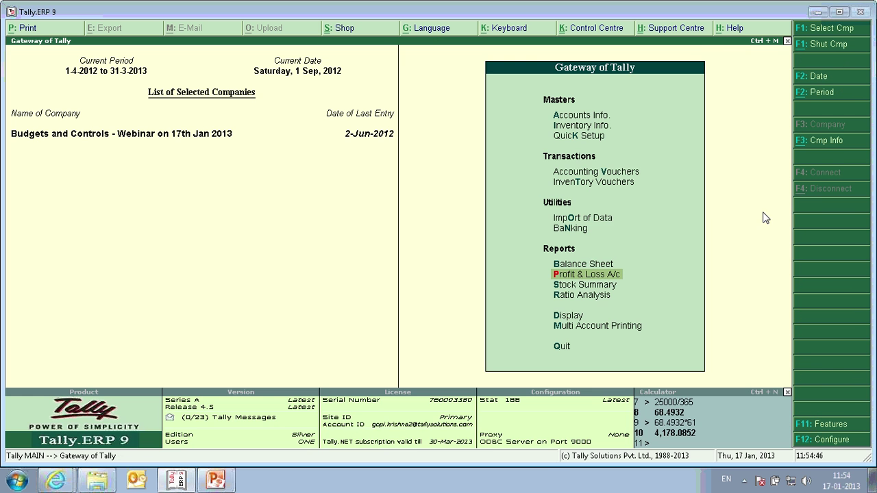
{"action": "key", "text": "Return"}
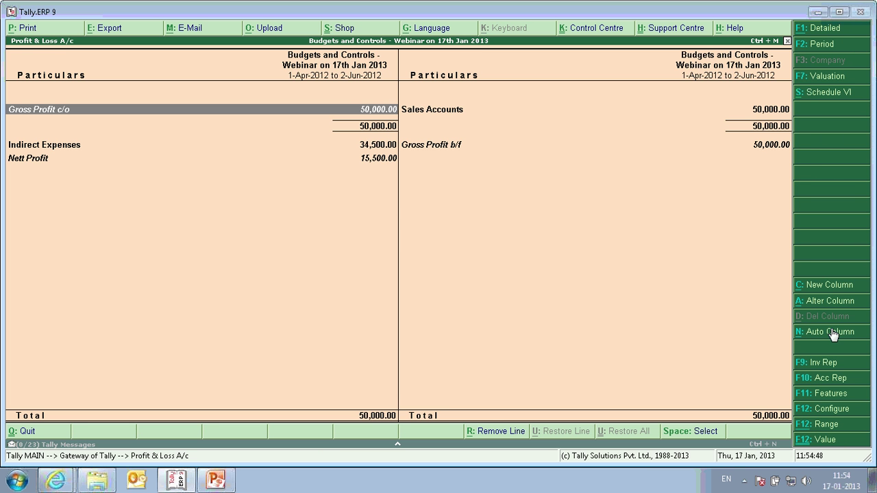
{"action": "left_click", "coordinate": [830, 284]}
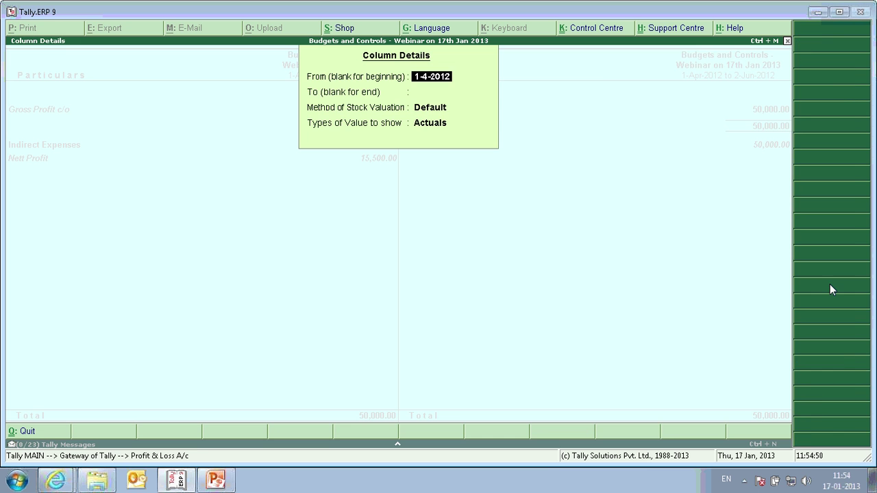
{"action": "key", "text": "Return"}
{"action": "key", "text": "Return"}
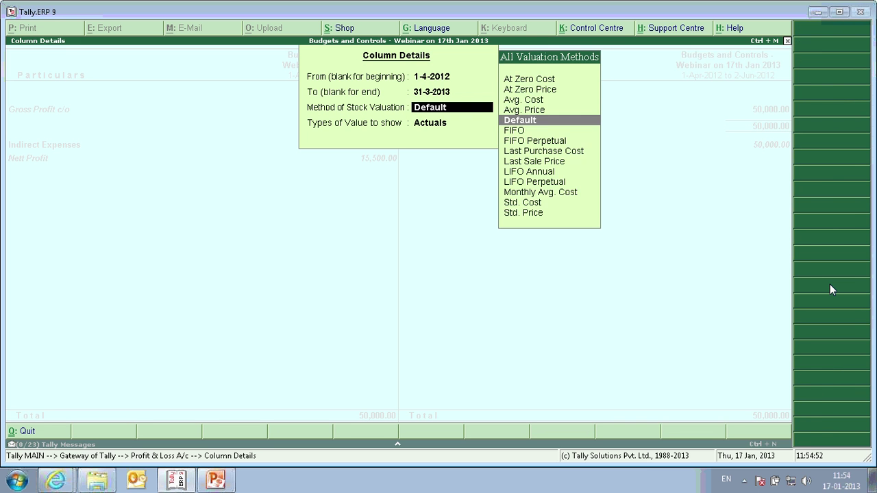
{"action": "key", "text": "Return"}
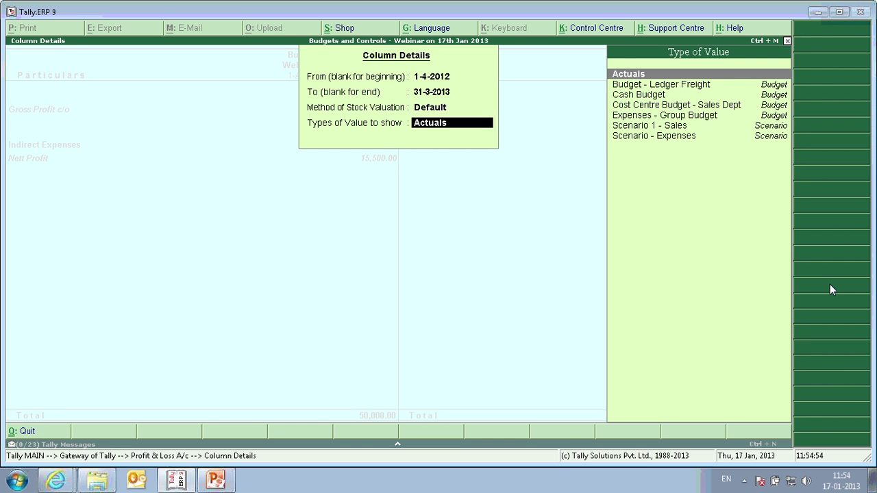
Show Scenario - Expenses values in the fresh column without variance
{"action": "key", "text": "Down"}
{"action": "key", "text": "Down"}
{"action": "key", "text": "Down"}
{"action": "key", "text": "Down"}
{"action": "key", "text": "Down"}
{"action": "key", "text": "Down"}
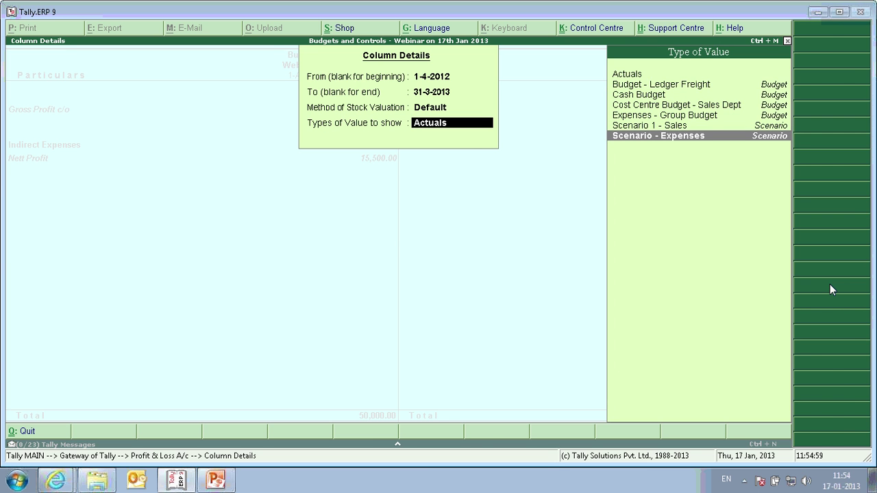
{"action": "key", "text": "Return"}
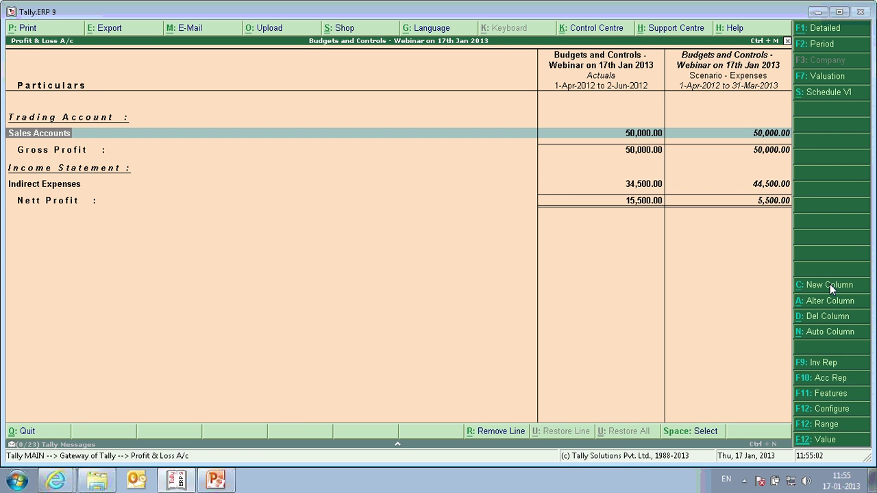
Examine Salary Expenses by month under the scenario's Indirect Expenses, then compare the Indirect Expenses figures for Actuals and Scenario - Expenses
{"action": "key", "text": "Down"}
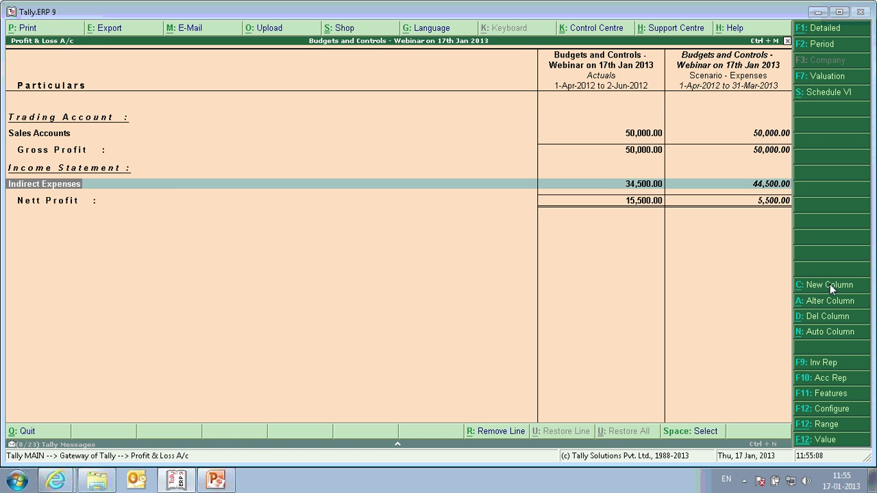
{"action": "left_click", "coordinate": [612, 187]}
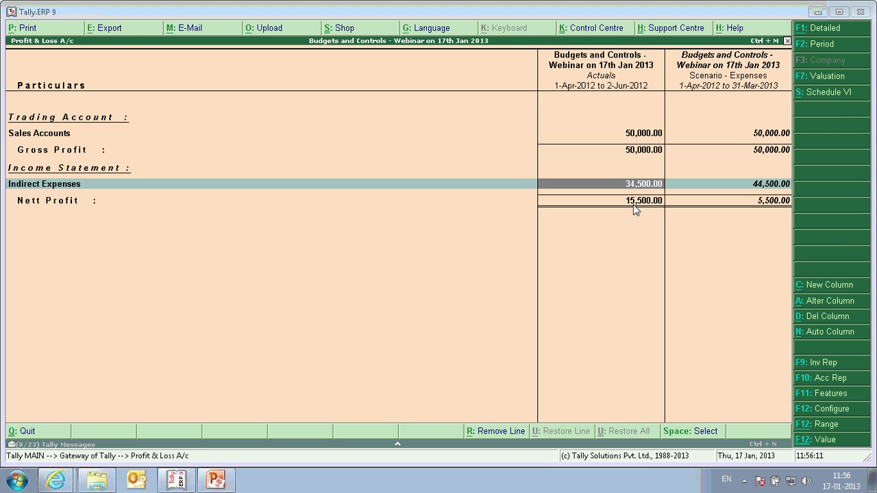
{"action": "left_click", "coordinate": [747, 184]}
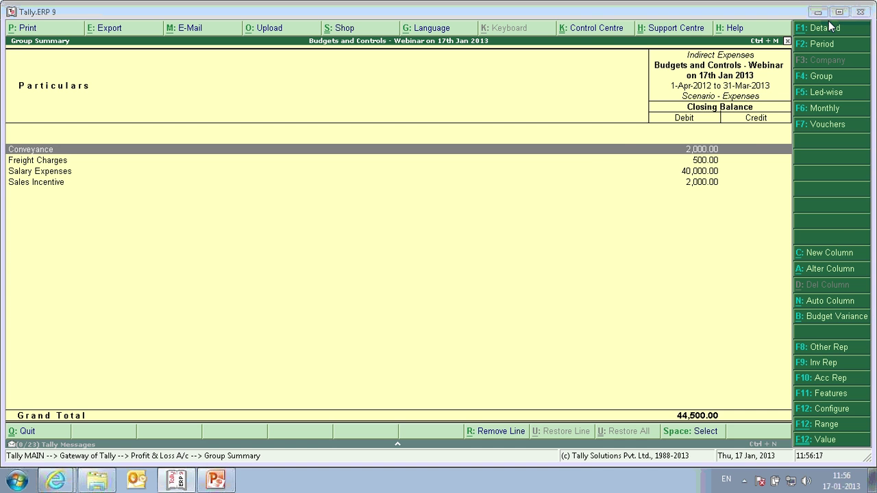
{"action": "double_click", "coordinate": [687, 172]}
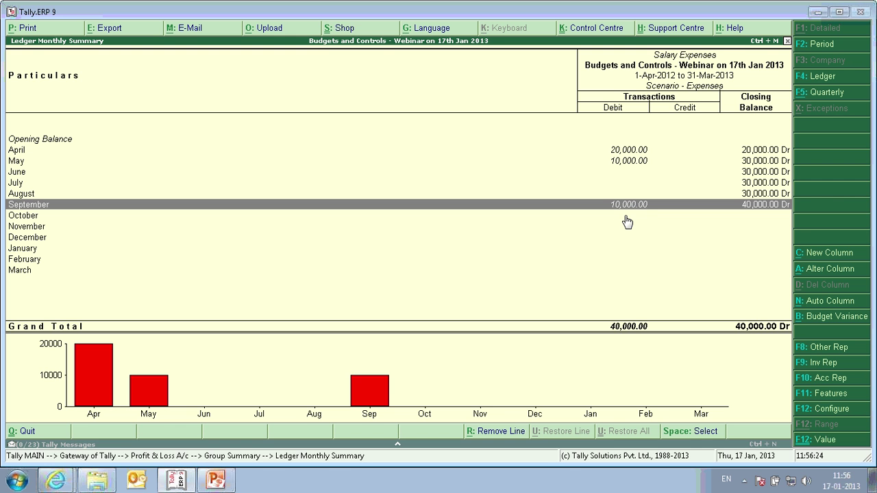
{"action": "key", "text": "Escape"}
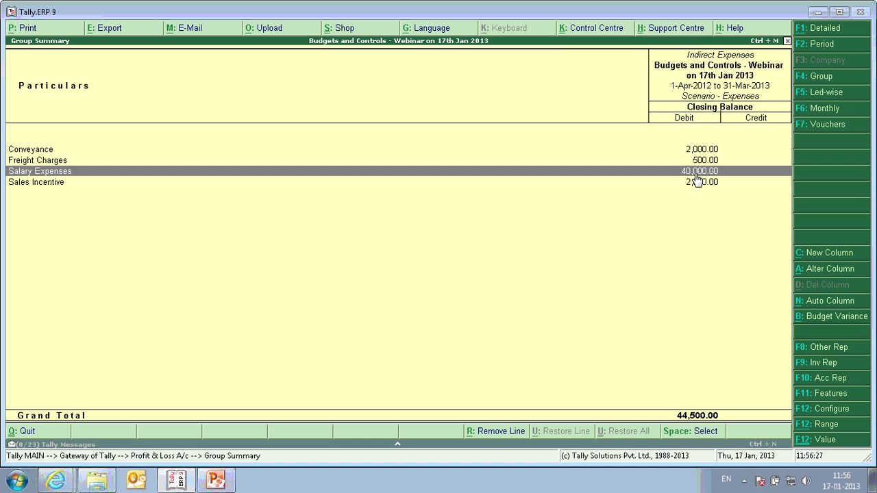
{"action": "key", "text": "Escape"}
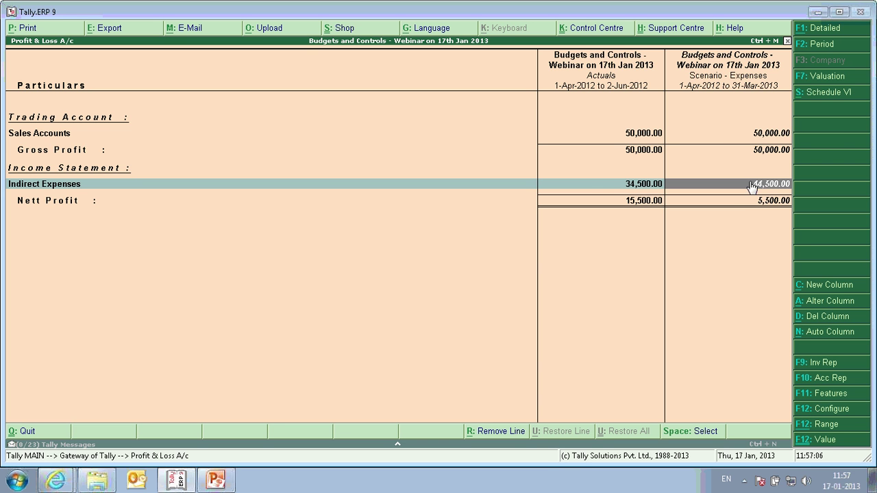
{"action": "left_click", "coordinate": [626, 187]}
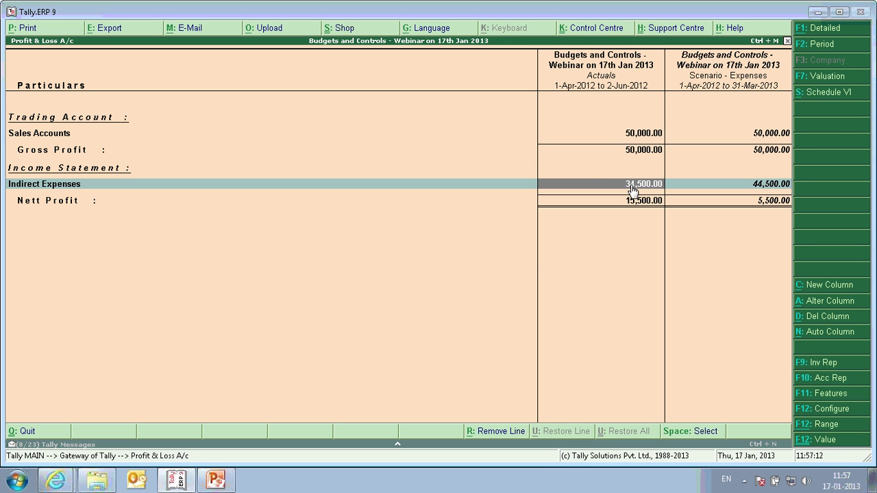
{"action": "left_click", "coordinate": [766, 186]}
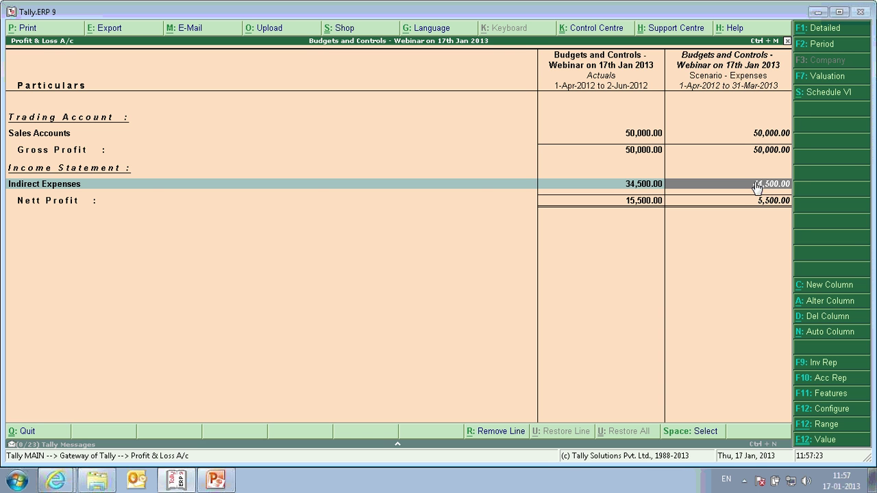
Reload the Profit & Loss A/c without the scenario column and begin another column running from 1-4-2012 to 31-3-2013
{"action": "key", "text": "Escape"}
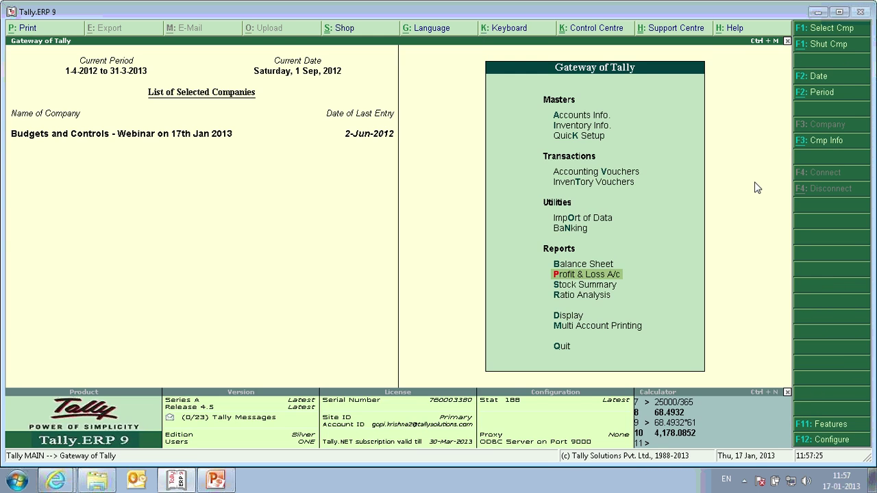
{"action": "key", "text": "Return"}
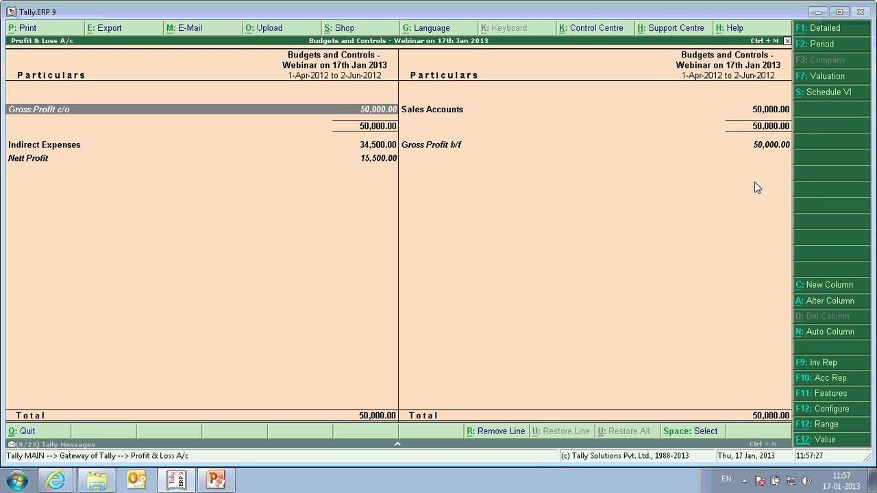
{"action": "left_click", "coordinate": [824, 291]}
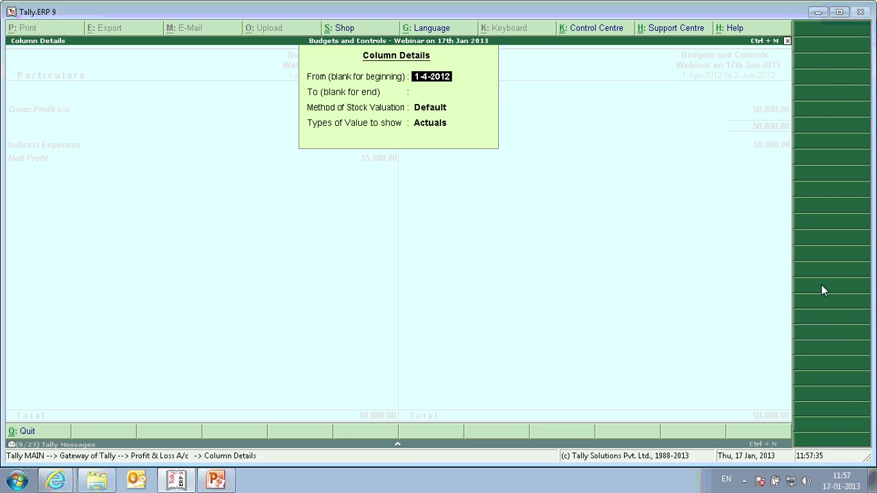
{"action": "key", "text": "Return"}
{"action": "type", "text": "mar"}
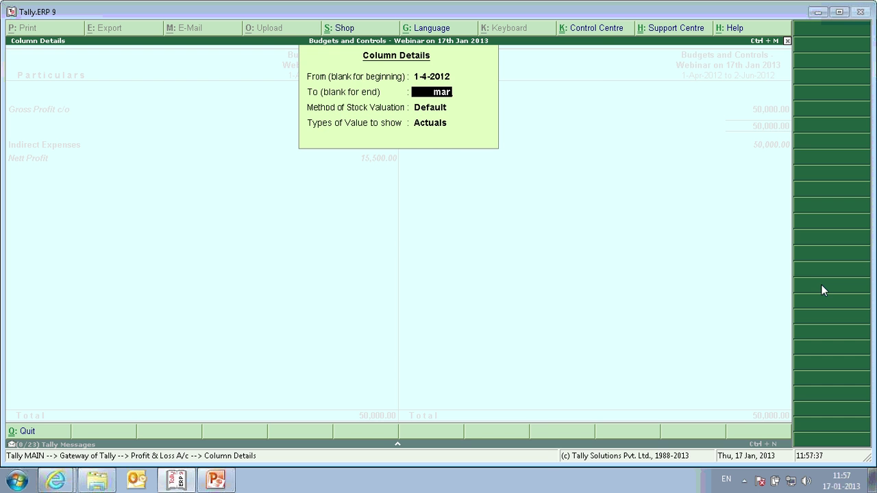
{"action": "key", "text": "Return"}
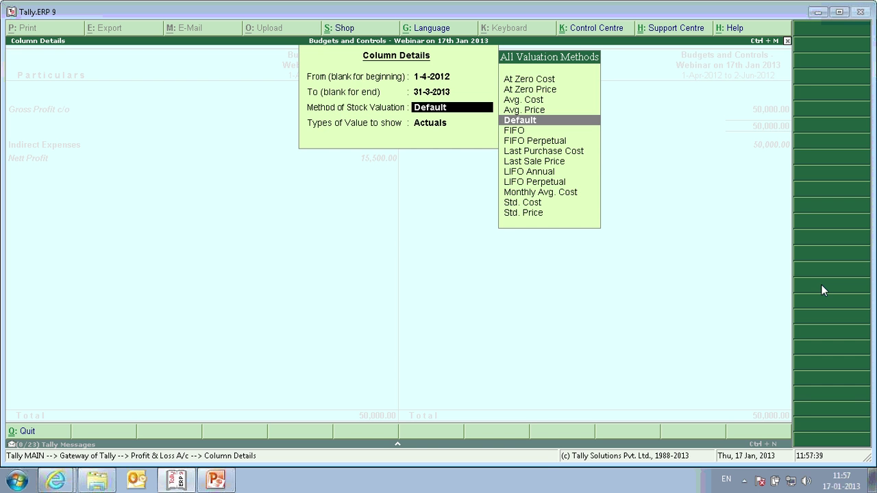
{"action": "key", "text": "Return"}
Show Scenario - Expenses values without variance in the added column and select Indirect Expenses to compare it with Actuals
{"action": "key", "text": "Down"}
{"action": "key", "text": "Down"}
{"action": "key", "text": "Down"}
{"action": "key", "text": "Down"}
{"action": "key", "text": "Down"}
{"action": "key", "text": "Down"}
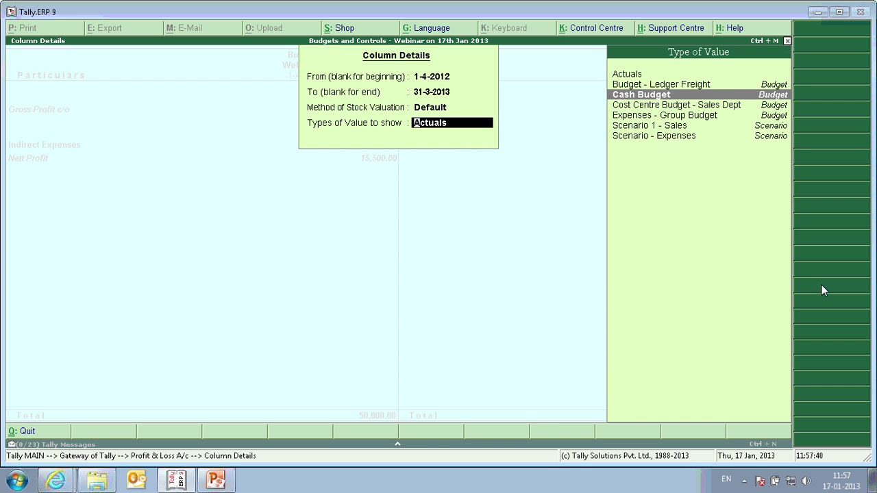
{"action": "key", "text": "Return"}
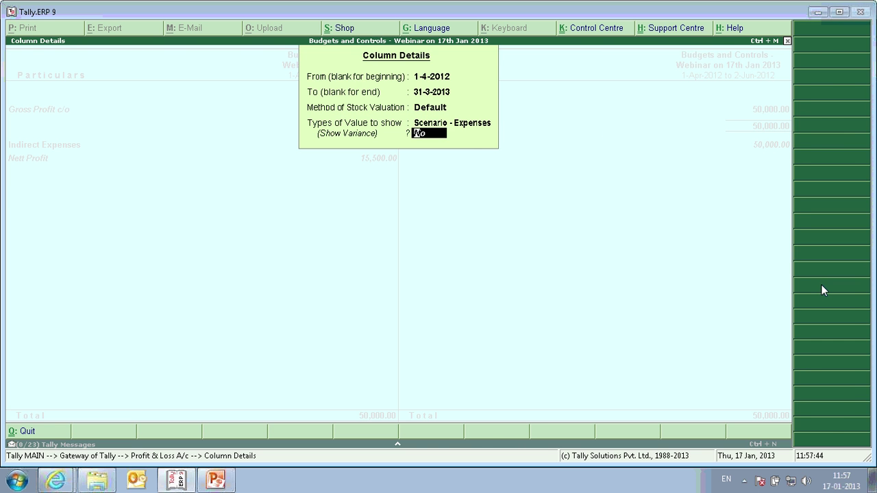
{"action": "key", "text": "Return"}
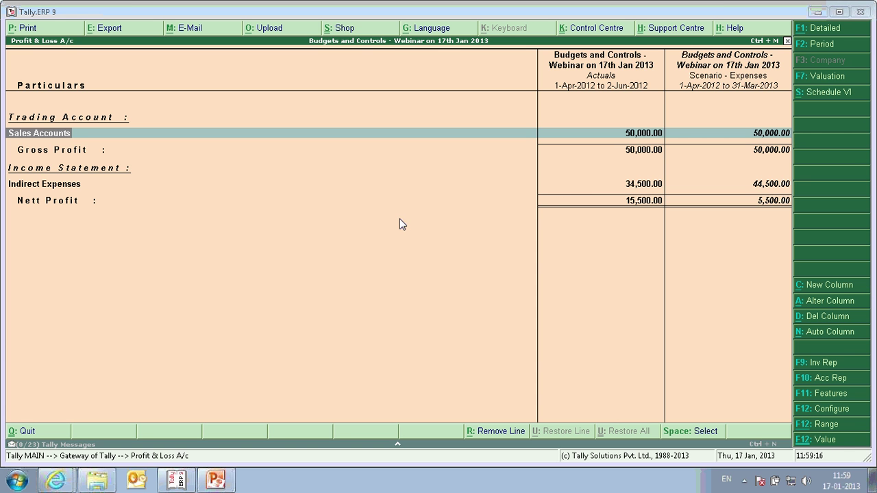
{"action": "left_click", "coordinate": [479, 183]}
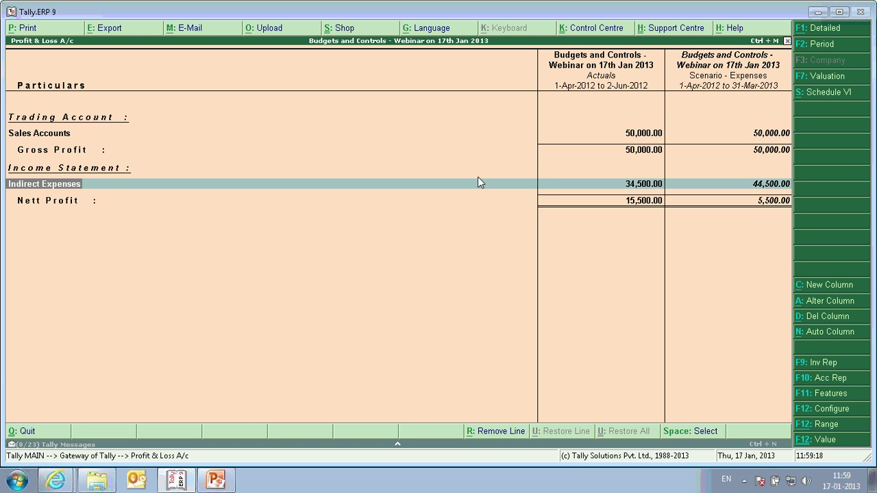
Examine the credit limit in Angha Supplier's ledger alteration form, leaving it without saving changes
{"action": "key", "text": "Escape"}
{"action": "key", "text": "Escape"}
{"action": "key", "text": "n"}
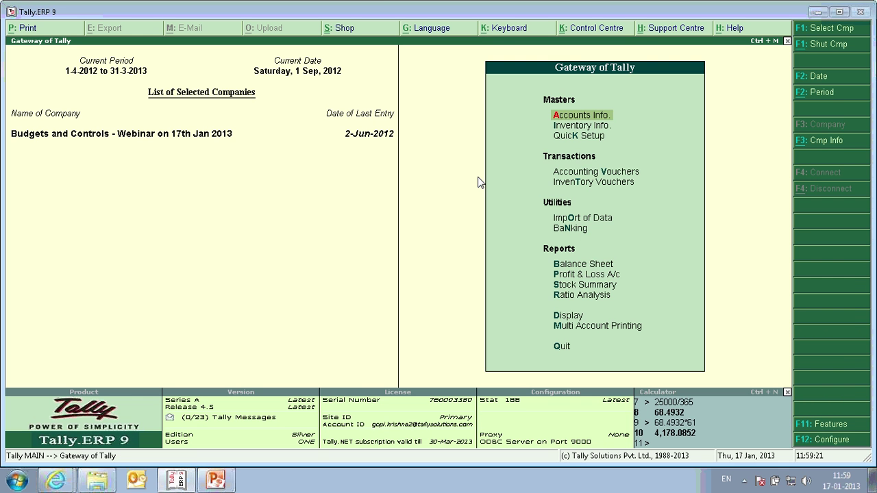
{"action": "key", "text": "a"}
{"action": "key", "text": "l"}
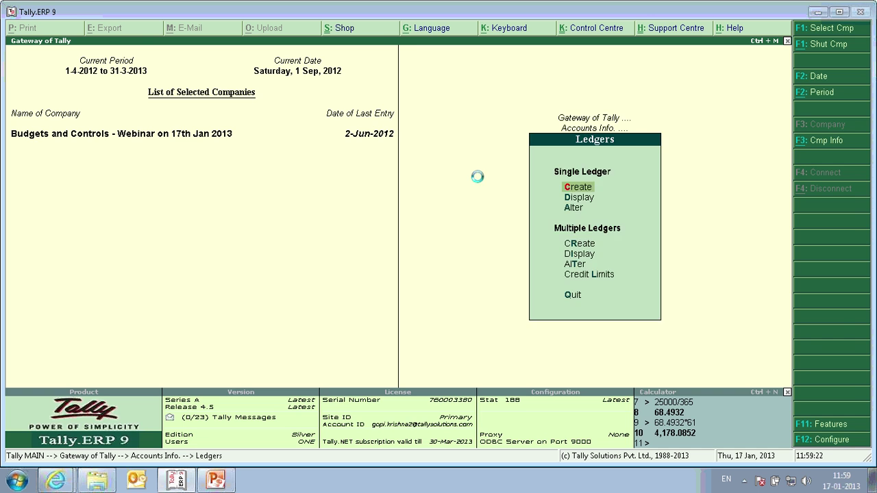
{"action": "key", "text": "a"}
{"action": "key", "text": "Return"}
{"action": "key", "text": "Return"}
{"action": "key", "text": "Return"}
{"action": "key", "text": "Return"}
{"action": "key", "text": "Return"}
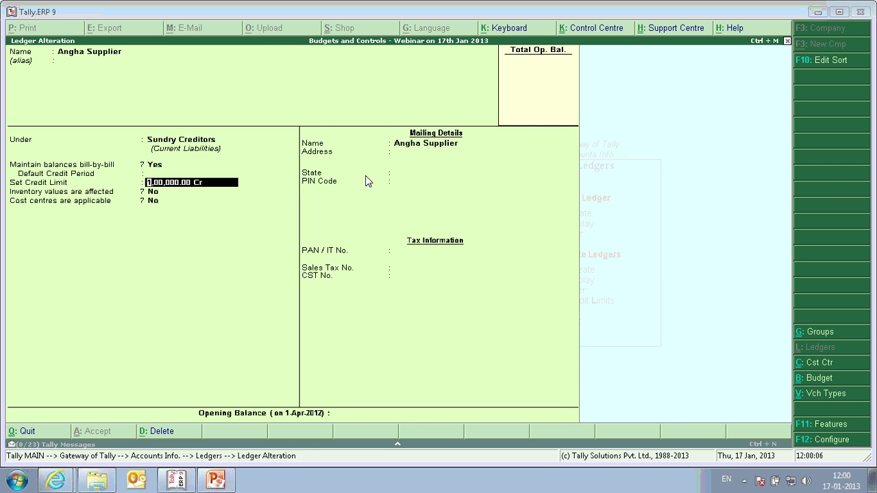
{"action": "key", "text": "Escape"}
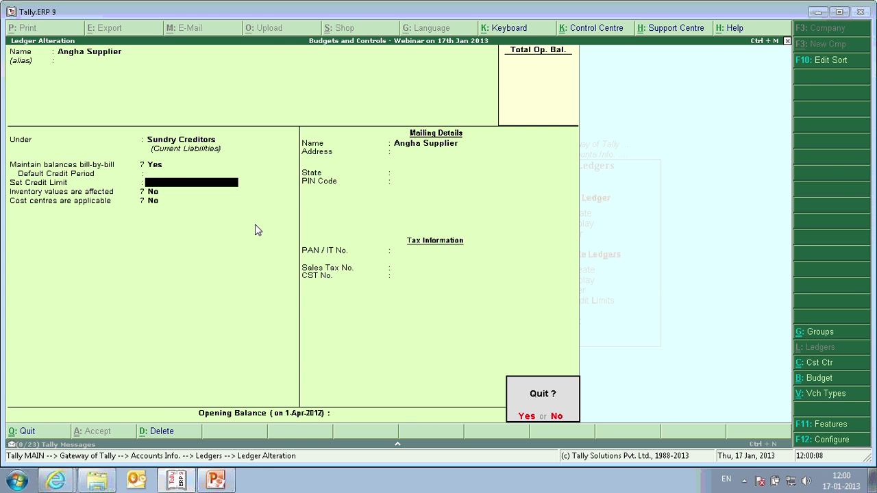
{"action": "key", "text": "Return"}
{"action": "key", "text": "Escape"}
Start a purchase voucher with Angha Supplier as the party and no stock items
{"action": "key", "text": "v"}
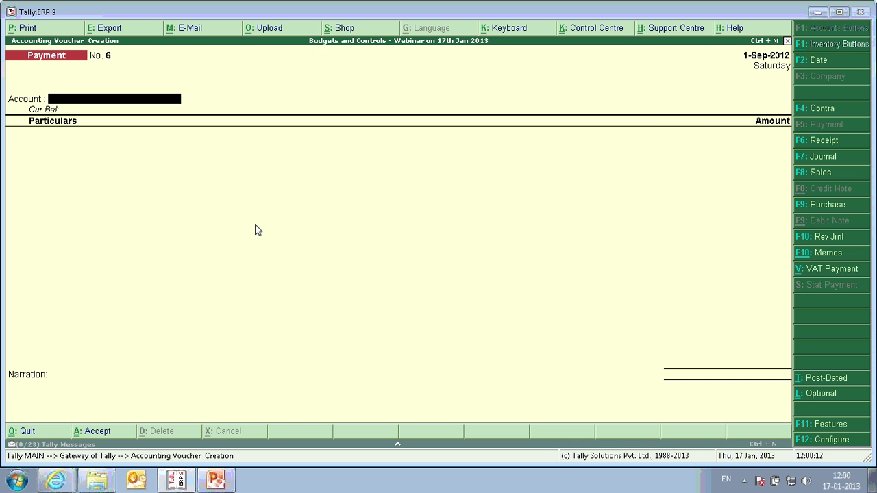
{"action": "key", "text": "F9"}
{"action": "key", "text": "Return"}
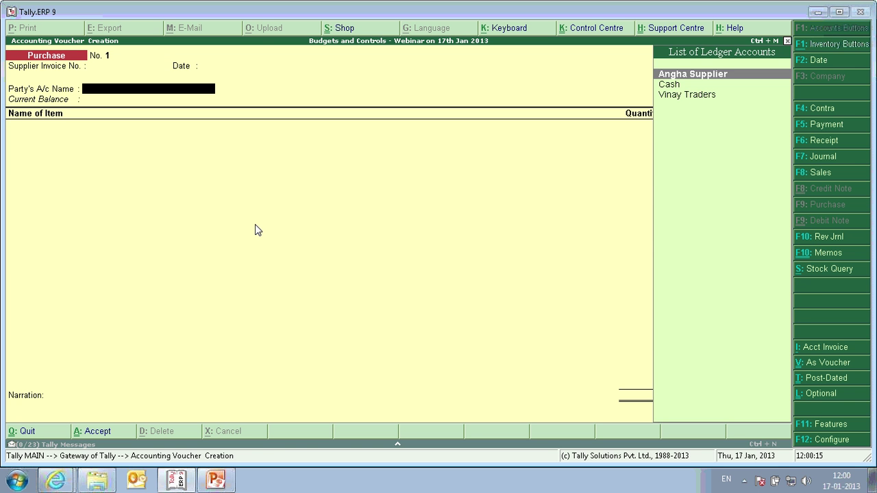
{"action": "key", "text": "Return"}
{"action": "key", "text": "Return"}
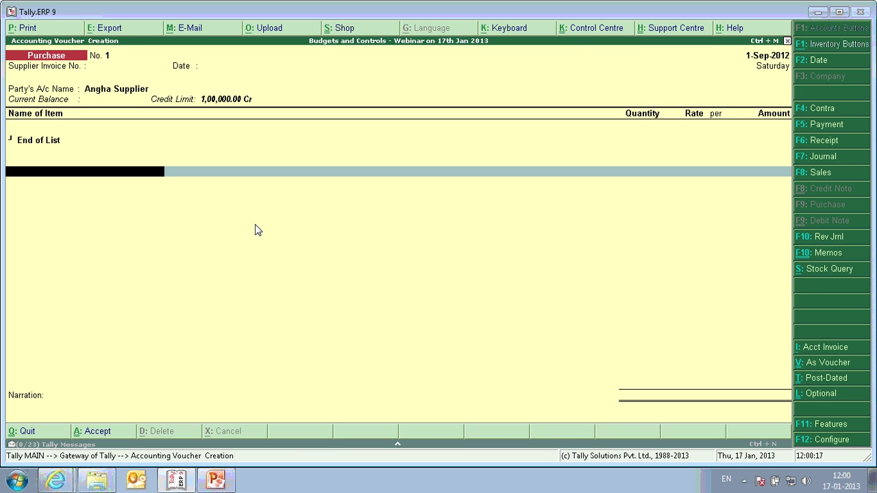
Create a Purchase ledger under Purchase Accounts from the voucher, with inventory values and cost centres set to No
{"action": "key", "text": "alt+c"}
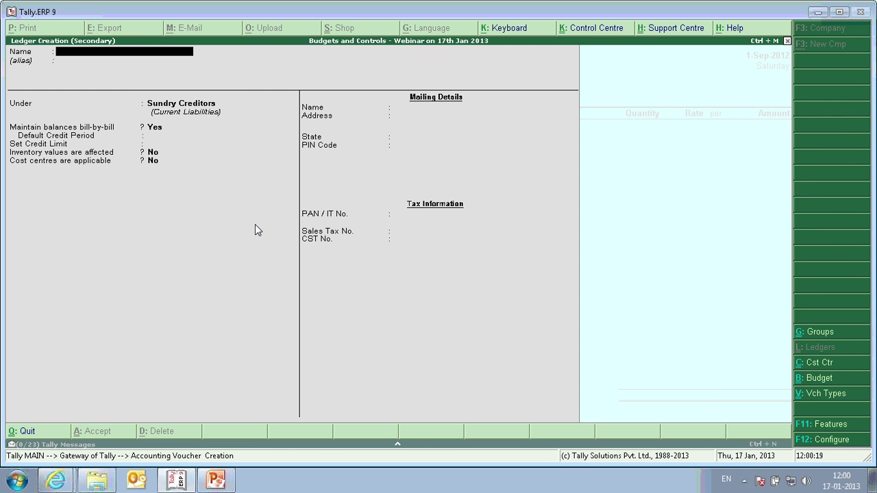
{"action": "type", "text": "Purchase"}
{"action": "key", "text": "Return"}
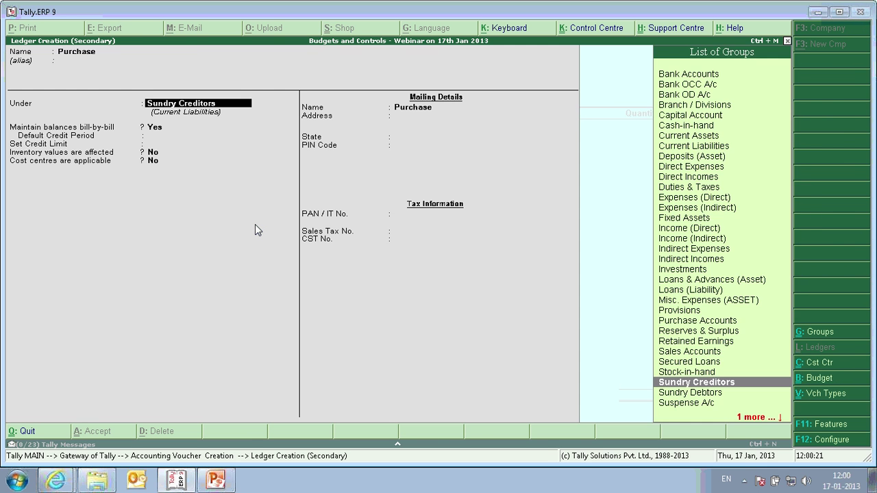
{"action": "type", "text": "pu"}
{"action": "key", "text": "Return"}
{"action": "key", "text": "Return"}
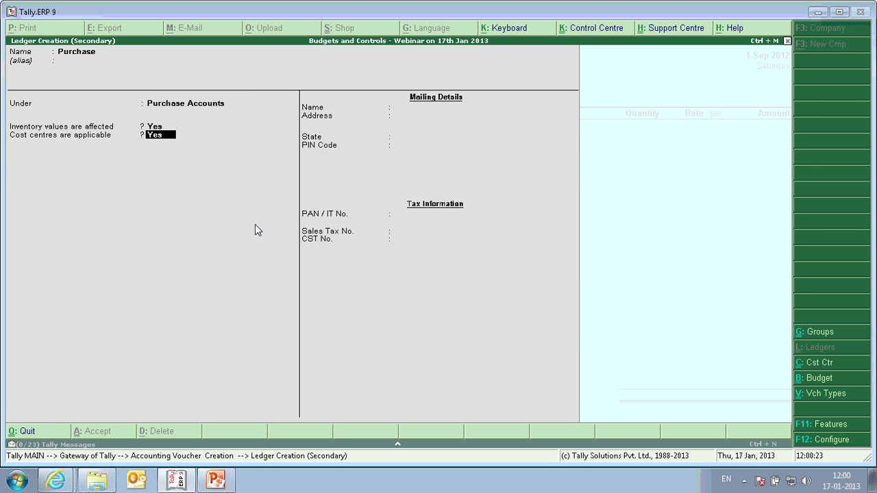
{"action": "key", "text": "BackSpace"}
{"action": "key", "text": "n"}
{"action": "key", "text": "n"}
{"action": "key", "text": "Return"}
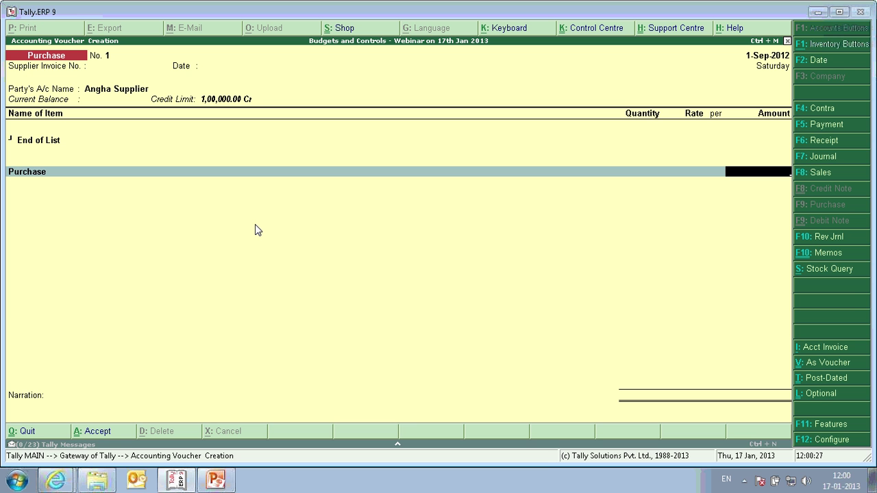
Enter 90,000 as the Purchase amount and save the voucher
{"action": "type", "text": "90000"}
{"action": "key", "text": "Return"}
{"action": "key", "text": "Return"}
{"action": "key", "text": "Return"}
{"action": "key", "text": "Return"}
{"action": "key", "text": "Return"}
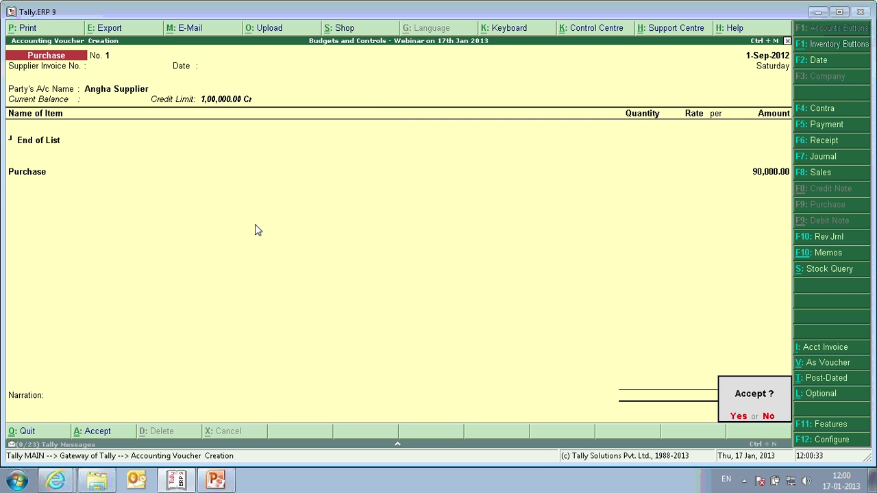
{"action": "key", "text": "Return"}
Date the next purchase voucher 2-Sep-2012 and choose Angha Supplier as the party, without stock items
{"action": "key", "text": "F2"}
{"action": "key", "text": "Return"}
{"action": "key", "text": "Return"}
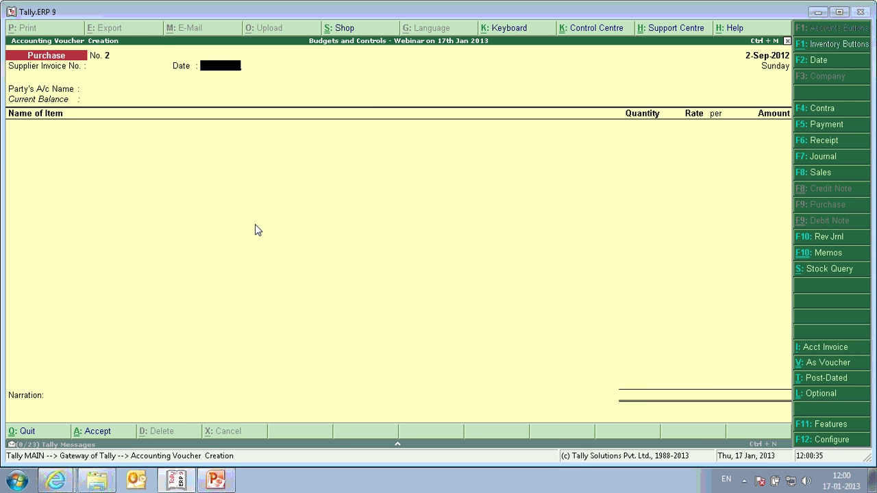
{"action": "key", "text": "Return"}
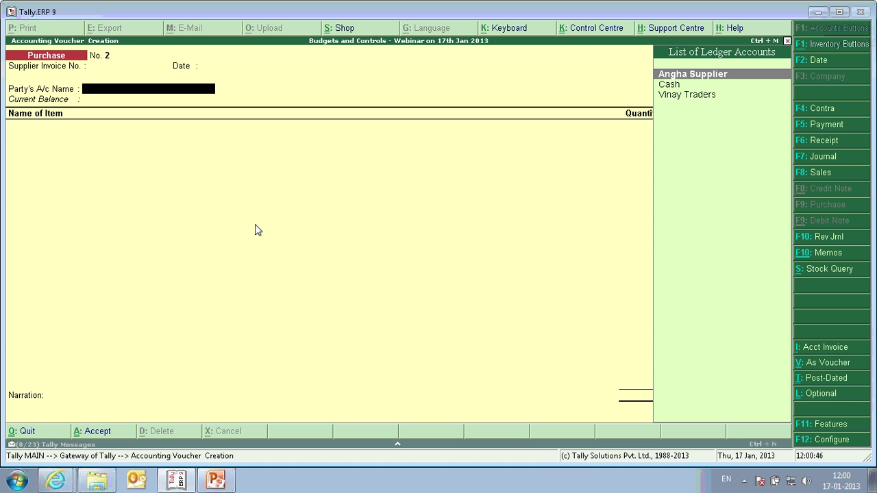
{"action": "key", "text": "Return"}
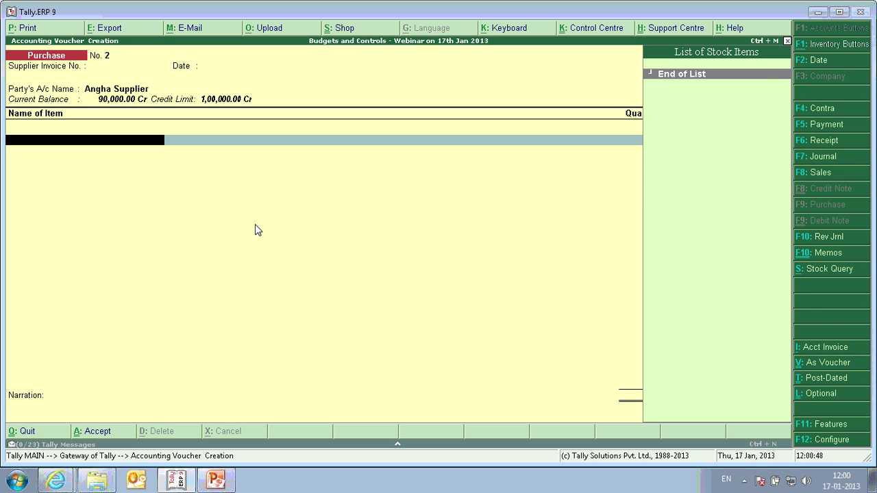
{"action": "key", "text": "Return"}
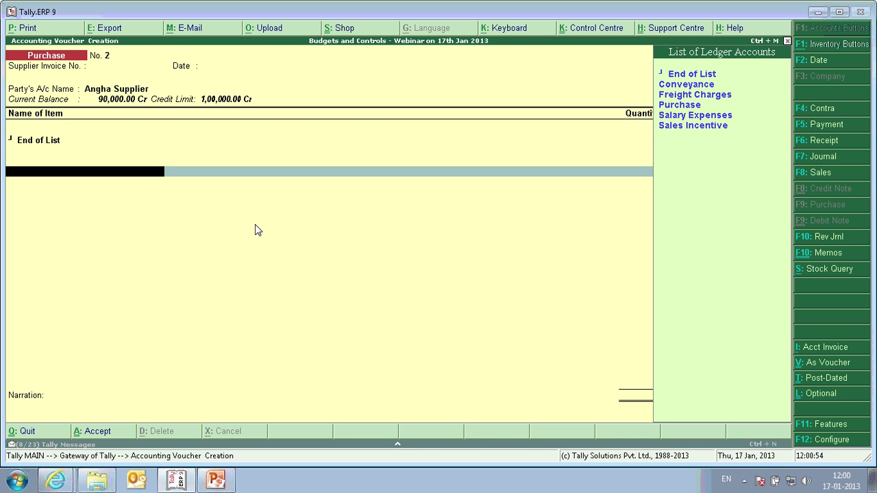
Add the Purchase ledger to the 2-Sep-2012 voucher with an amount of 20,000
{"action": "key", "text": "Down"}
{"action": "key", "text": "Down"}
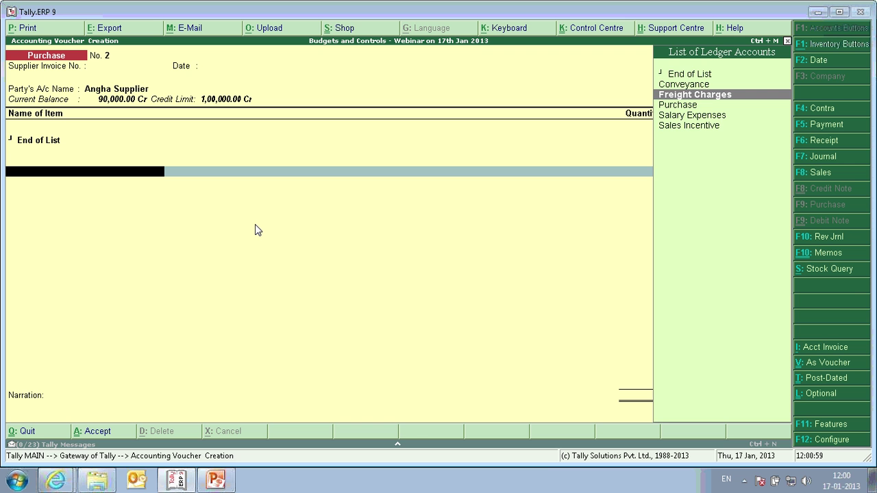
{"action": "key", "text": "Down"}
{"action": "key", "text": "Down"}
{"action": "key", "text": "Down"}
{"action": "key", "text": "Up"}
{"action": "key", "text": "Up"}
{"action": "key", "text": "Return"}
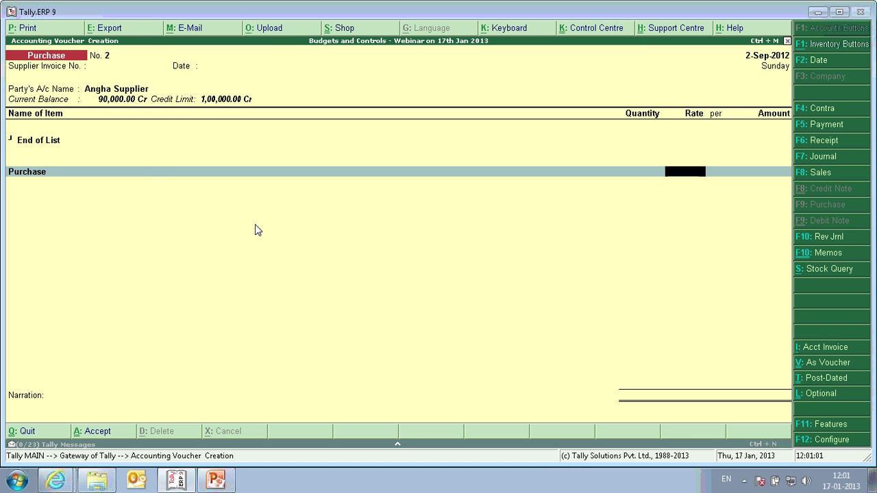
{"action": "key", "text": "Return"}
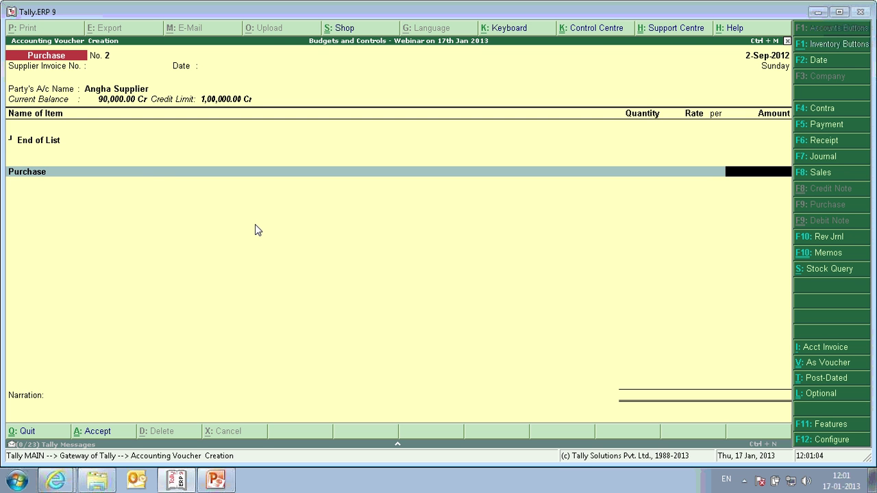
{"action": "type", "text": "20000"}
{"action": "key", "text": "Return"}
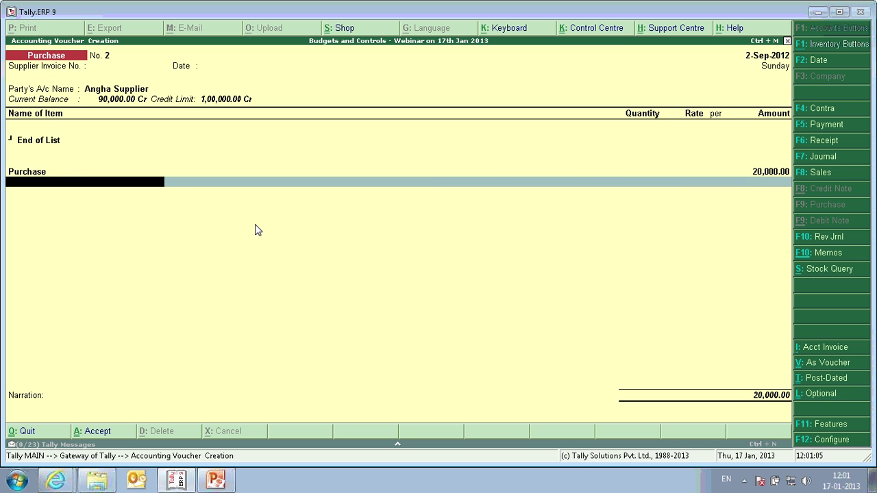
Save the 20,000 purchase voucher and reopen it to compare Angha Supplier's current balance with its credit limit
{"action": "key", "text": "Return"}
{"action": "key", "text": "Return"}
{"action": "key", "text": "Return"}
{"action": "key", "text": "Return"}
{"action": "key", "text": "Return"}
{"action": "key", "text": "Return"}
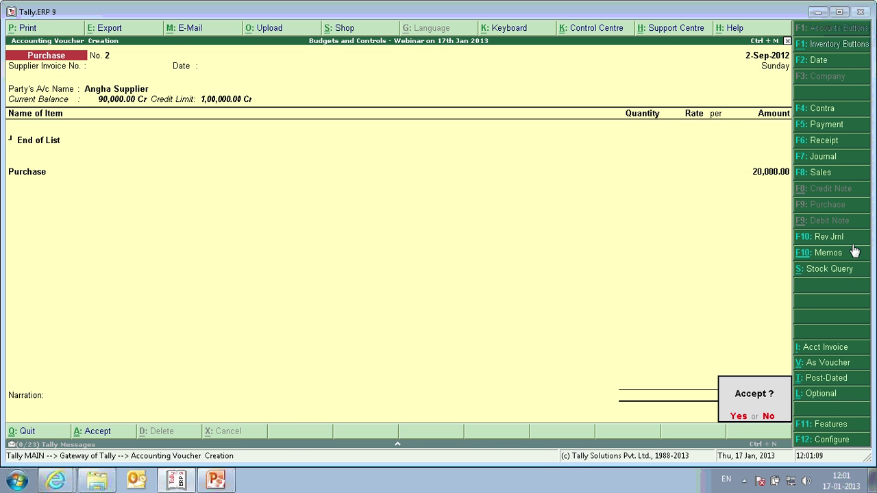
{"action": "key", "text": "Escape"}
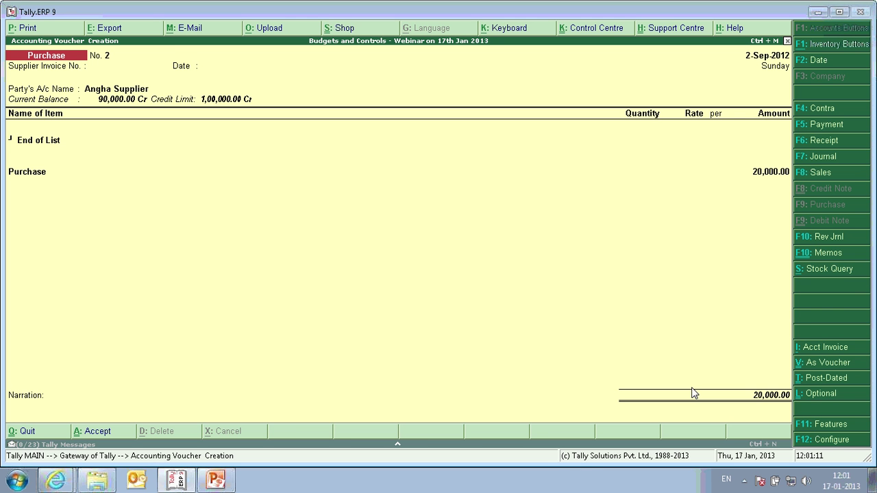
{"action": "key", "text": "ctrl+a"}
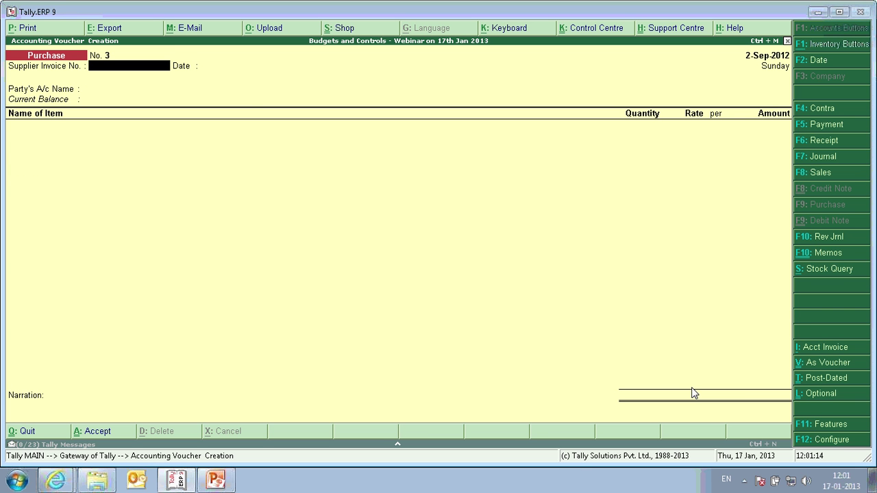
{"action": "key", "text": "Page_Up"}
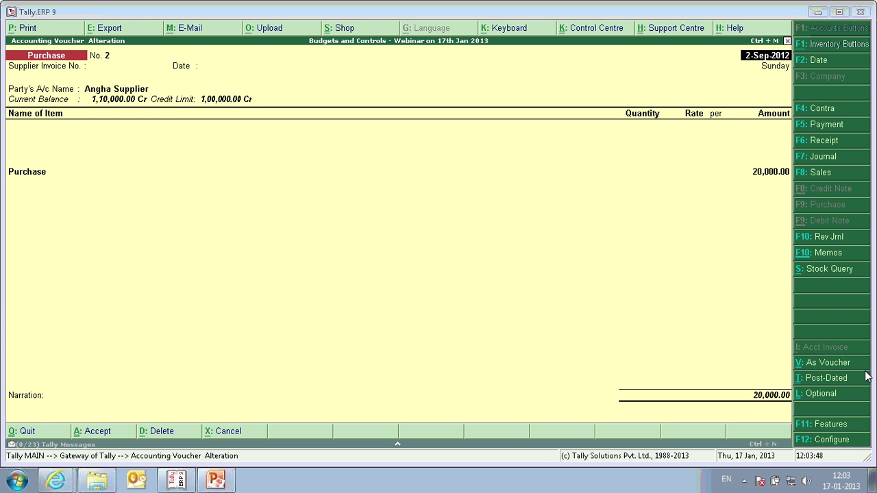
Switch to Outlook, search Sent Items for 9090 and open the recorded webinars link from the matching message
{"action": "left_click", "coordinate": [137, 481]}
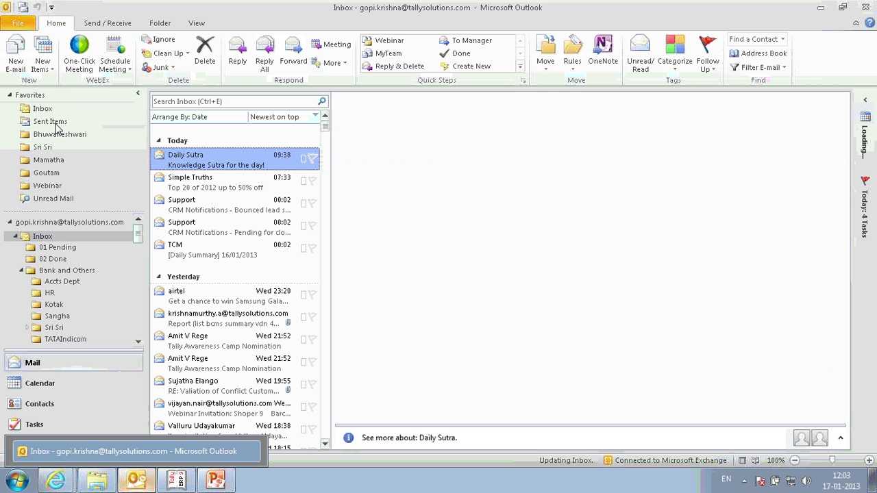
{"action": "left_click", "coordinate": [55, 123]}
{"action": "left_click", "coordinate": [177, 101]}
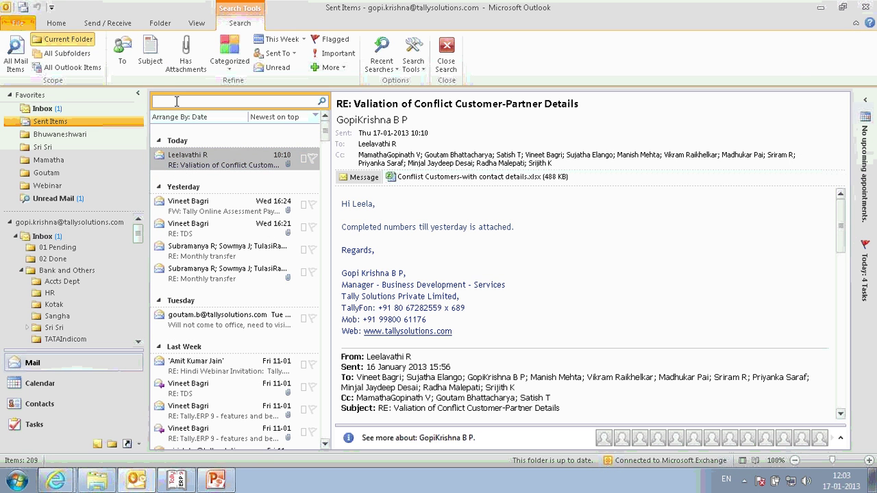
{"action": "type", "text": "9090"}
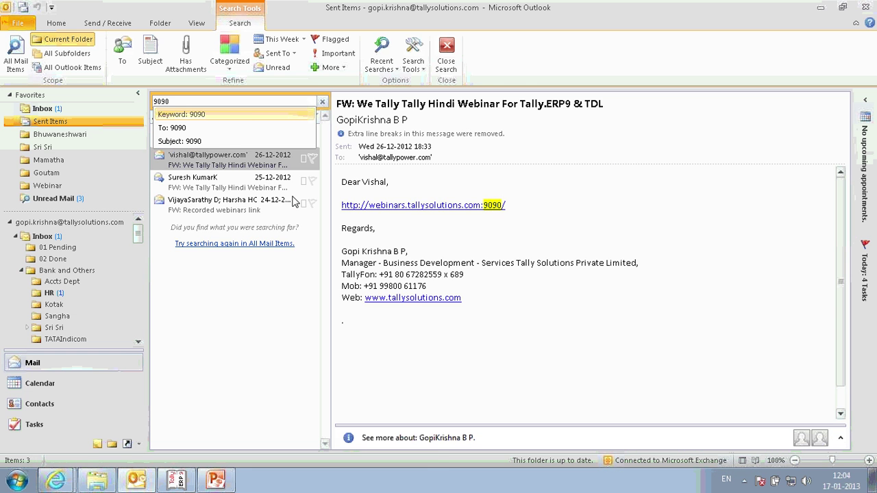
{"action": "left_click", "coordinate": [411, 205]}
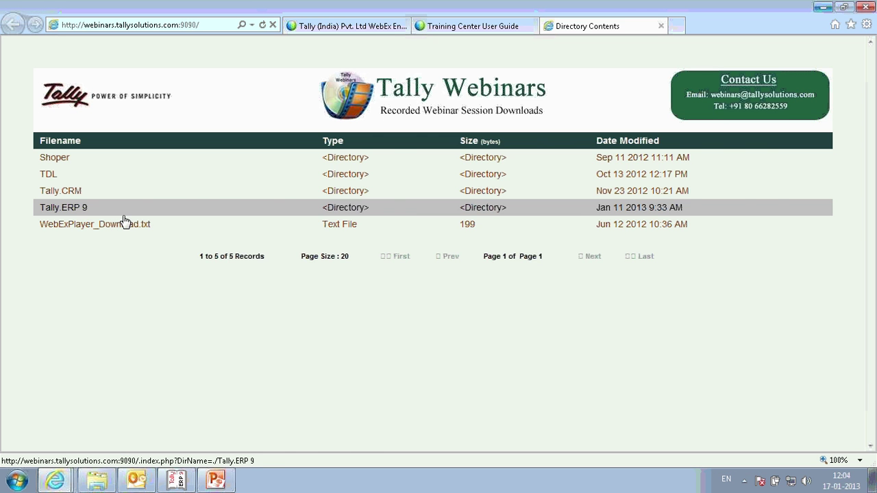
Open the Tally.ERP 9 recordings directory to view its downloads, and close Outlook
{"action": "left_click", "coordinate": [68, 207]}
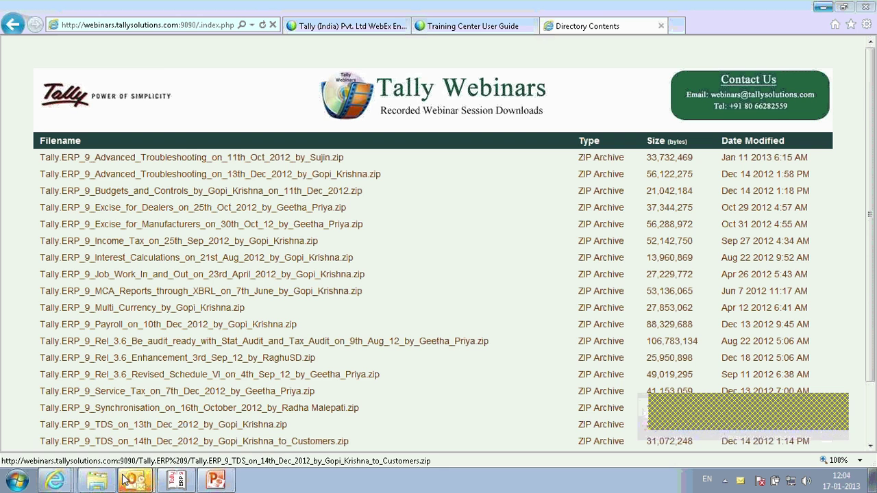
{"action": "mouse_move", "coordinate": [135, 481]}
{"action": "left_click", "coordinate": [176, 430]}
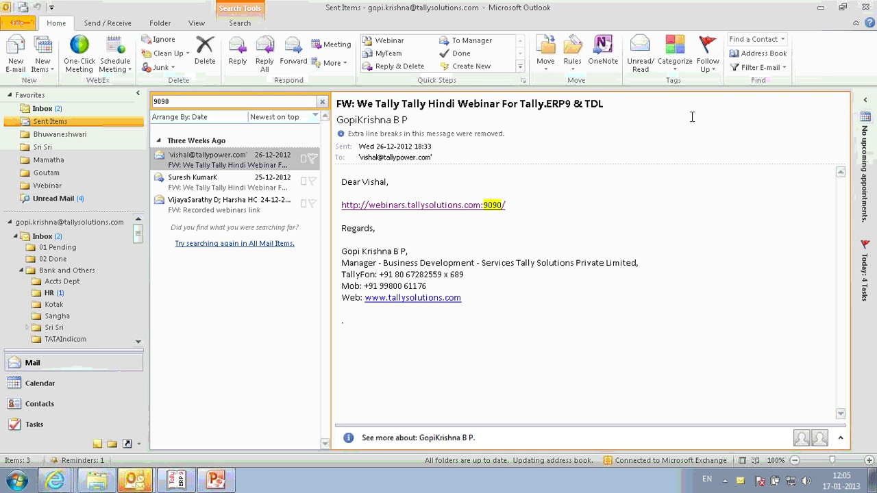
{"action": "left_click", "coordinate": [867, 7]}
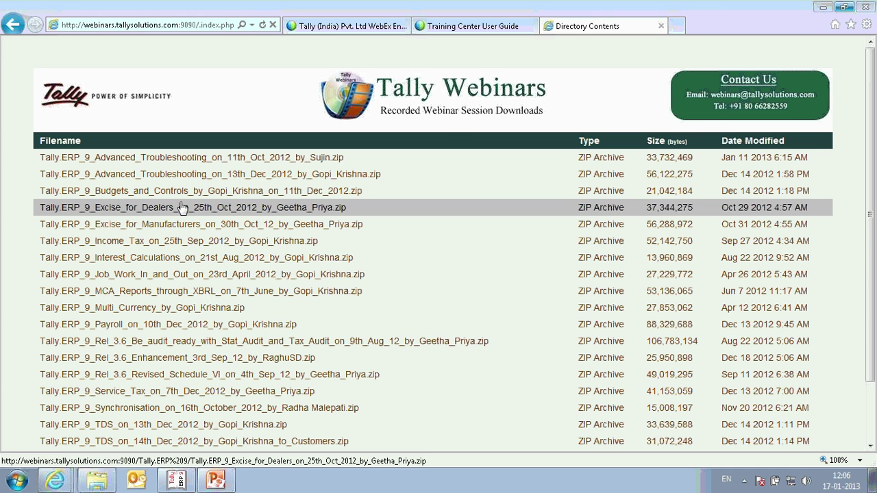
{"action": "left_click", "coordinate": [368, 29]}
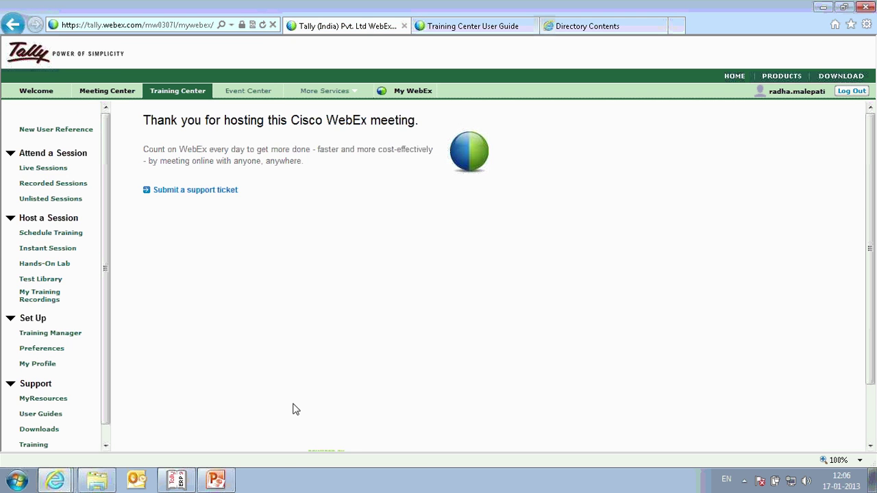
{"action": "left_click", "coordinate": [565, 29]}
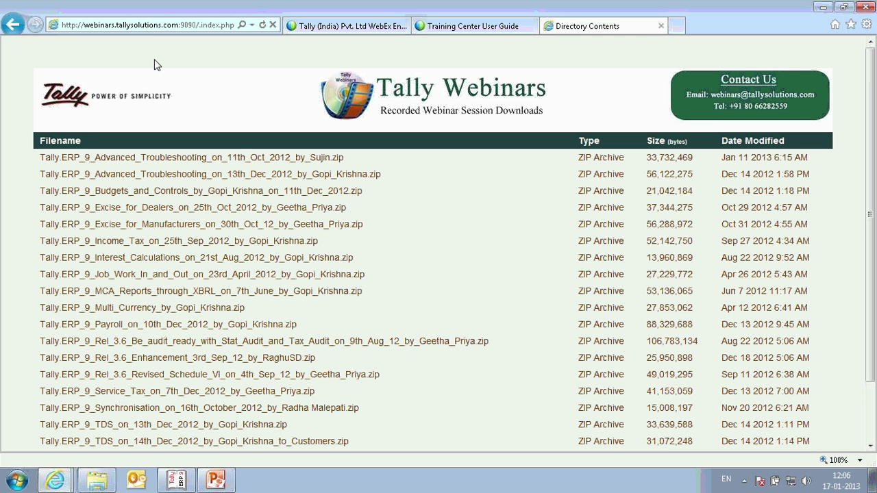
{"action": "left_click", "coordinate": [190, 30]}
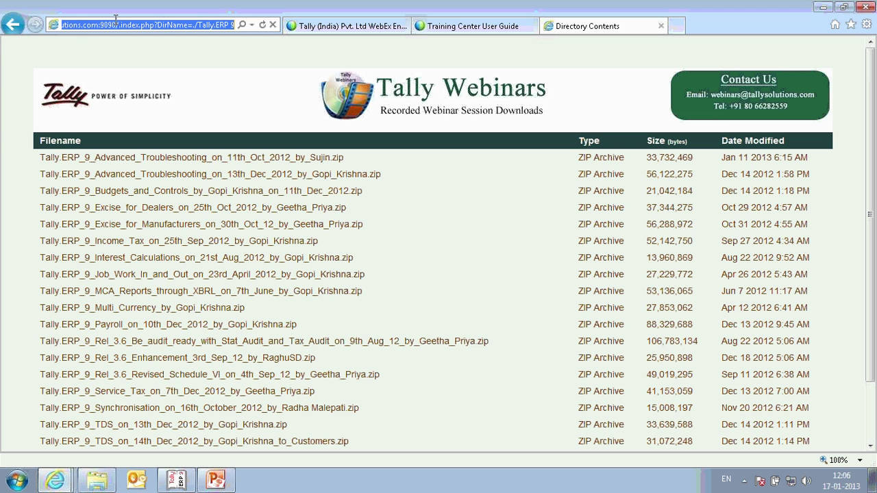
{"action": "left_click_drag", "start_coordinate": [197, 26], "coordinate": [10, 25]}
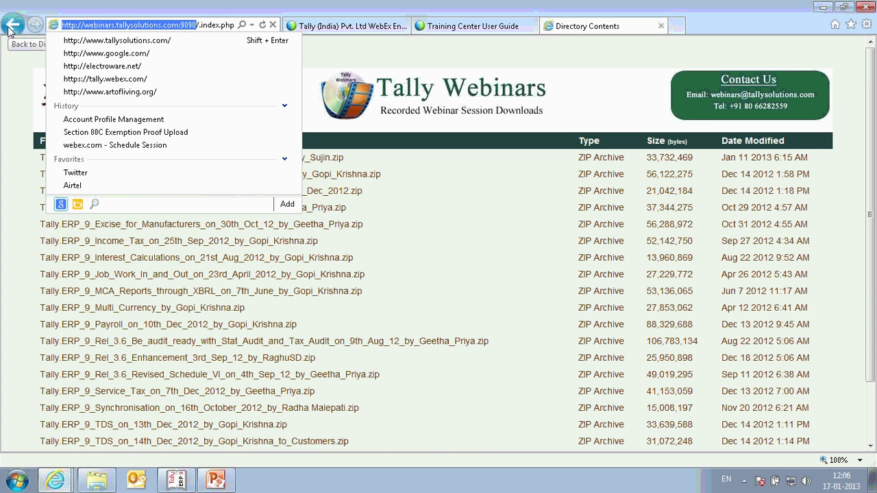
Switch to the Cisco WebEx Training Center window of the Budgets and Controls session
{"action": "left_click", "coordinate": [690, 413]}
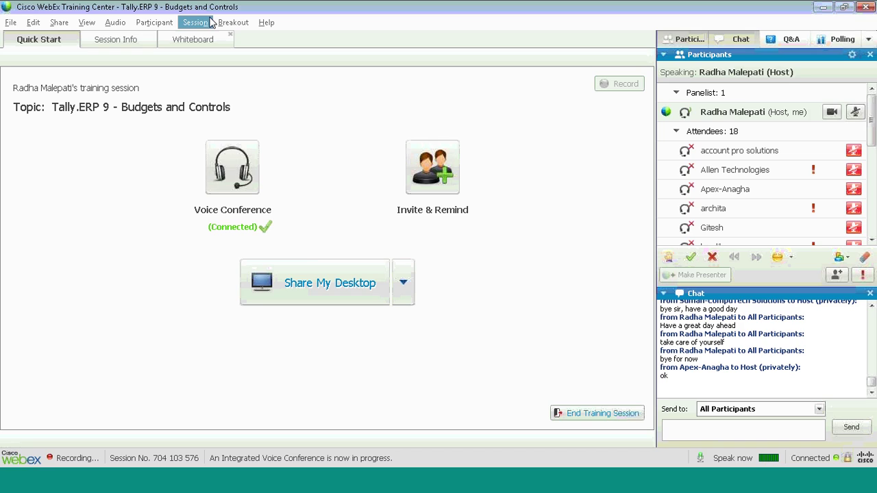
{"action": "left_click", "coordinate": [215, 486]}
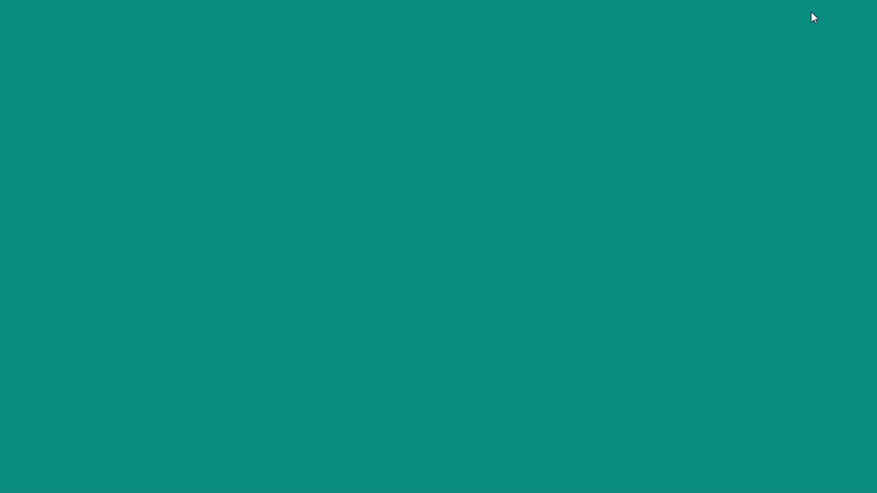
{"action": "left_click", "coordinate": [262, 488]}
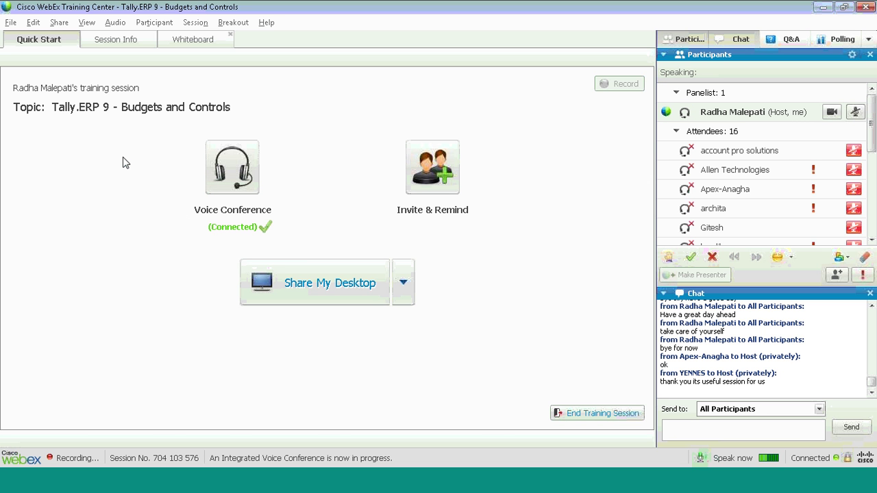
{"action": "left_click", "coordinate": [11, 23]}
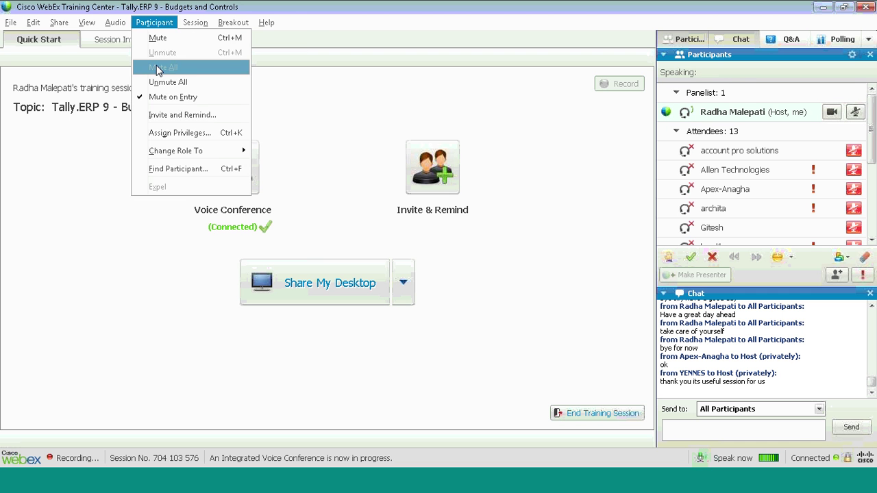
{"action": "mouse_move", "coordinate": [211, 29]}
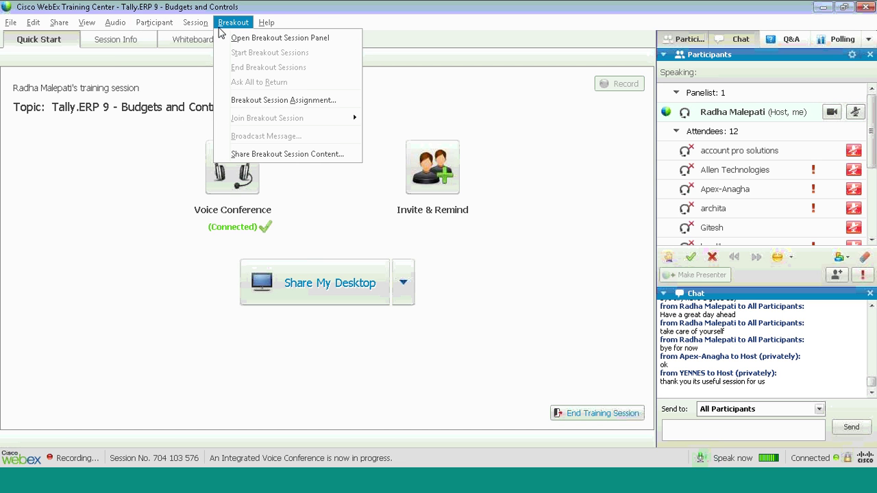
{"action": "mouse_move", "coordinate": [115, 27]}
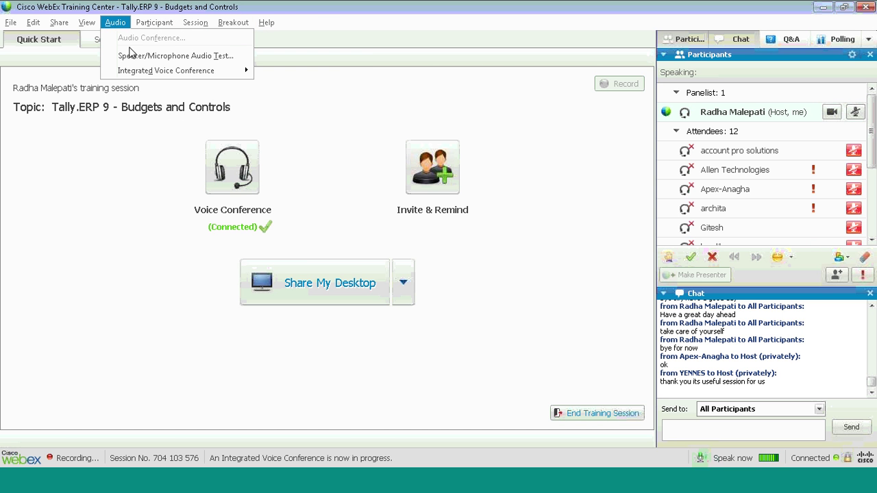
{"action": "mouse_move", "coordinate": [167, 31]}
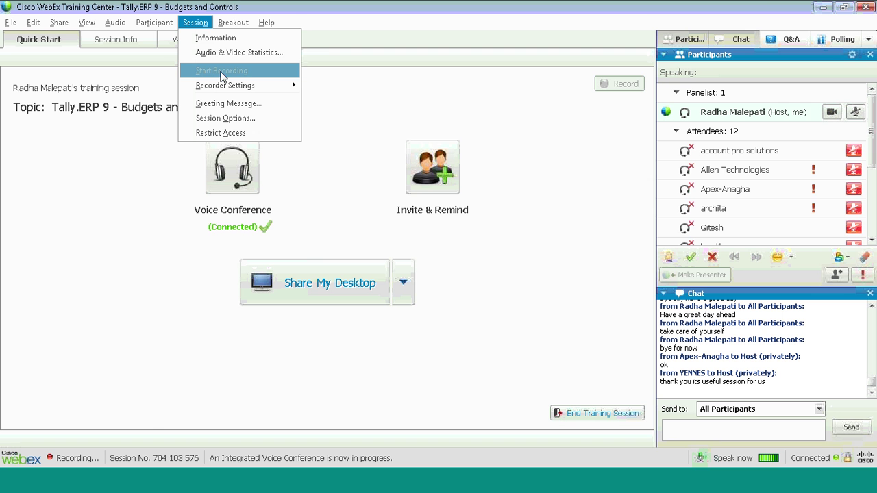
{"action": "right_click", "coordinate": [761, 9]}
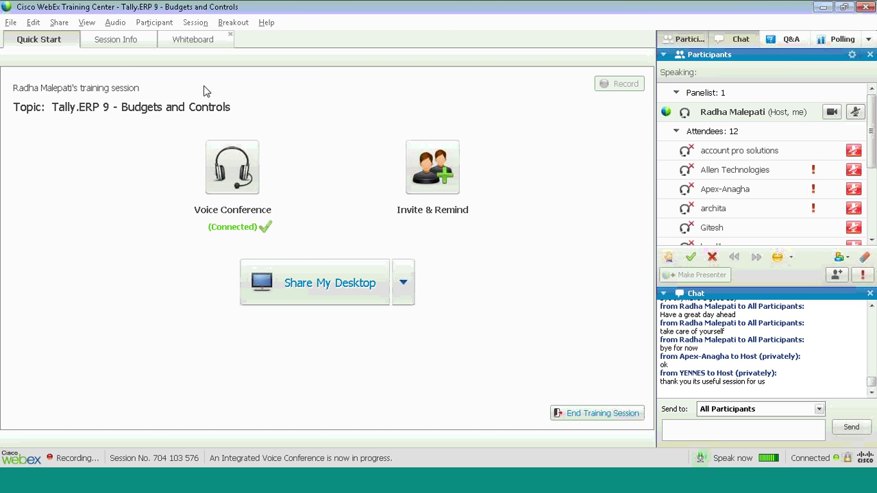
Save the session chat as a text file named Chat in the Budgets and Controls folder
{"action": "left_click", "coordinate": [13, 25]}
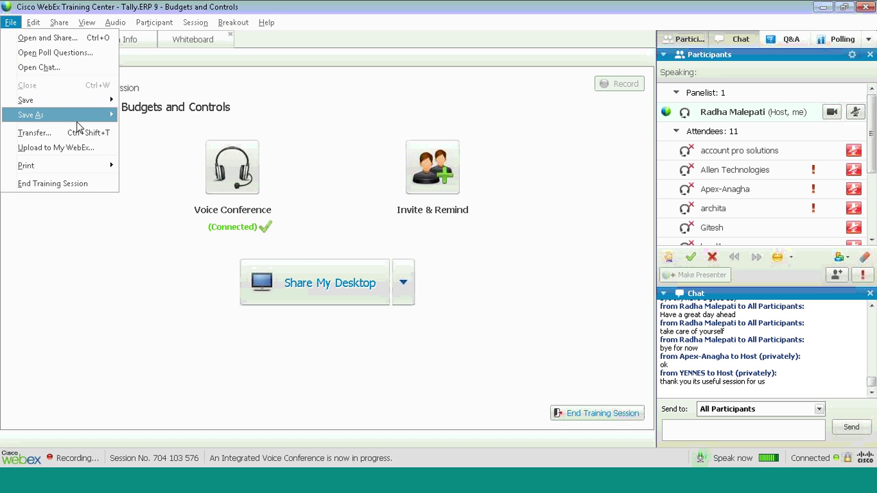
{"action": "mouse_move", "coordinate": [87, 121]}
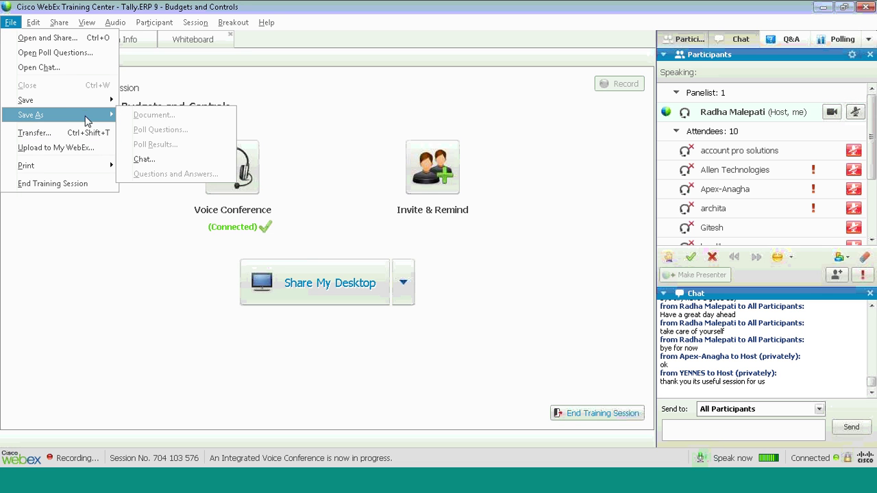
{"action": "left_click", "coordinate": [171, 164]}
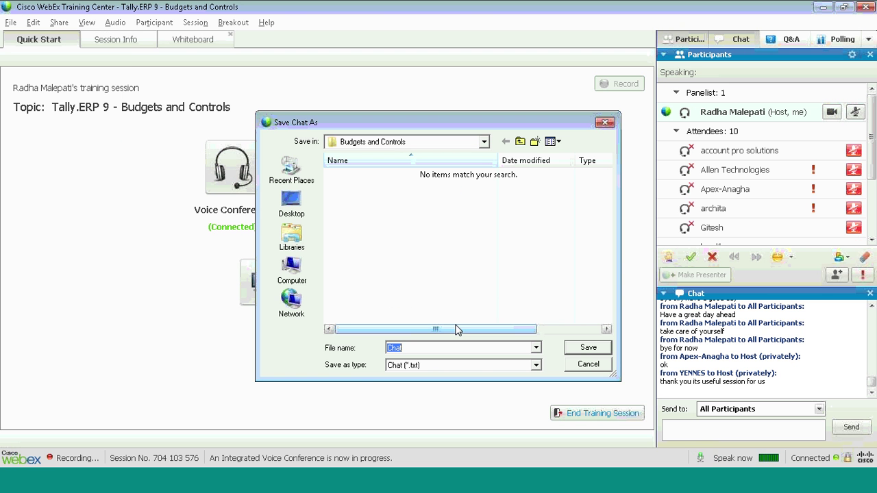
{"action": "left_click", "coordinate": [595, 351]}
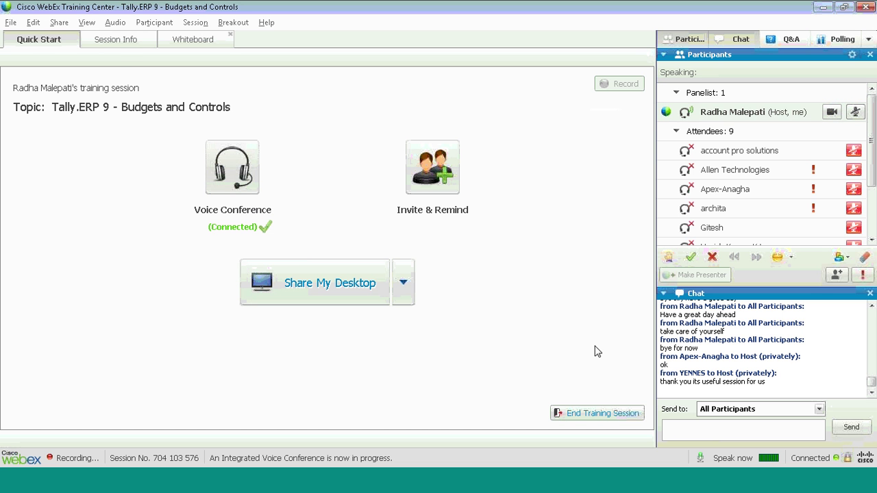
End the Budgets and Controls training session for all participants
{"action": "left_click", "coordinate": [12, 23]}
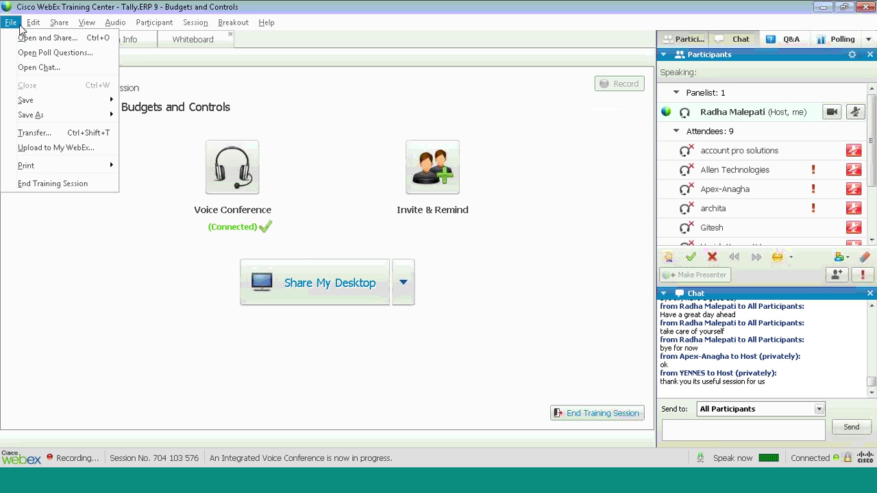
{"action": "left_click", "coordinate": [11, 22]}
{"action": "left_click", "coordinate": [11, 23]}
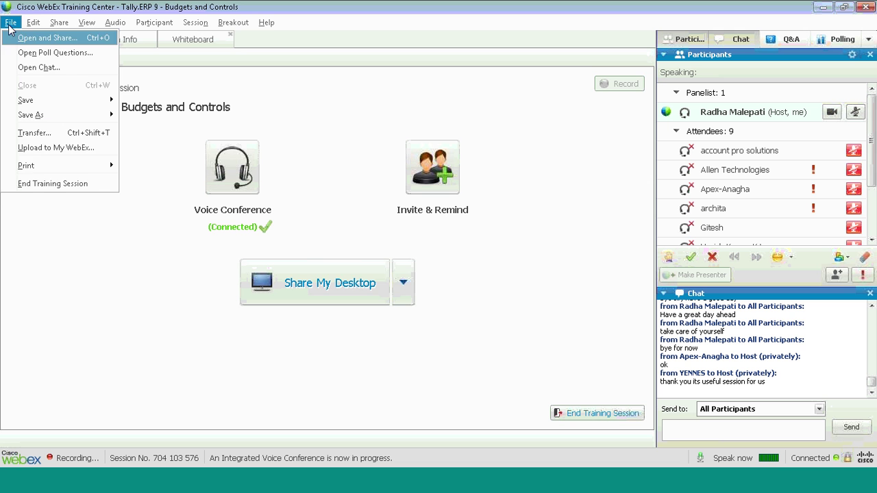
{"action": "left_click", "coordinate": [52, 184]}
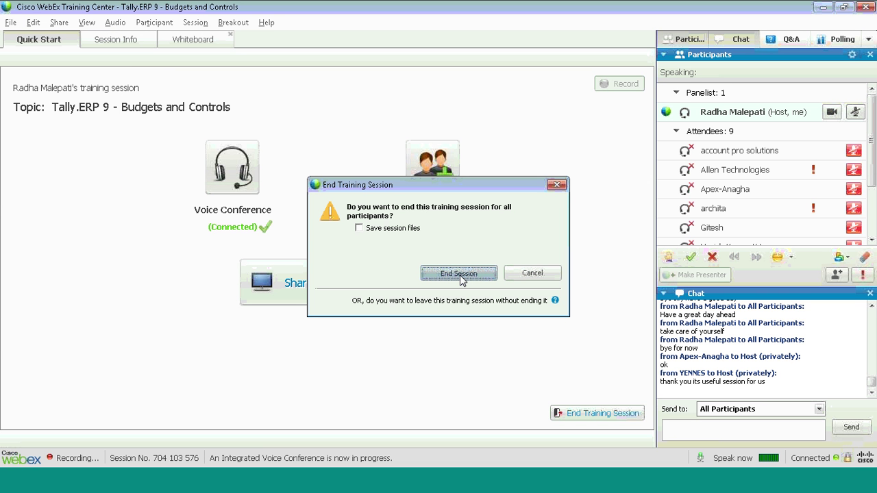